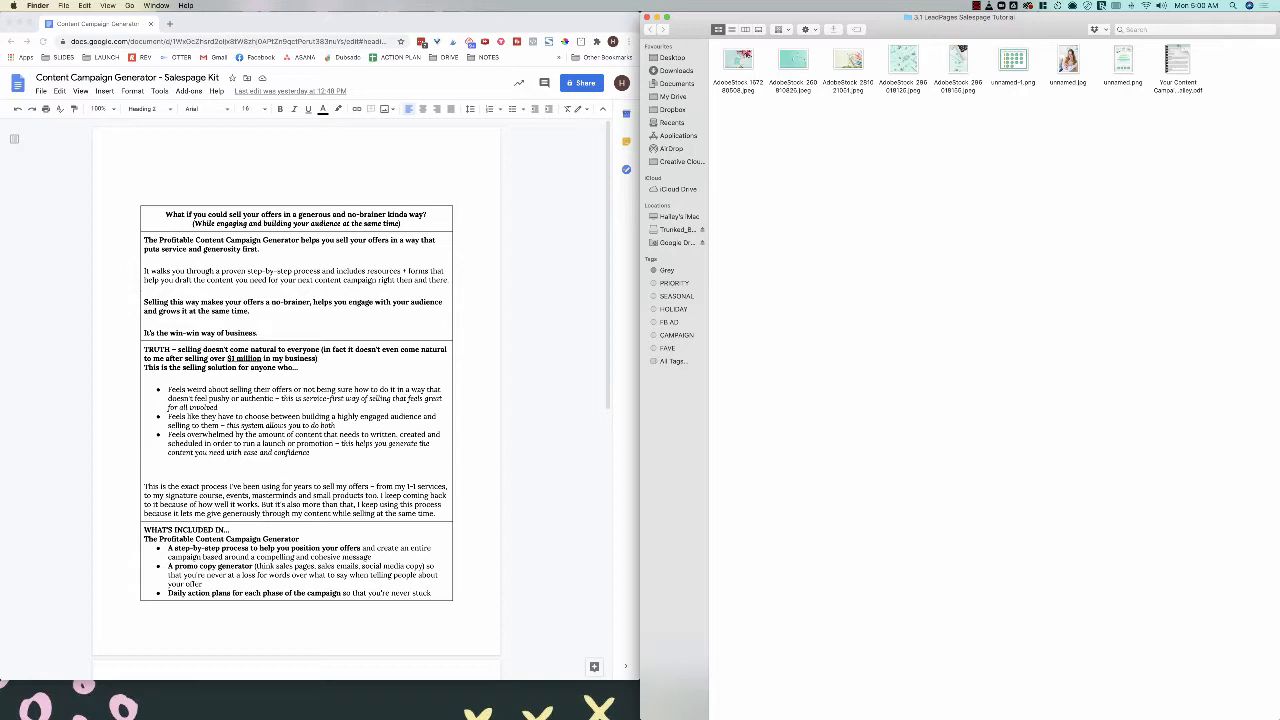
# Step: Preview the unnamed.png and unnamed-1.png images in the LeadPages salespage tutorial folder
pyautogui.click(738, 60)
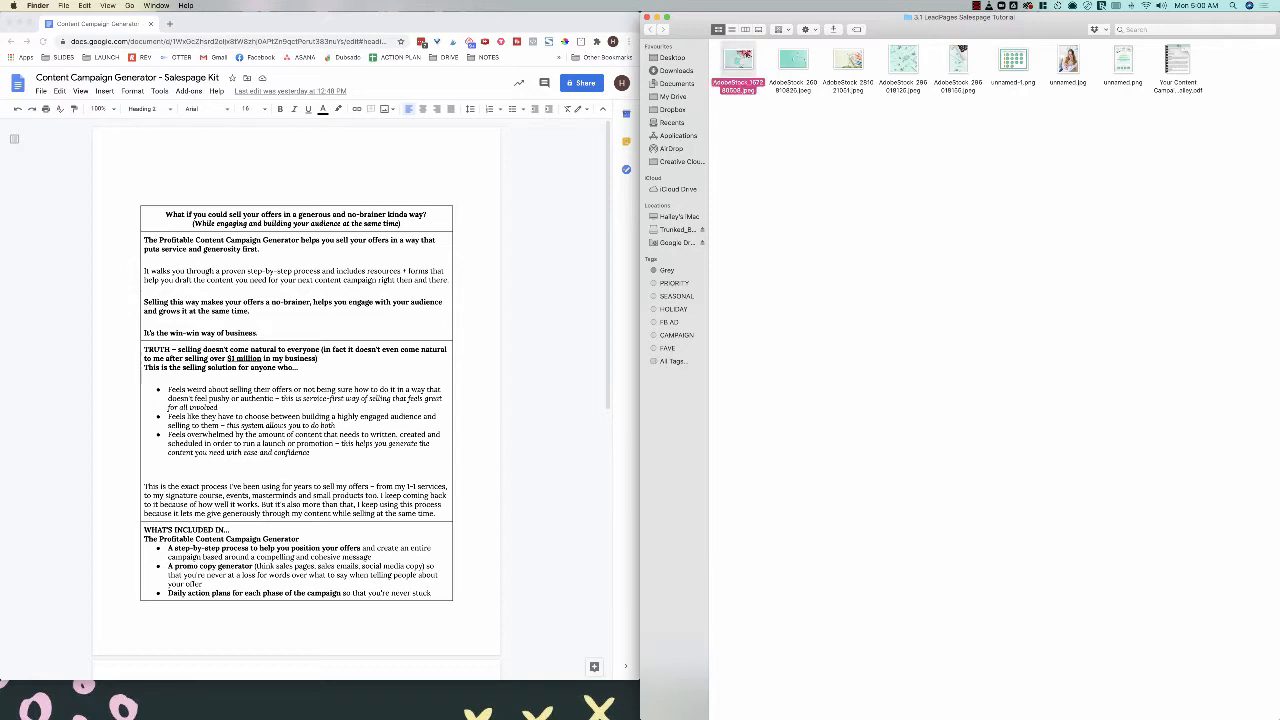
pyautogui.click(1123, 60)
pyautogui.press('space')
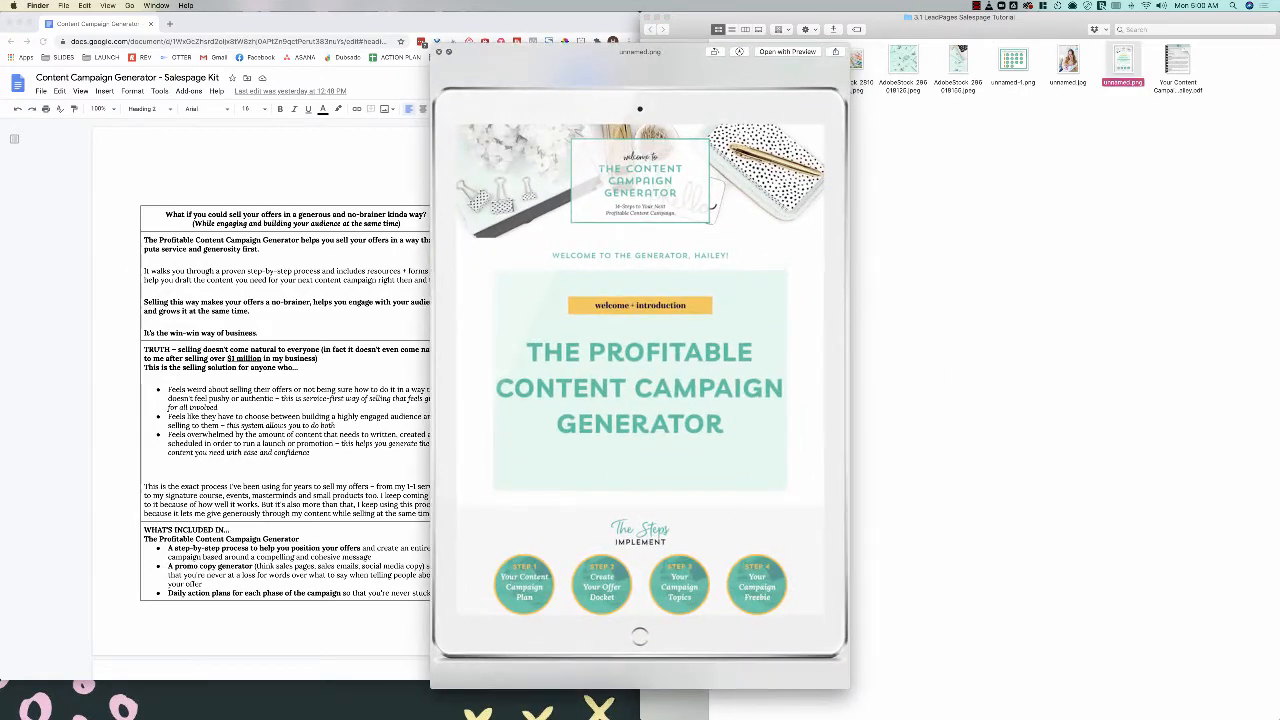
pyautogui.press('space')
pyautogui.click(1013, 60)
pyautogui.press('space')
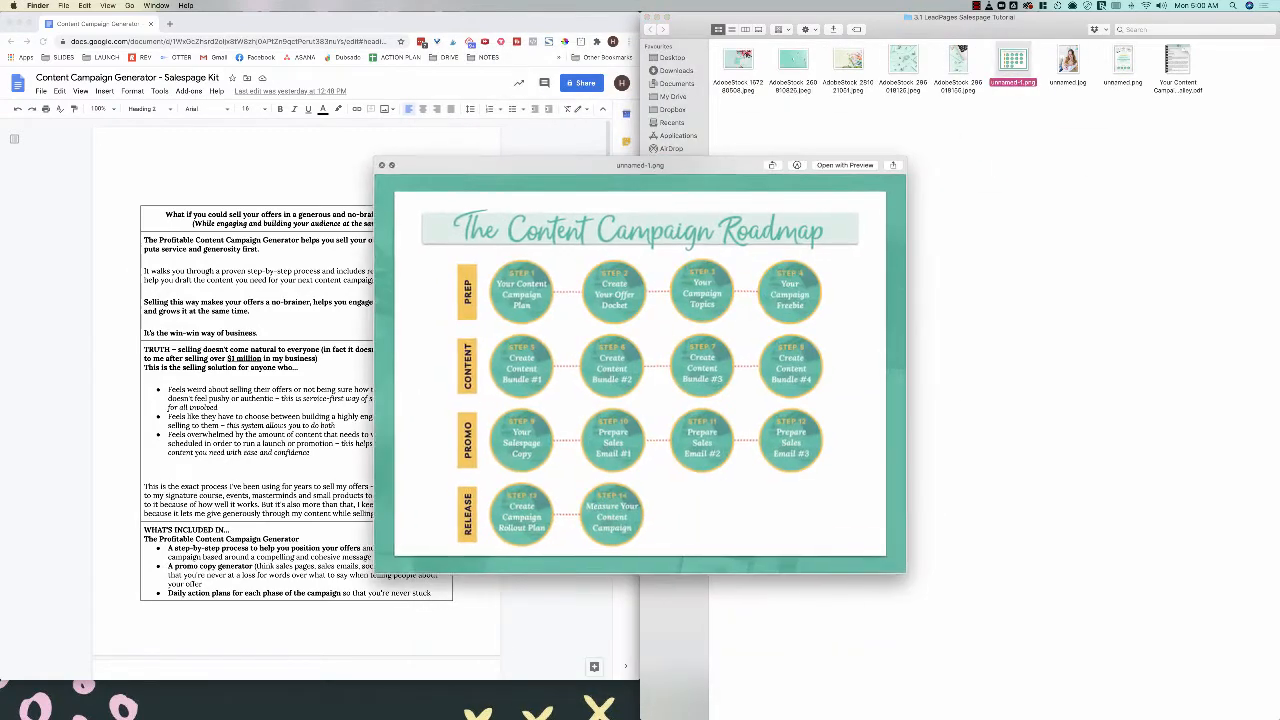
pyautogui.press('space')
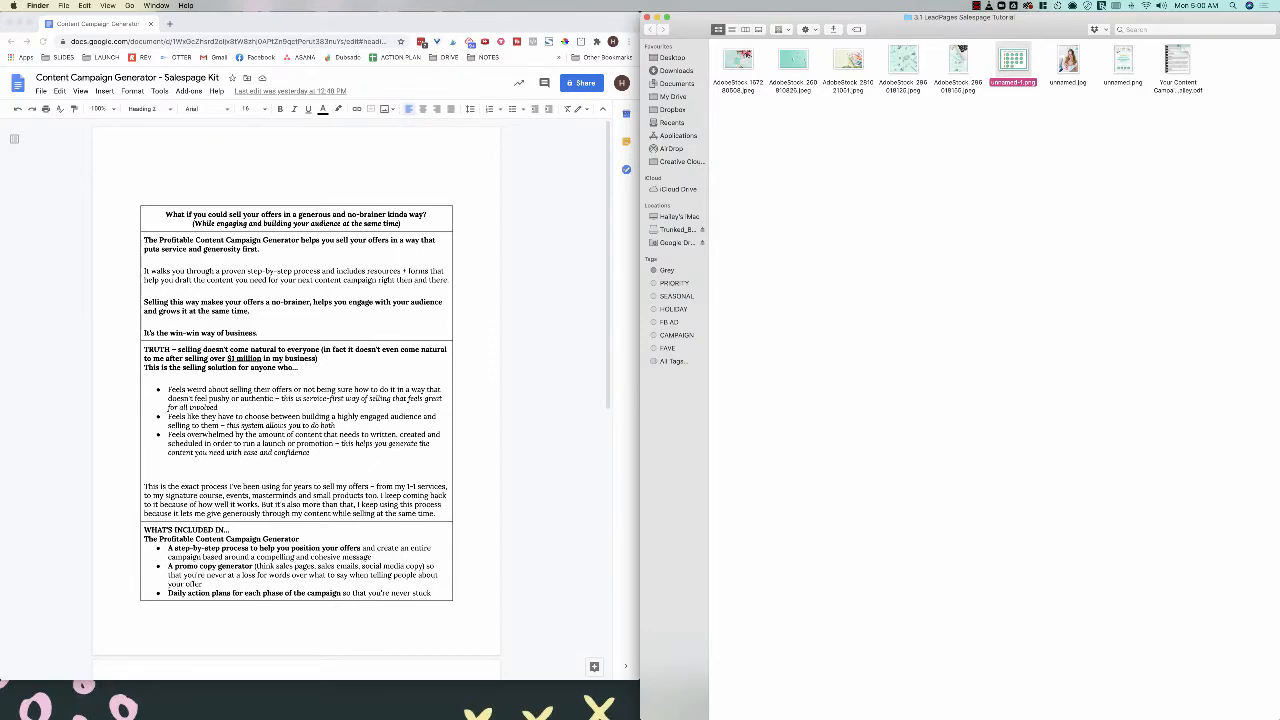
pyautogui.moveTo(900, 17)
pyautogui.mouseDown()
pyautogui.moveTo(581, 177)
pyautogui.moveTo(960, 77)
pyautogui.moveTo(900, 20)
pyautogui.mouseUp()
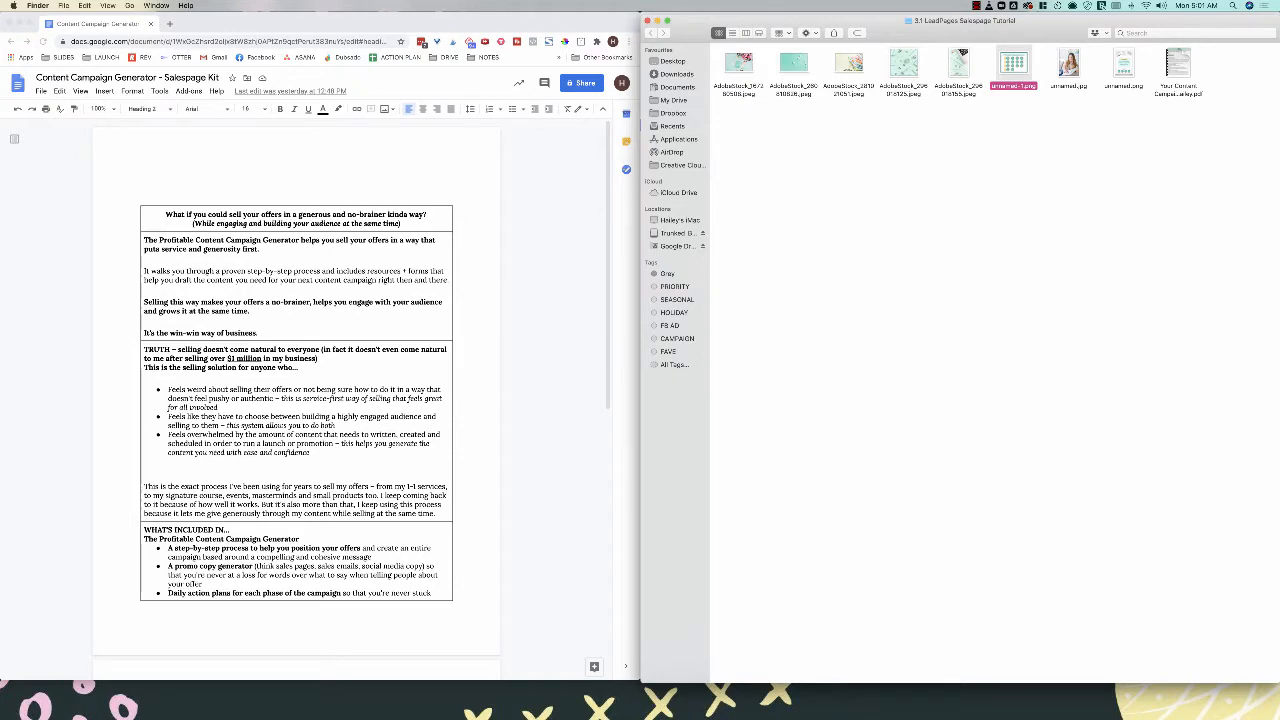
# Step: Review the sales page copy in the Content Campaign Generator document, from the headline to the What's Included section
pyautogui.scroll(-1, 296, 400)
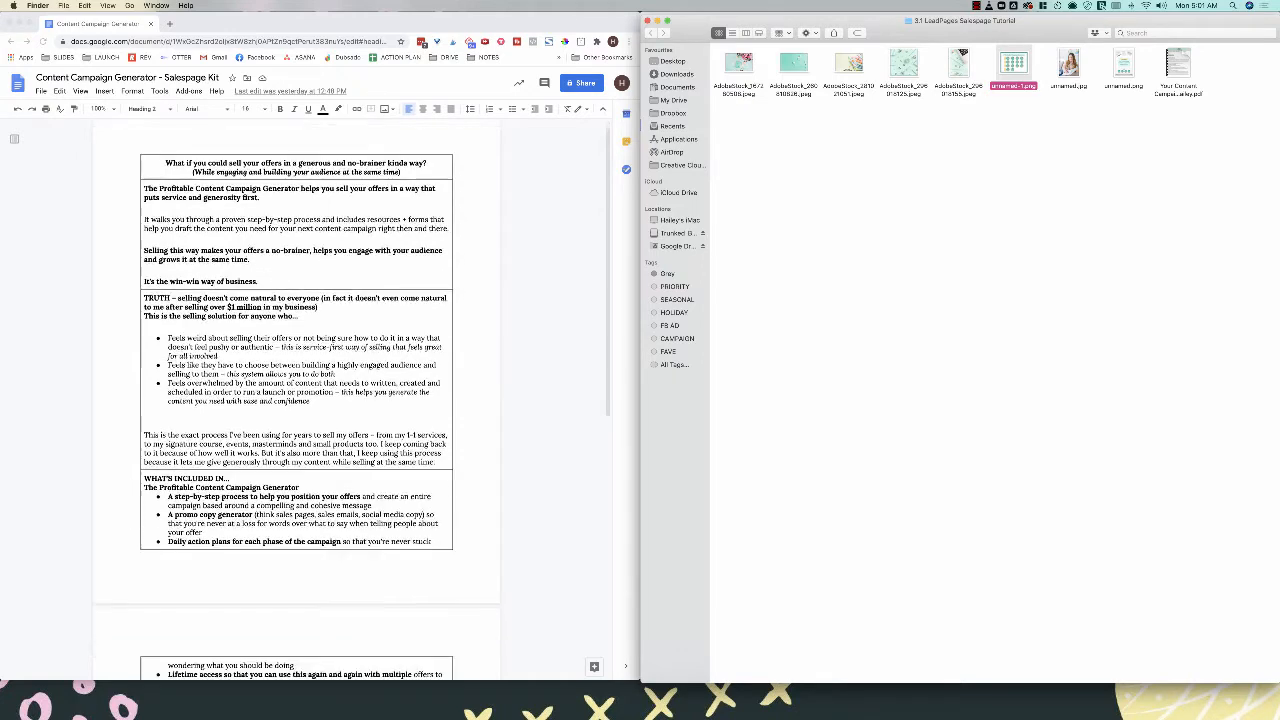
pyautogui.scroll(1, 296, 400)
pyautogui.click(141, 193)
pyautogui.moveTo(402, 224); pyautogui.dragTo(165, 214)
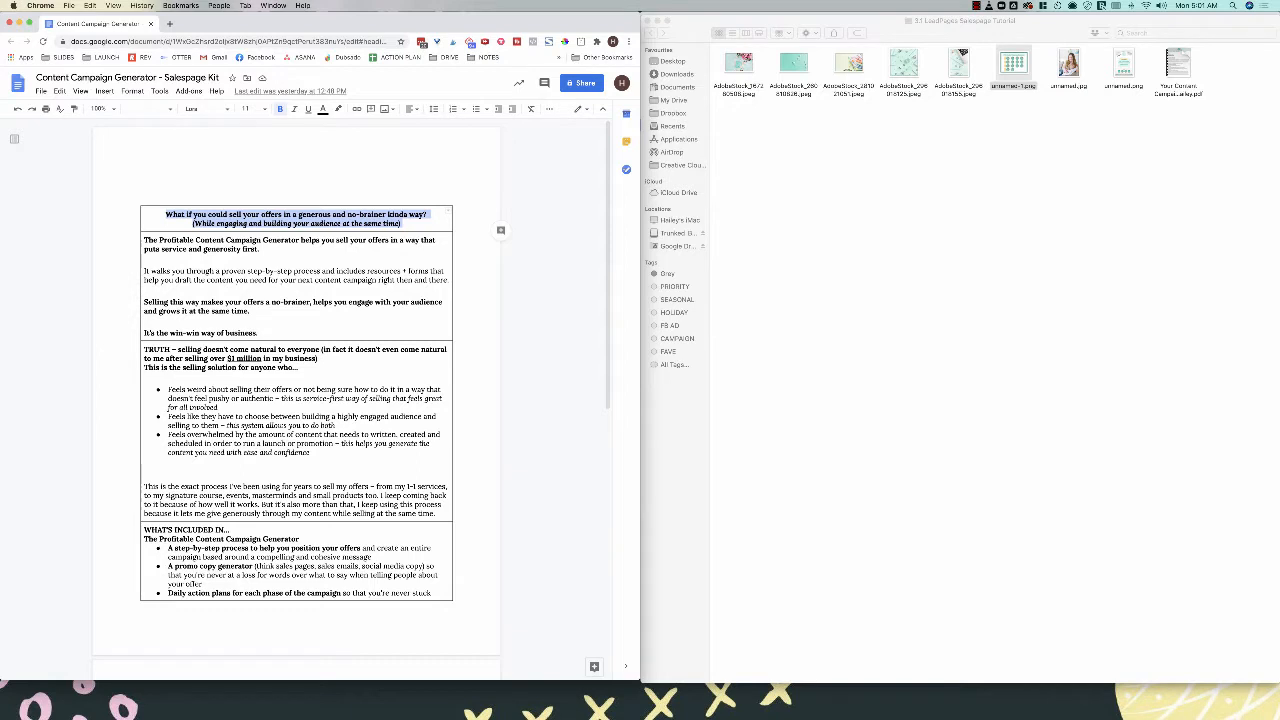
pyautogui.click(250, 311)
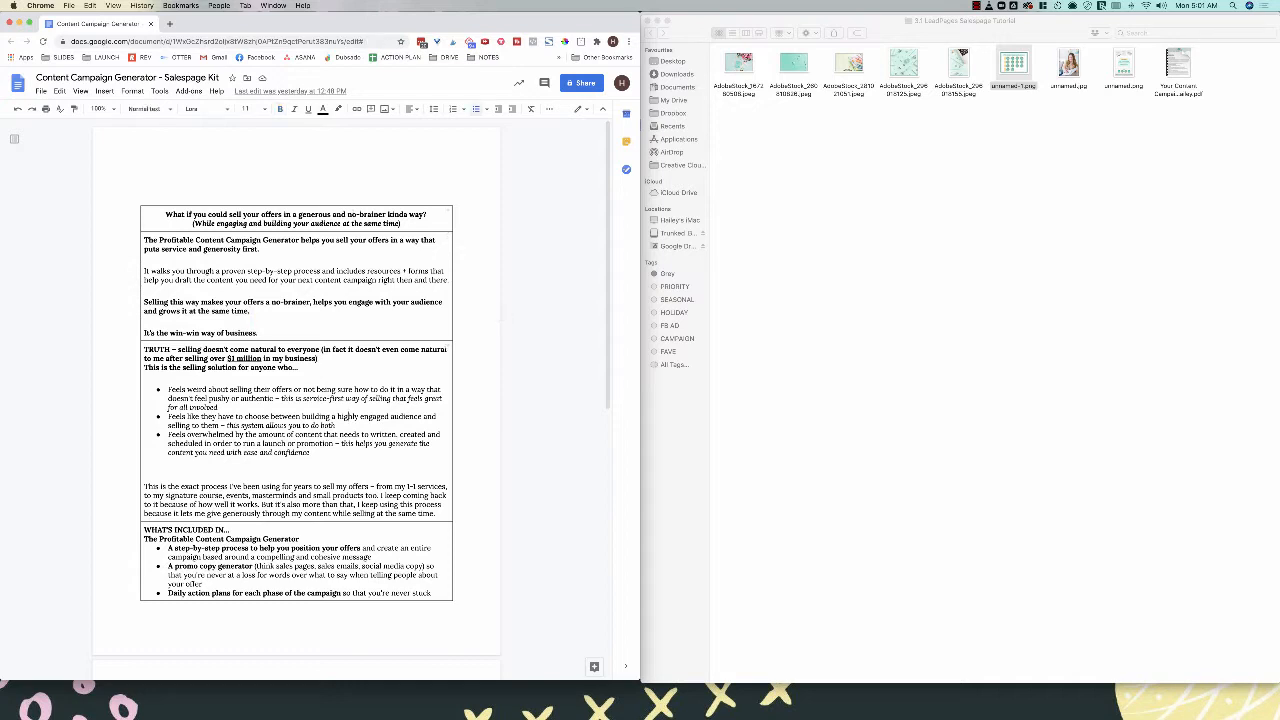
pyautogui.click(356, 548)
pyautogui.click(389, 222)
pyautogui.click(392, 280)
# Step: Move the image folder window over the document and start creating a new landing page in Leadpages
pyautogui.moveTo(862, 20); pyautogui.dragTo(214, 190)
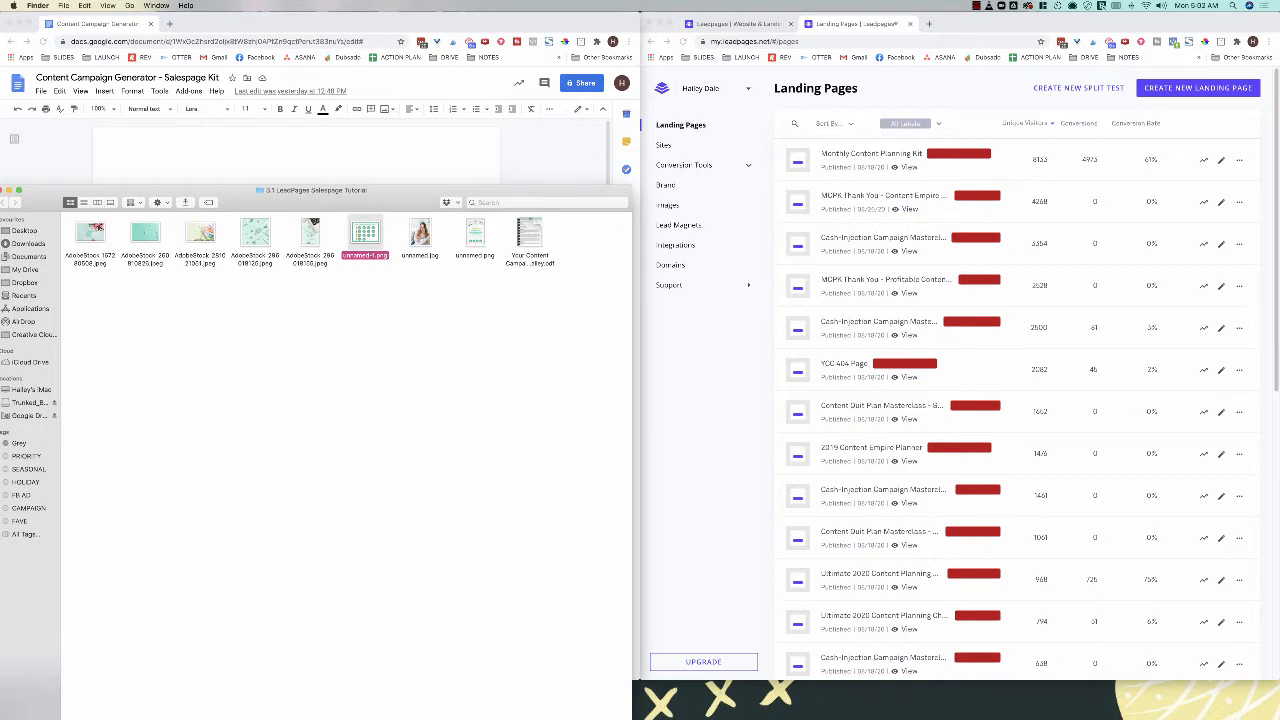
pyautogui.click(1198, 88)
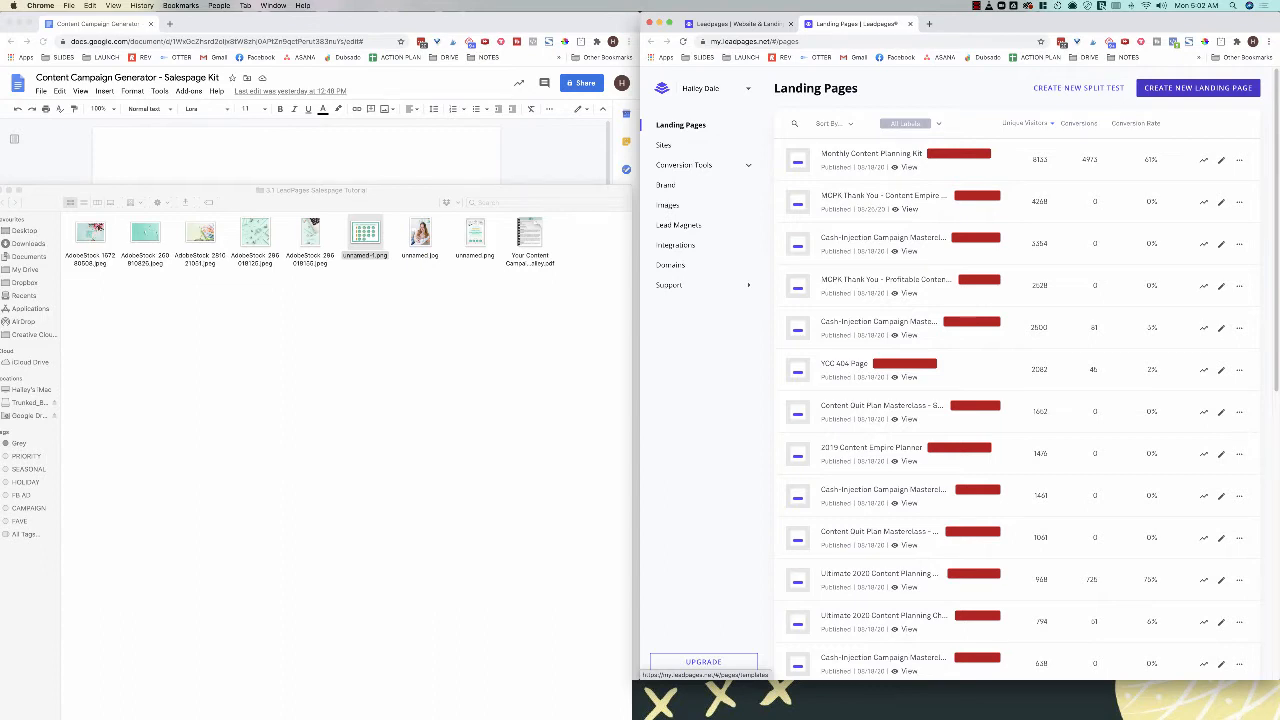
pyautogui.click(1198, 88)
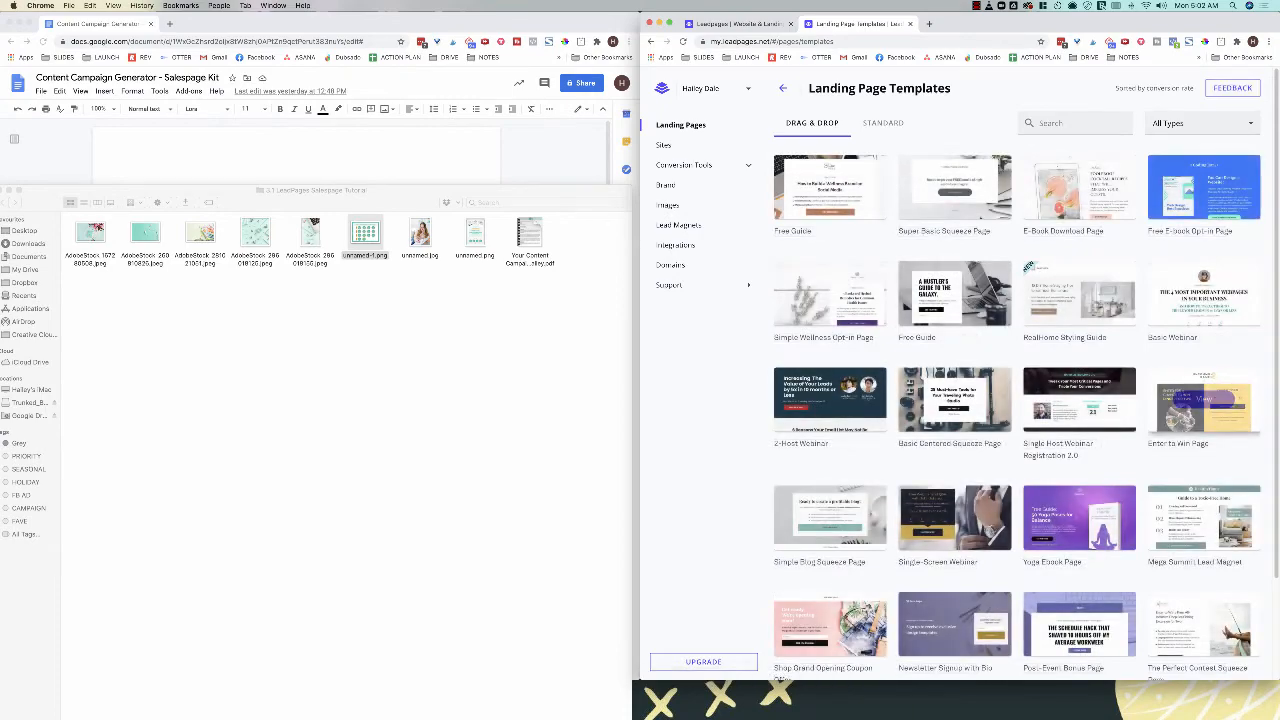
# Step: Browse the drag-and-drop landing page templates of all types
pyautogui.scroll(-2, 1079, 412)
pyautogui.scroll(-10, 1079, 412)
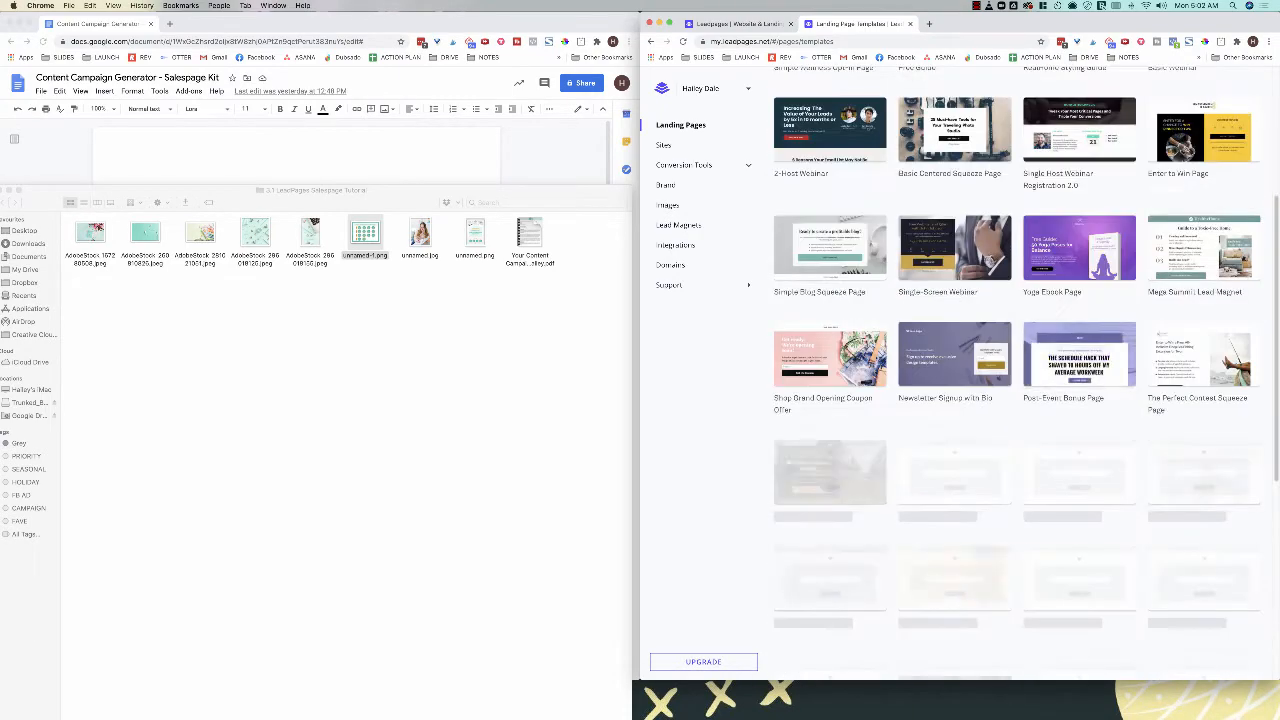
pyautogui.scroll(-12, 1079, 412)
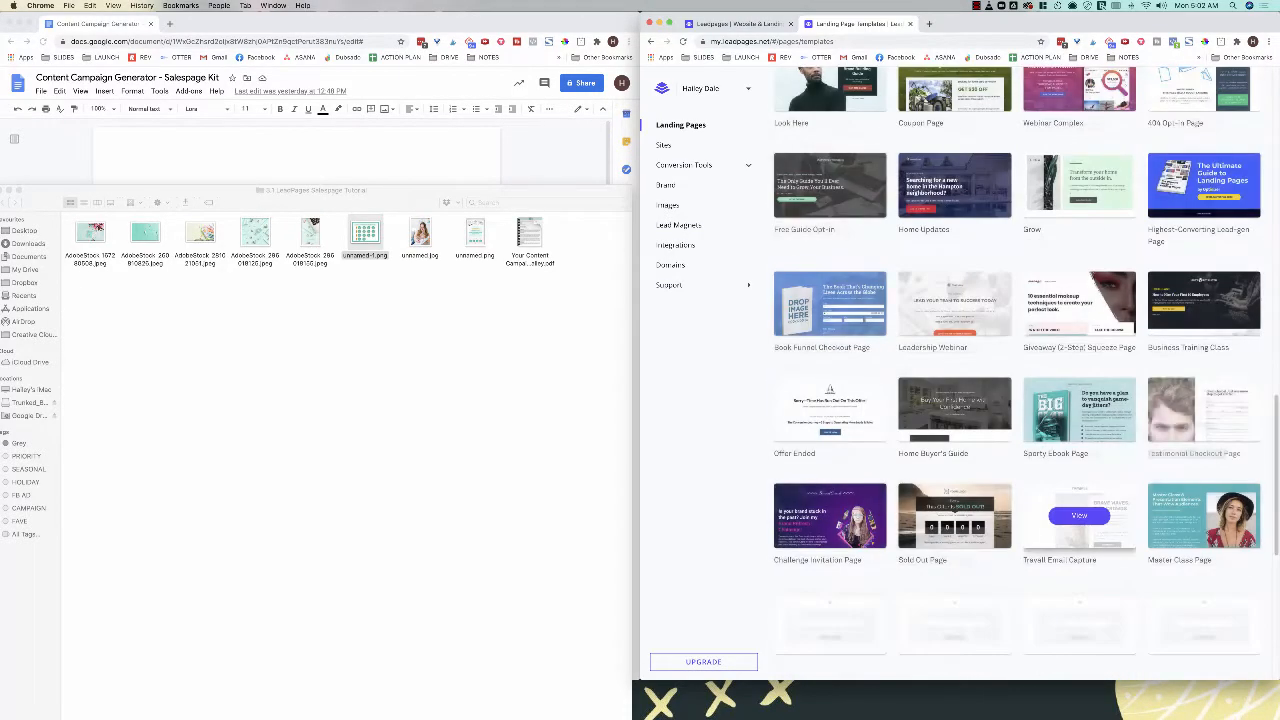
pyautogui.scroll(-12, 1079, 508)
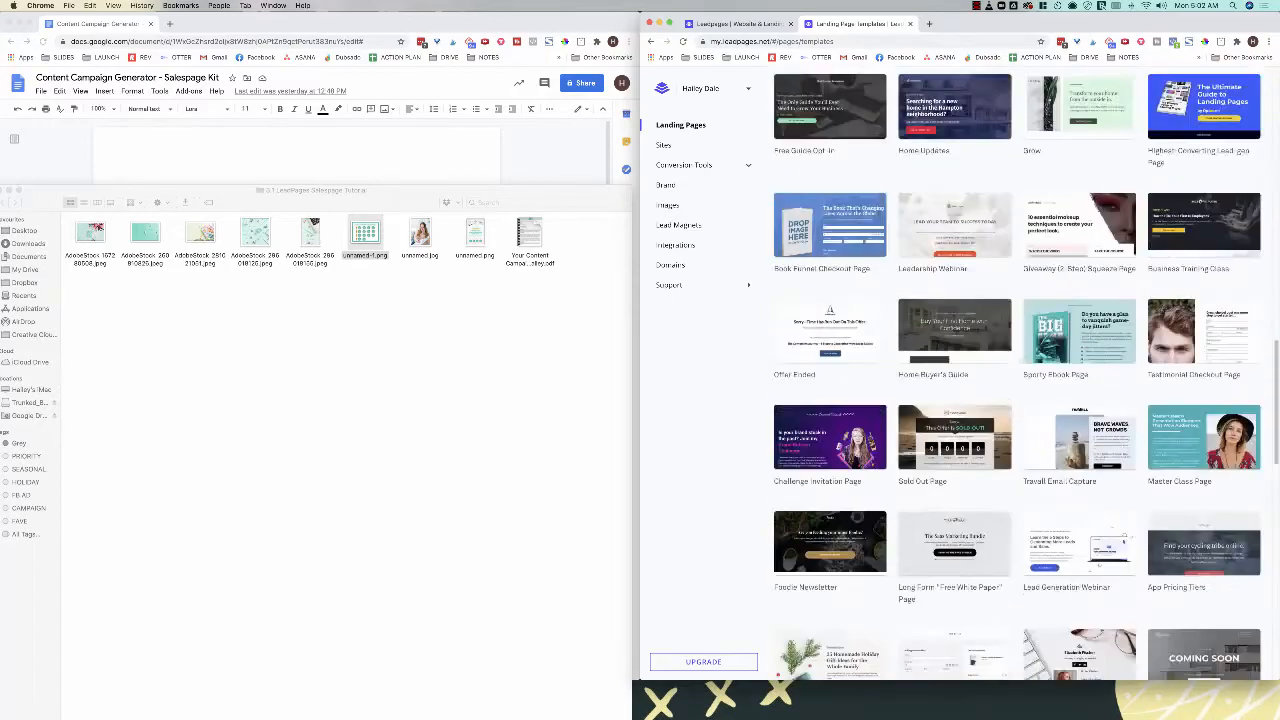
pyautogui.scroll(3, 1017, 400)
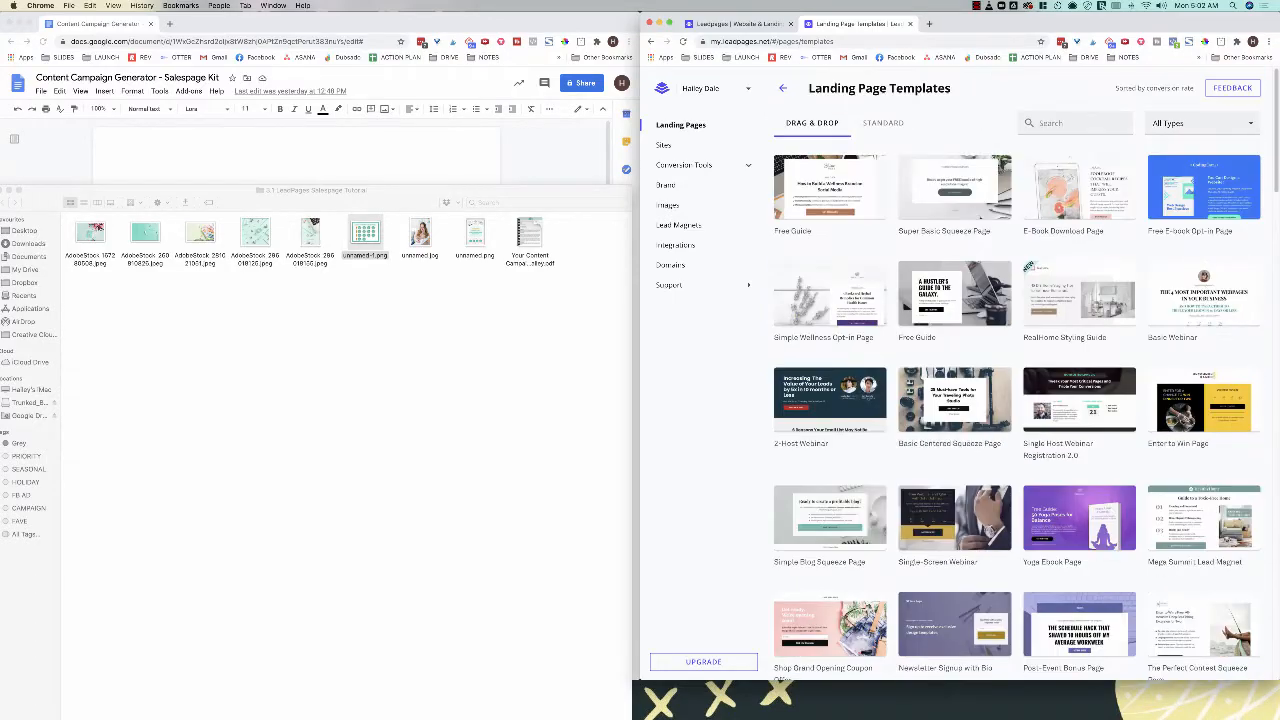
pyautogui.scroll(-12, 1079, 517)
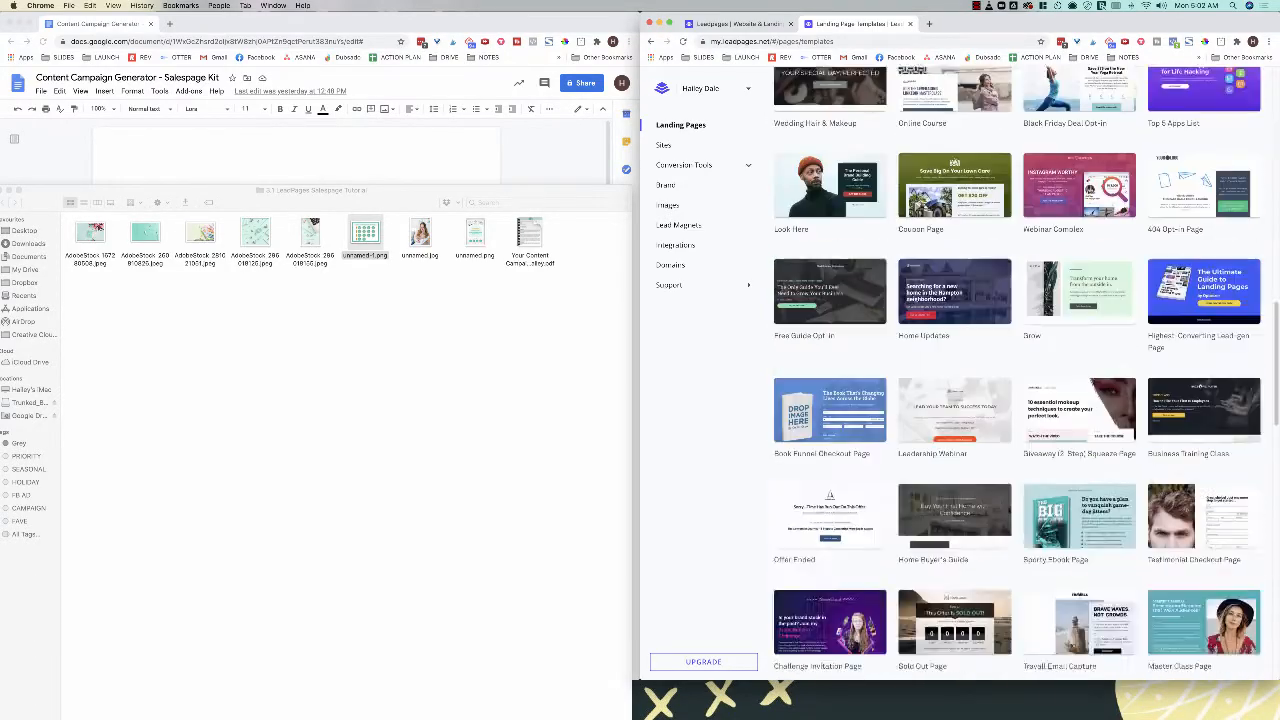
pyautogui.scroll(-12, 1017, 400)
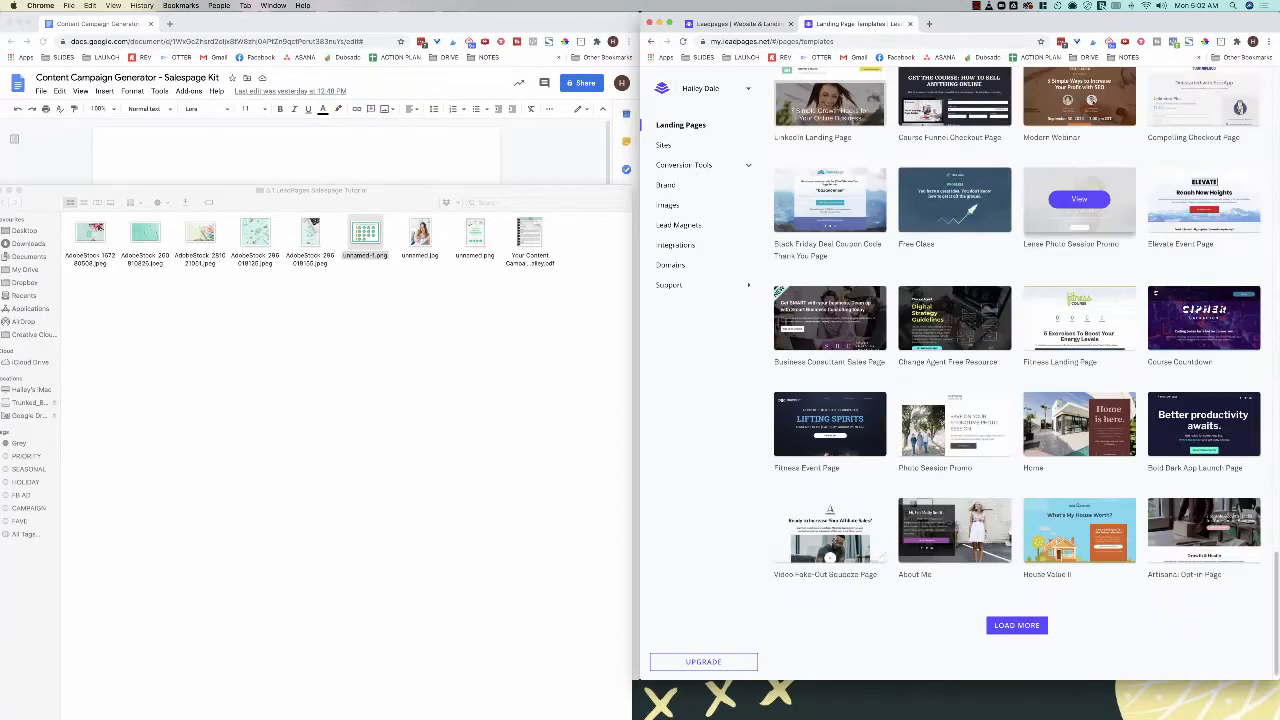
pyautogui.scroll(-7, 1017, 400)
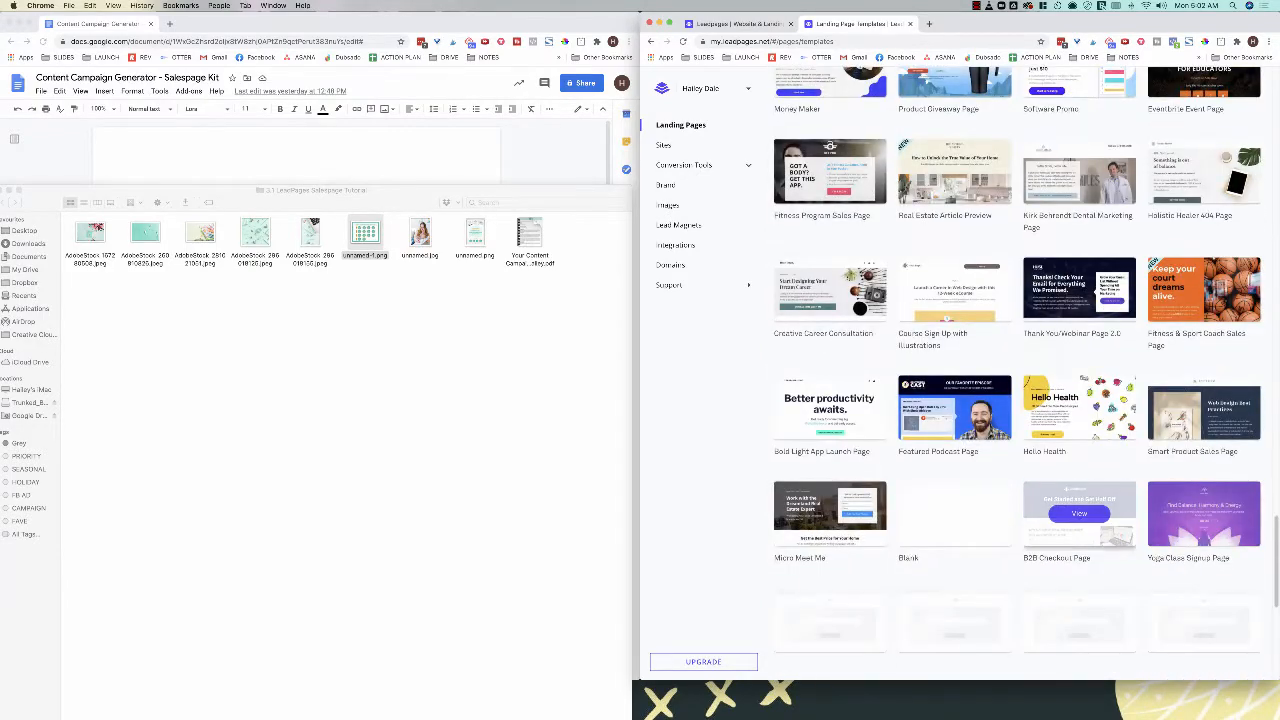
pyautogui.scroll(-15, 1017, 400)
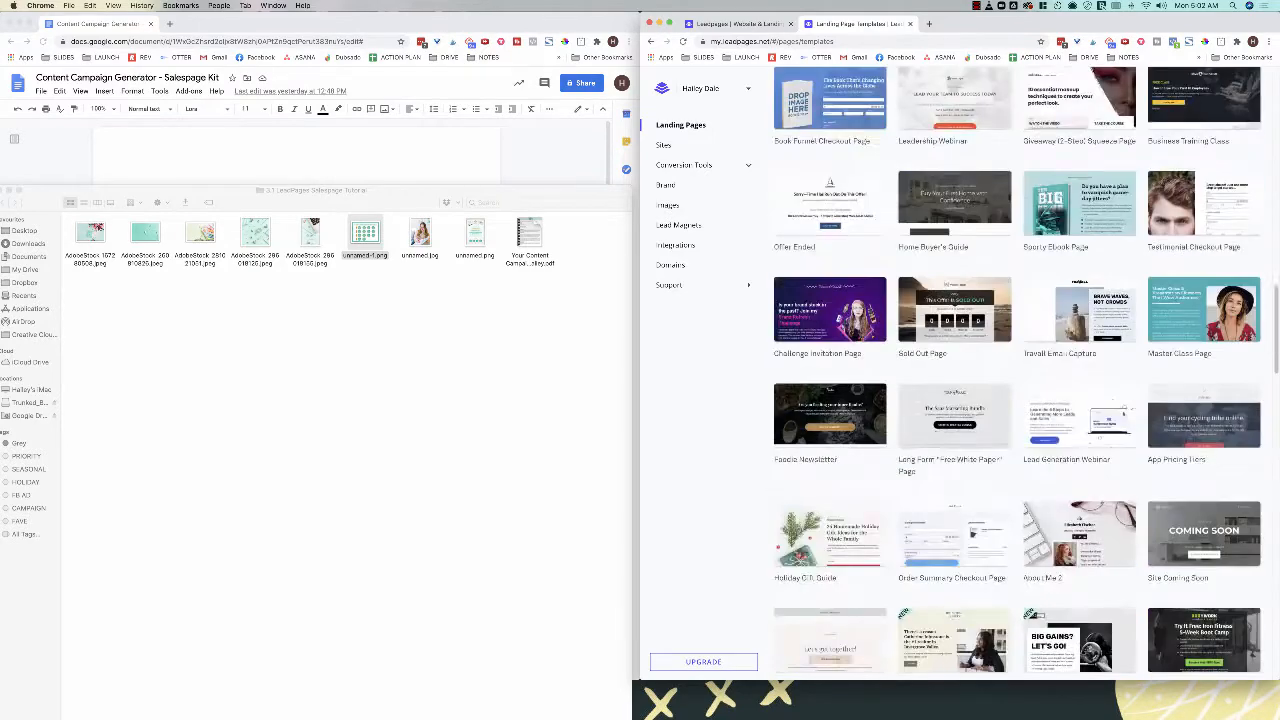
pyautogui.scroll(2, 1017, 400)
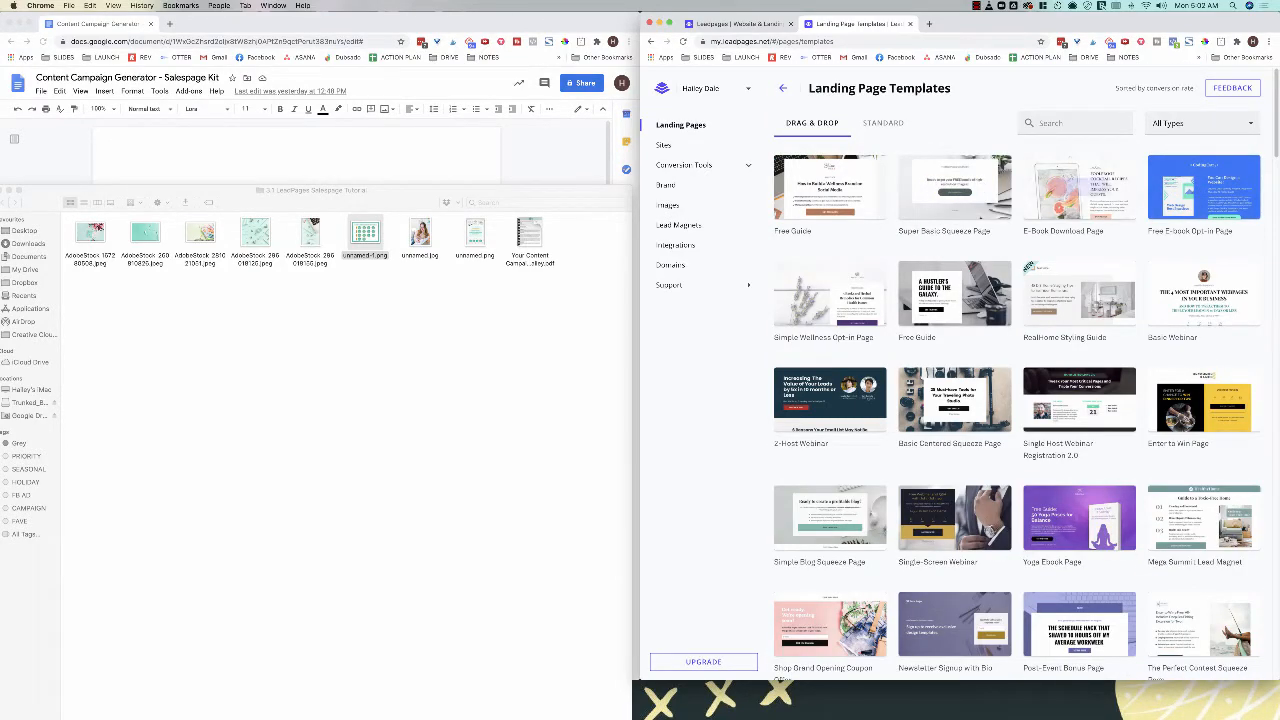
# Step: Filter the landing page templates by Sales and reset the filter to All Types
pyautogui.click(1200, 123)
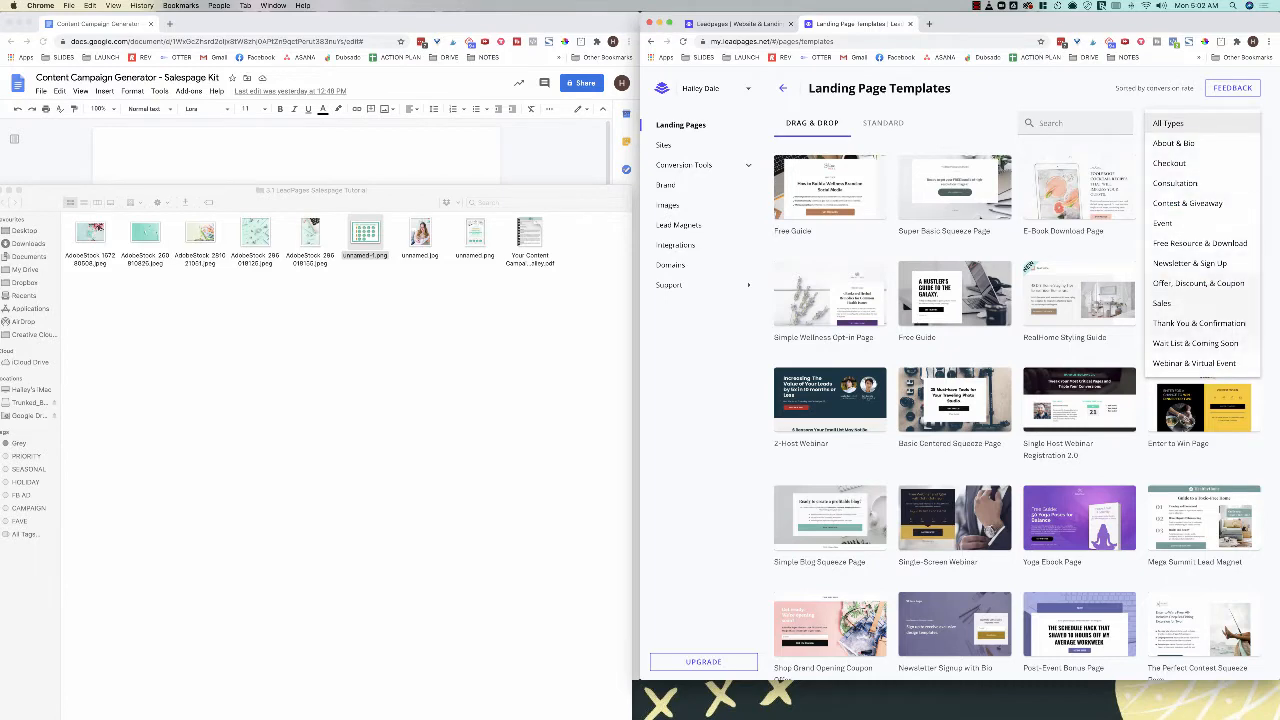
pyautogui.click(1230, 303)
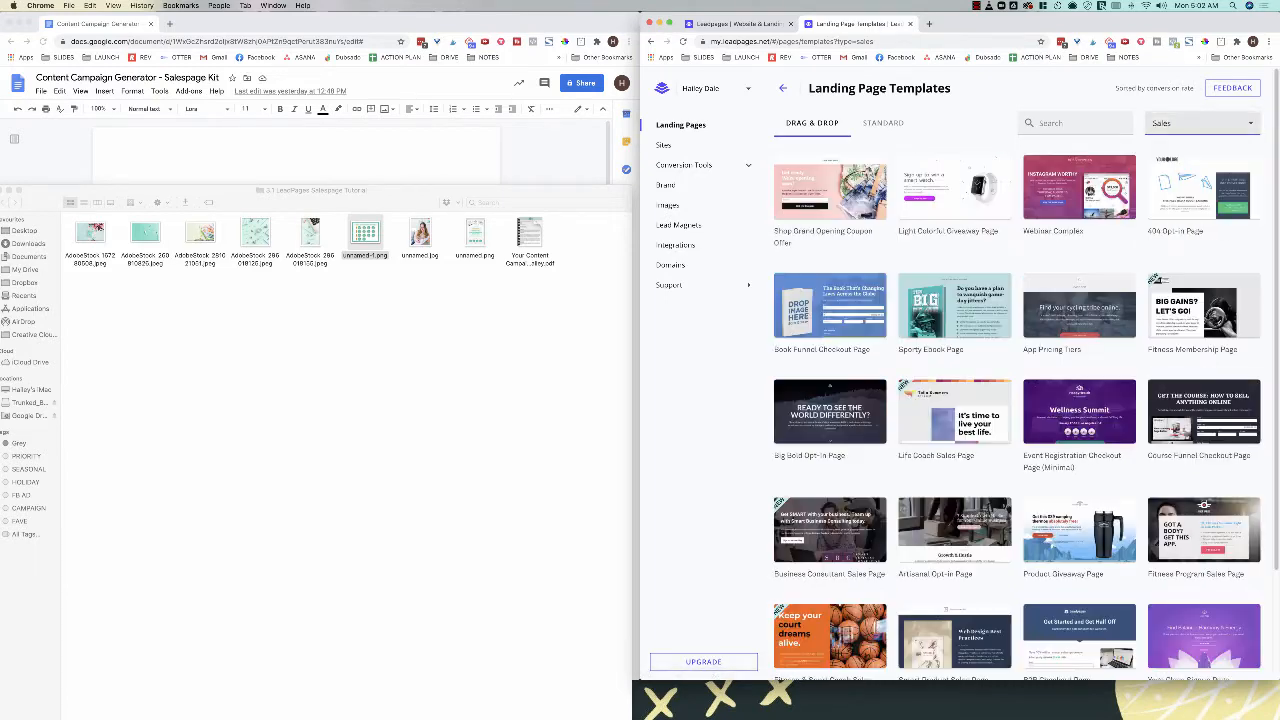
pyautogui.click(1202, 118)
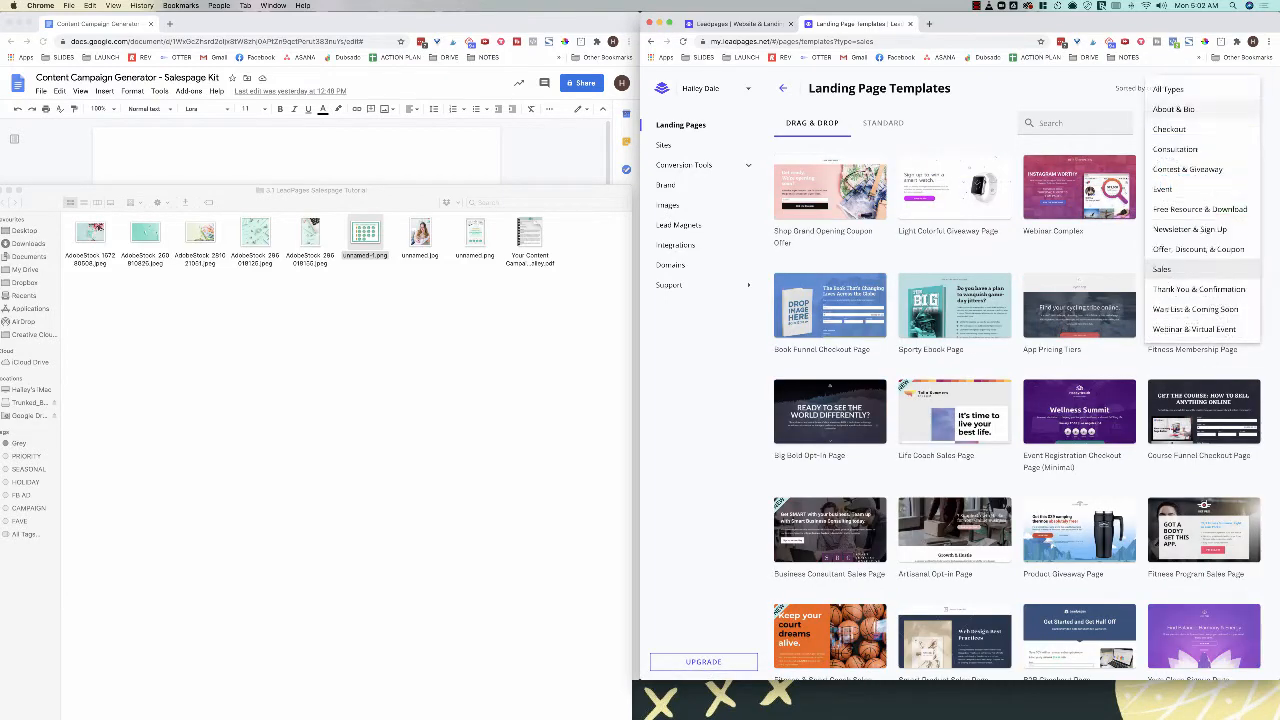
pyautogui.click(1168, 89)
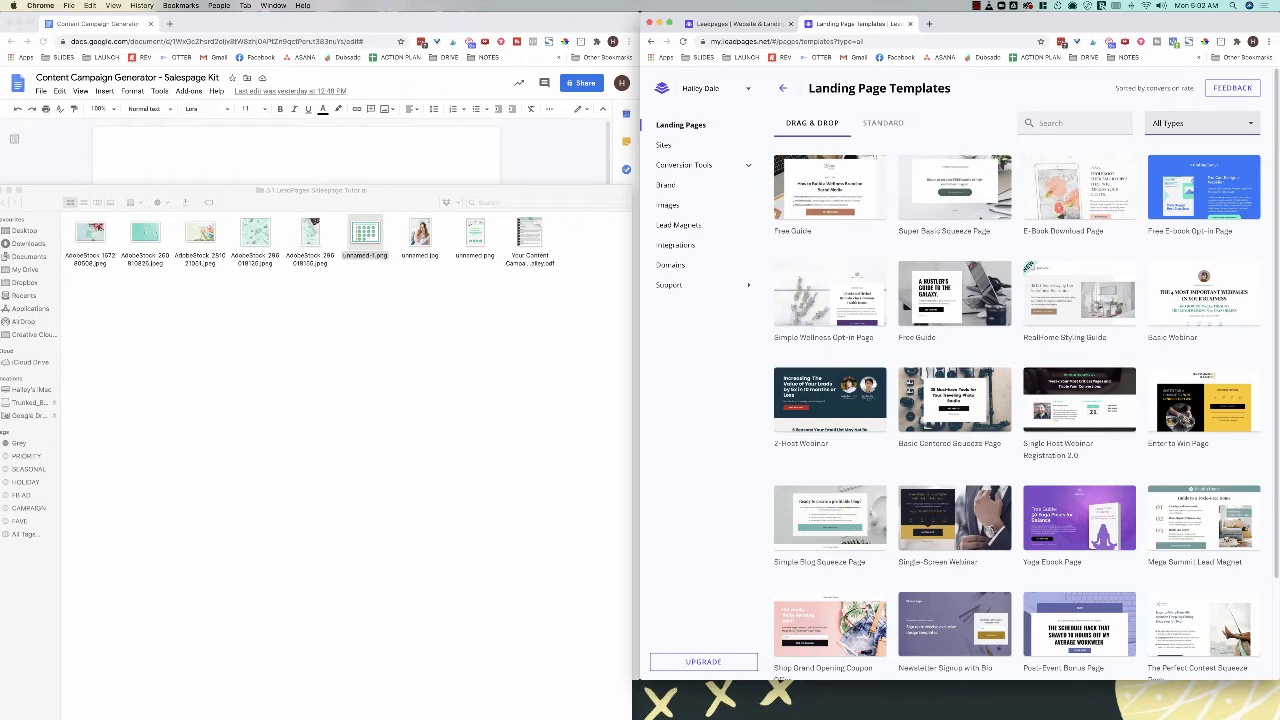
# Step: Check the Standard template collection and return to the Drag & Drop templates
pyautogui.click(883, 122)
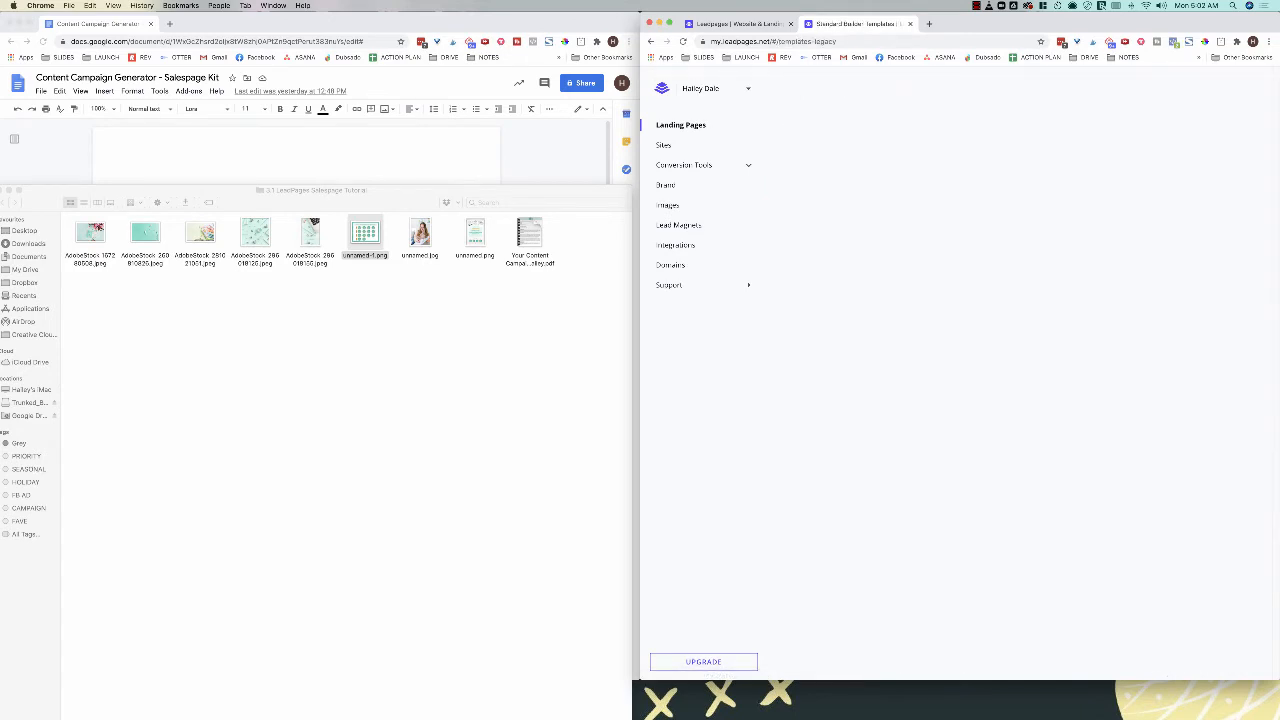
pyautogui.click(812, 123)
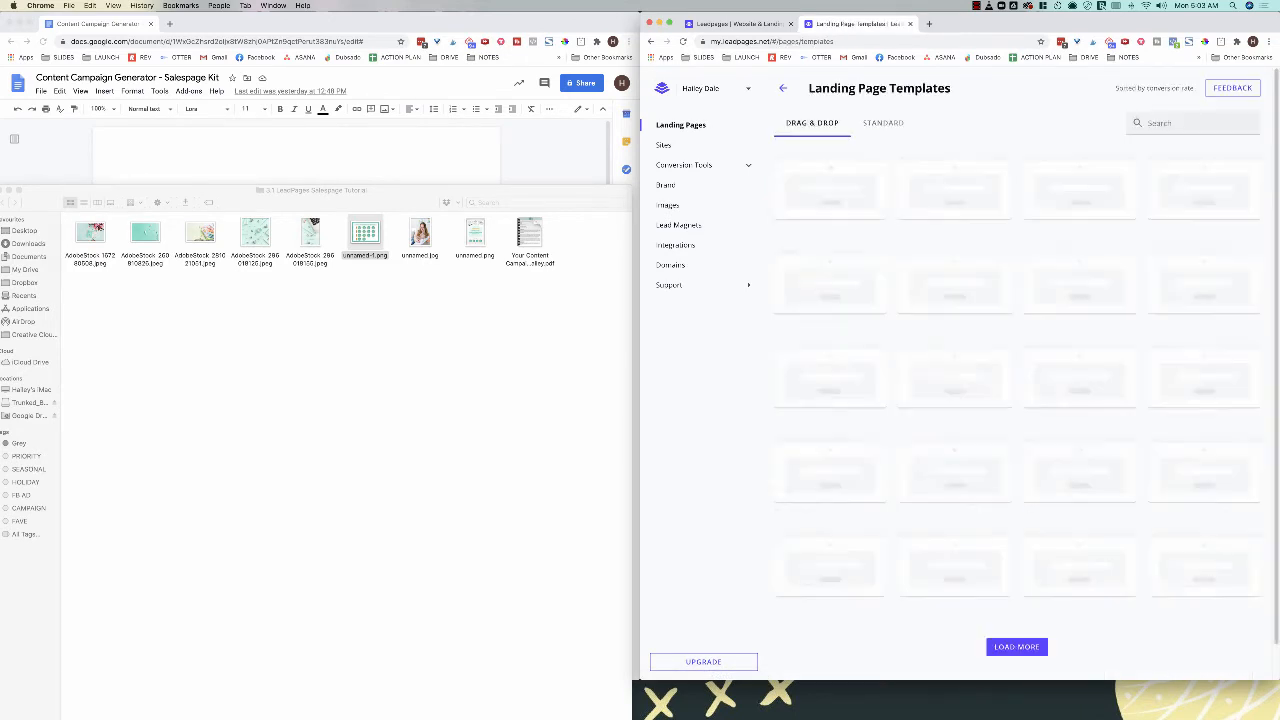
pyautogui.scroll(-2, 955, 402)
pyautogui.scroll(2, 955, 402)
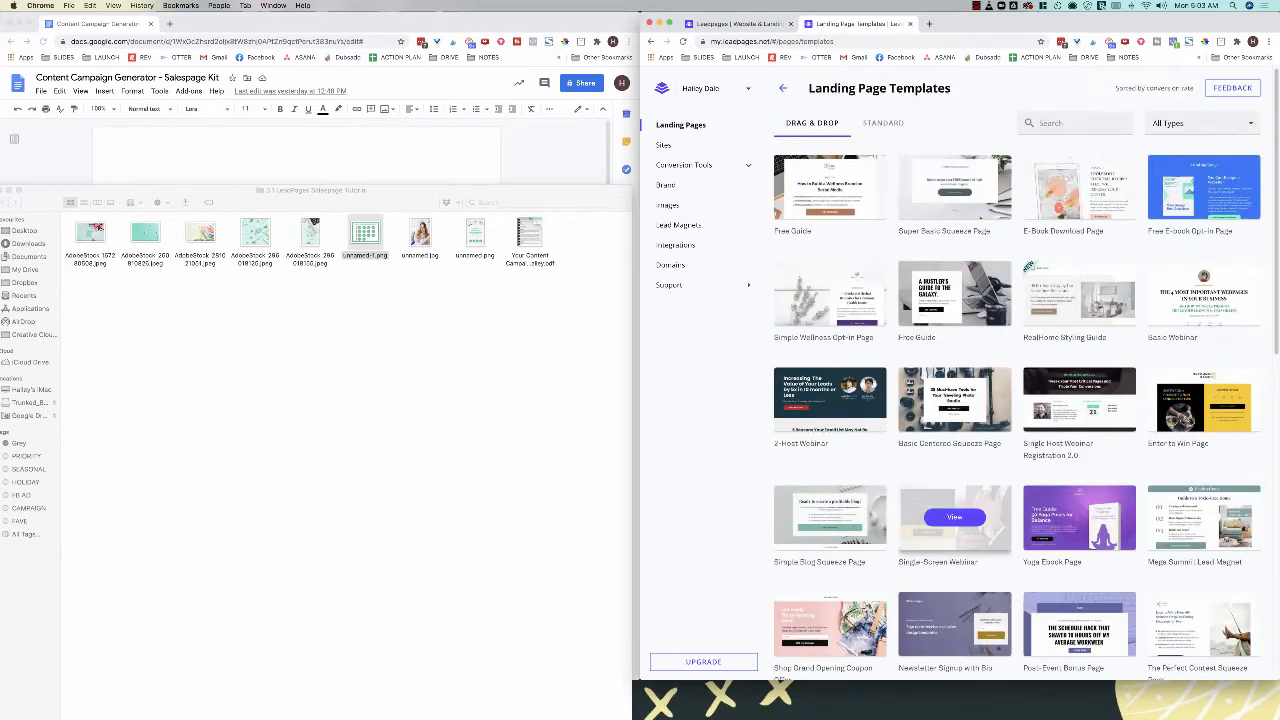
# Step: Search the templates for "blank" and use the Blank template for the new page
pyautogui.click(1083, 122)
pyautogui.write('bl')
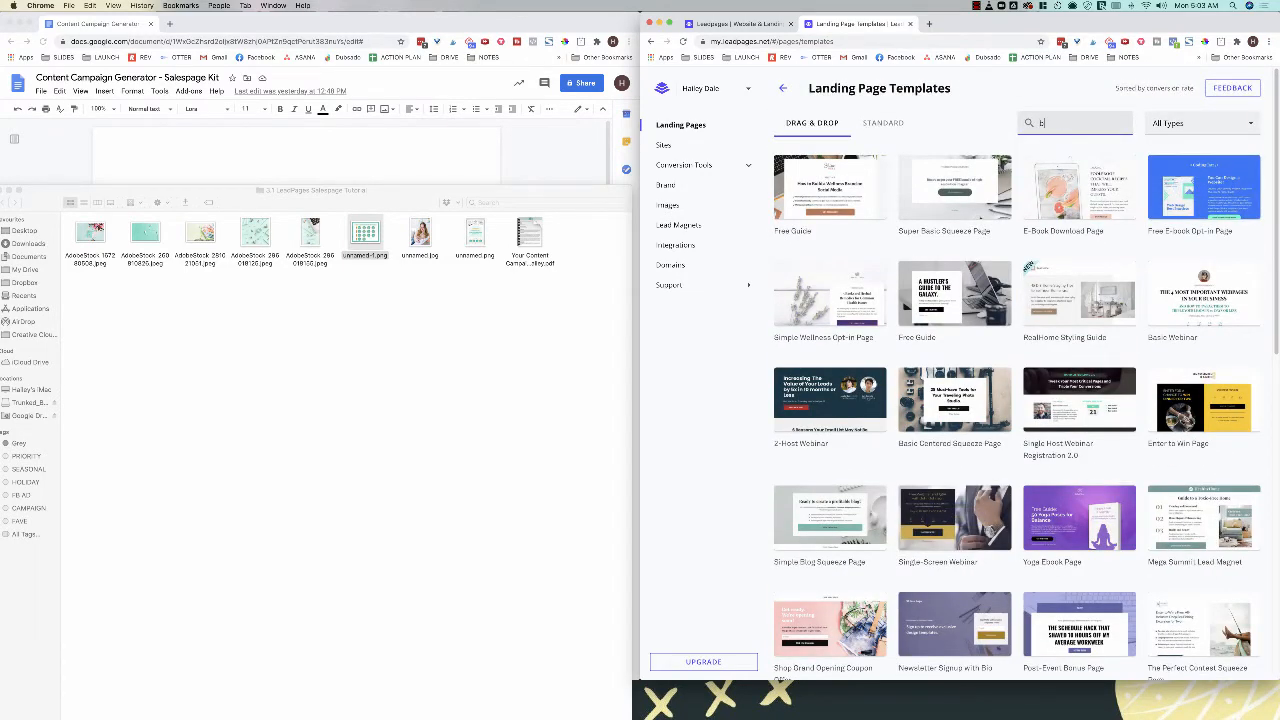
pyautogui.write('ank')
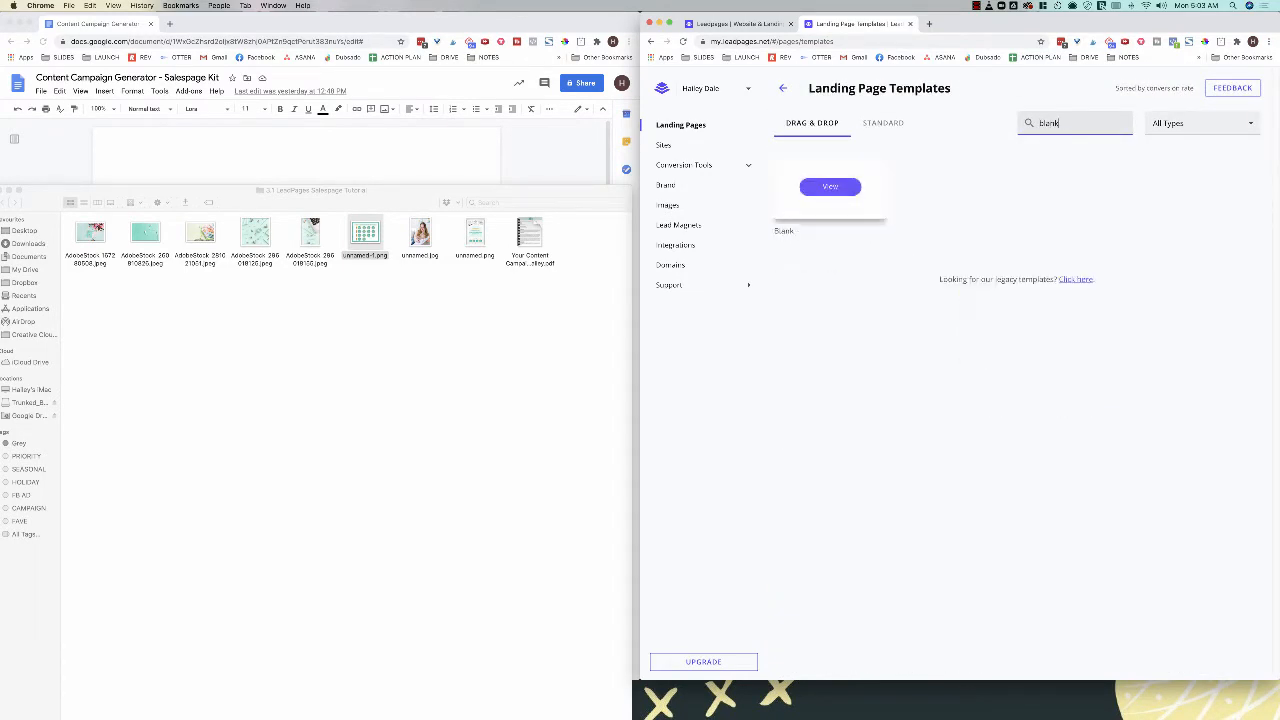
pyautogui.click(830, 186)
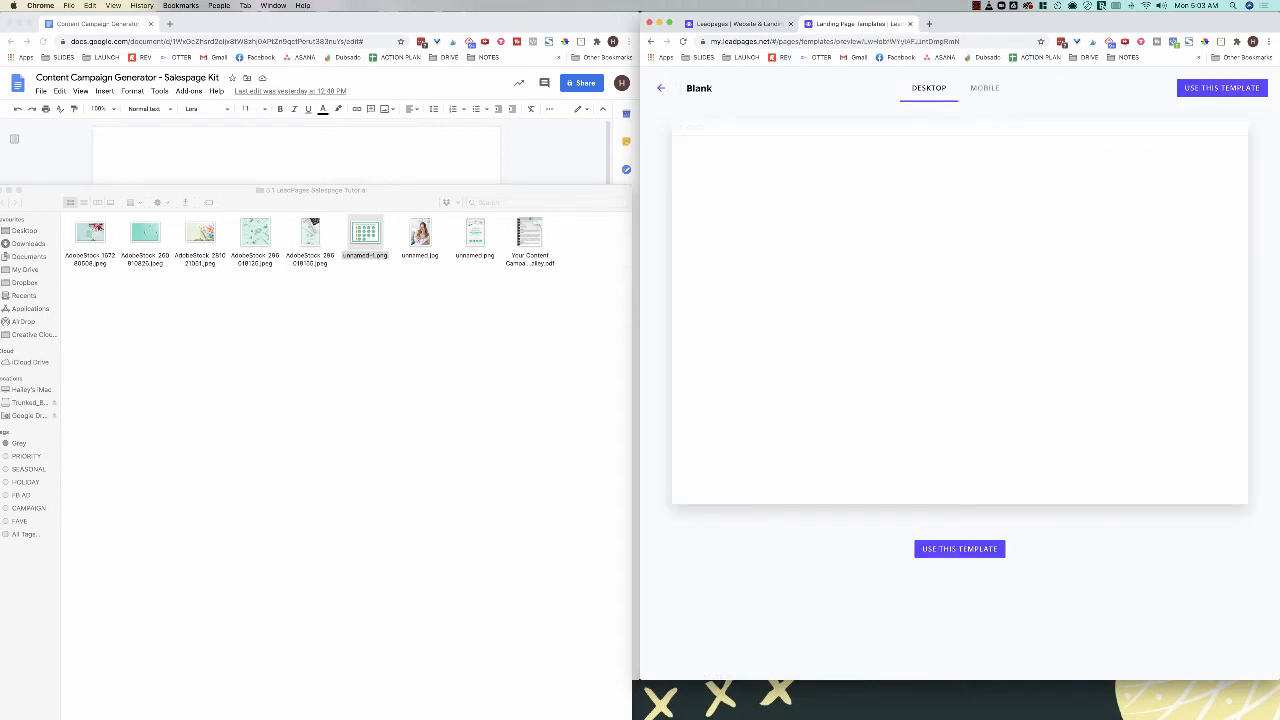
pyautogui.click(1222, 88)
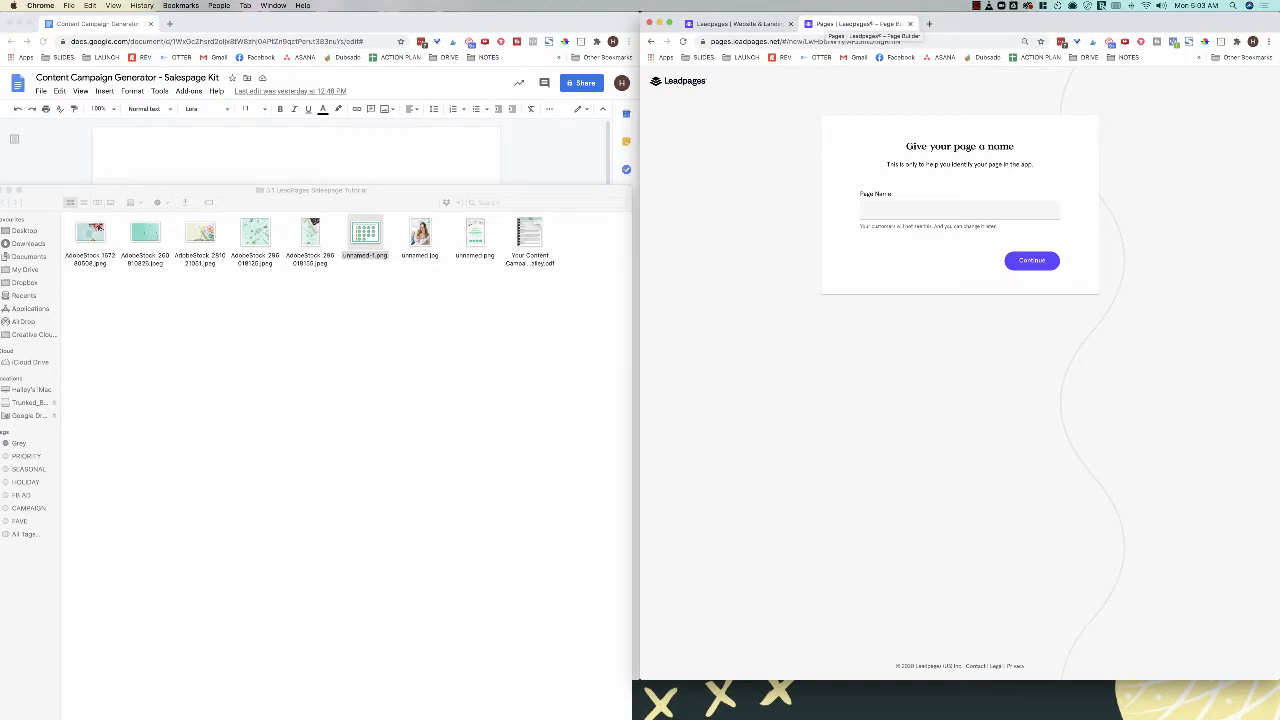
# Step: Name the page "Content Campaign Generator 2", continue to the page builder and dismiss the new-feature announcement
pyautogui.click(960, 210)
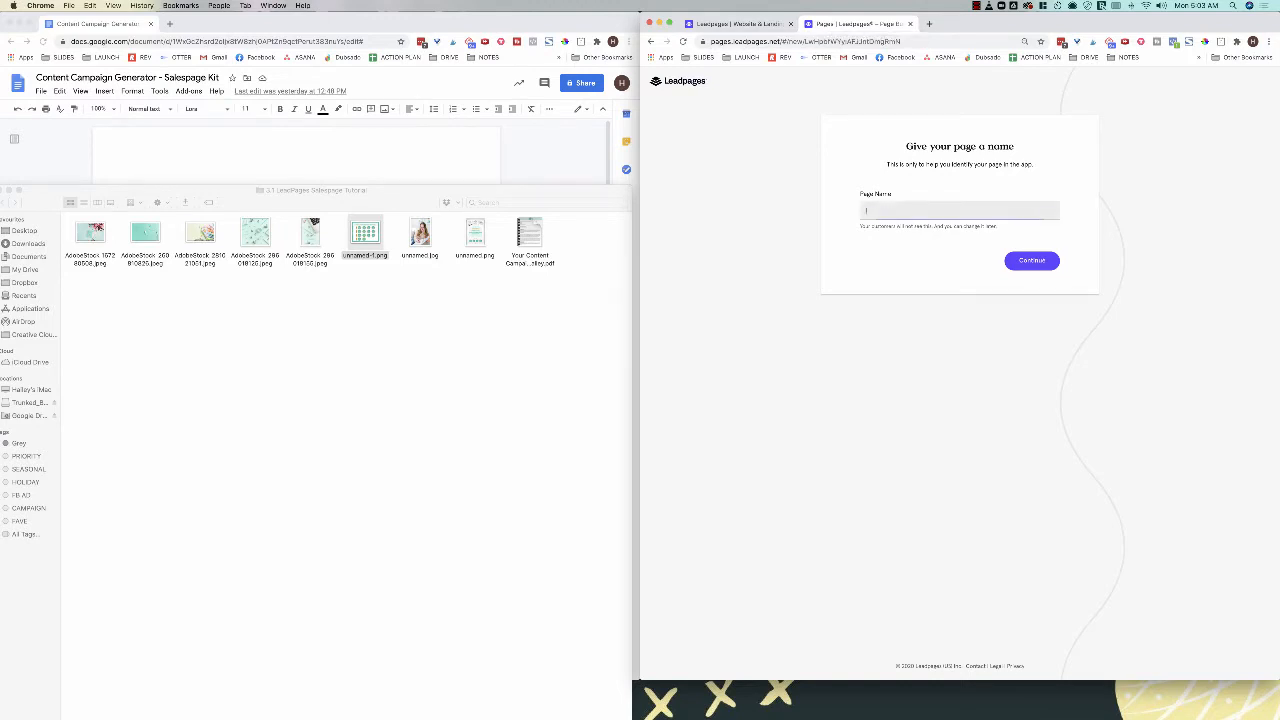
pyautogui.write('Content Campaign Generator 2')
pyautogui.click(1030, 260)
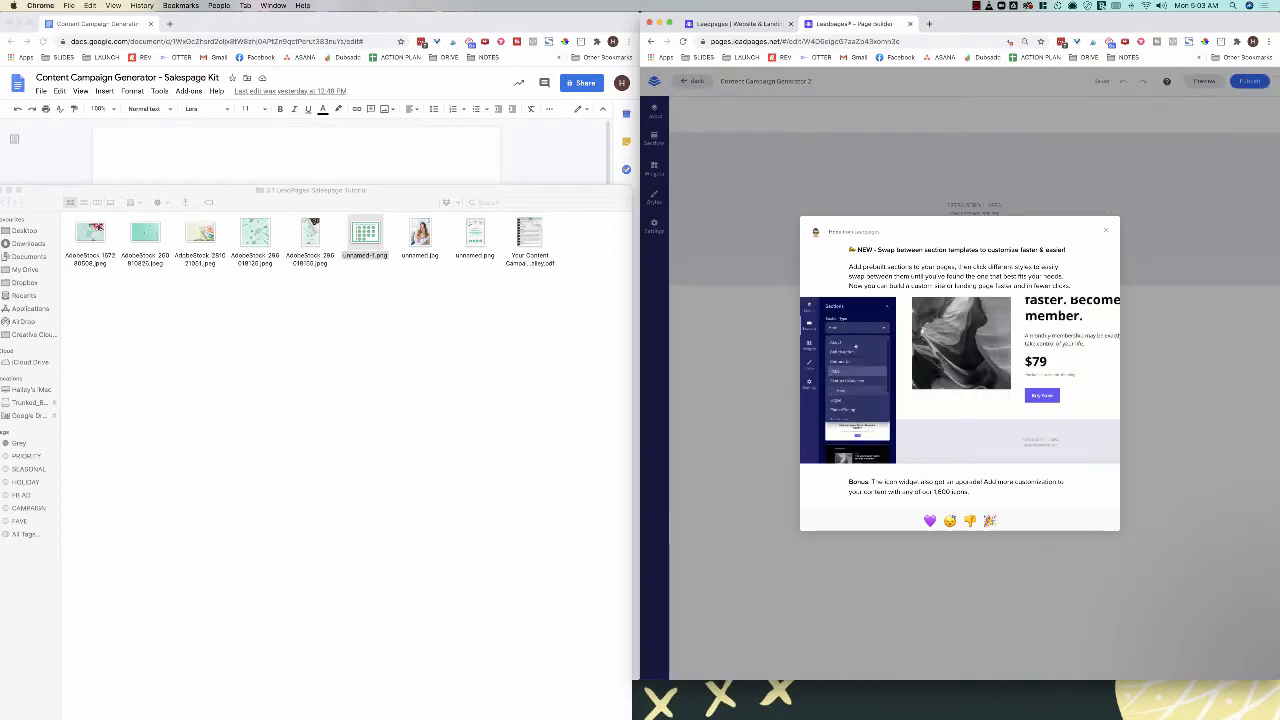
pyautogui.press('Escape')
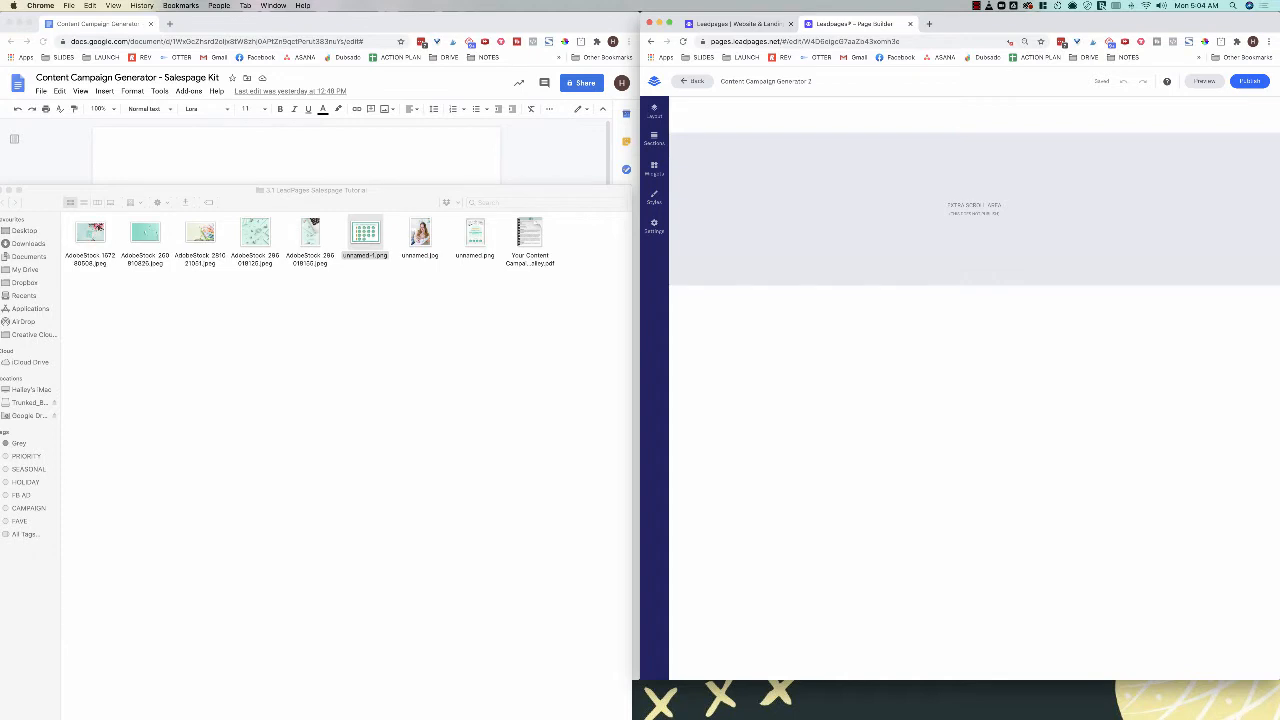
# Step: Bring up the sales page copy document, highlight its headline row and return to the page builder
pyautogui.click(300, 155)
pyautogui.moveTo(166, 214); pyautogui.dragTo(447, 211)
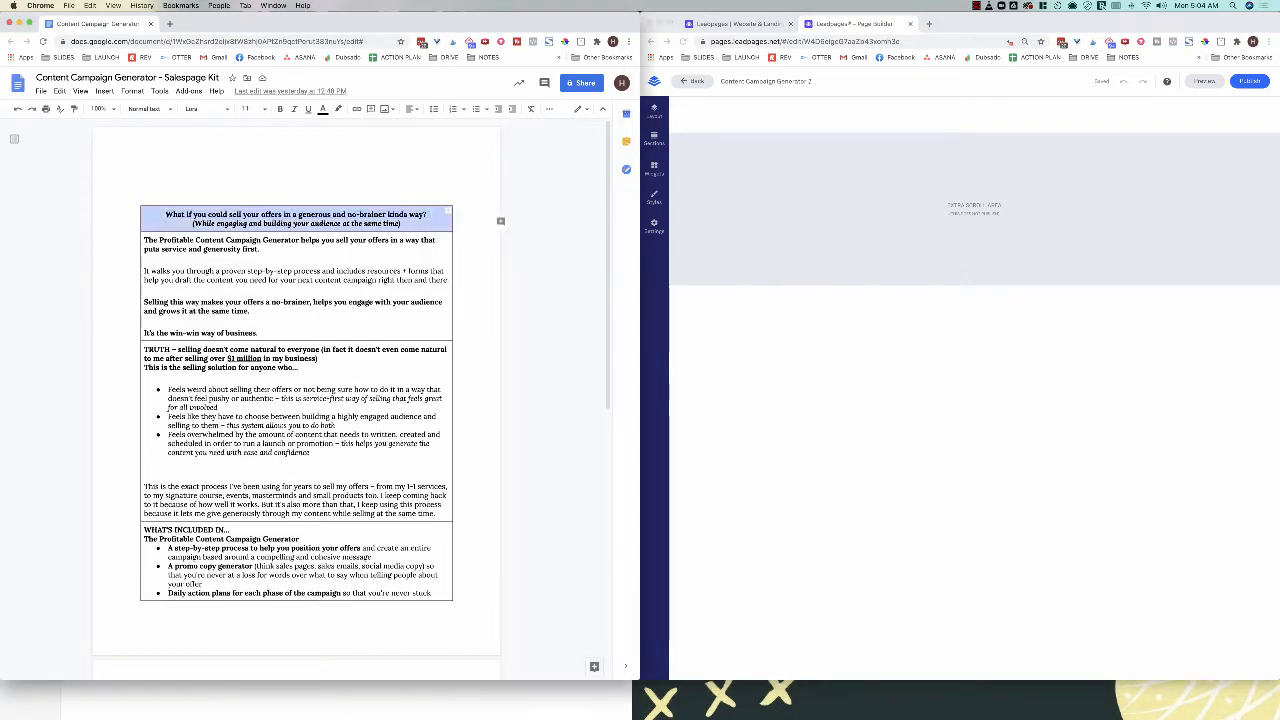
pyautogui.click(808, 205)
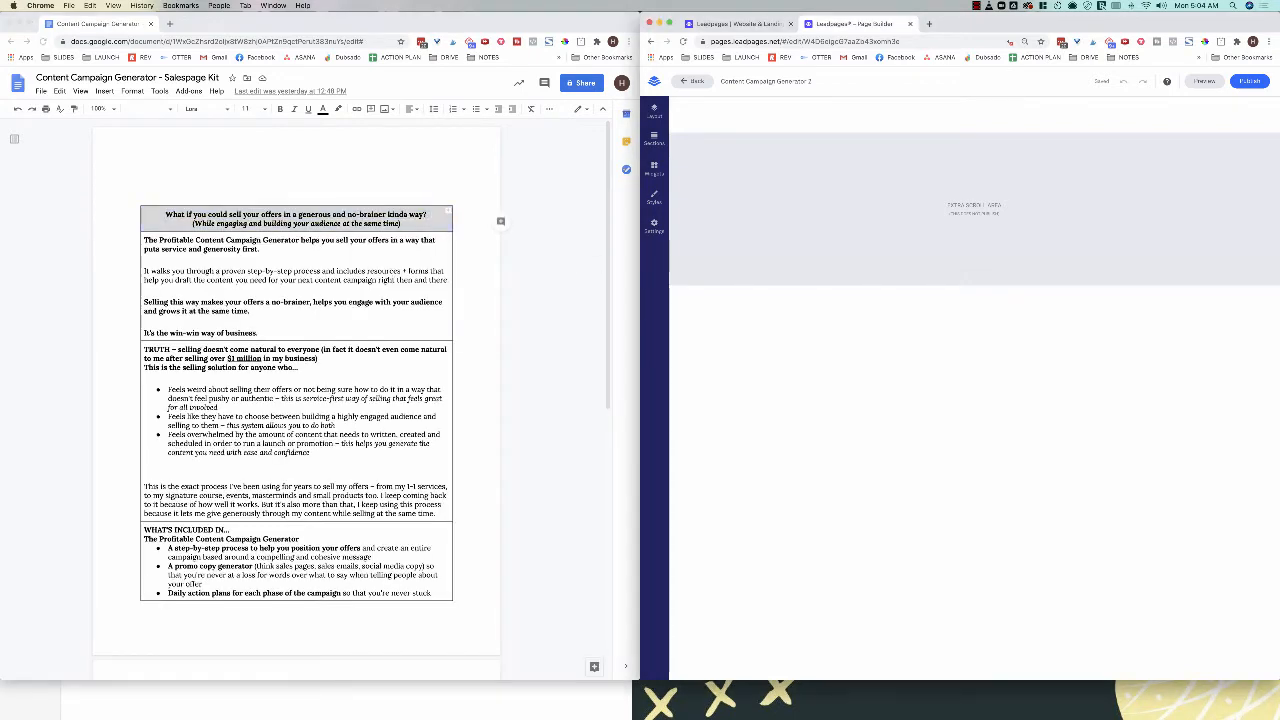
# Step: Browse the ready-made page sections and set the section type to Blank
pyautogui.click(654, 138)
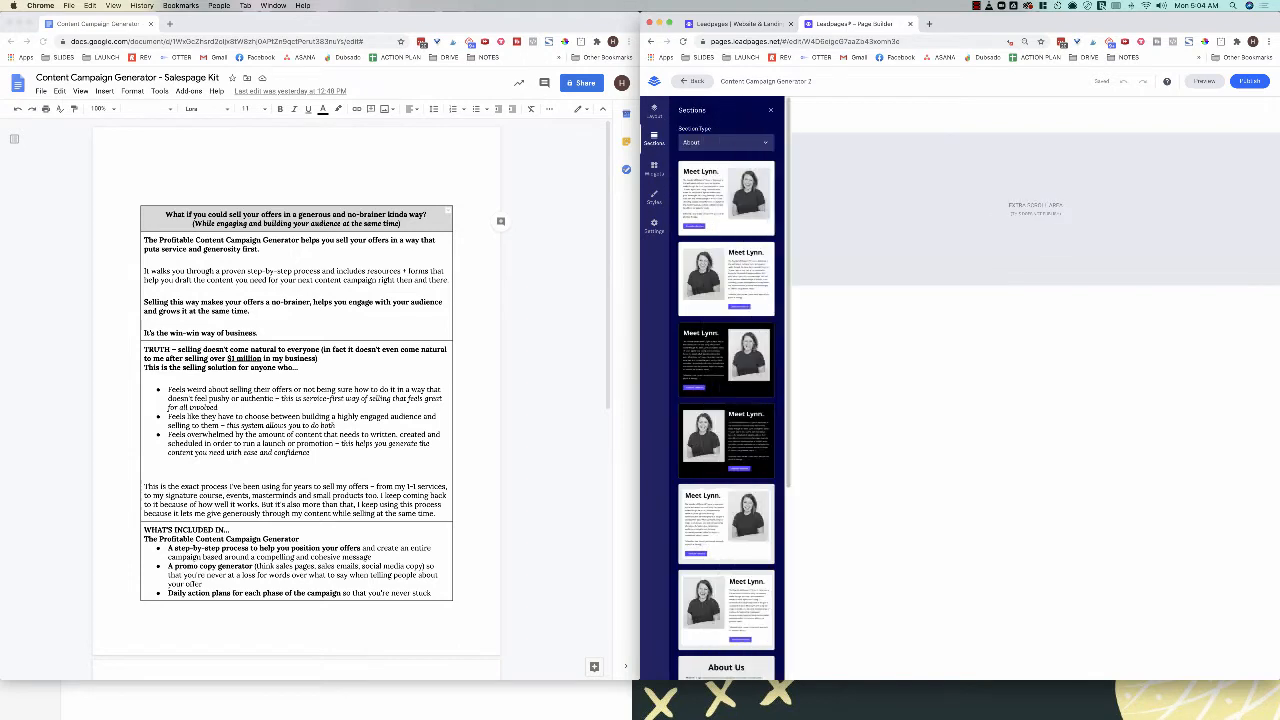
pyautogui.scroll(-4, 727, 362)
pyautogui.scroll(4, 727, 362)
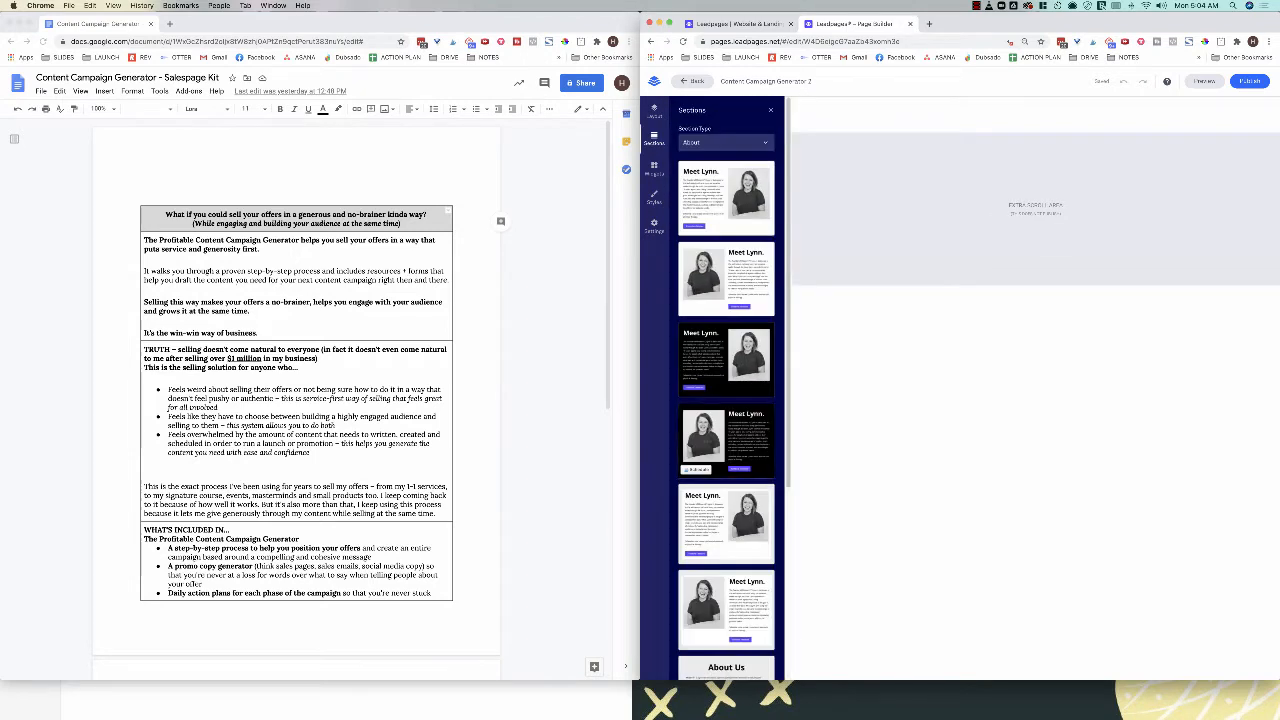
pyautogui.click(725, 142)
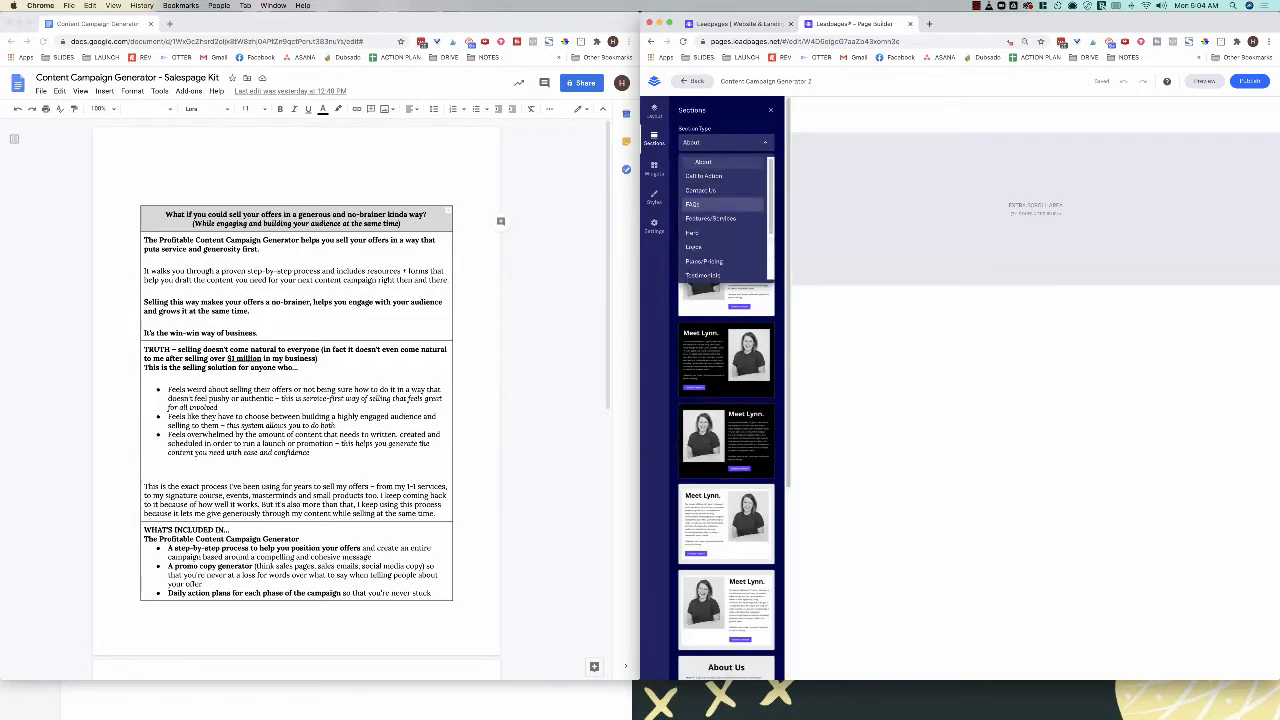
pyautogui.scroll(-3, 694, 205)
pyautogui.click(718, 249)
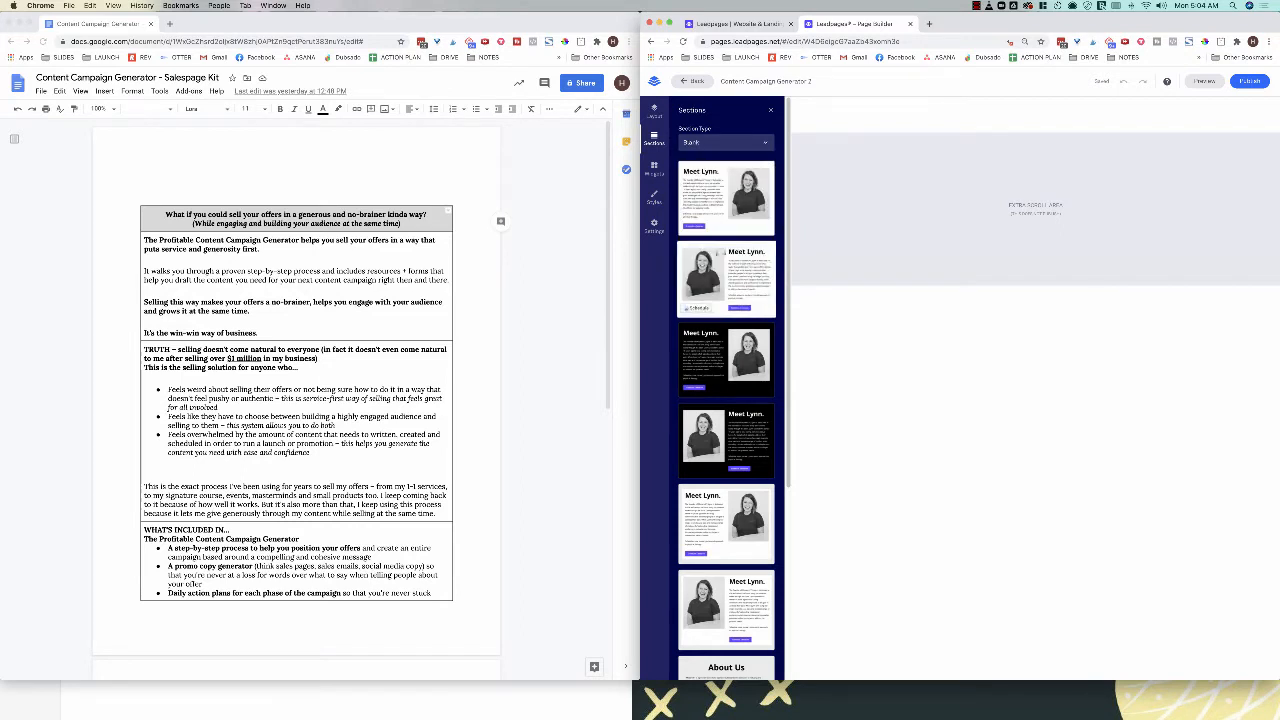
# Step: Look through the blank layouts and add the single-column one to the page
pyautogui.scroll(-3, 727, 390)
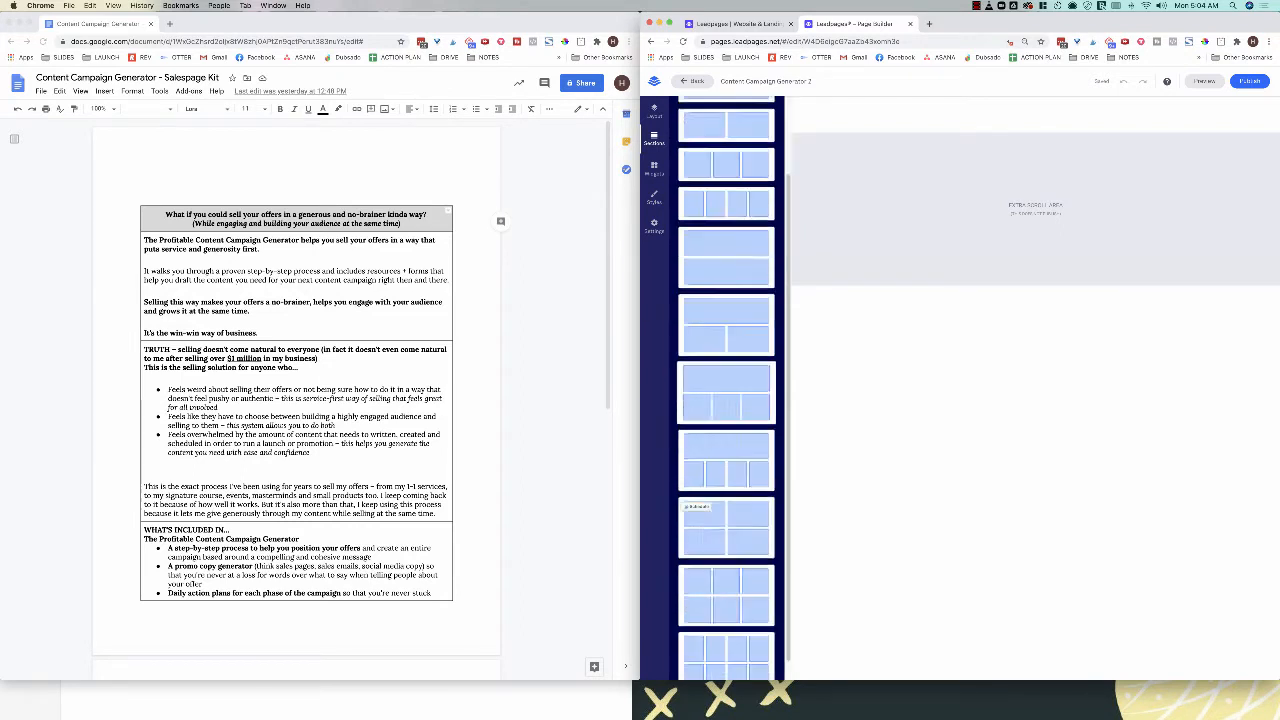
pyautogui.scroll(-1, 727, 500)
pyautogui.scroll(5, 727, 500)
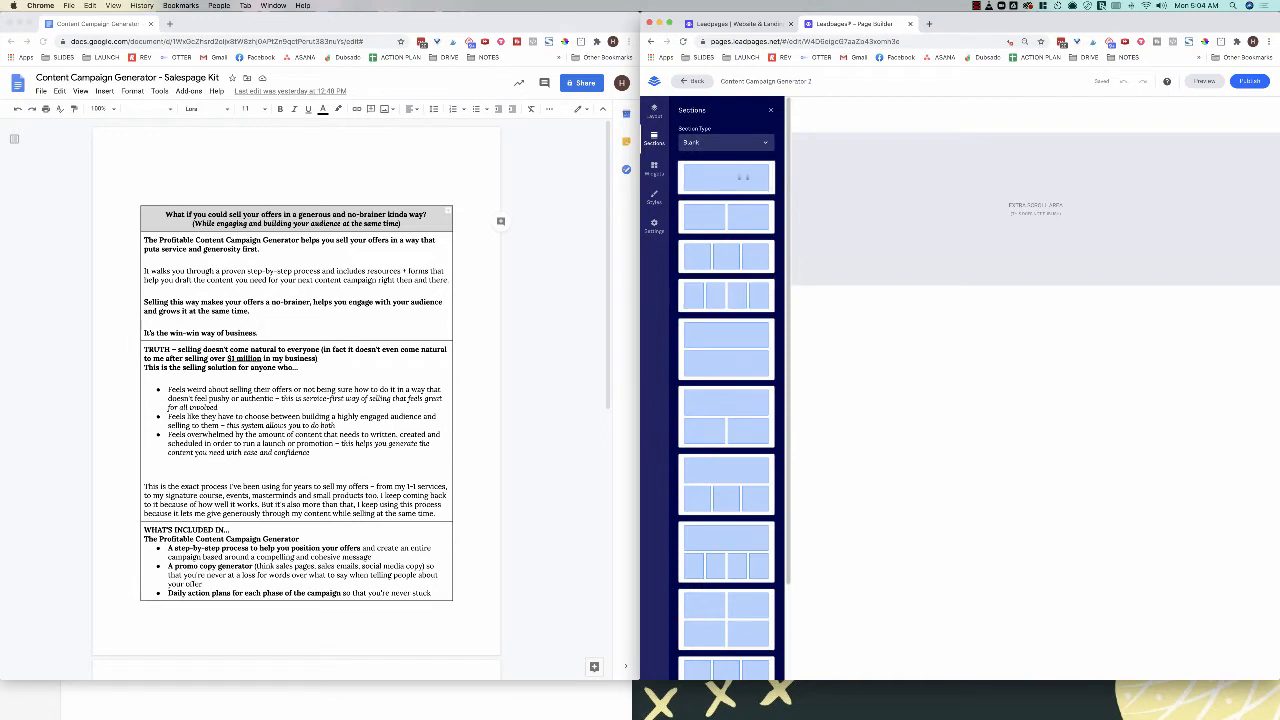
pyautogui.moveTo(727, 178)
pyautogui.mouseDown()
pyautogui.moveTo(975, 140)
pyautogui.moveTo(730, 175)
pyautogui.mouseUp()
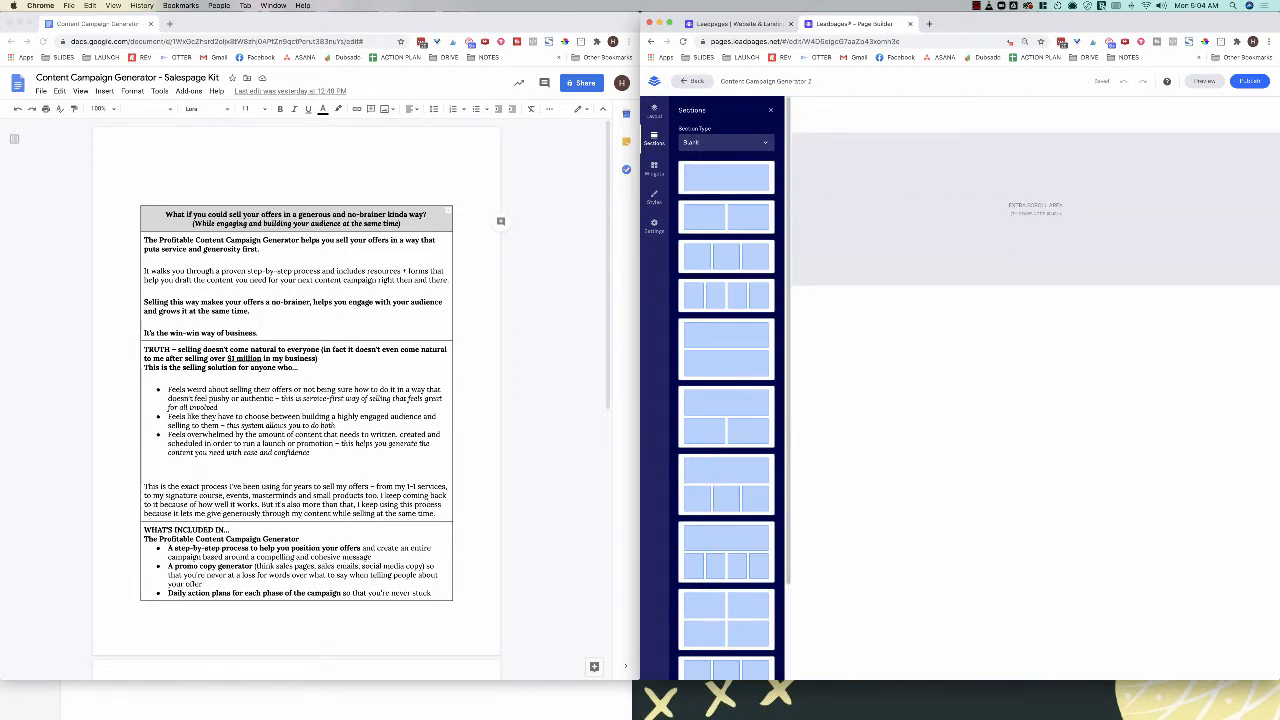
pyautogui.moveTo(727, 178); pyautogui.dragTo(1060, 140)
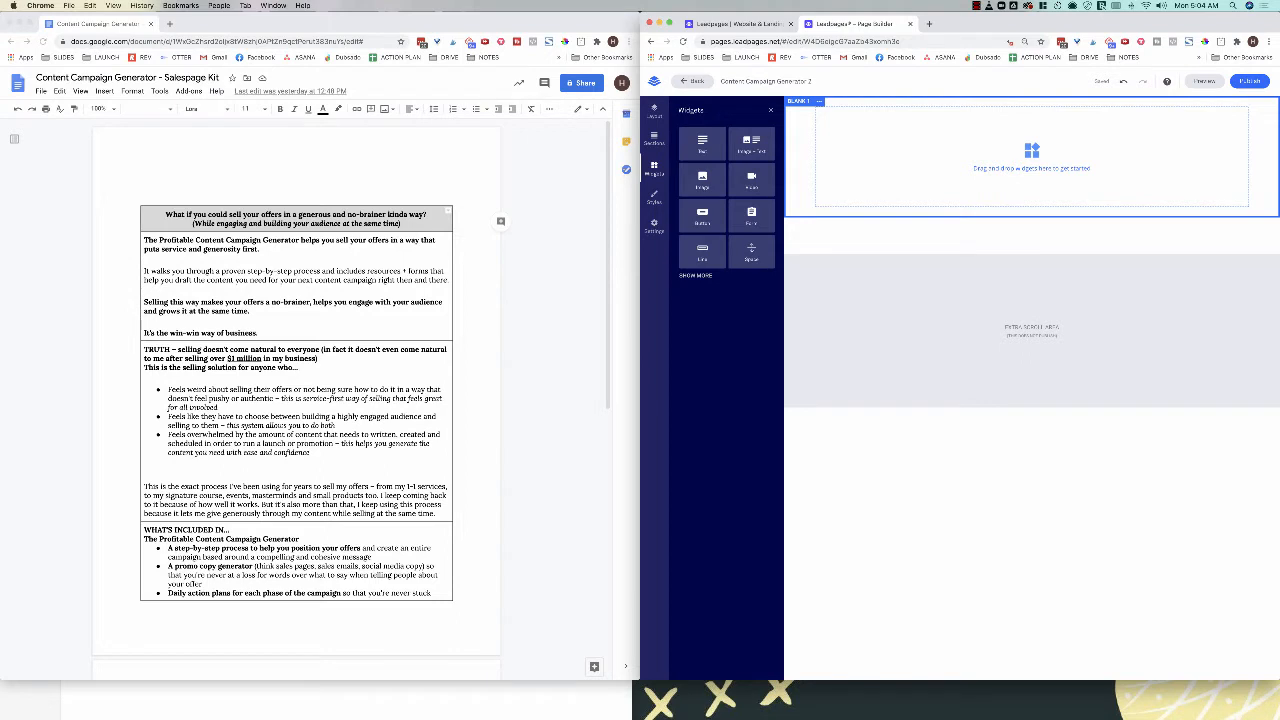
# Step: Add a text widget to the section and fill it with the copied headline "What if you could sell your offers in a generous and no-brainer kinda way?"
pyautogui.moveTo(702, 143); pyautogui.dragTo(1030, 160)
pyautogui.moveTo(427, 214); pyautogui.dragTo(166, 214)
pyautogui.press('super+c')
pyautogui.click(860, 115)
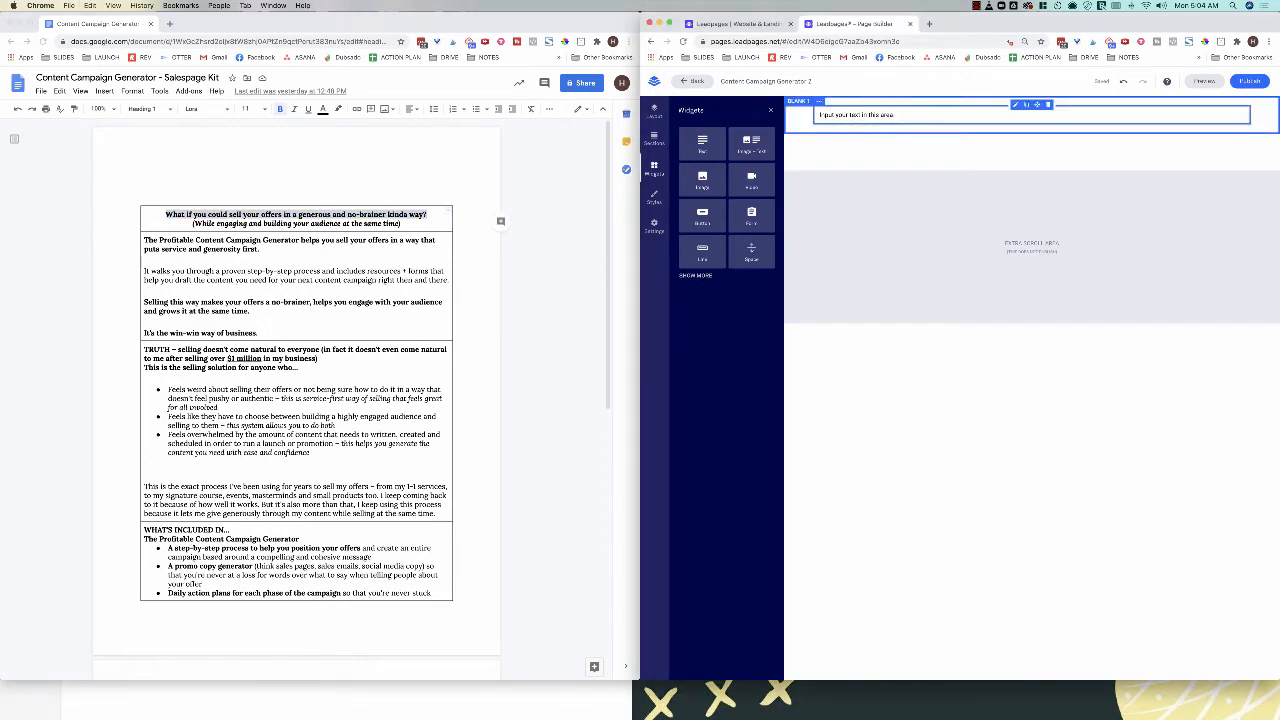
pyautogui.click(860, 115)
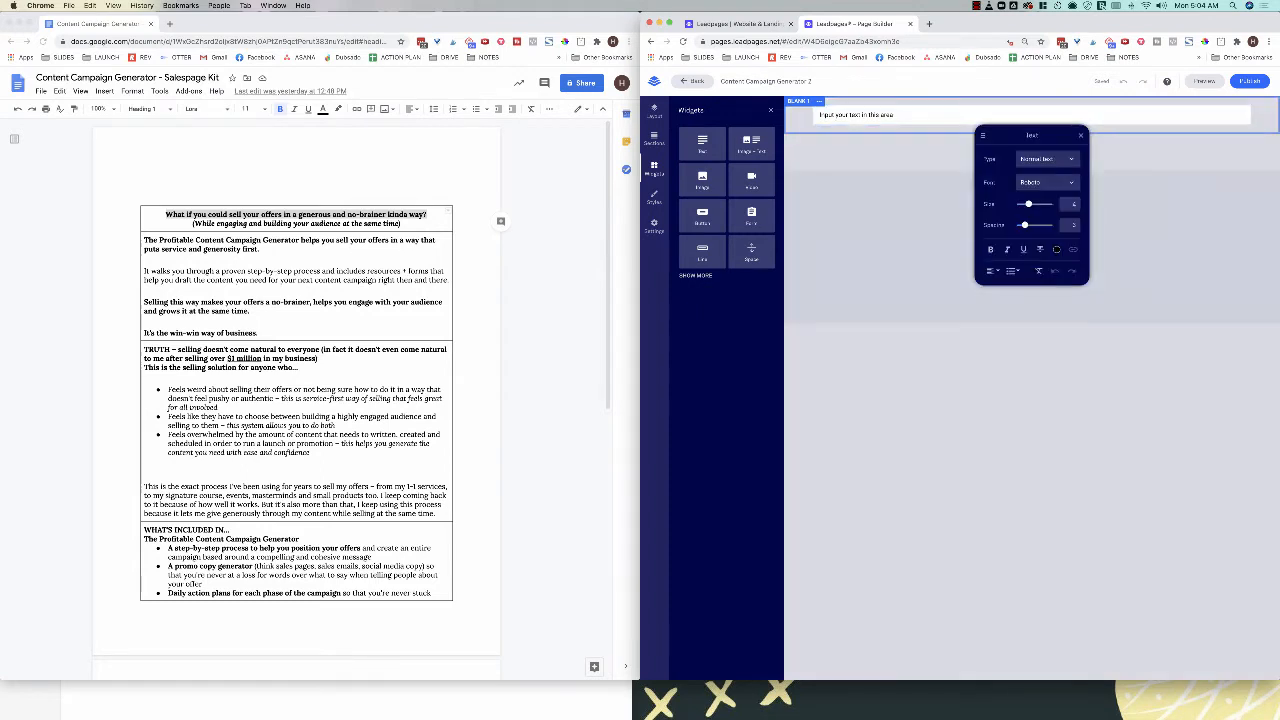
pyautogui.press('super+a')
pyautogui.press('super+v')
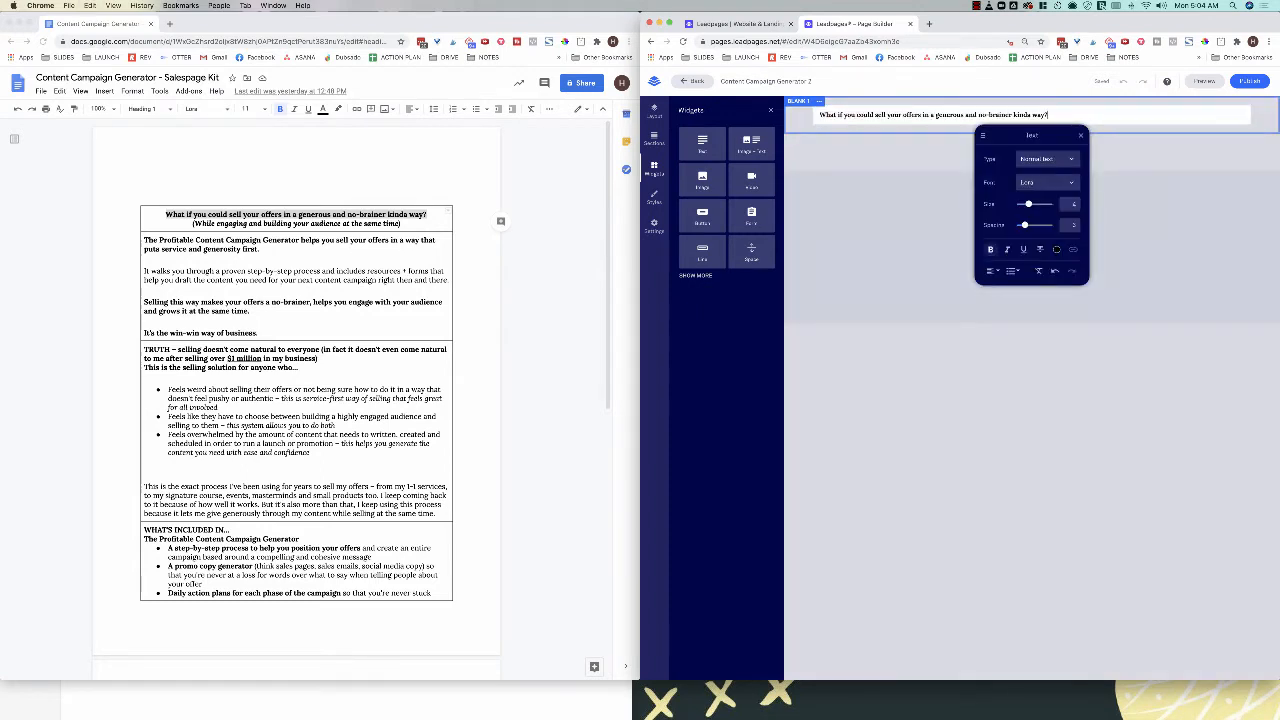
# Step: Format the headline as Headline 1, centre it and increase its size to 6
pyautogui.click(1046, 159)
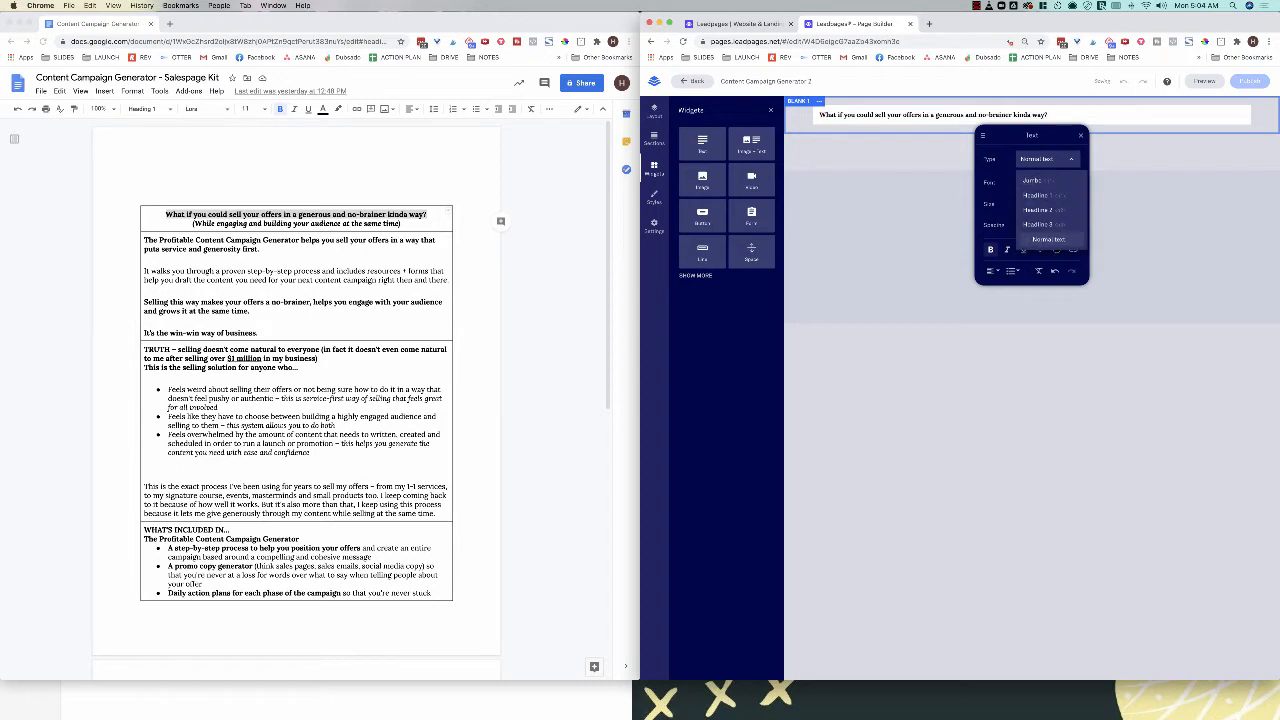
pyautogui.click(1037, 195)
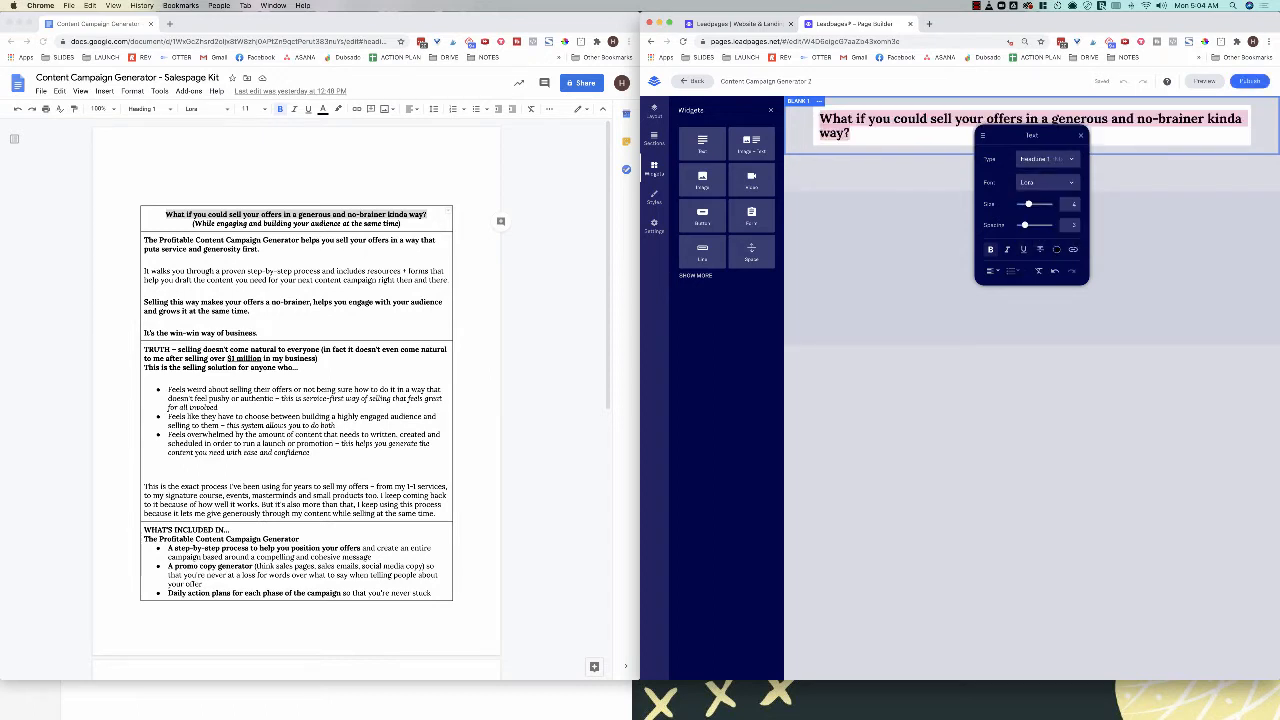
pyautogui.click(992, 271)
pyautogui.click(992, 272)
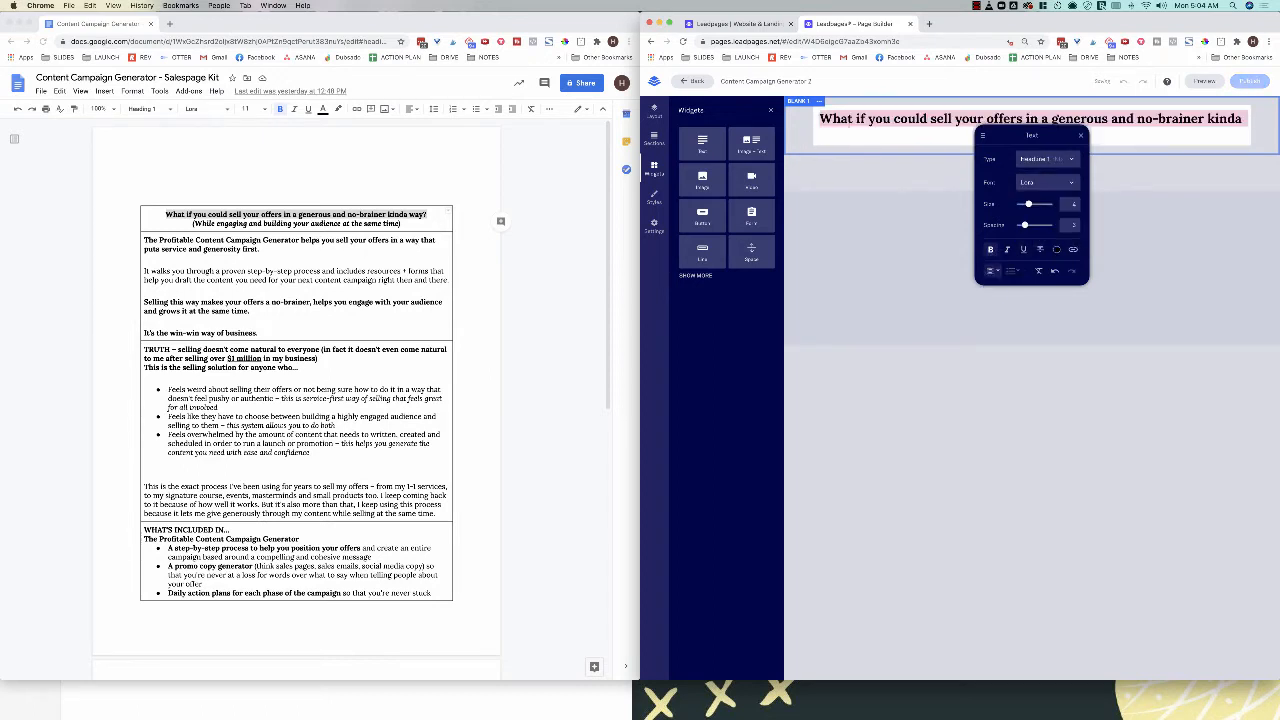
pyautogui.moveTo(1028, 204)
pyautogui.mouseDown()
pyautogui.moveTo(1028, 225)
pyautogui.moveTo(1036, 204)
pyautogui.mouseUp()
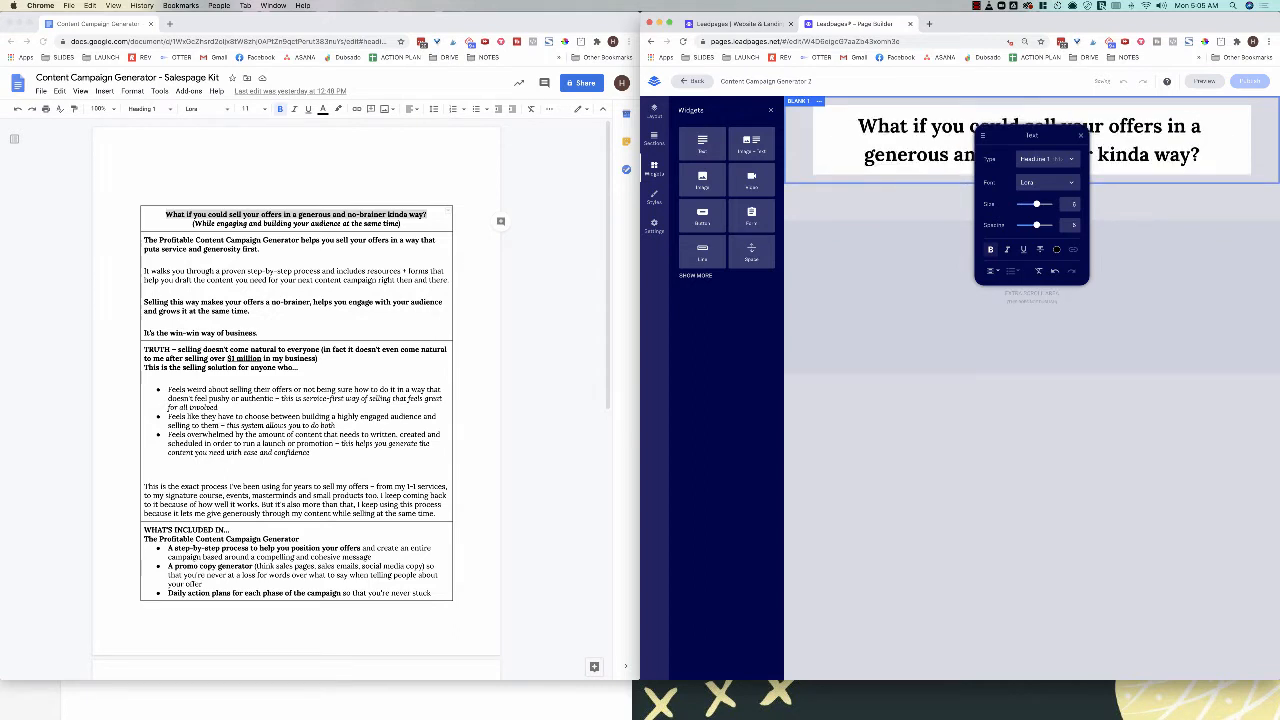
# Step: Change the font of the entire headline to Open Sans and finish editing the text
pyautogui.click(1048, 182)
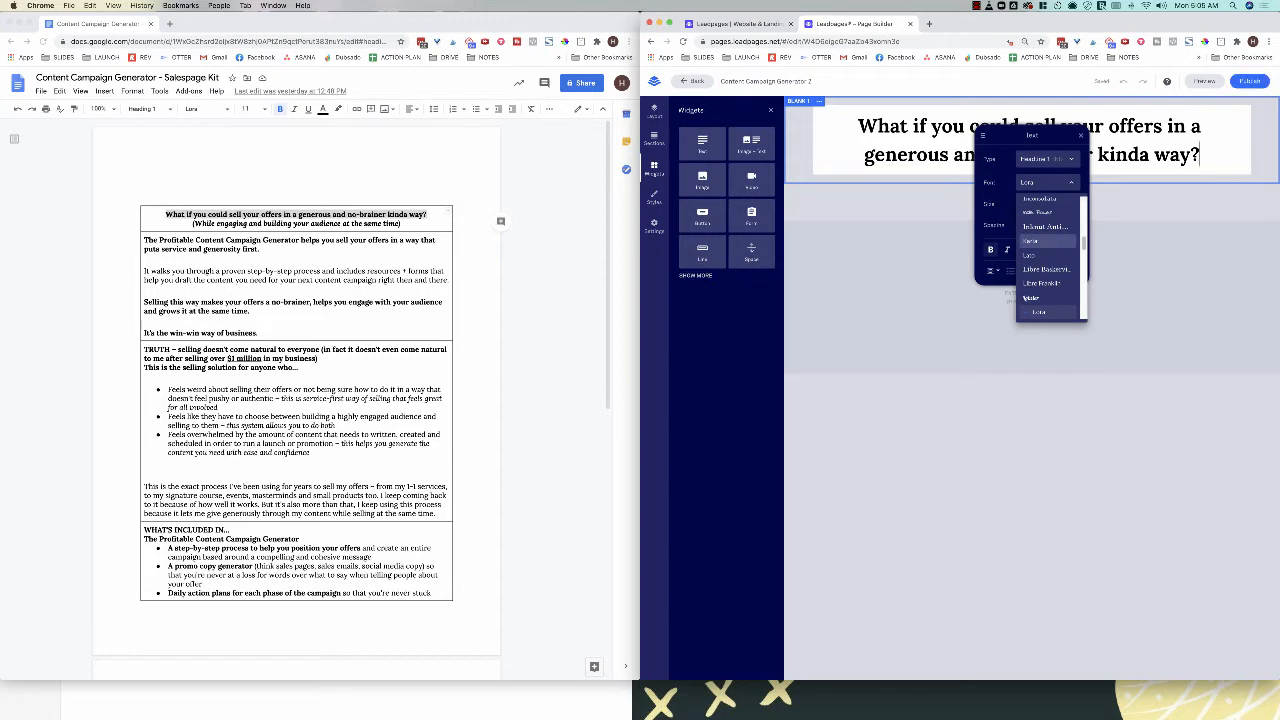
pyautogui.scroll(3, 1050, 258)
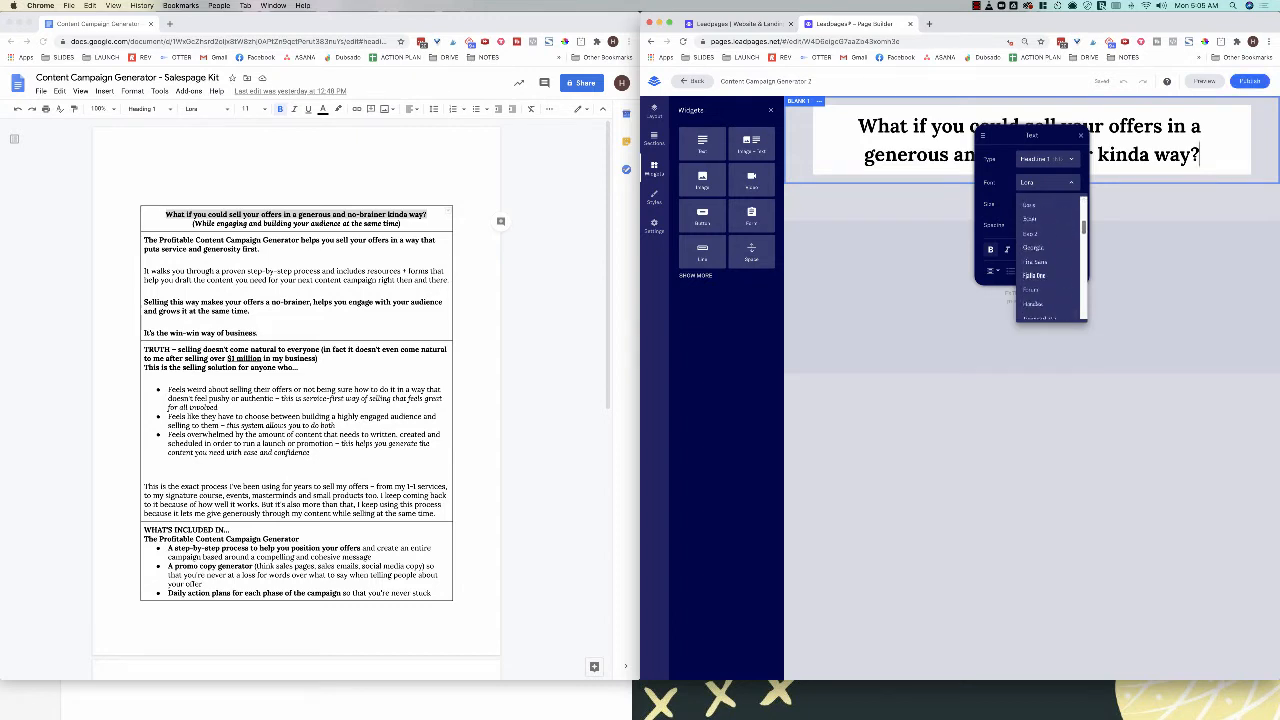
pyautogui.scroll(-5, 1032, 275)
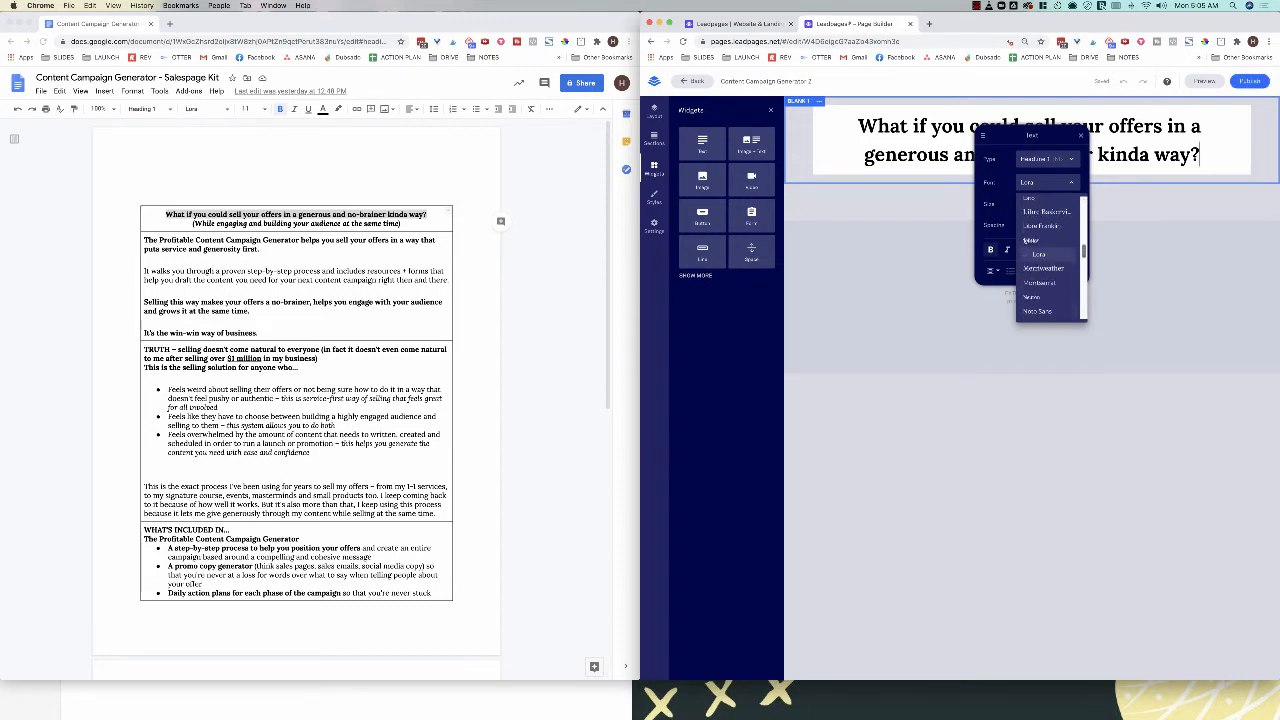
pyautogui.scroll(-4, 1030, 241)
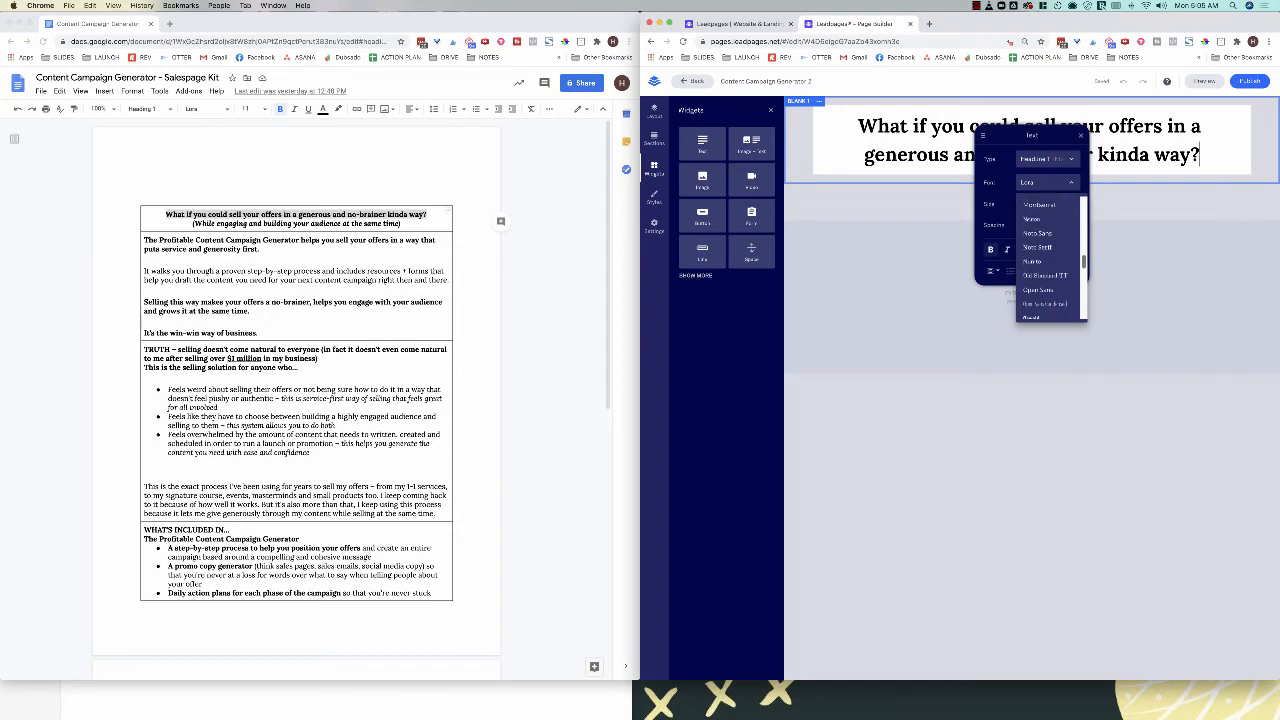
pyautogui.scroll(-3, 1045, 262)
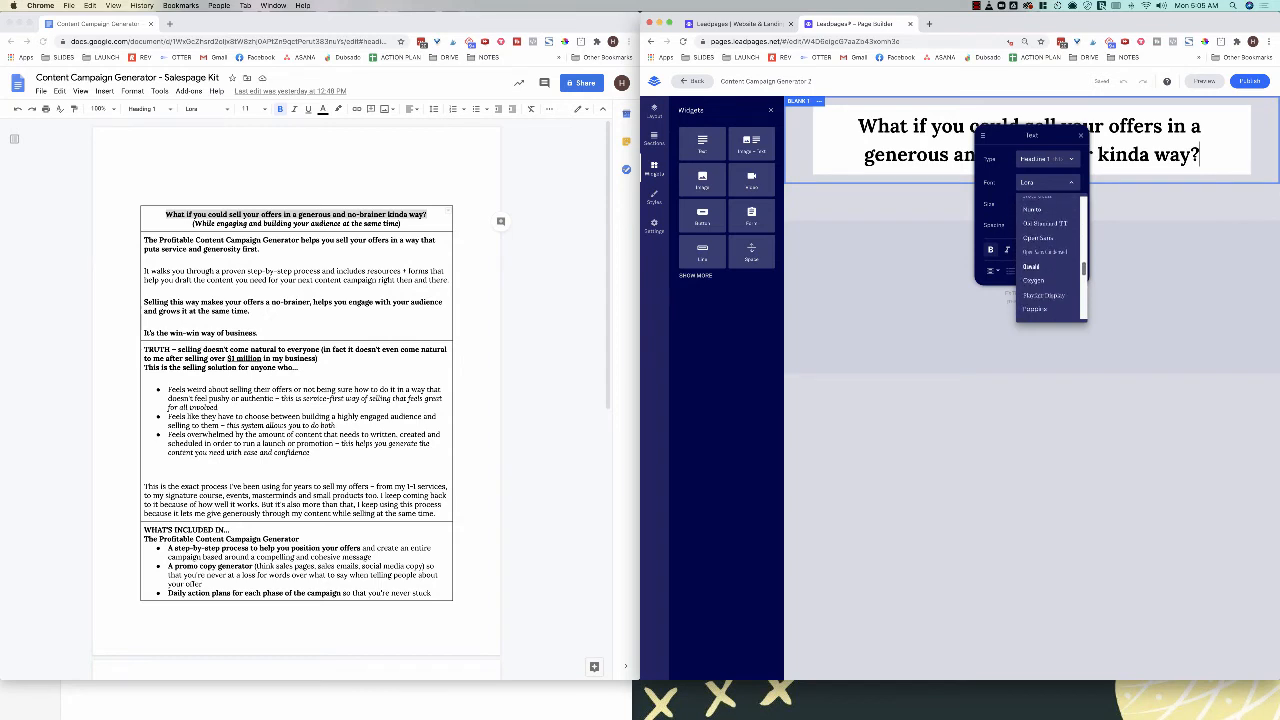
pyautogui.click(1038, 238)
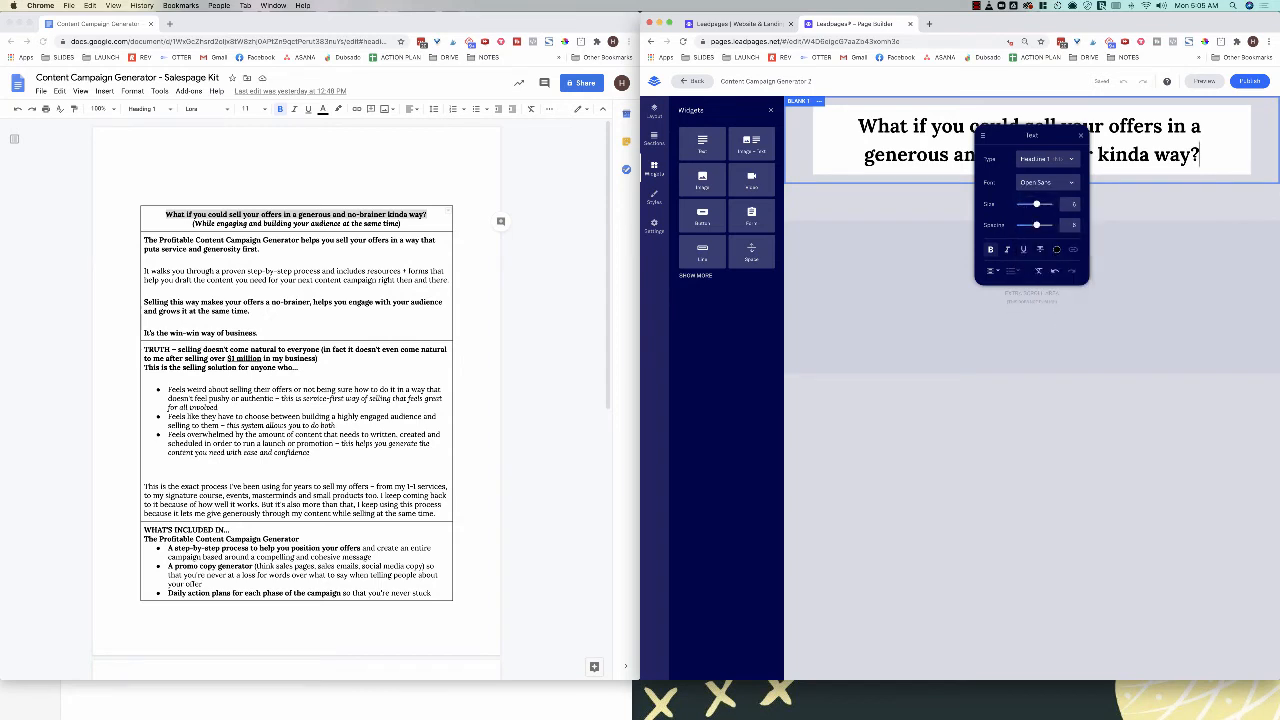
pyautogui.tripleClick(1124, 155)
pyautogui.click(1047, 183)
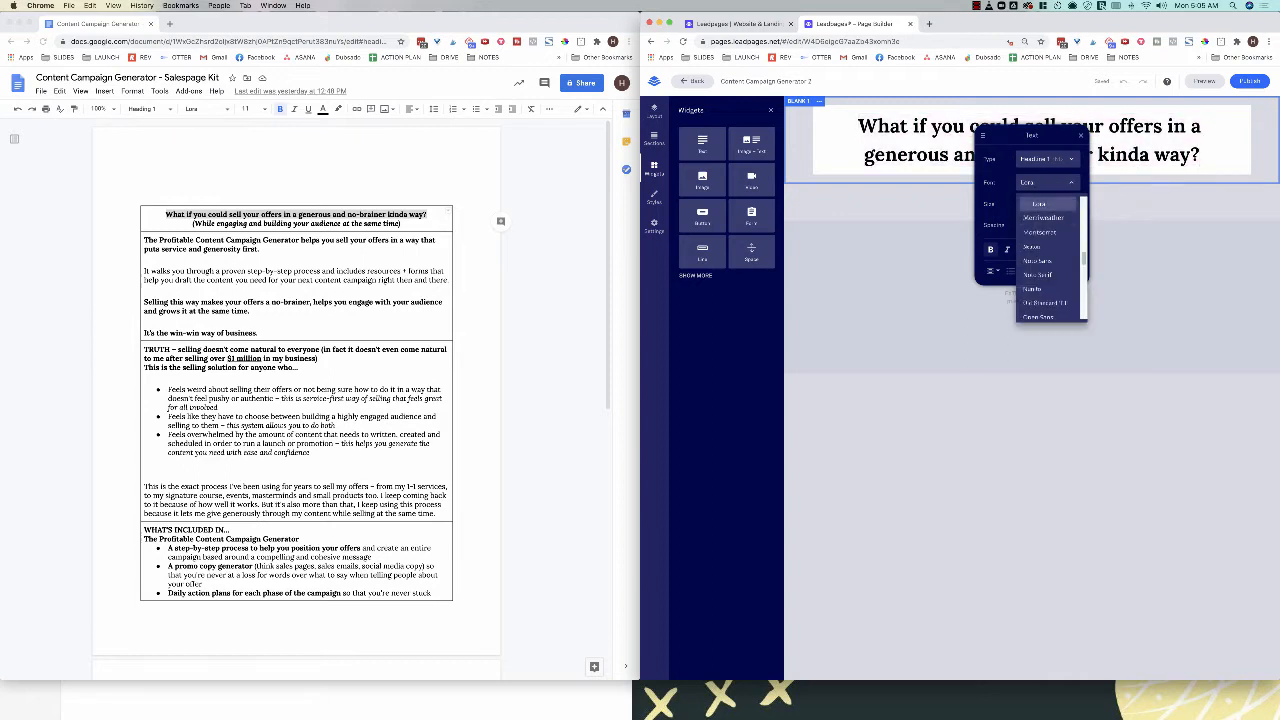
pyautogui.click(1047, 315)
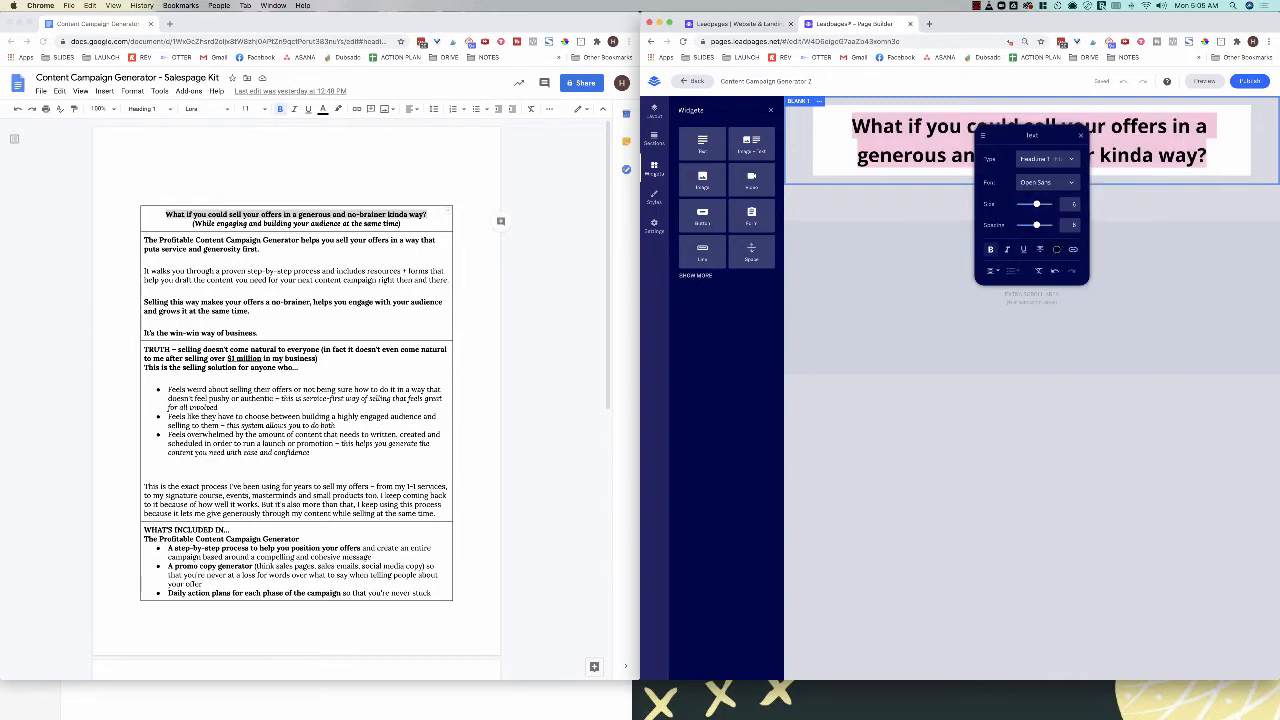
pyautogui.click(905, 204)
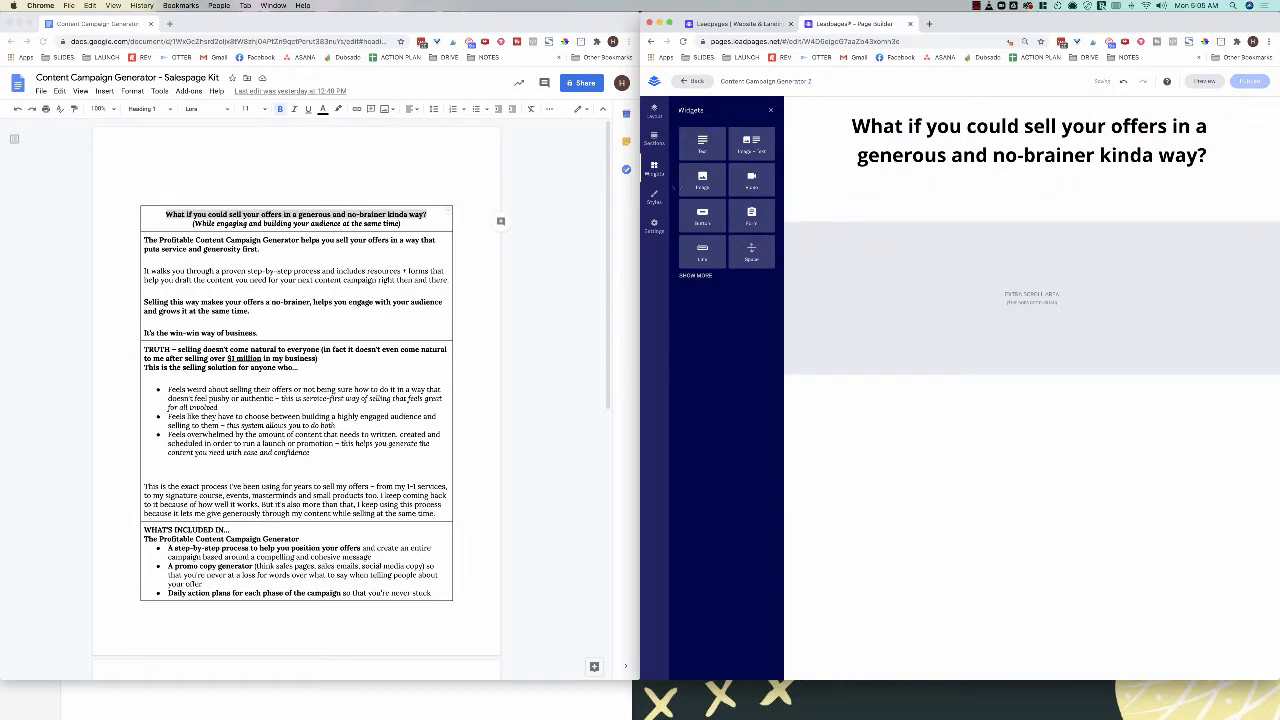
# Step: Add a text widget below the headline containing the copied subheading "(While engaging and building your audience at the same time)"
pyautogui.moveTo(703, 144); pyautogui.dragTo(1010, 195)
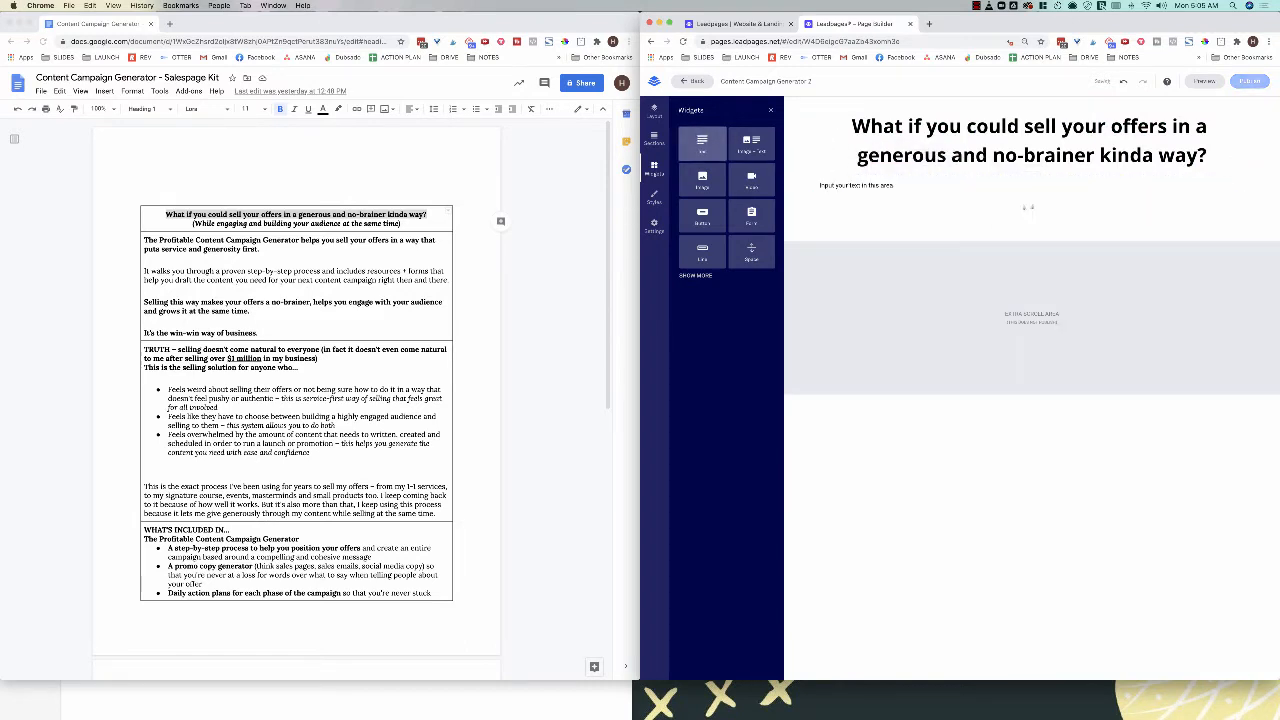
pyautogui.moveTo(401, 224); pyautogui.dragTo(193, 224)
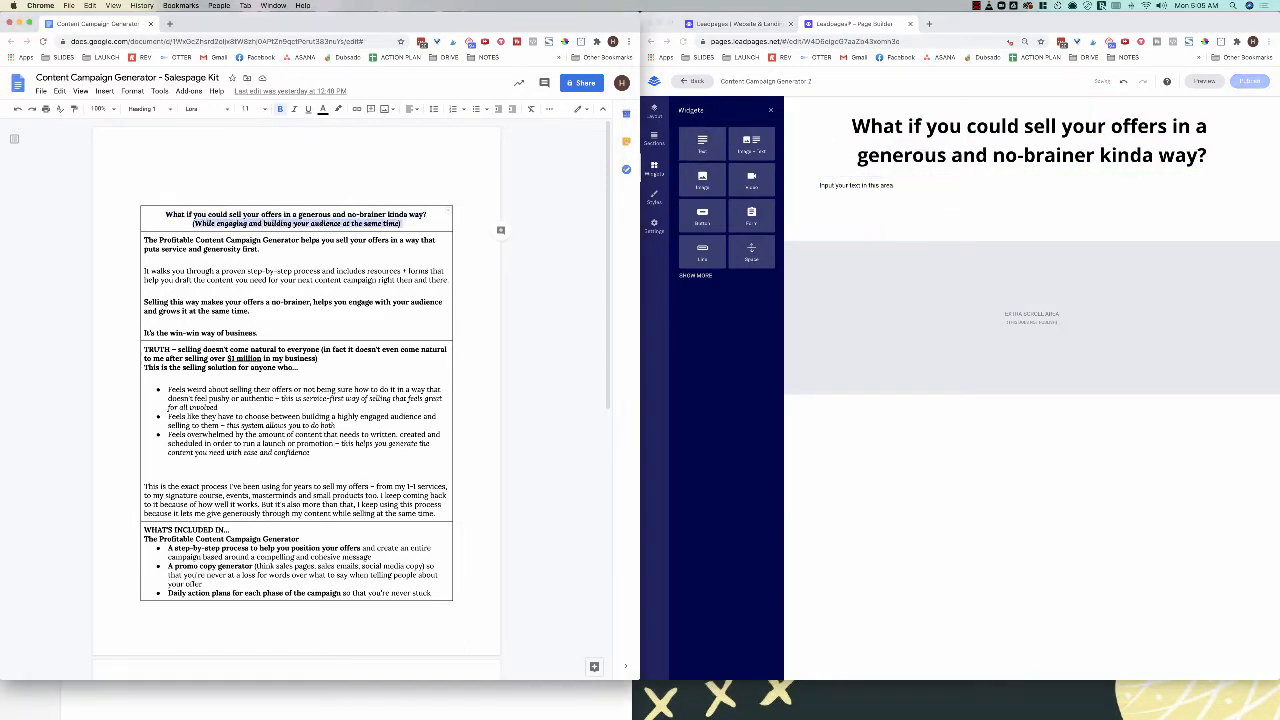
pyautogui.press('super+c')
pyautogui.click(861, 185)
pyautogui.click(861, 185)
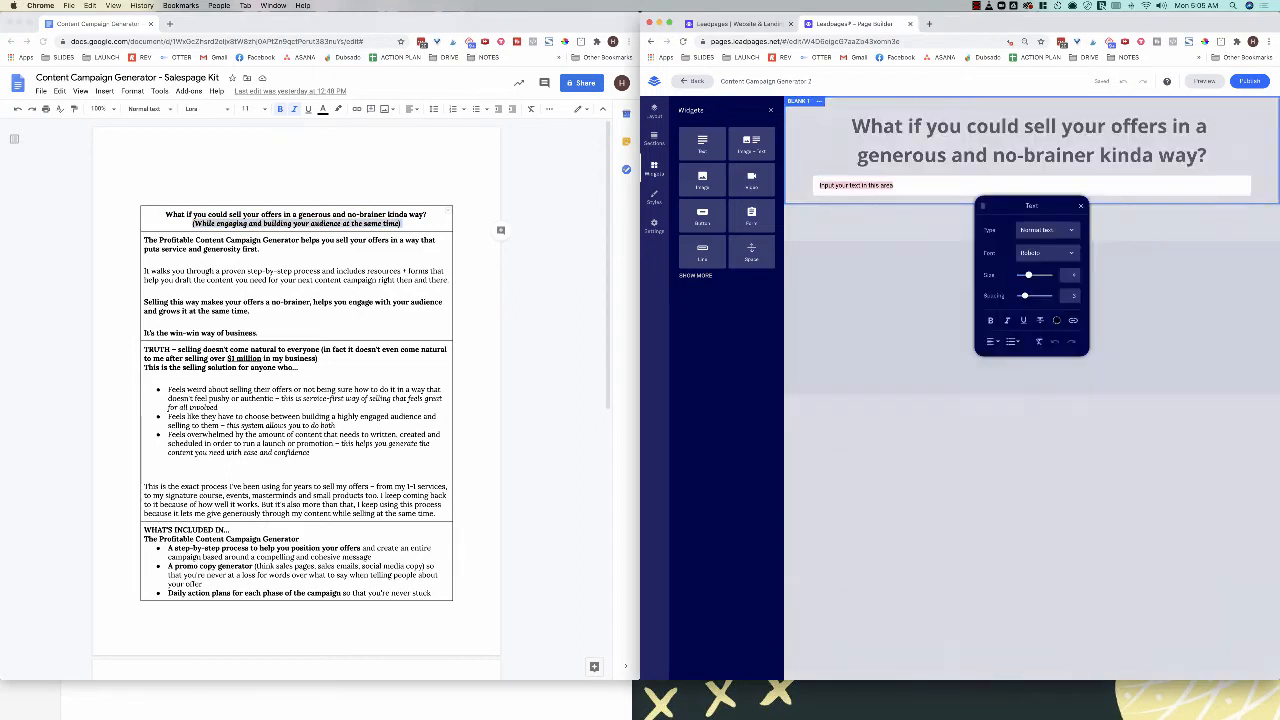
pyautogui.press('super+v')
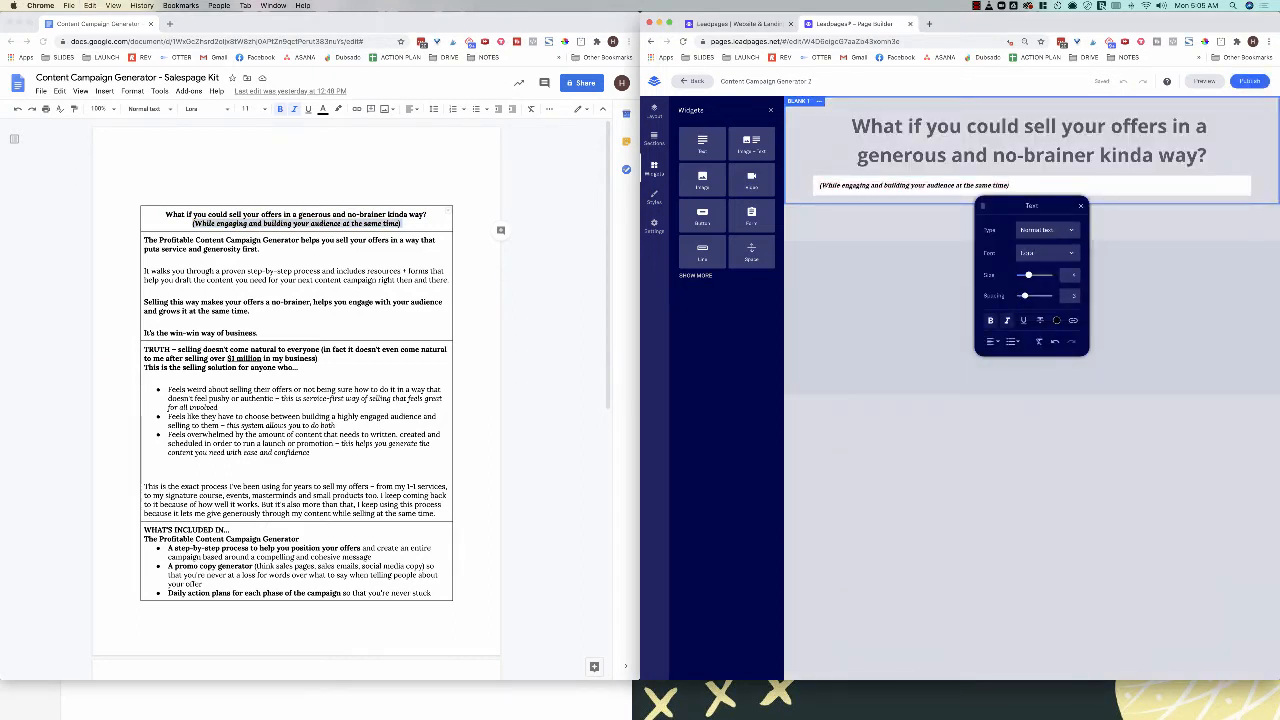
# Step: Centre the subheading, enlarge its text and close the text settings
pyautogui.click(990, 341)
pyautogui.click(992, 341)
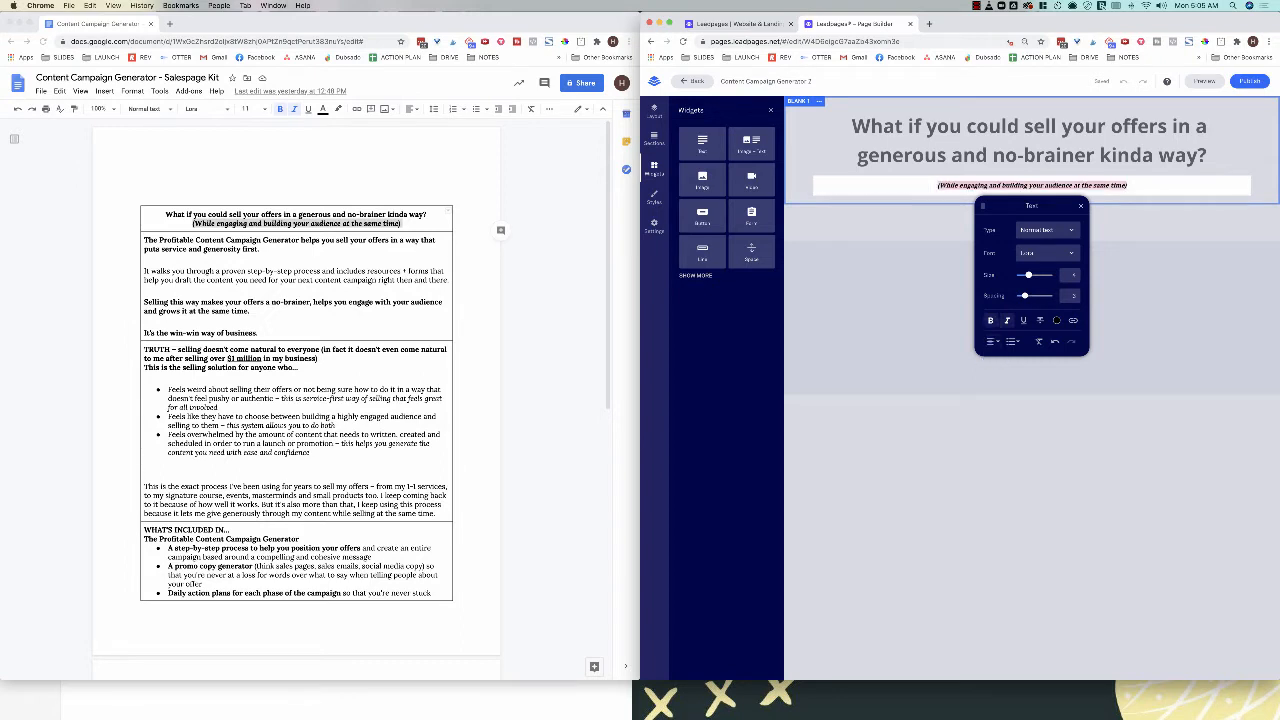
pyautogui.moveTo(1028, 275); pyautogui.dragTo(1037, 275)
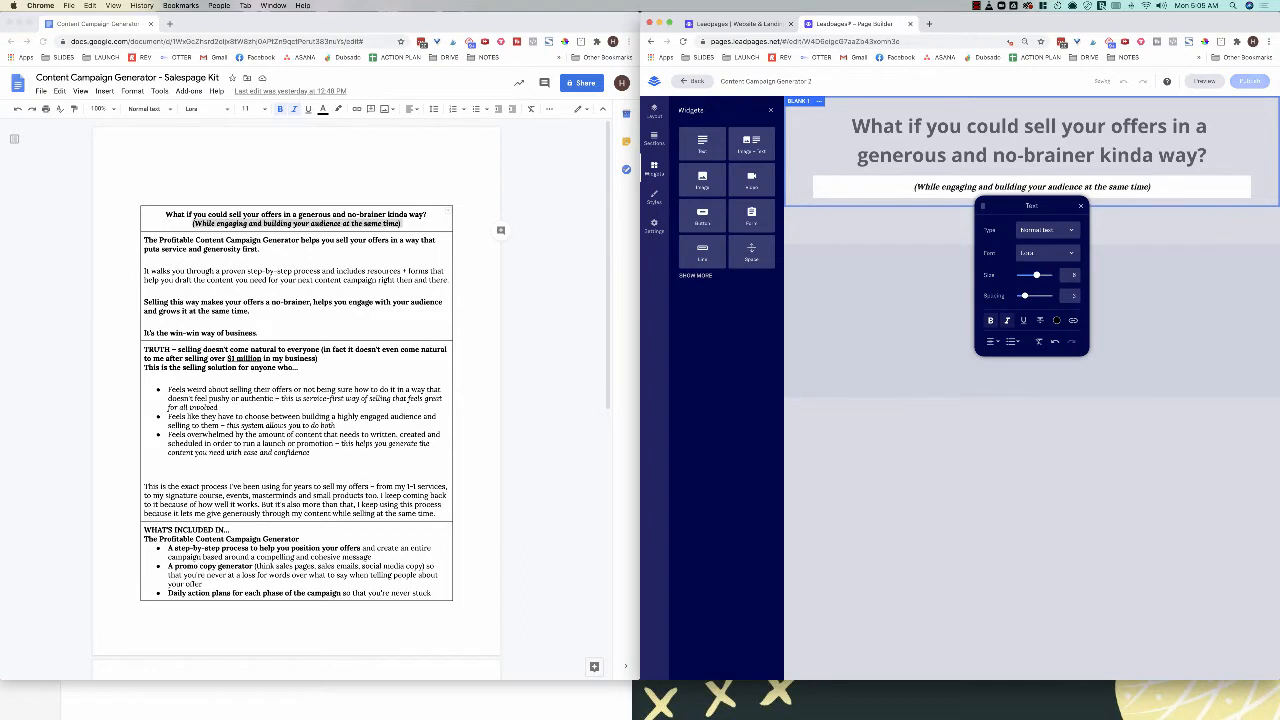
pyautogui.click(1080, 206)
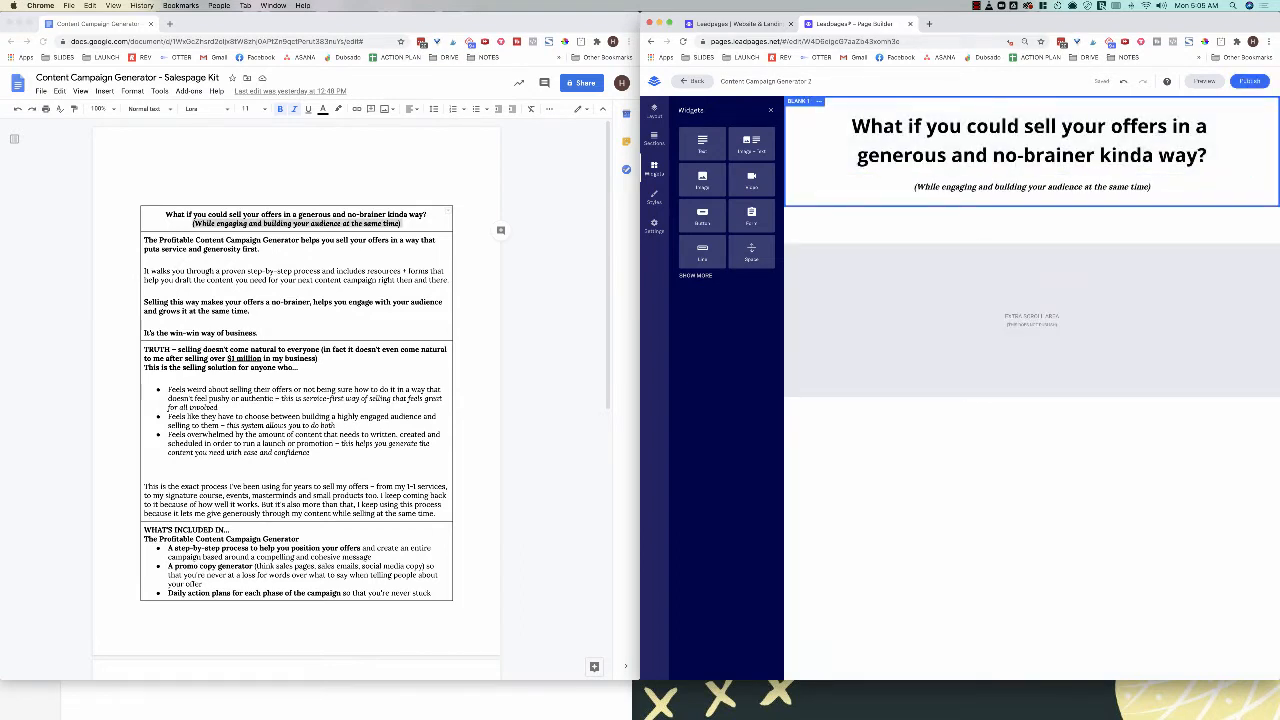
# Step: Try a teal brand colour as the headline section's background, and clear the colour again
pyautogui.click(799, 101)
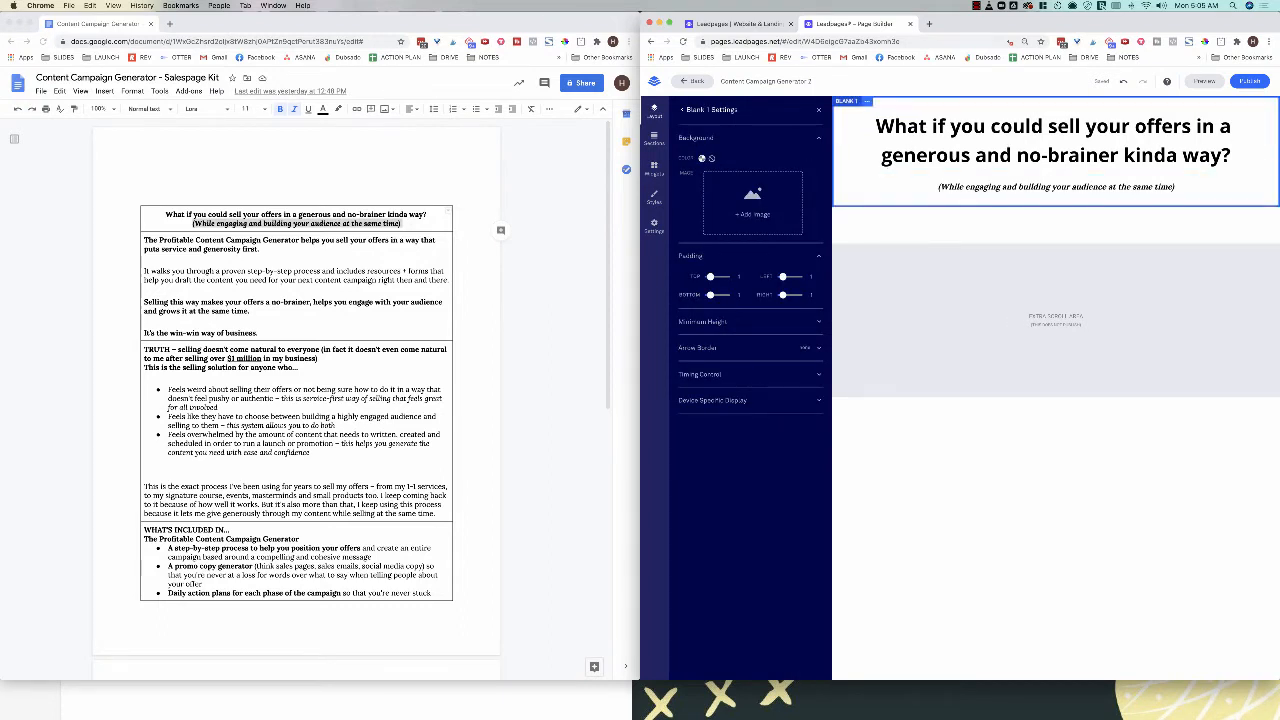
pyautogui.click(867, 101)
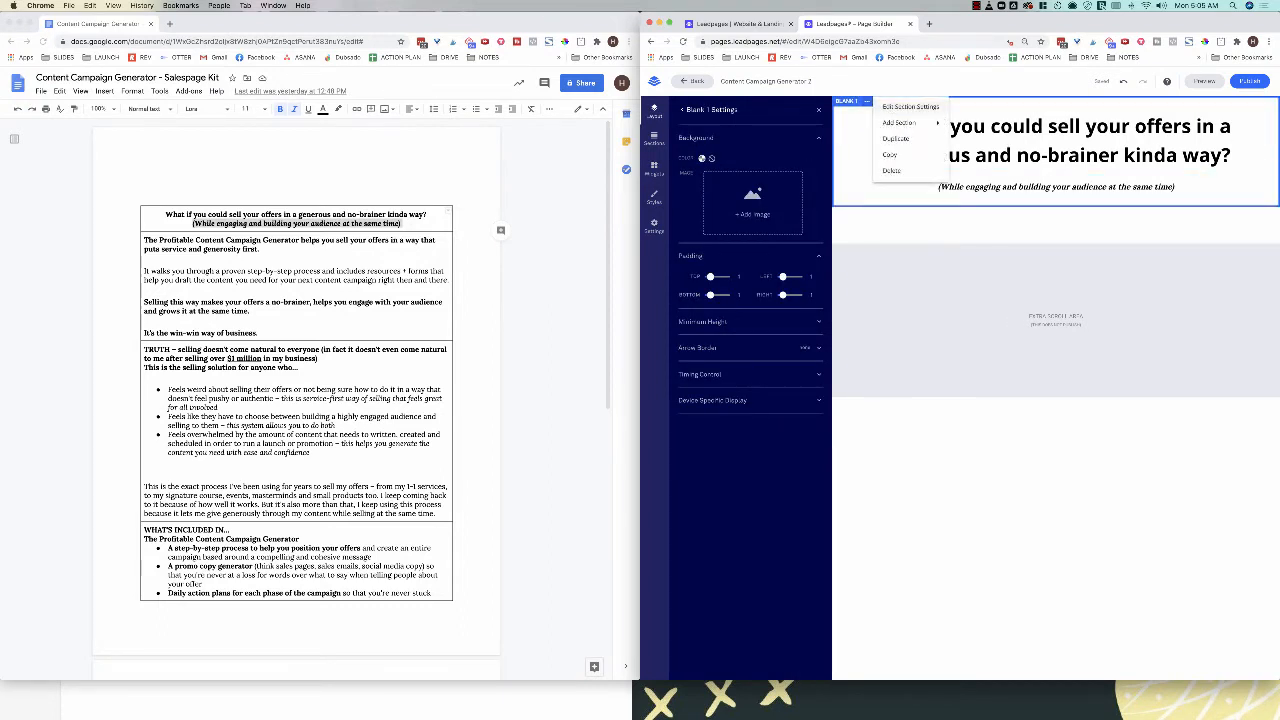
pyautogui.click(701, 158)
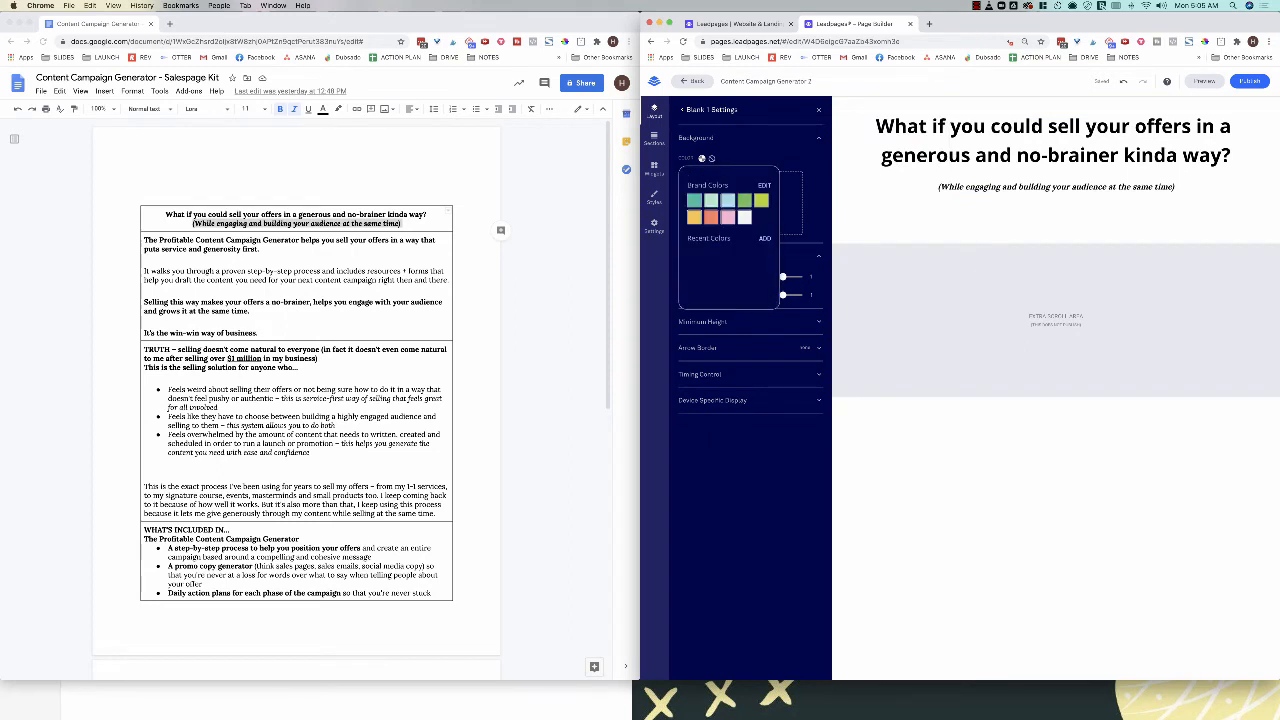
pyautogui.click(694, 200)
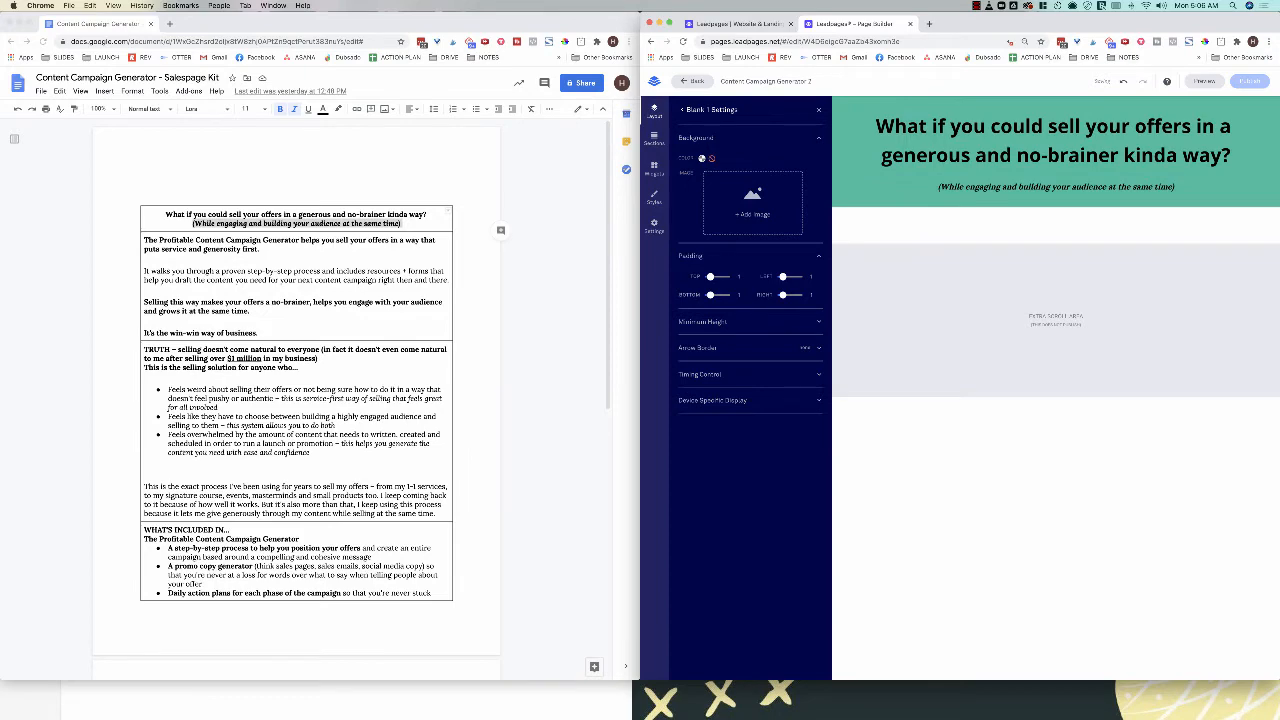
pyautogui.click(712, 158)
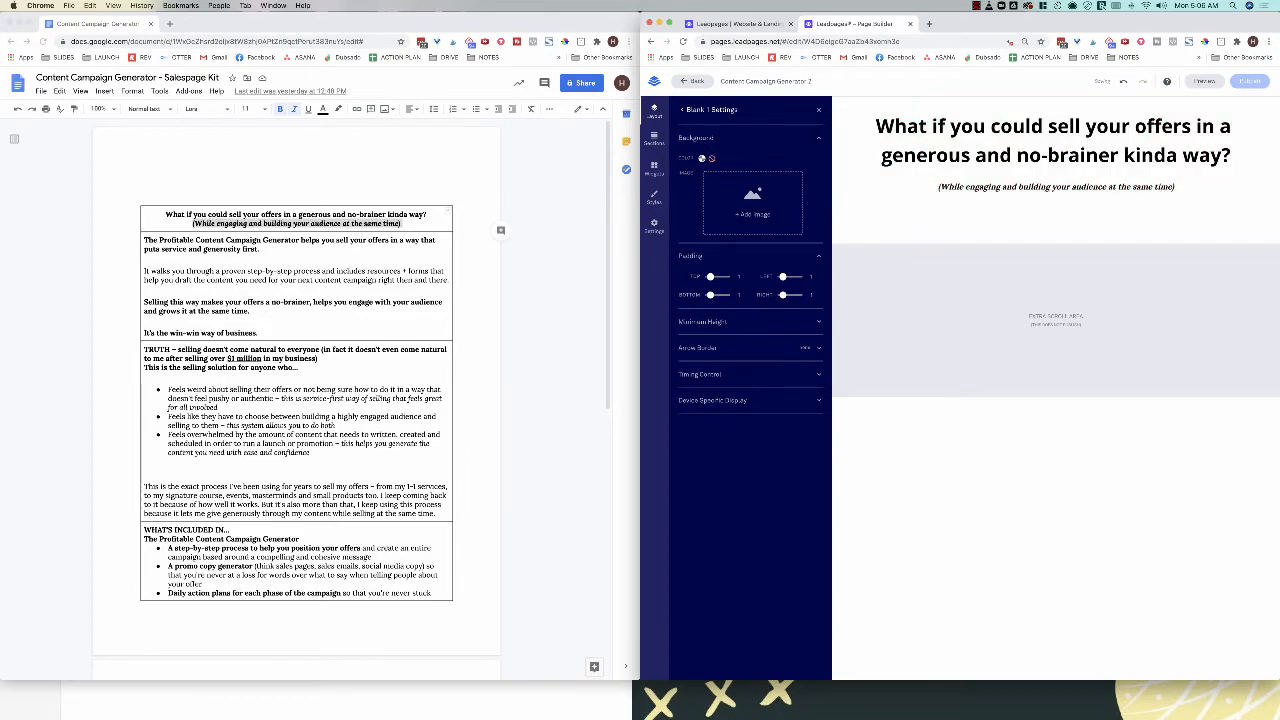
# Step: Try to upload the plain teal AdobeStock picture from the image folder as the headline section's background image
pyautogui.click(752, 203)
pyautogui.press('super+Tab')
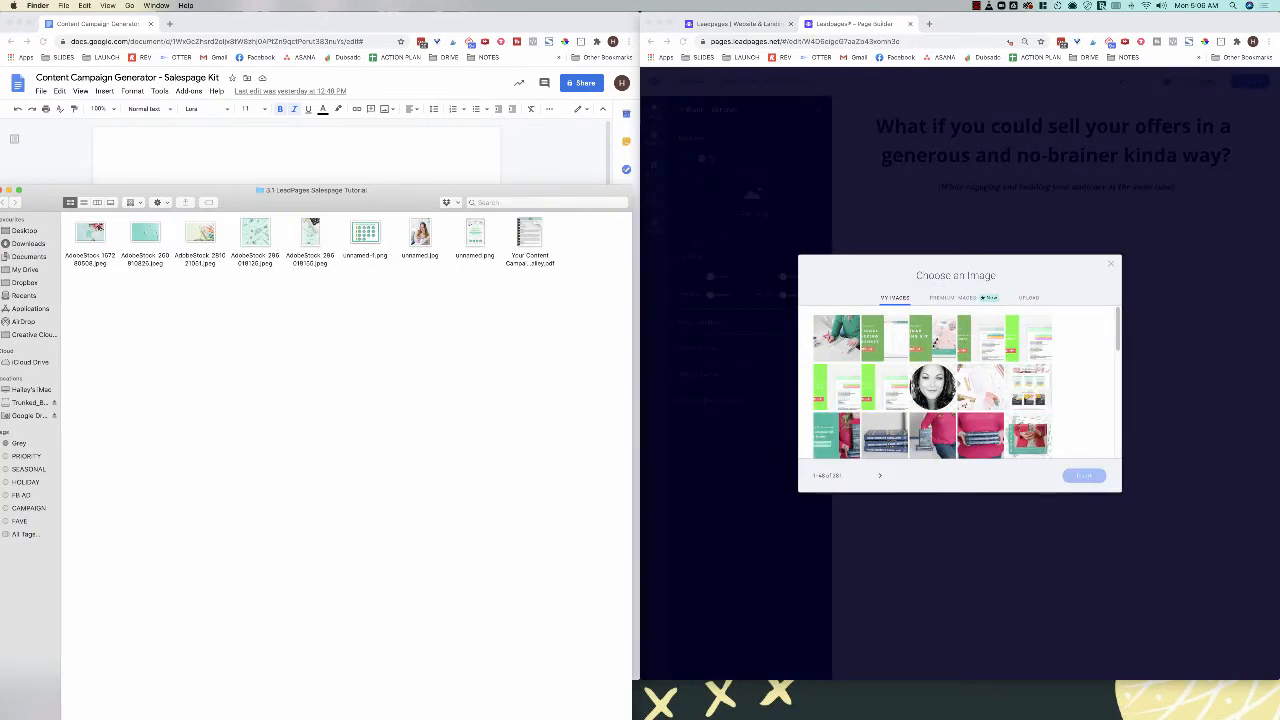
pyautogui.moveTo(145, 233); pyautogui.dragTo(103, 241)
pyautogui.click(747, 284)
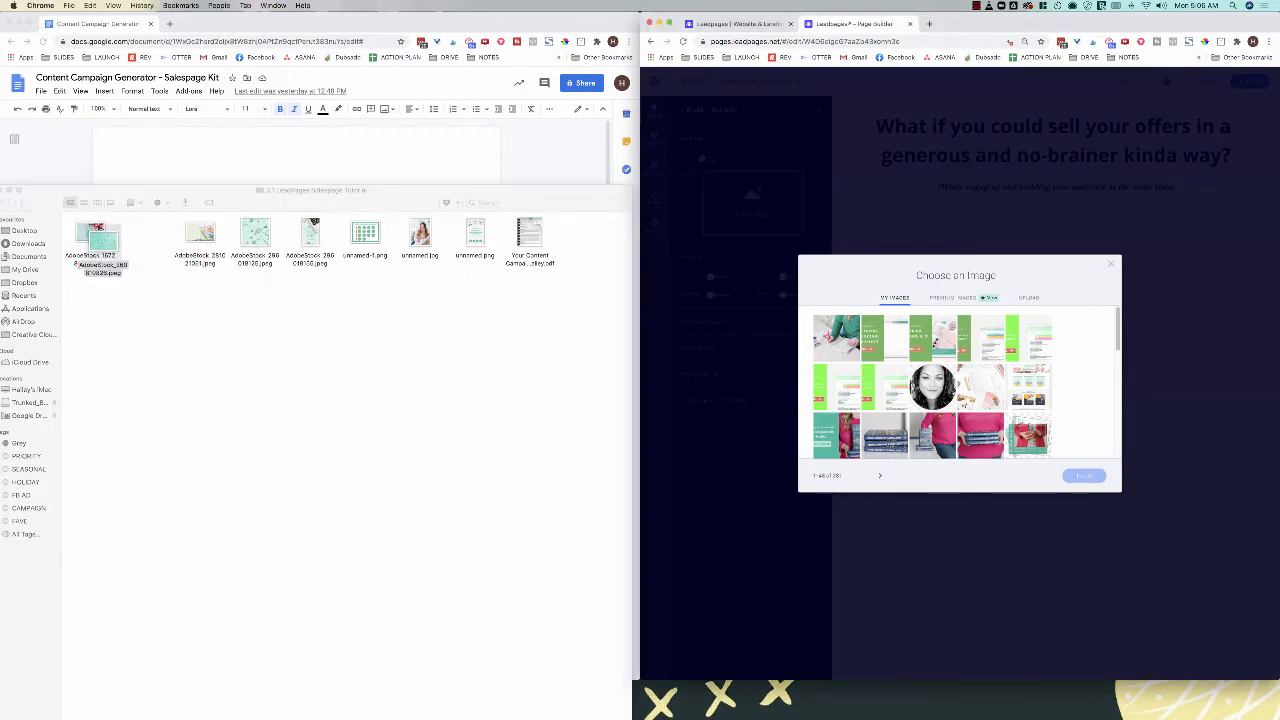
pyautogui.click(1029, 298)
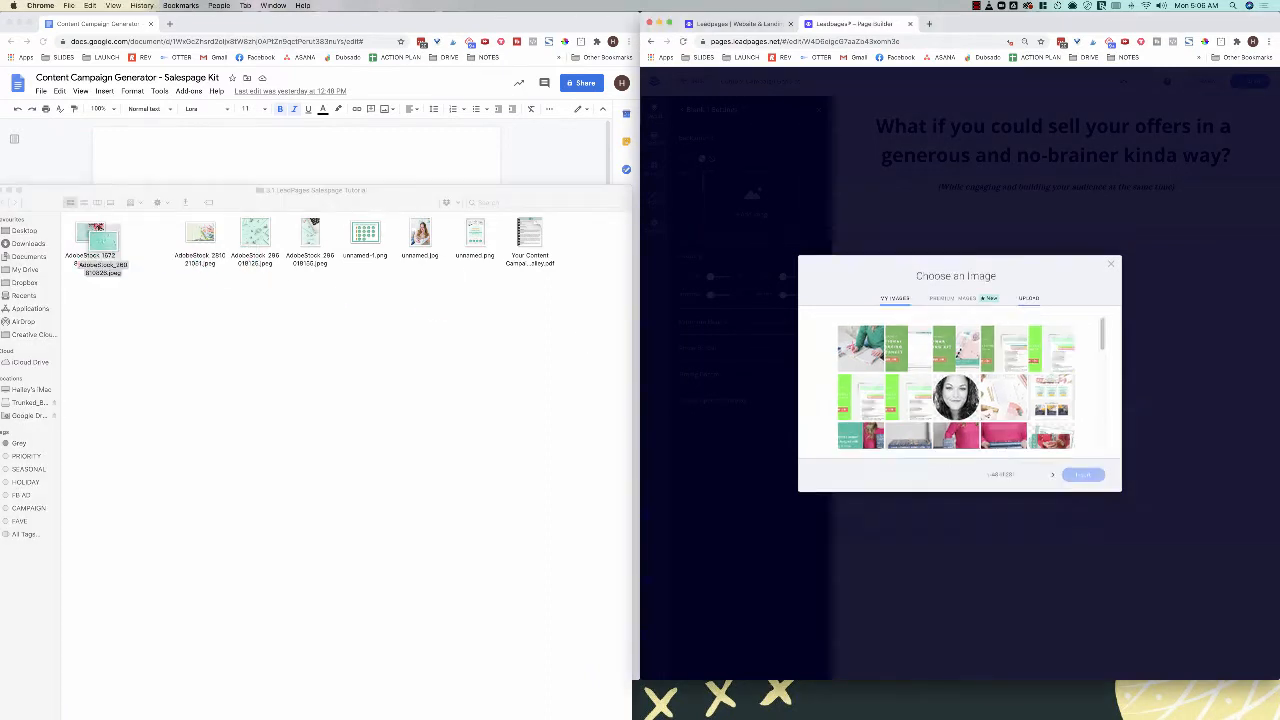
pyautogui.moveTo(97, 240); pyautogui.dragTo(960, 390)
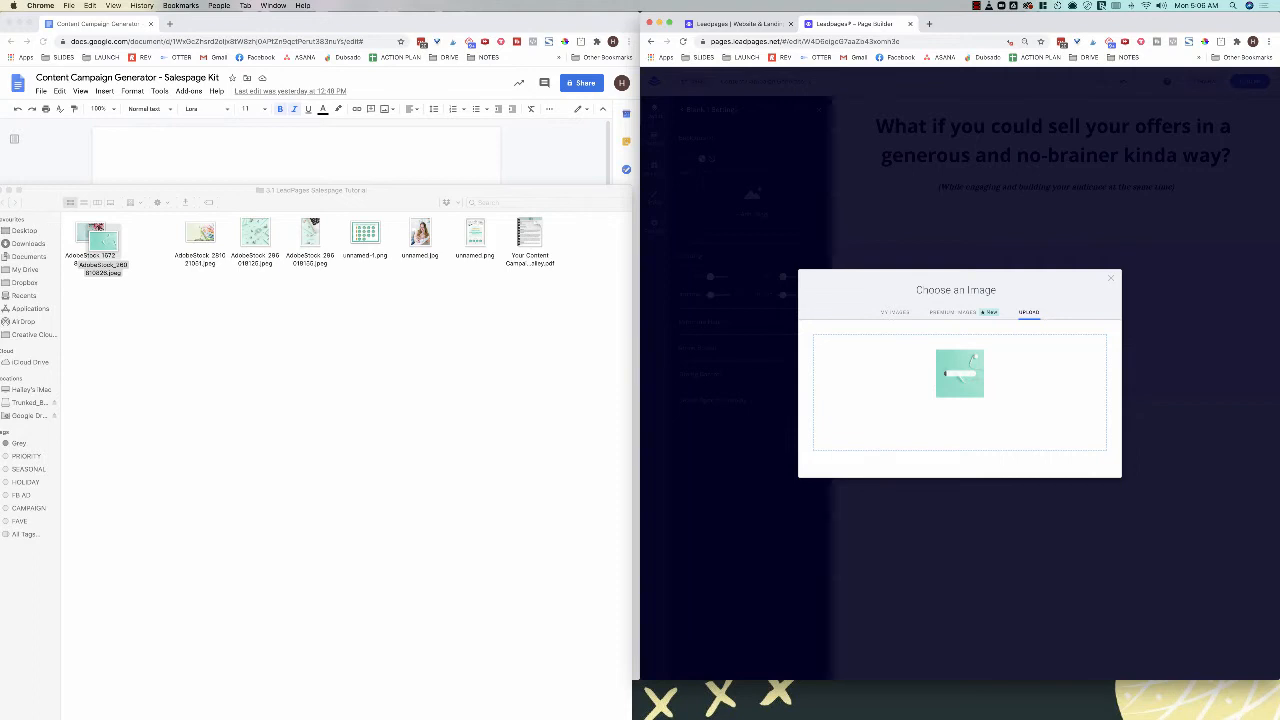
pyautogui.moveTo(103, 241); pyautogui.dragTo(150, 240)
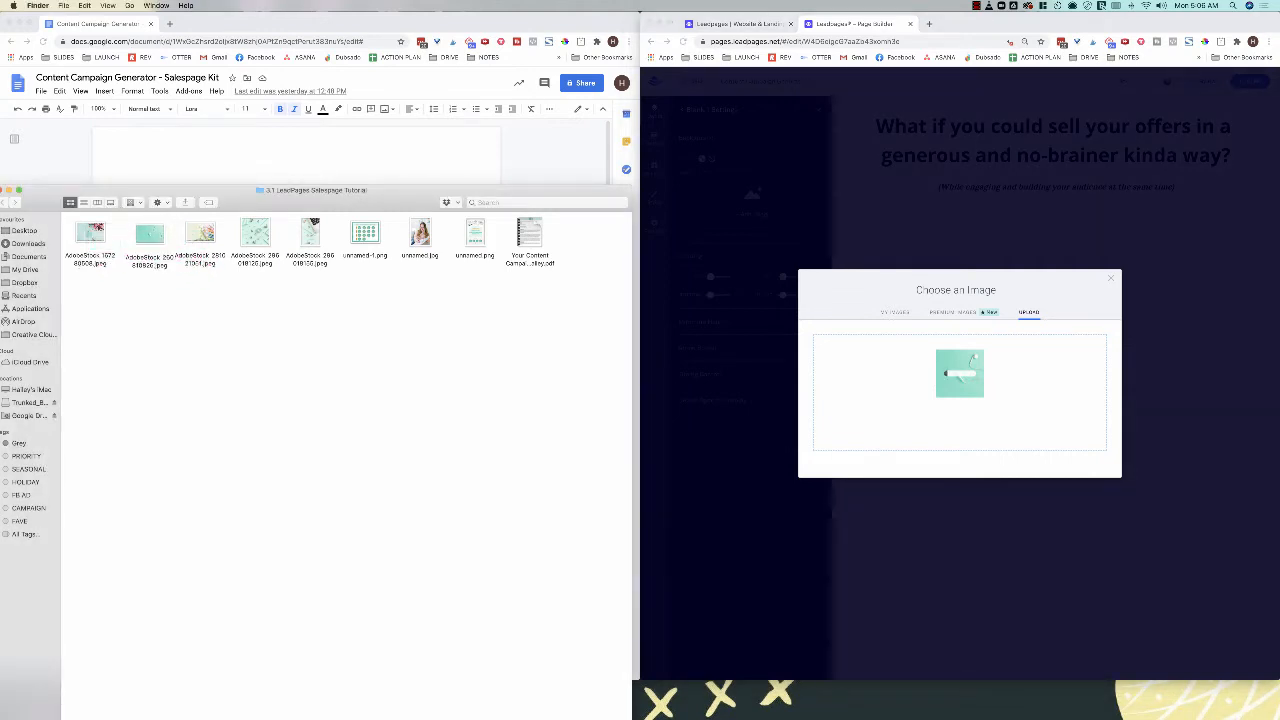
# Step: Select the intro copy in the sales page document, from "The Profitable Content Campaign Generator helps you" to "It's the win-win way of business."
pyautogui.click(296, 154)
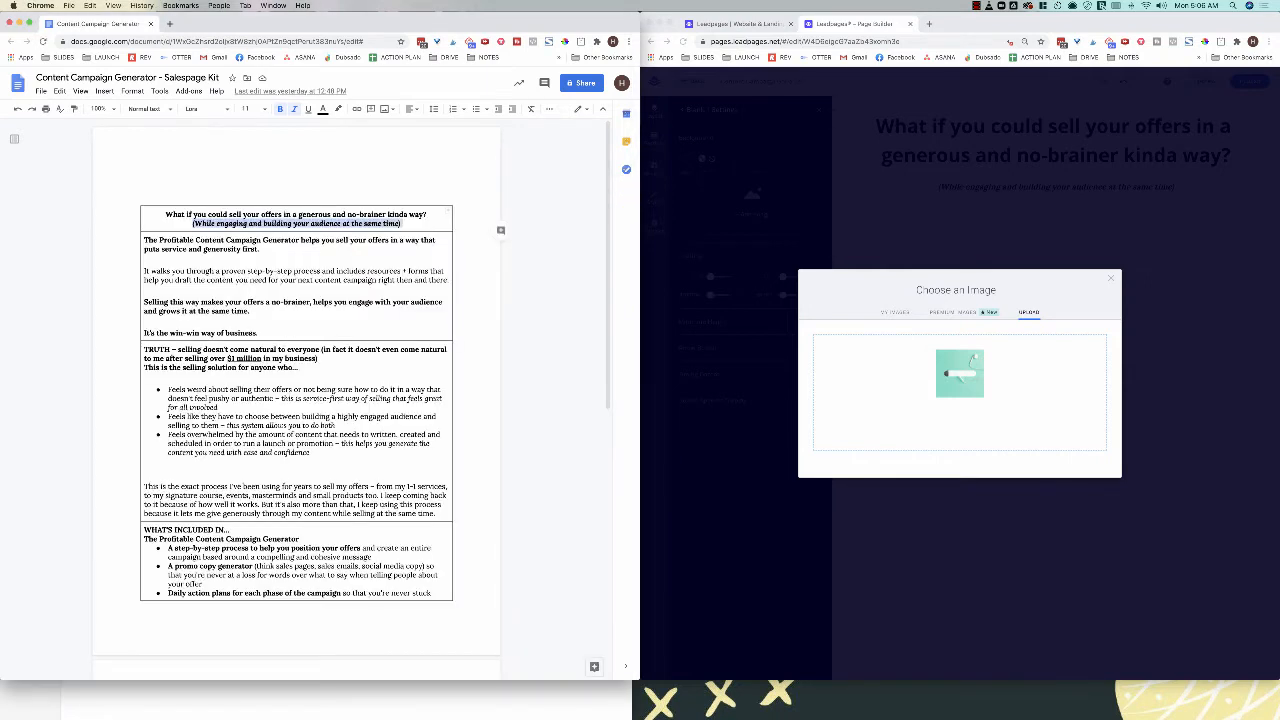
pyautogui.click(259, 333)
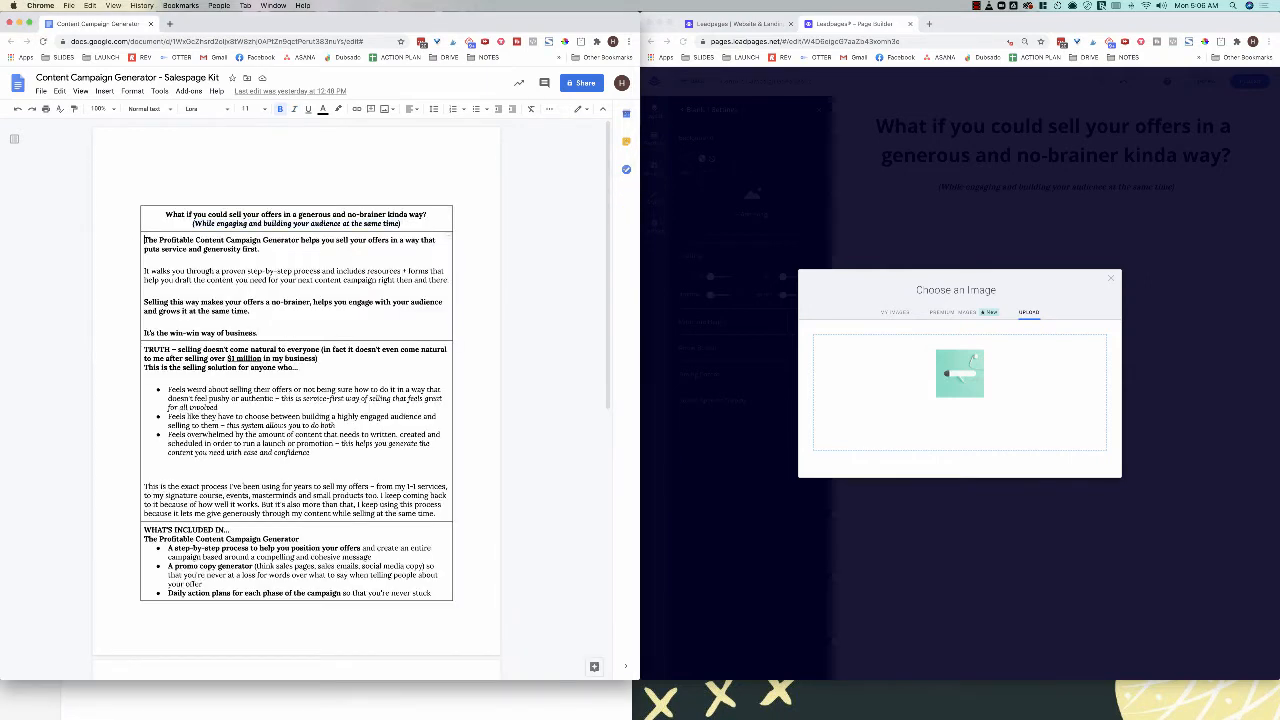
pyautogui.moveTo(144, 240); pyautogui.dragTo(257, 333)
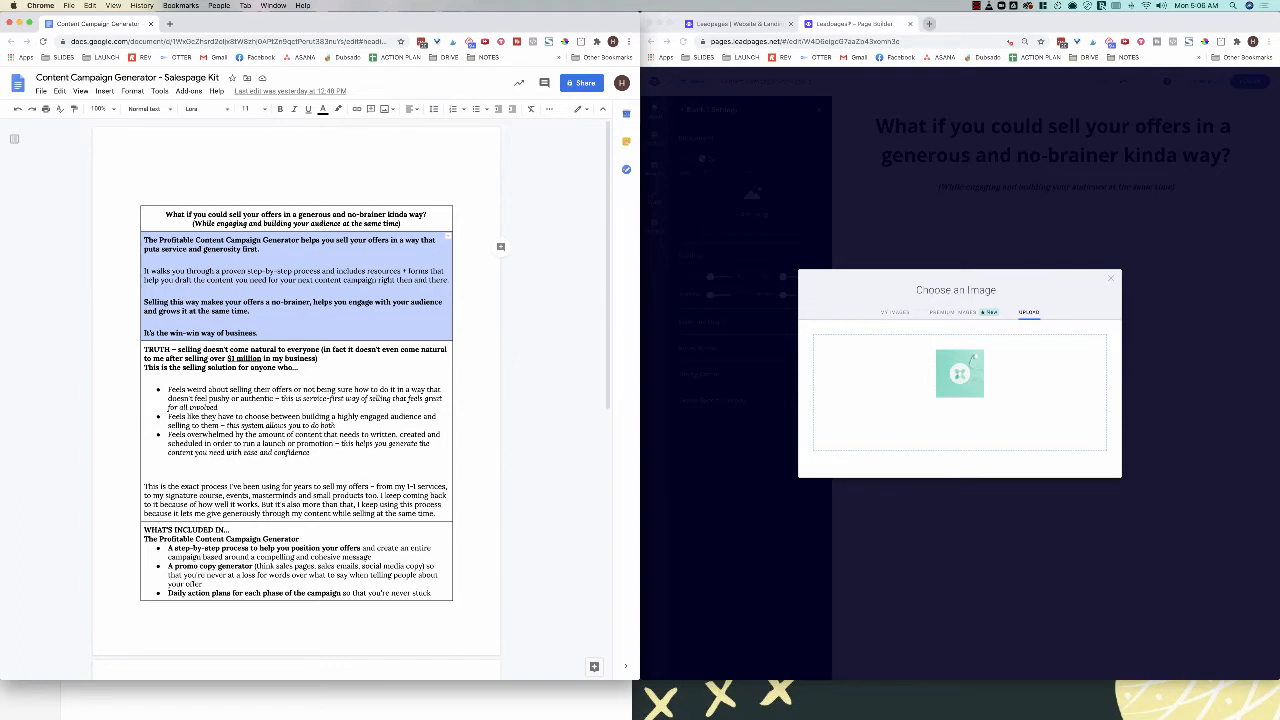
# Step: Retry uploading the teal AdobeStock picture for the section background, with a new browser tab opened alongside
pyautogui.click(929, 24)
pyautogui.click(855, 24)
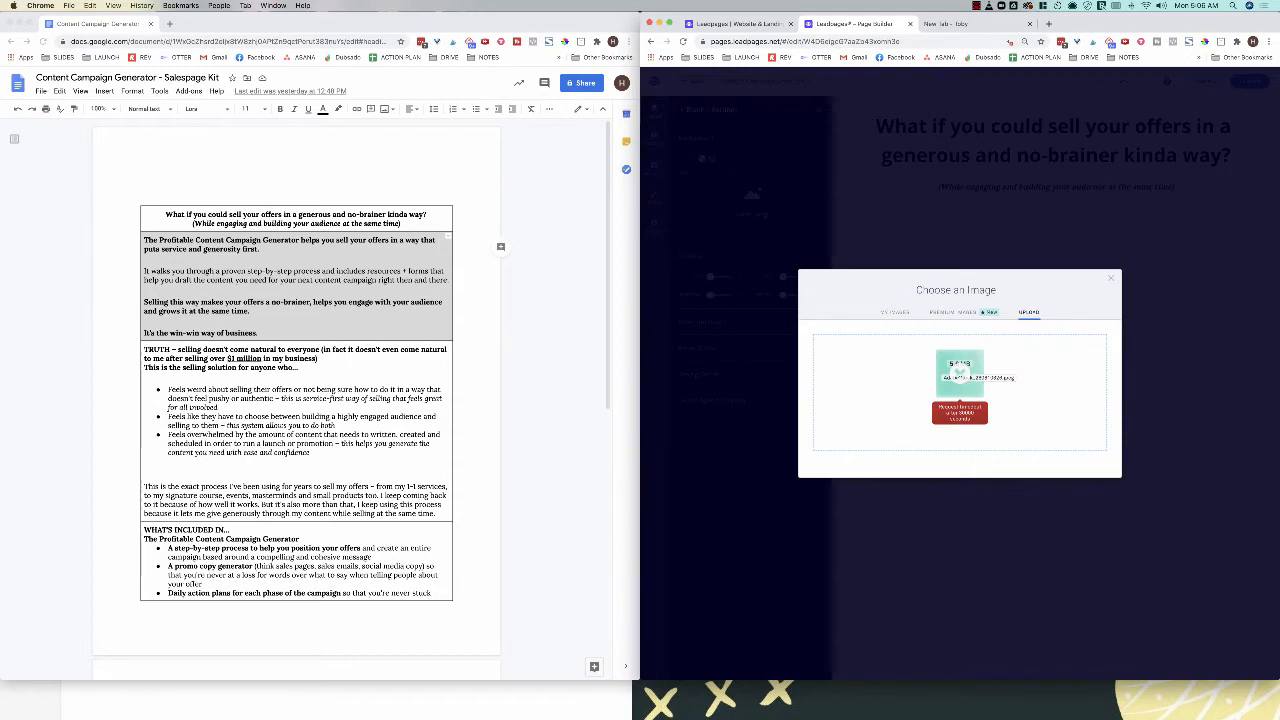
pyautogui.click(960, 377)
pyautogui.click(400, 700)
pyautogui.moveTo(150, 234); pyautogui.dragTo(937, 367)
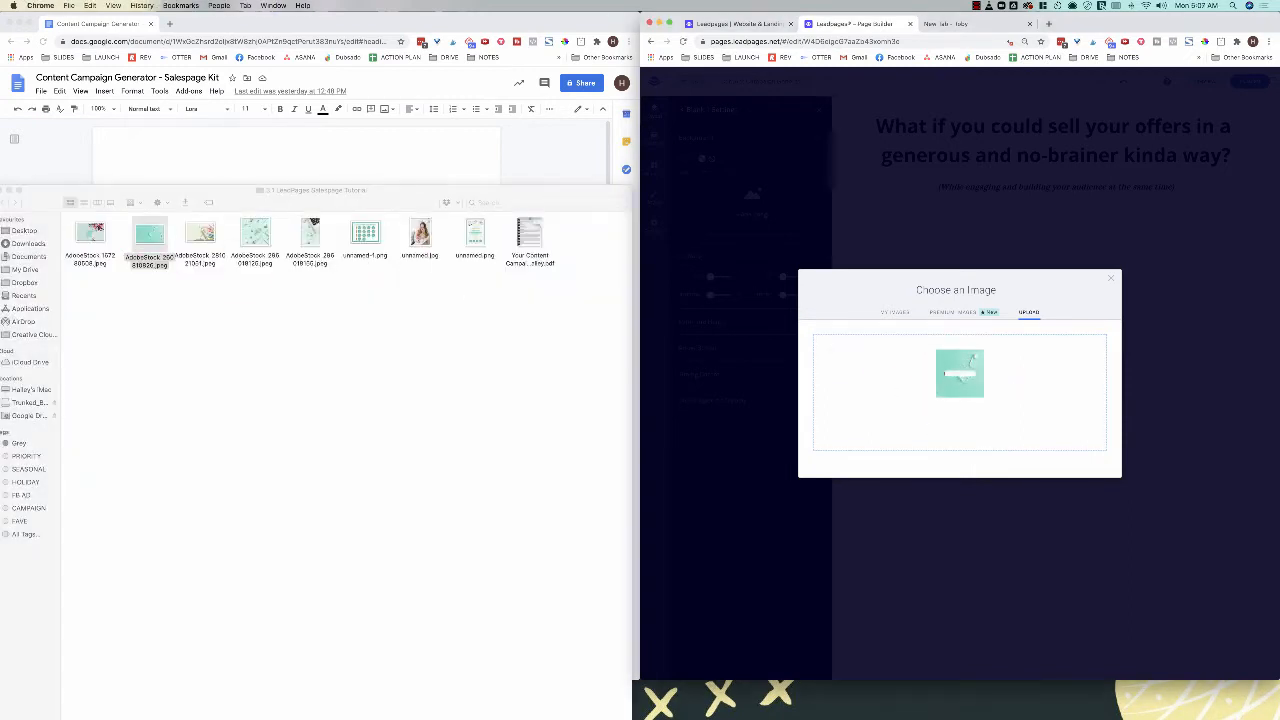
# Step: Search the web for "compress image size" in the new browser tab and open the Compress JPEG site
pyautogui.click(956, 24)
pyautogui.write('compr')
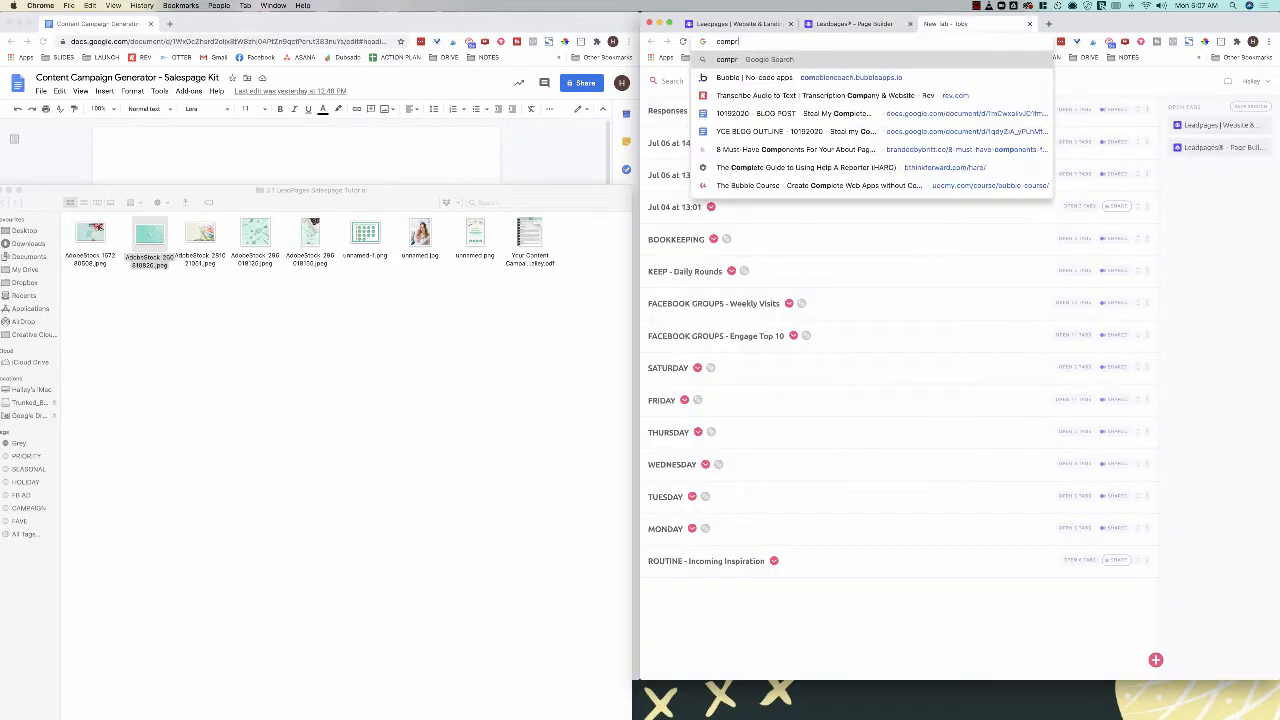
pyautogui.write('ess image size')
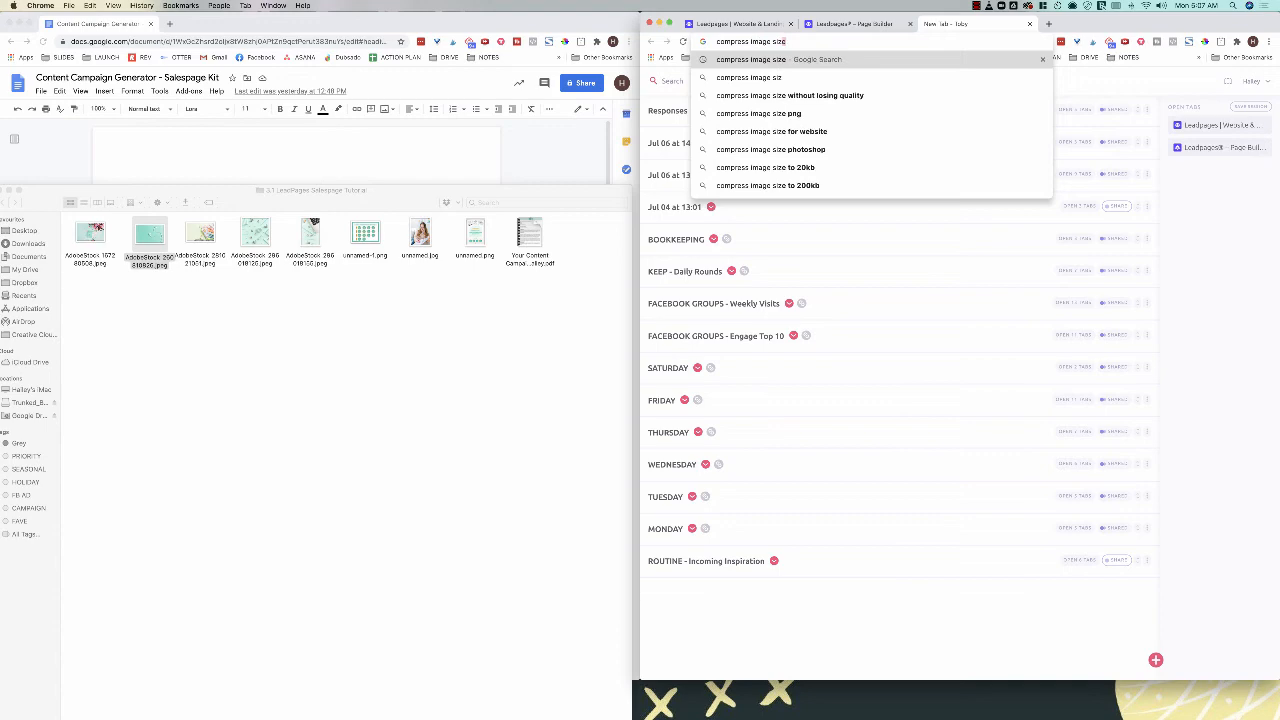
pyautogui.press('Return')
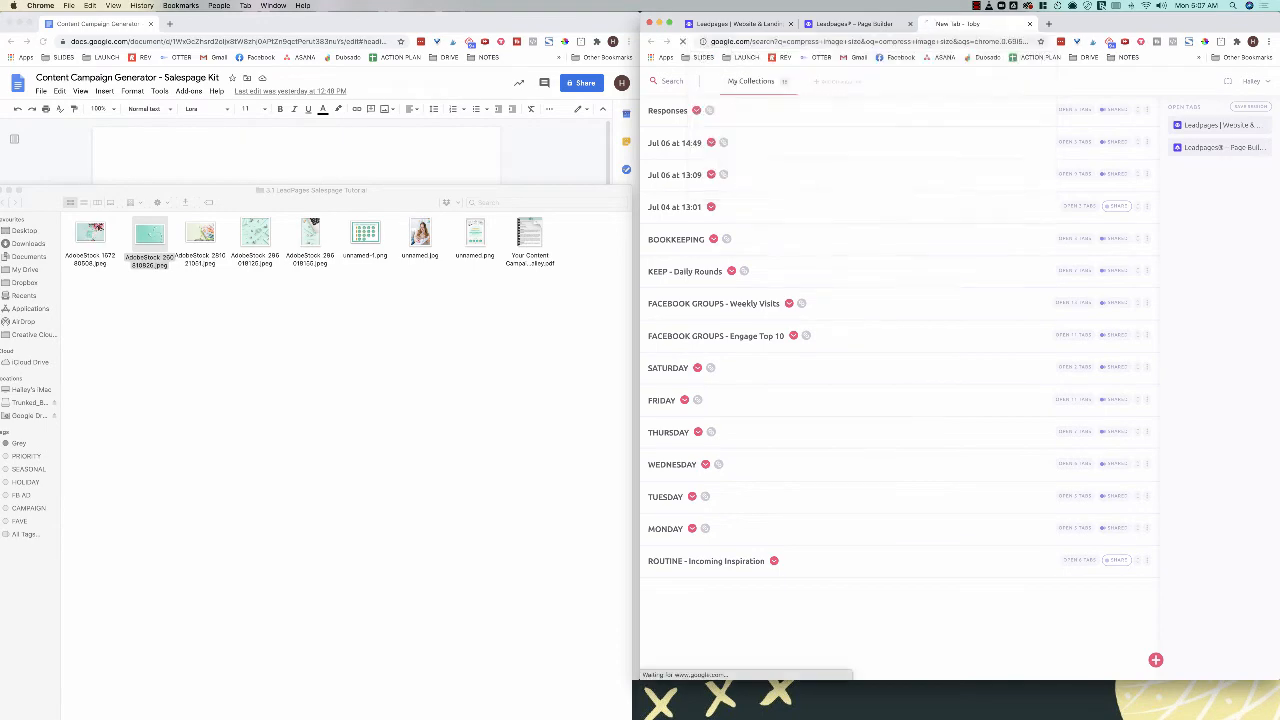
pyautogui.click(800, 172)
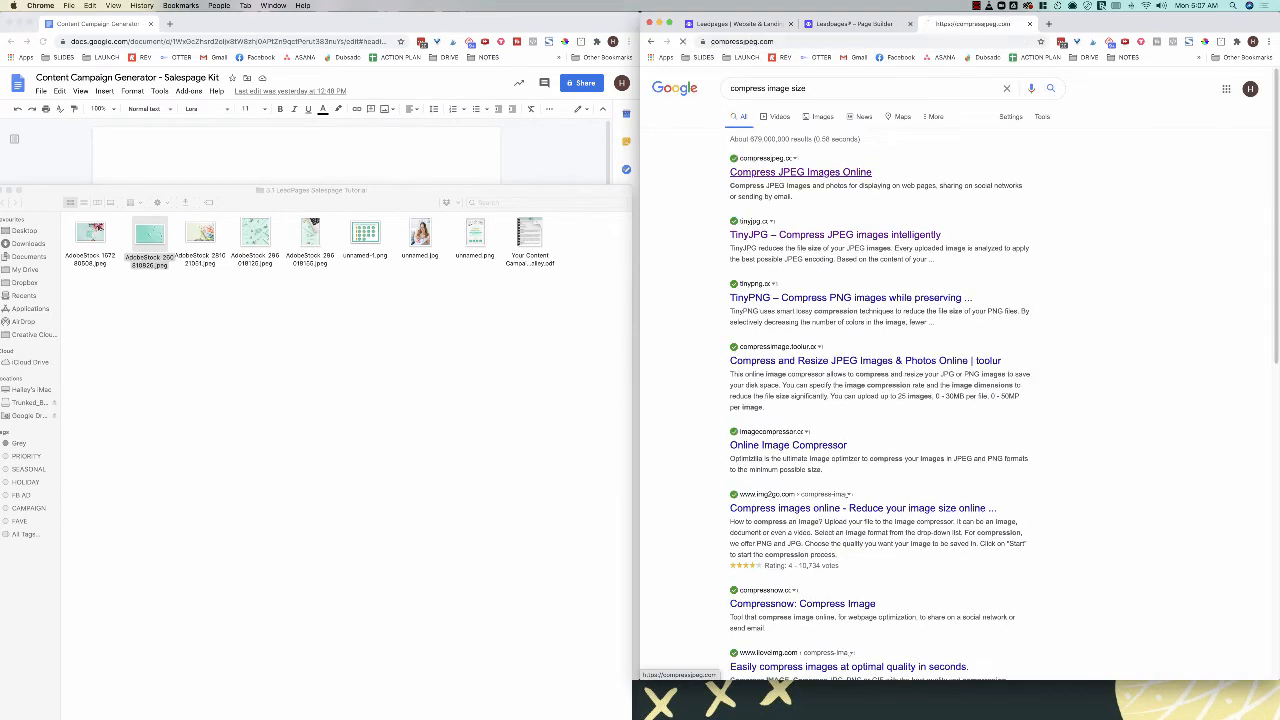
# Step: Upload the teal AdobeStock picture to Compress JPEG for compression
pyautogui.moveTo(149, 240); pyautogui.dragTo(912, 345)
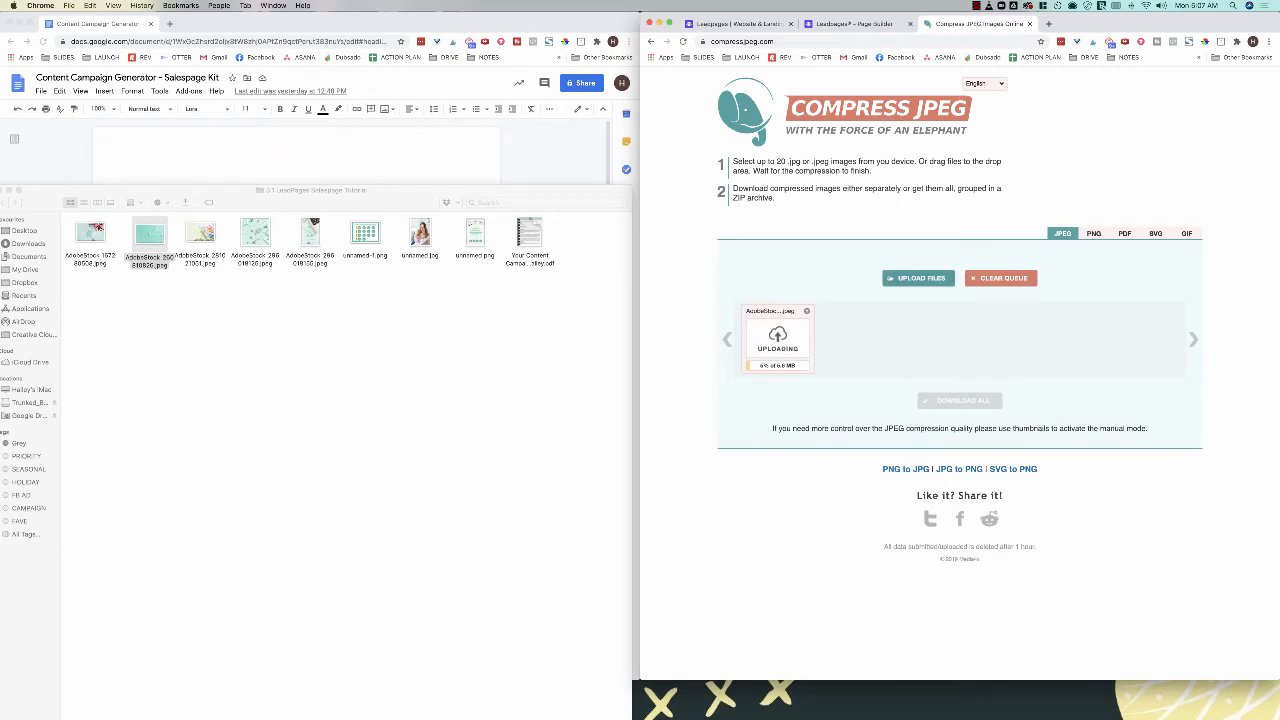
pyautogui.click(918, 278)
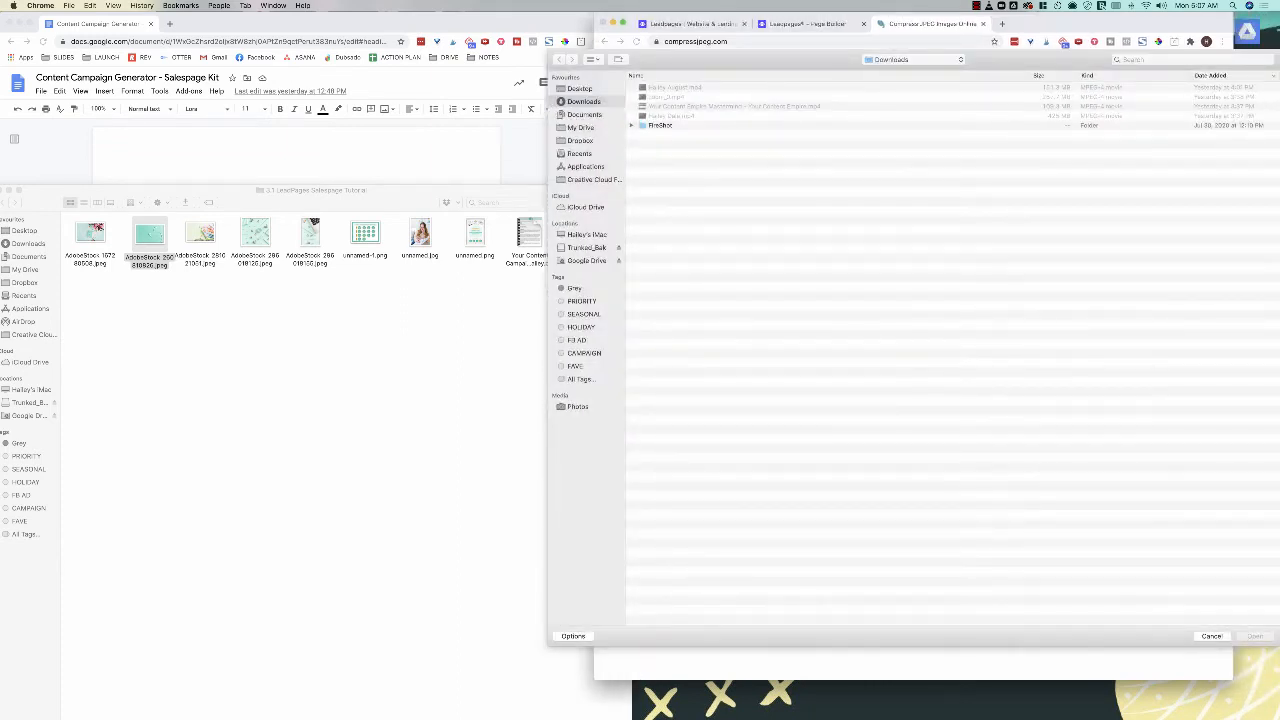
pyautogui.press('Escape')
# Step: Check the progress of the background image upload and the compression upload, and close the image chooser without adding a picture
pyautogui.click(854, 24)
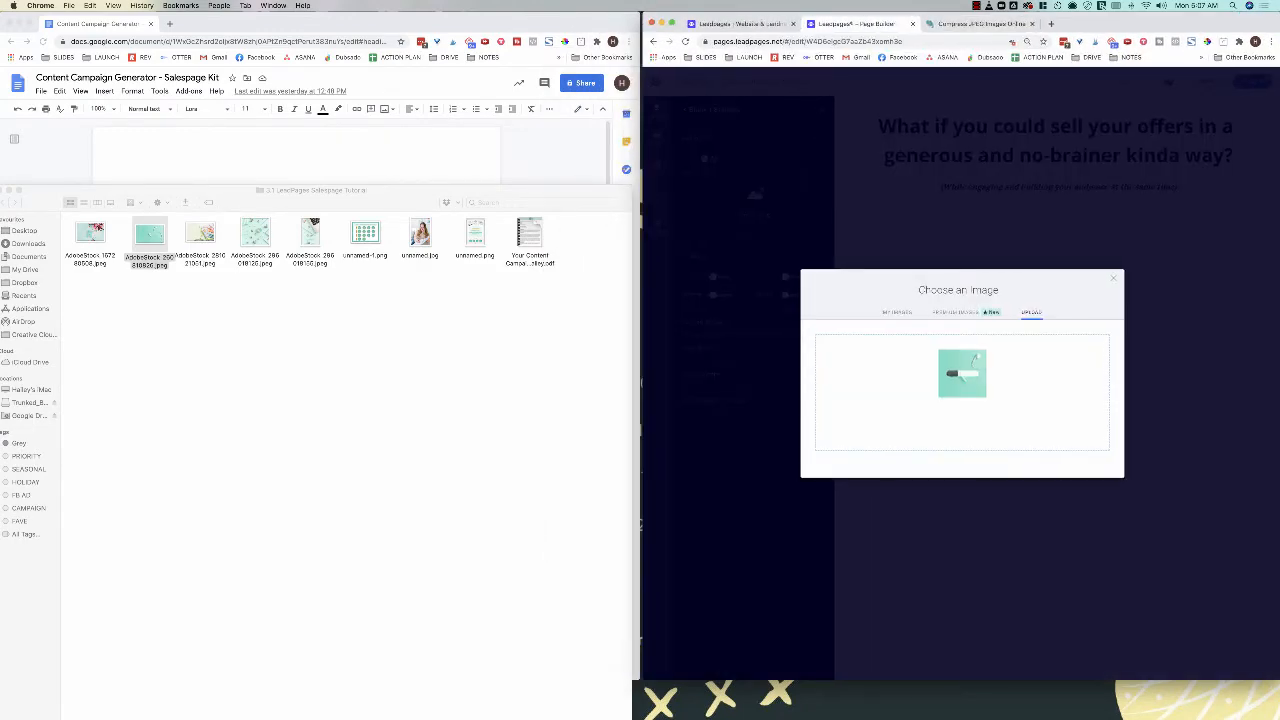
pyautogui.click(980, 23)
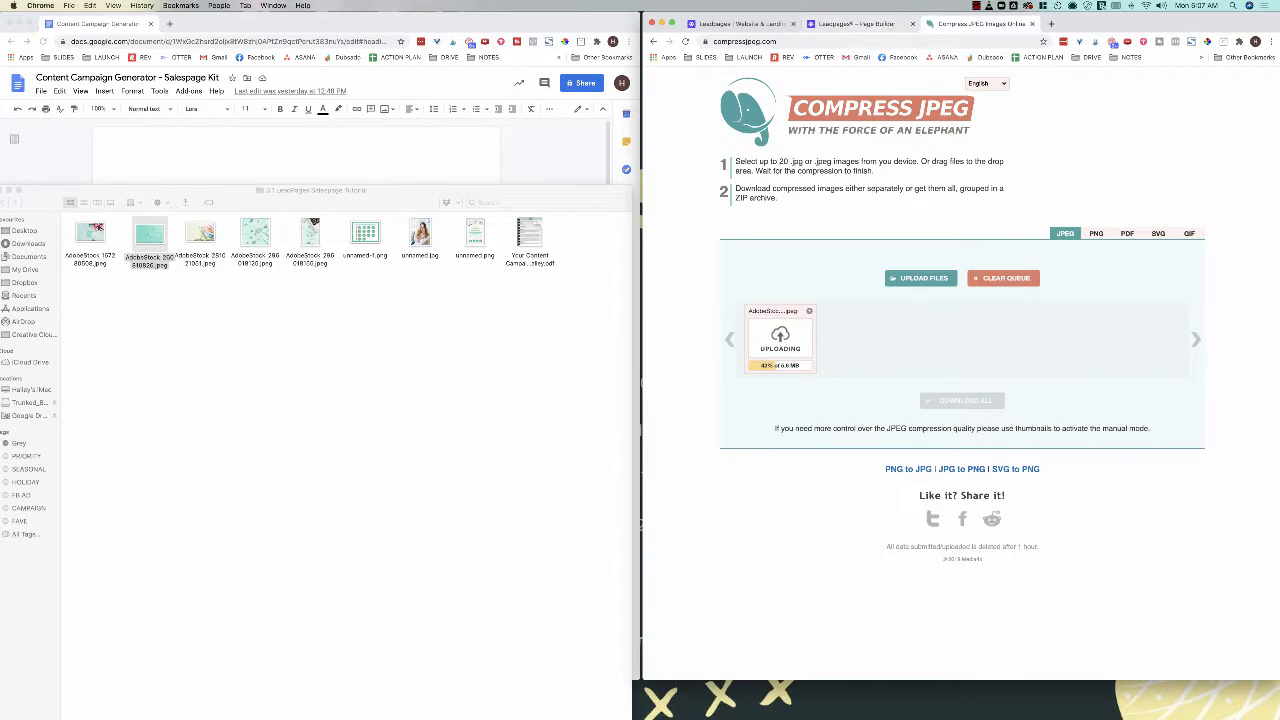
pyautogui.click(858, 23)
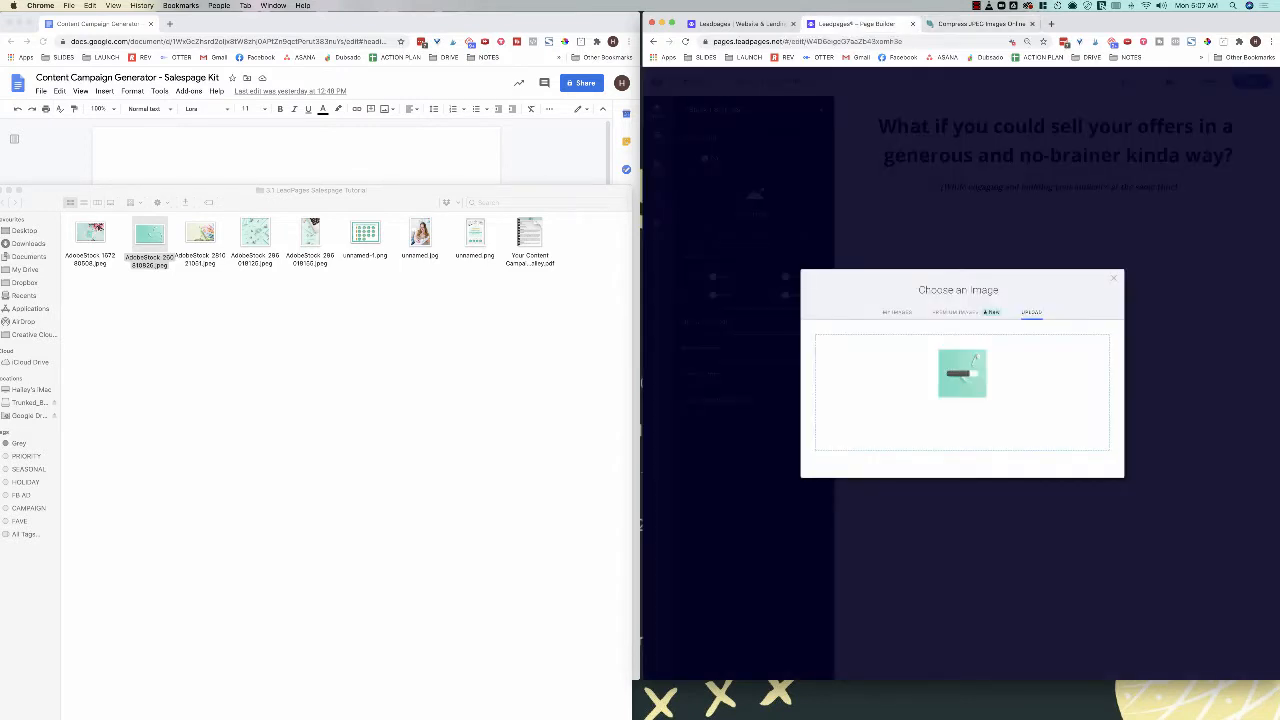
pyautogui.moveTo(975, 355); pyautogui.dragTo(975, 355)
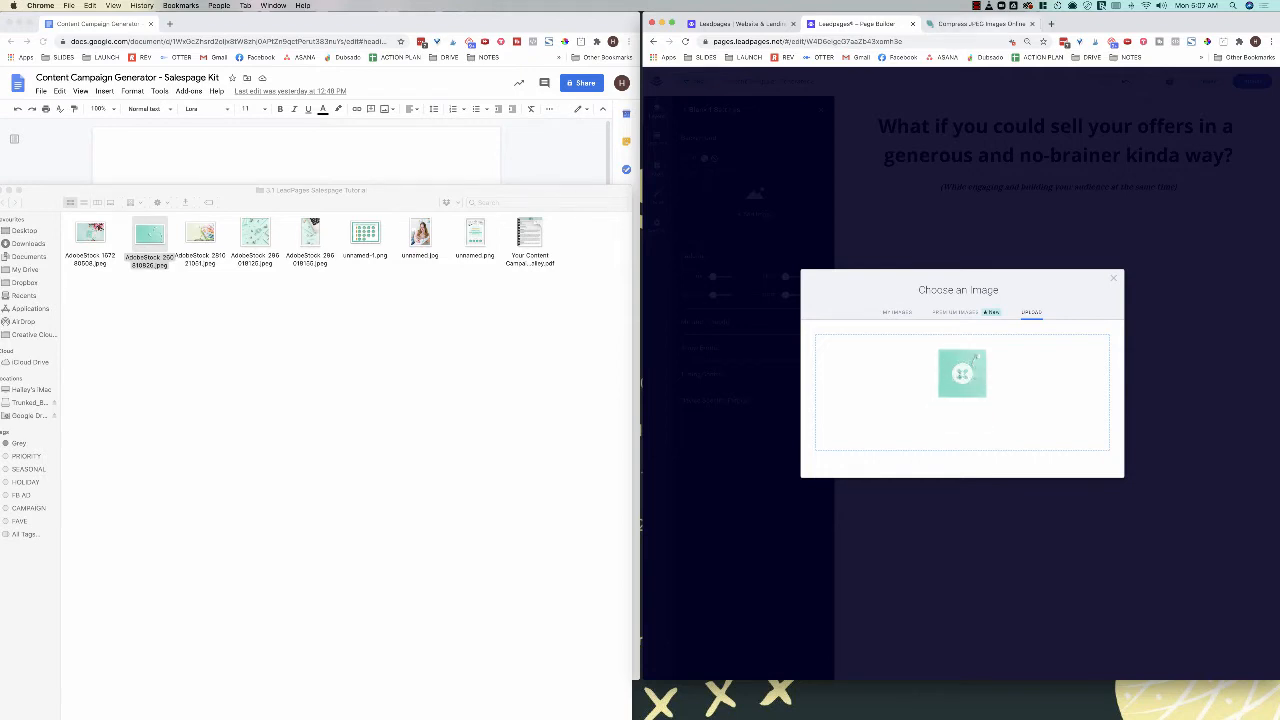
pyautogui.click(981, 24)
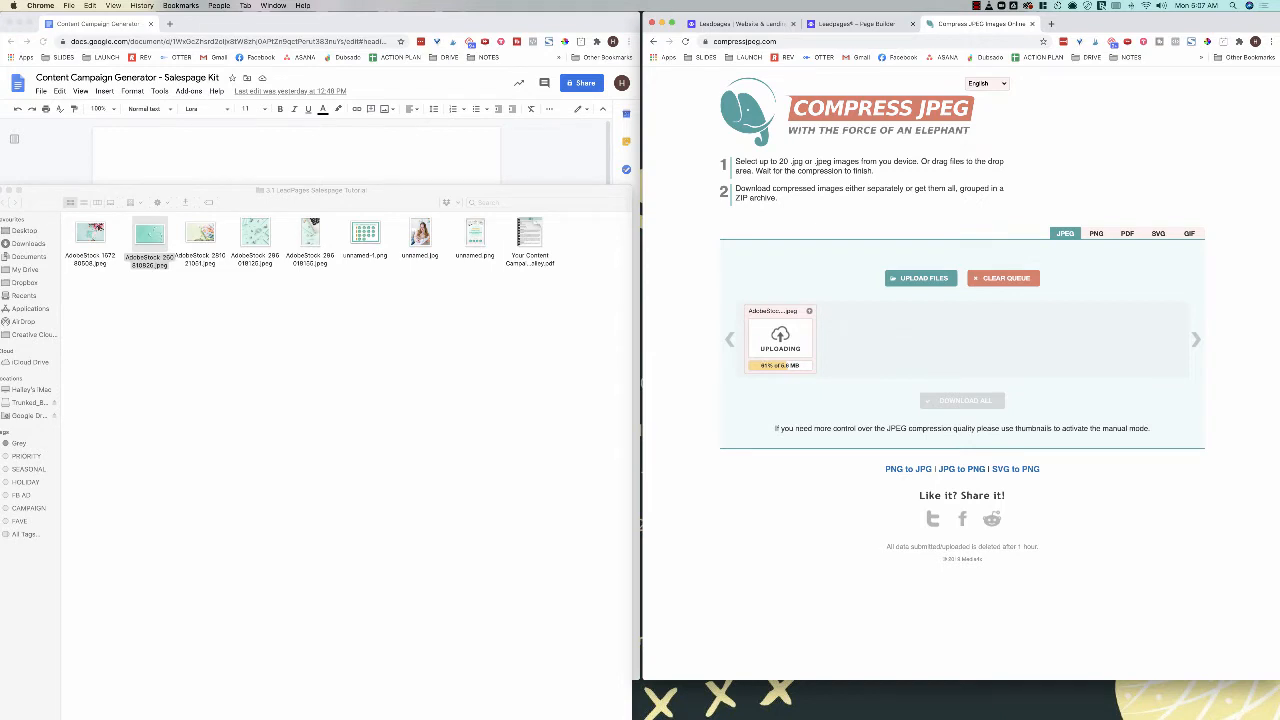
pyautogui.click(850, 23)
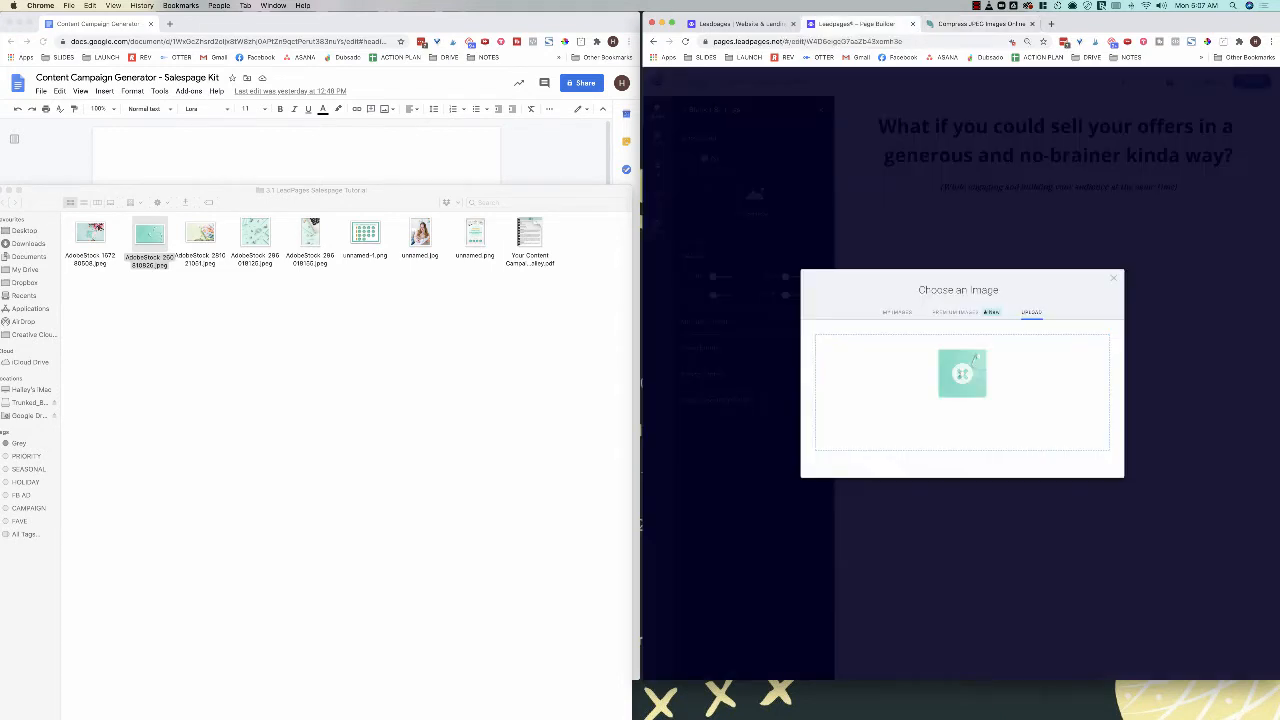
pyautogui.click(1113, 278)
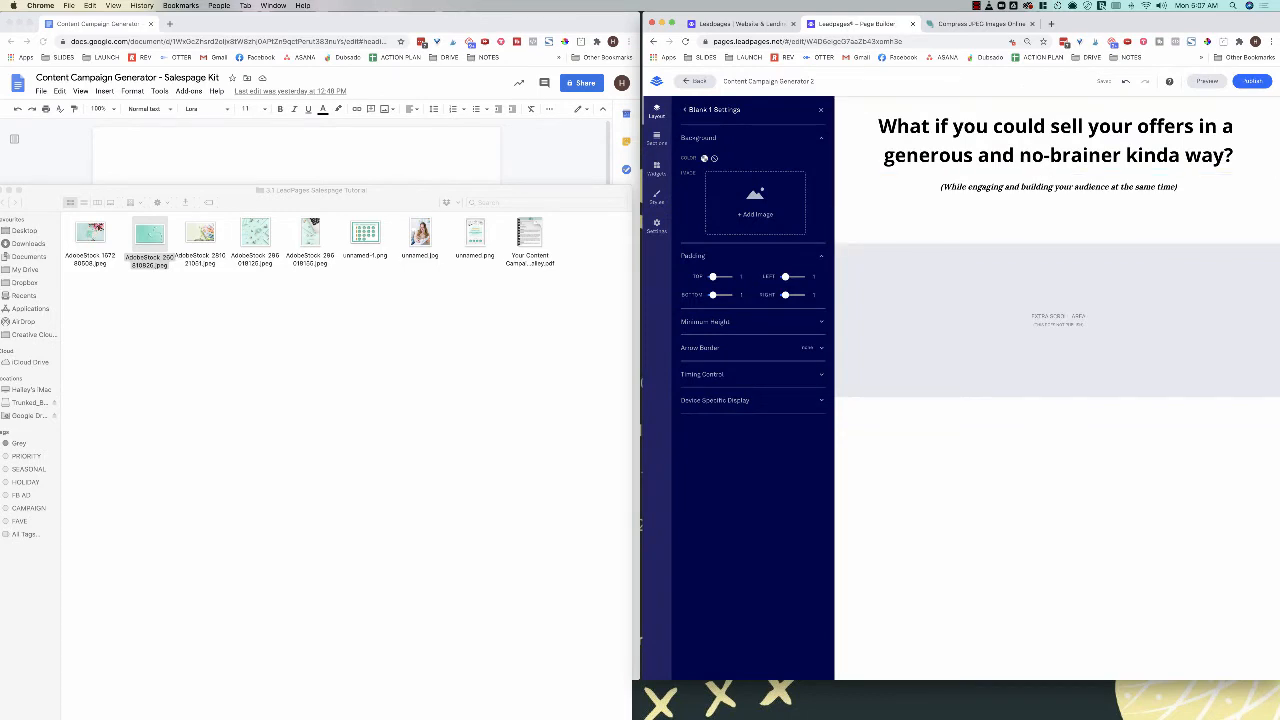
# Step: Add a blank two-column section directly below the headline section and show the available widgets
pyautogui.click(300, 152)
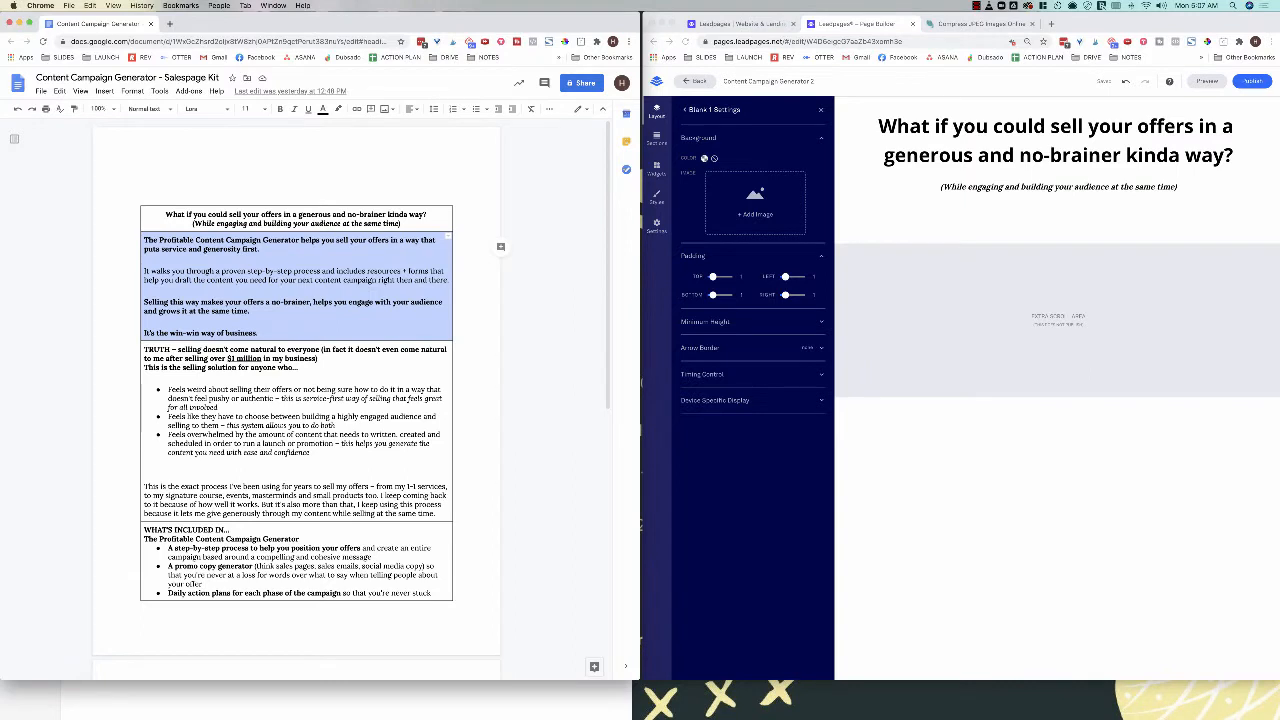
pyautogui.click(656, 168)
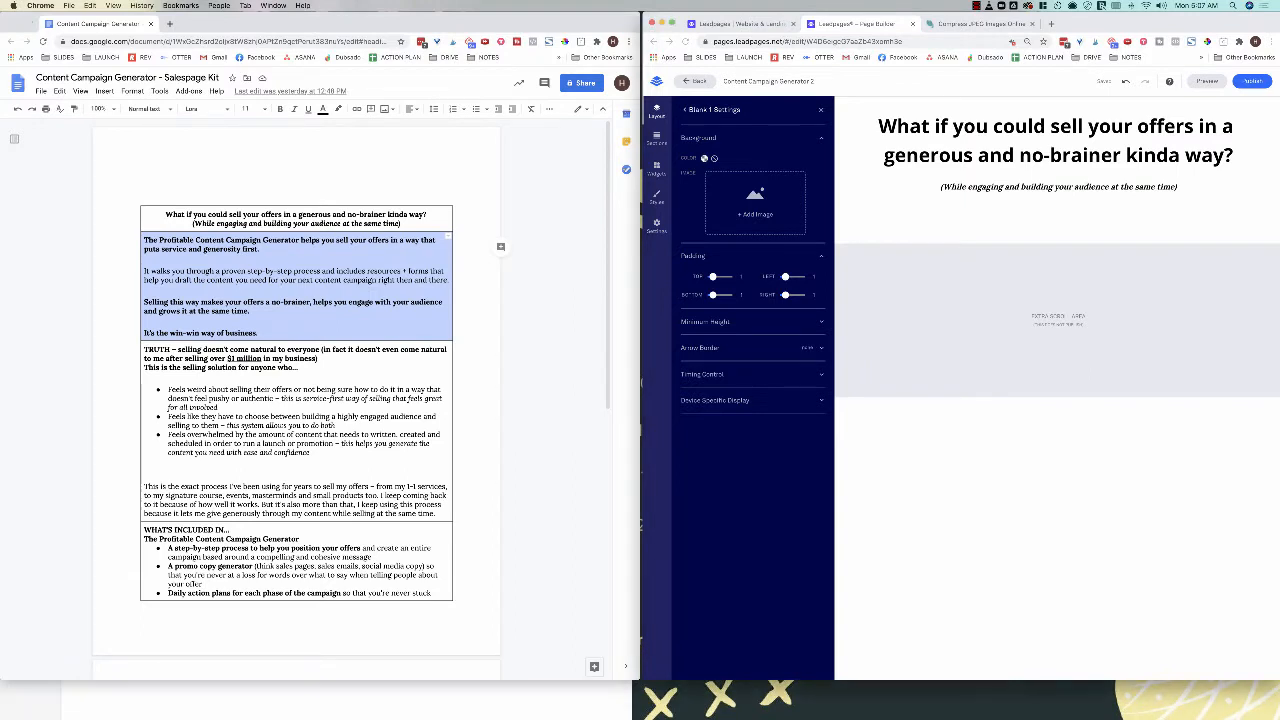
pyautogui.click(656, 138)
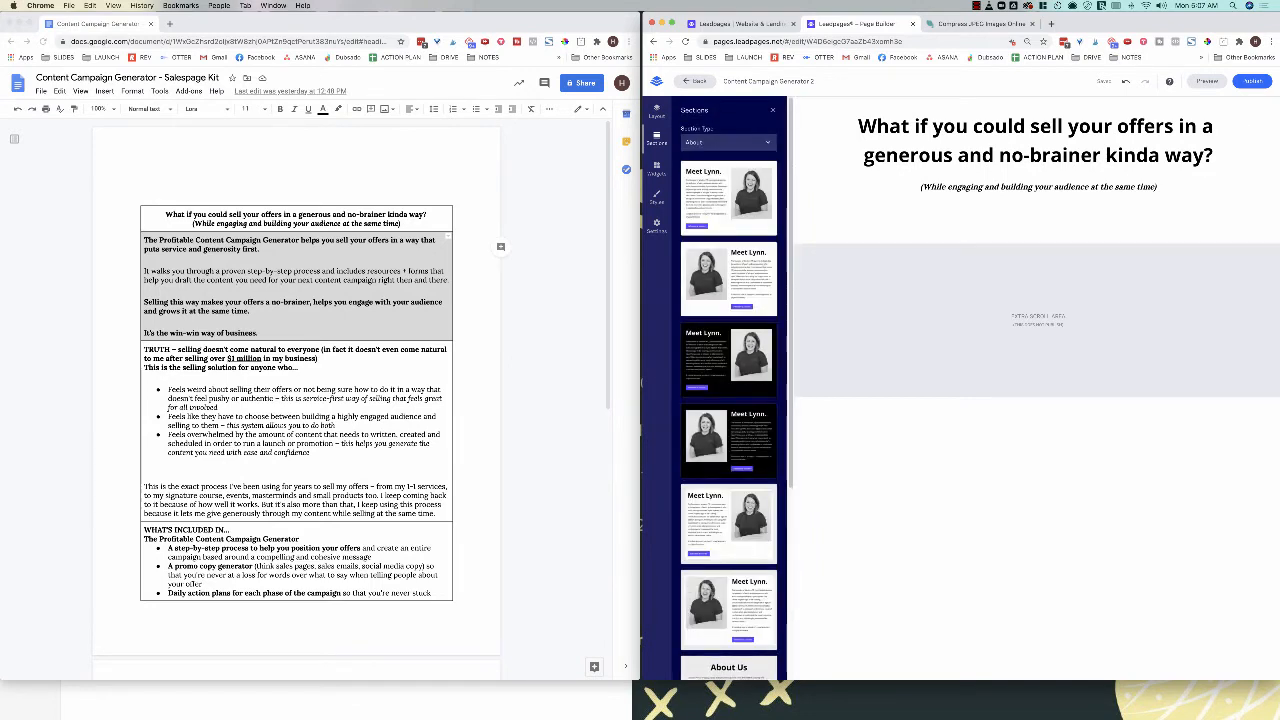
pyautogui.click(727, 142)
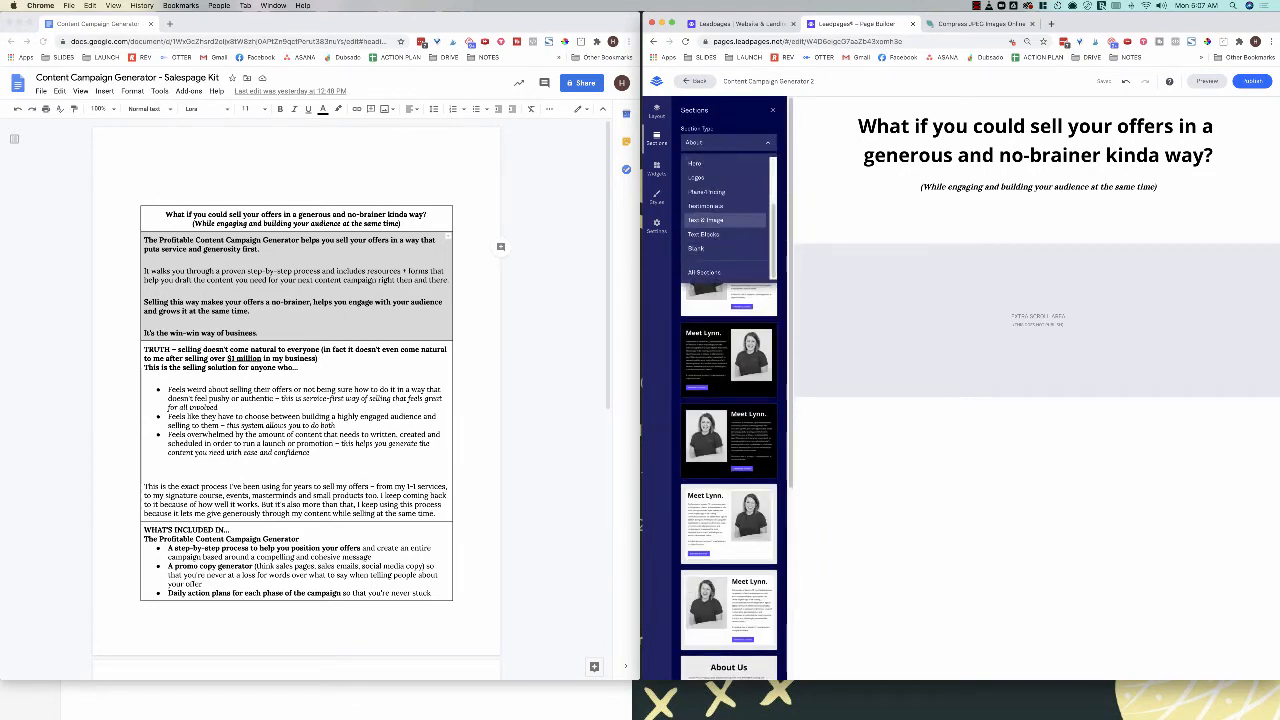
pyautogui.click(699, 248)
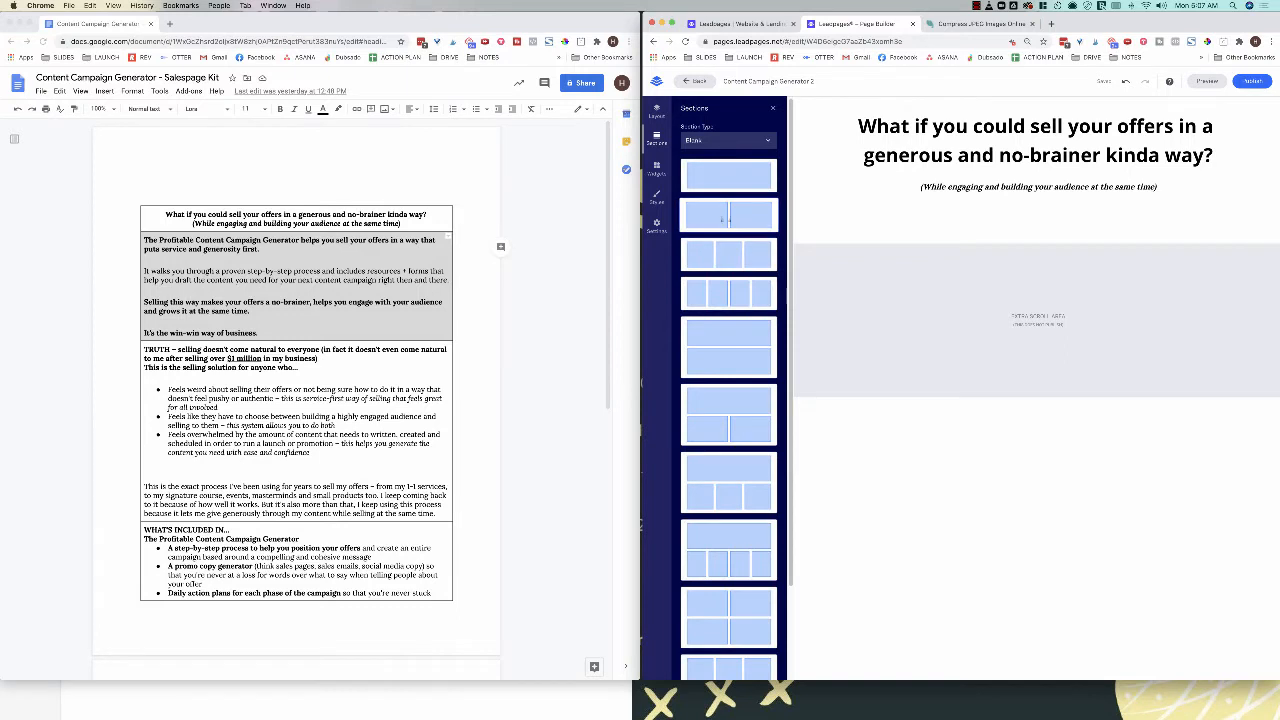
pyautogui.moveTo(712, 215); pyautogui.dragTo(1018, 250)
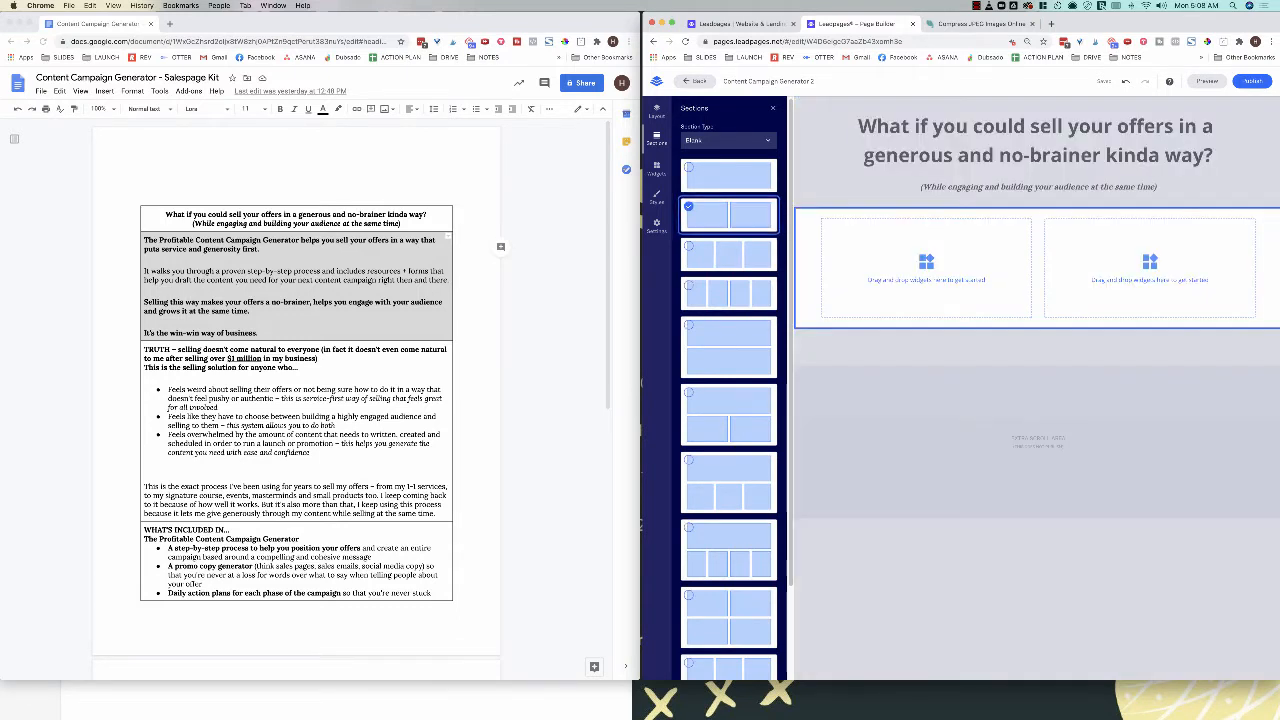
pyautogui.click(656, 168)
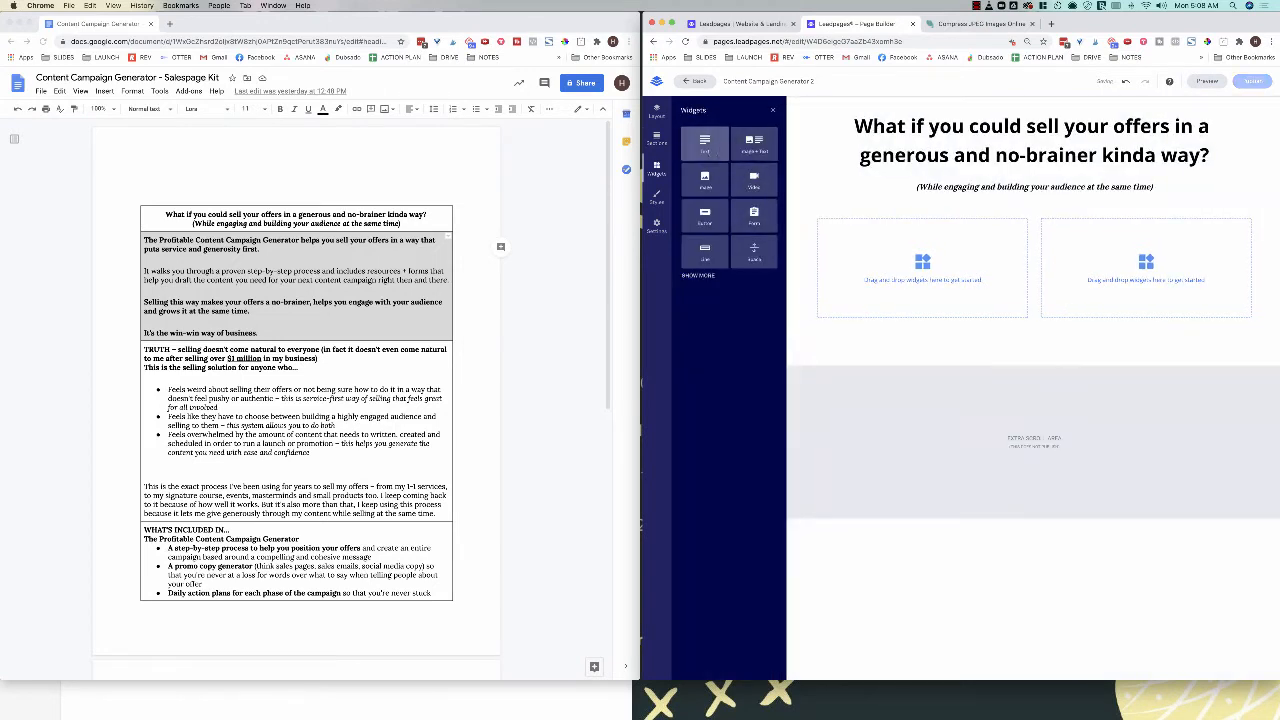
# Step: Add a text widget to the first column of the new section and fill it with the Profitable Content Campaign Generator intro copy from the document
pyautogui.moveTo(704, 143); pyautogui.dragTo(900, 222)
pyautogui.moveTo(258, 333); pyautogui.dragTo(140, 240)
pyautogui.press('super+c')
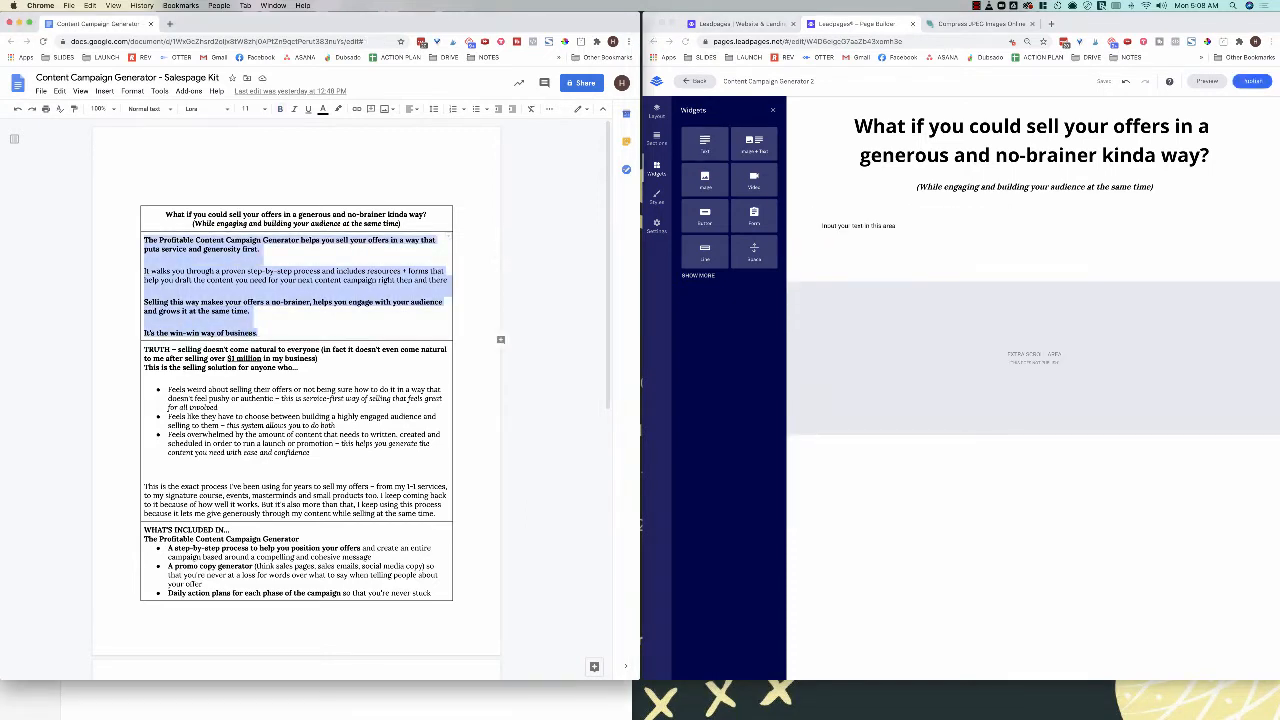
pyautogui.click(866, 226)
pyautogui.click(866, 226)
pyautogui.press('super+a')
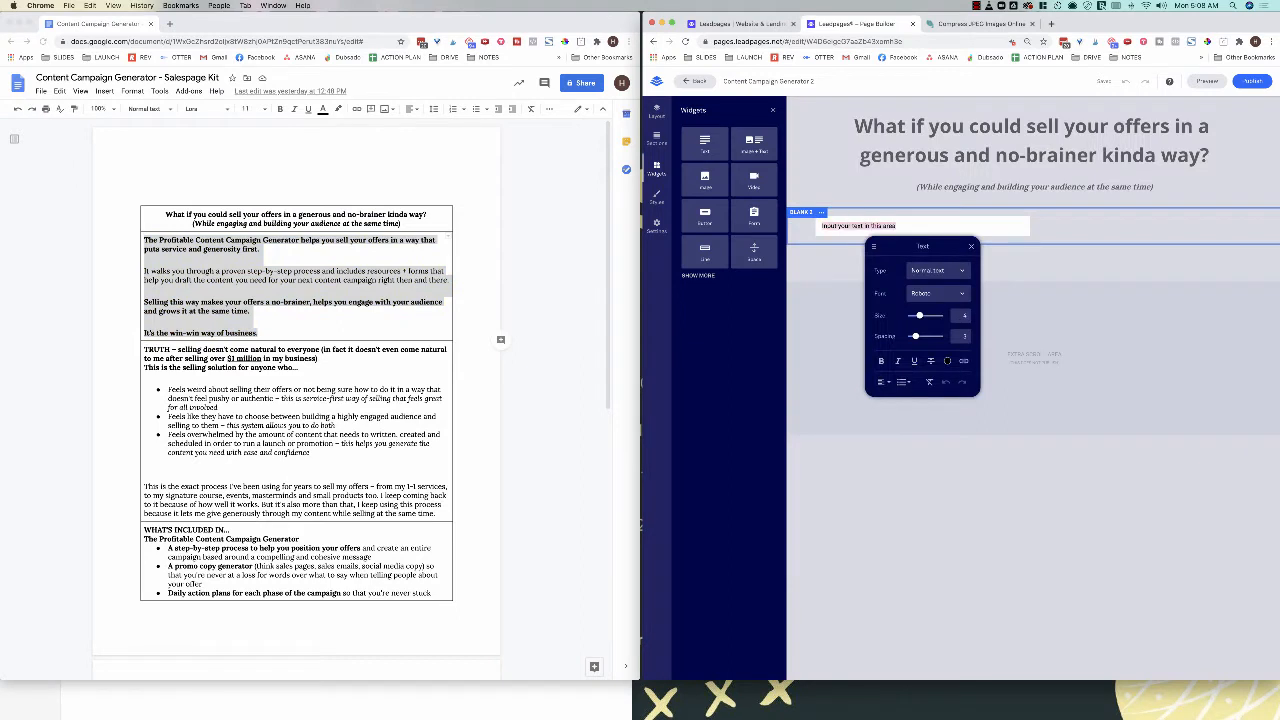
pyautogui.press('super+v')
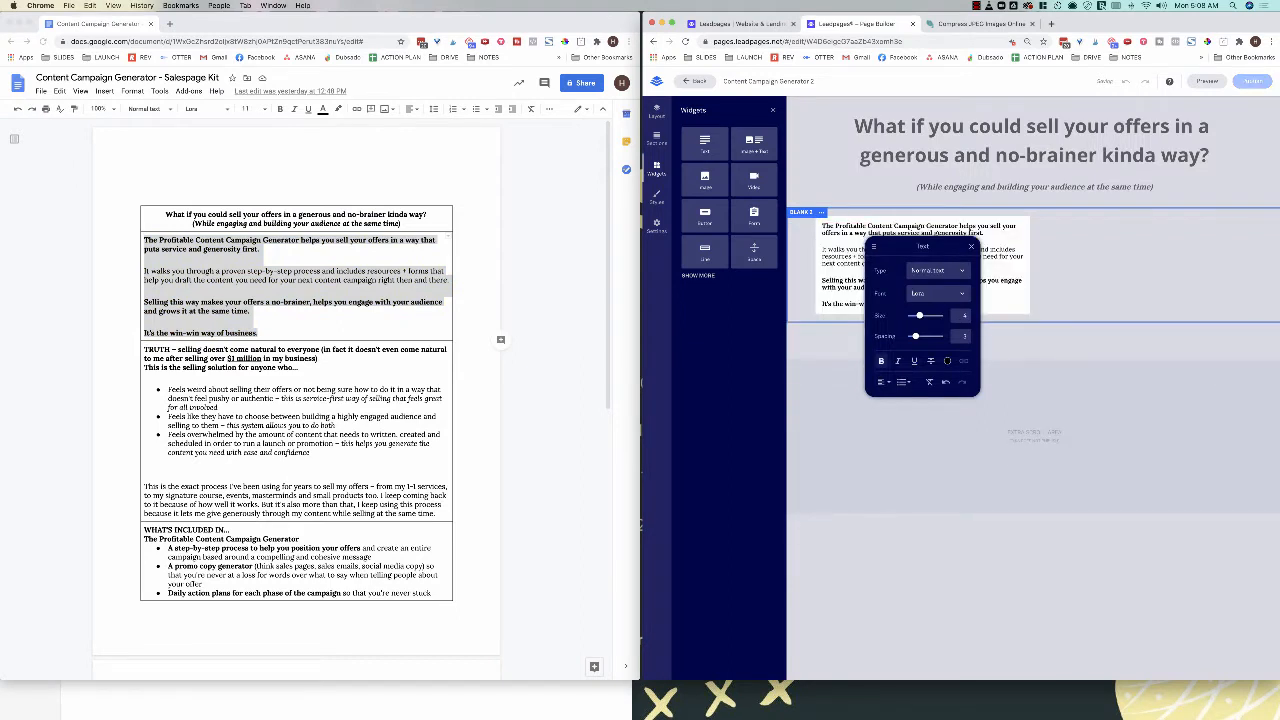
# Step: Enlarge all of the pasted intro text and increase its line spacing, keeping its color
pyautogui.moveTo(919, 315); pyautogui.dragTo(923, 315)
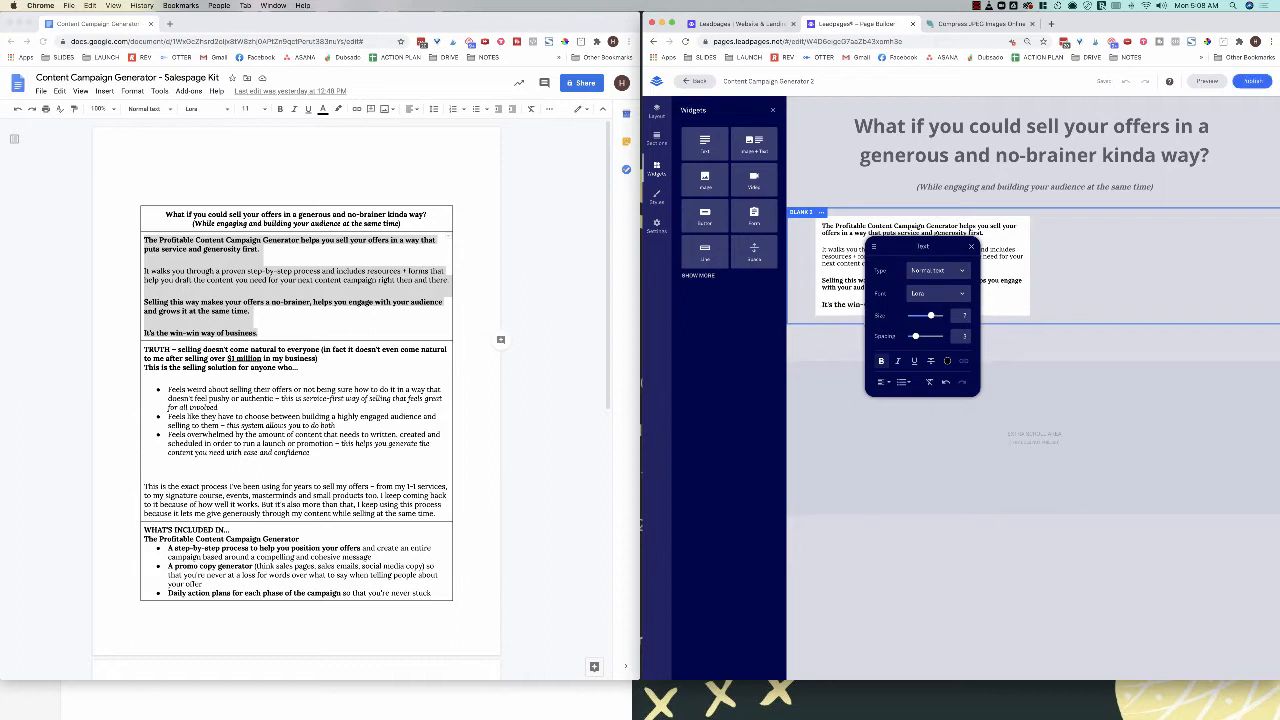
pyautogui.moveTo(923, 315); pyautogui.dragTo(919, 315)
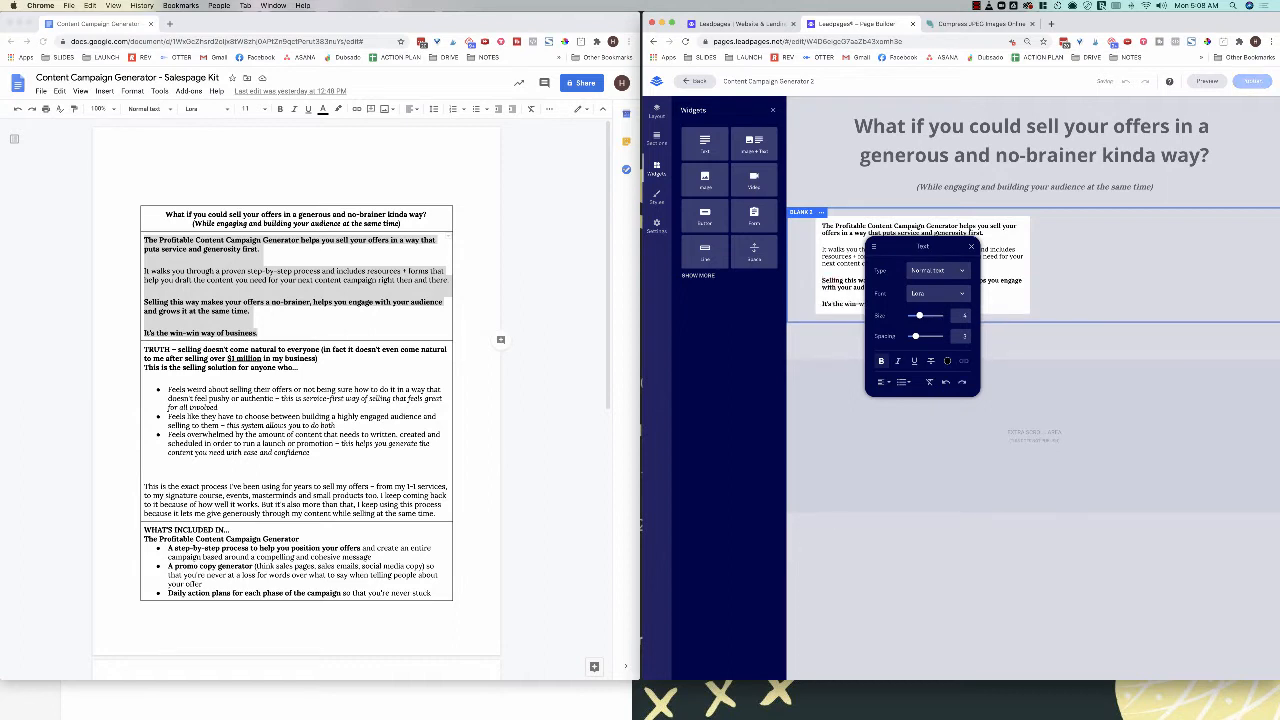
pyautogui.press('super+a')
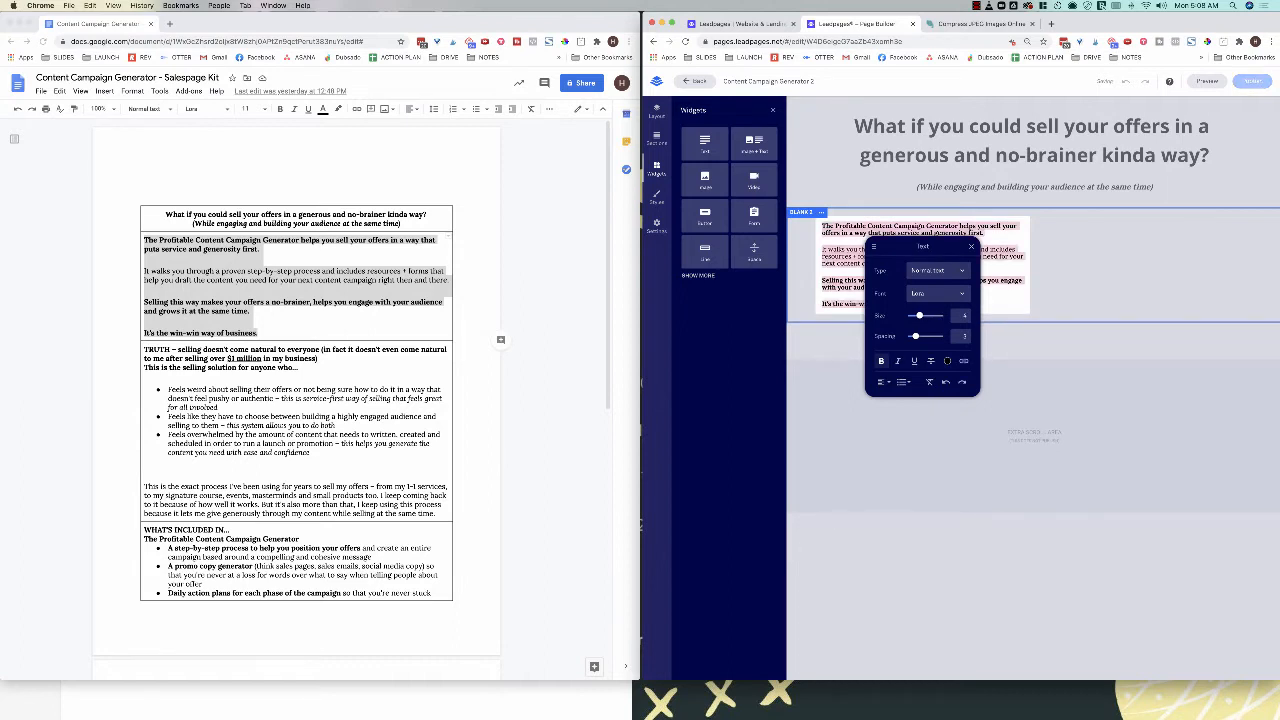
pyautogui.moveTo(919, 315); pyautogui.dragTo(927, 336)
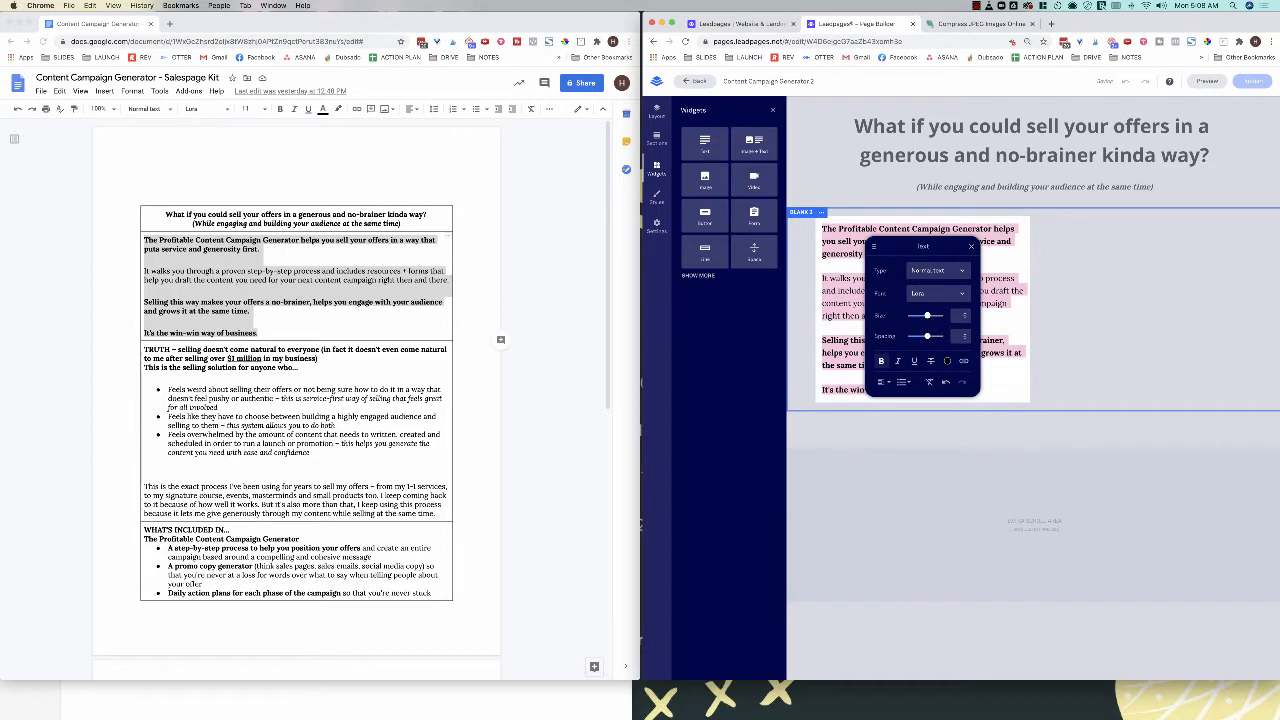
pyautogui.click(947, 360)
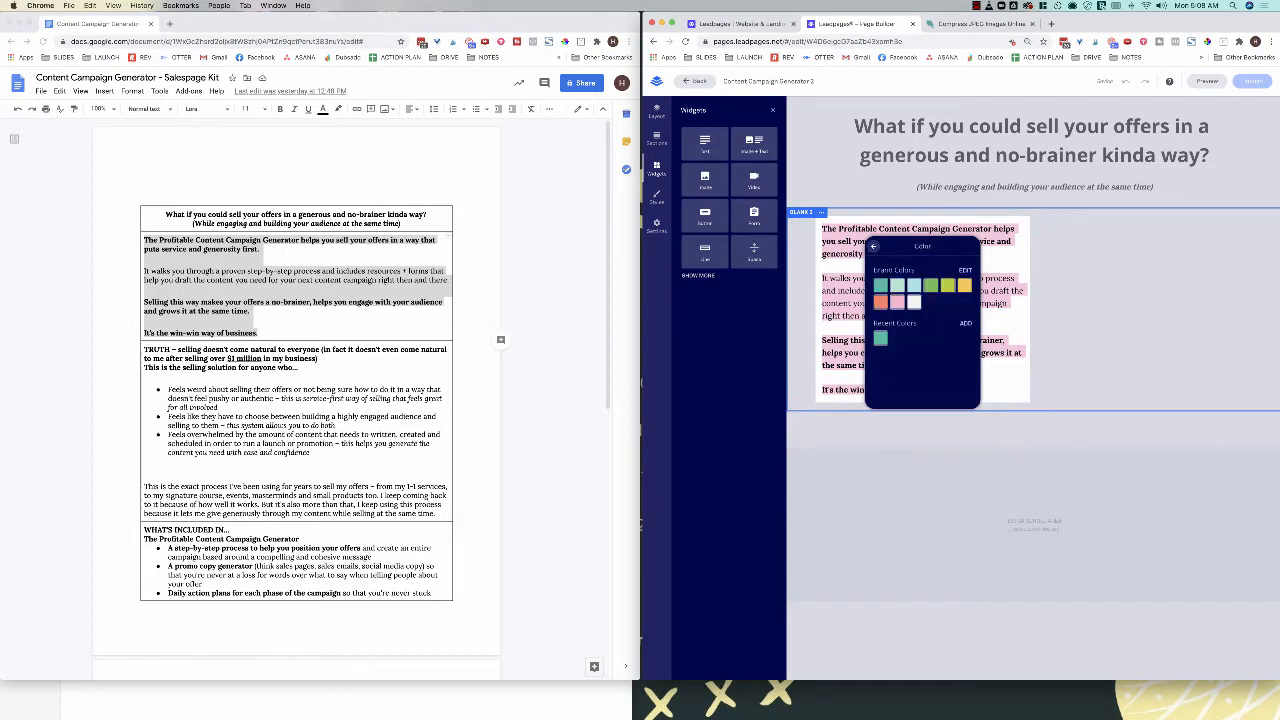
pyautogui.click(873, 246)
pyautogui.click(1098, 320)
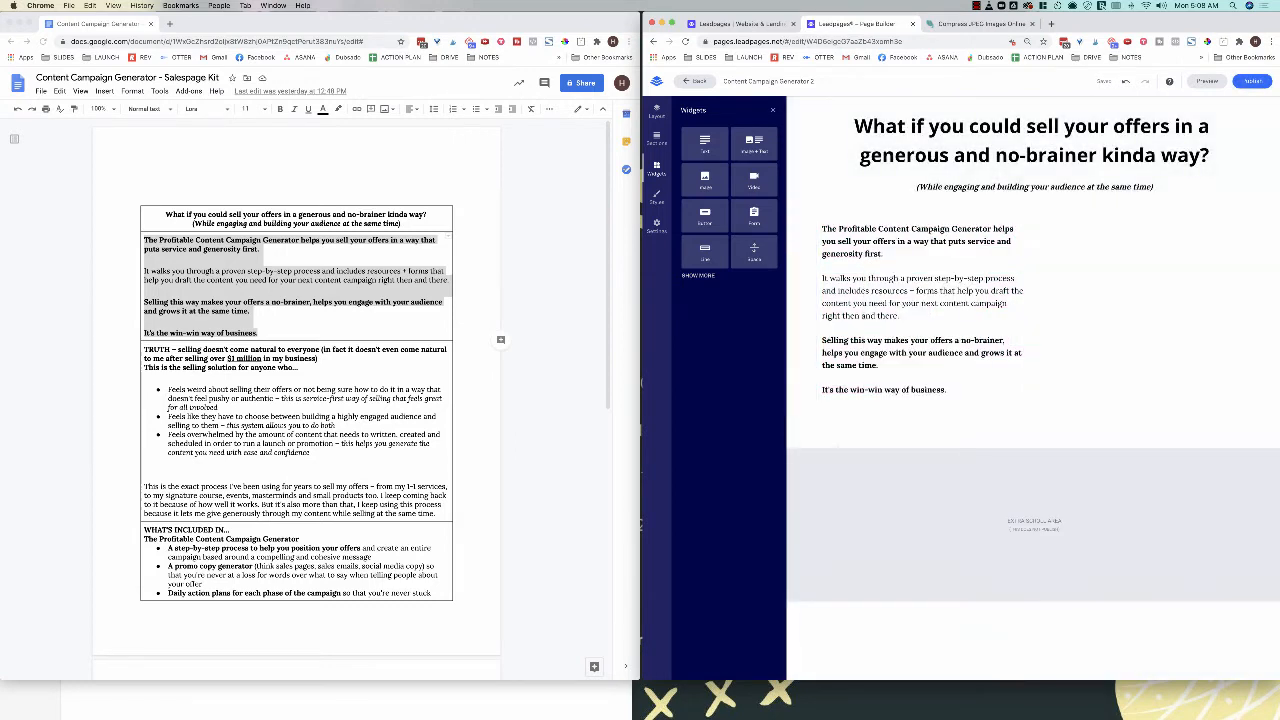
# Step: Download the compressed AdobeStock picture from Compress JPEG and return to the Leadpages page builder
pyautogui.click(981, 24)
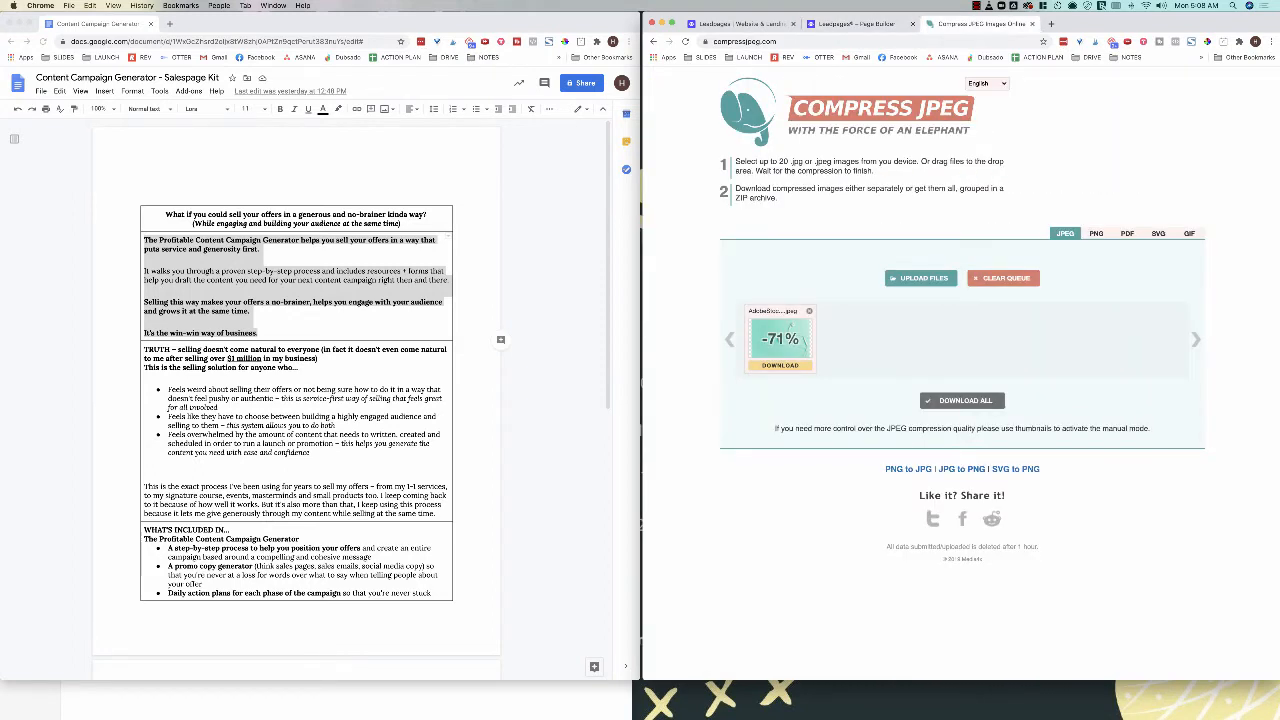
pyautogui.click(780, 365)
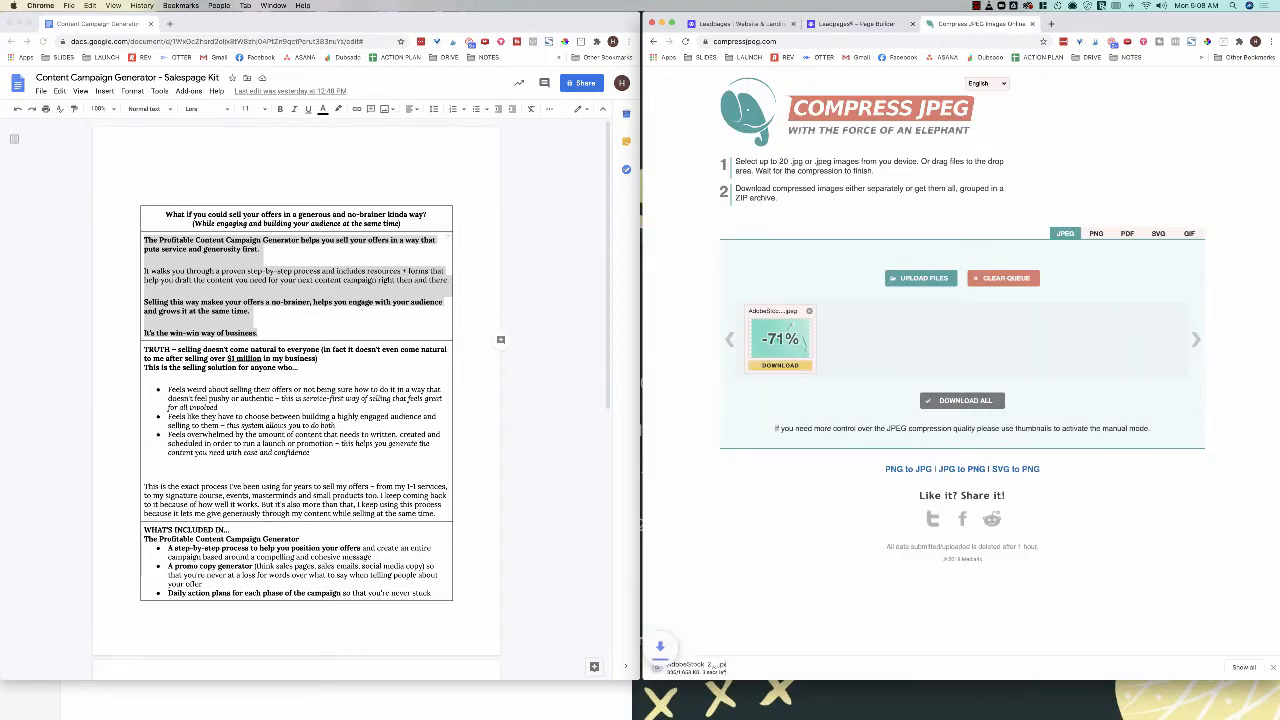
pyautogui.click(846, 24)
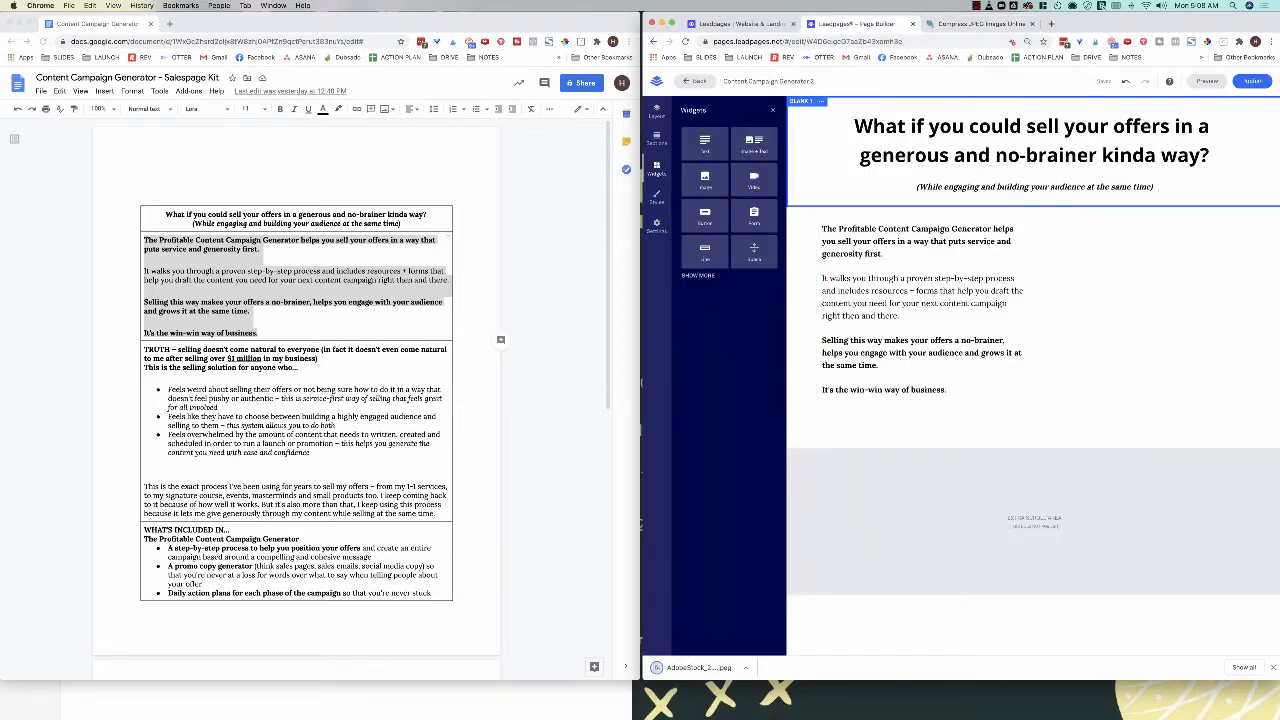
# Step: Upload the compressed AdobeStock picture as the headline section's background image and increase the section's top and bottom padding equally
pyautogui.click(803, 101)
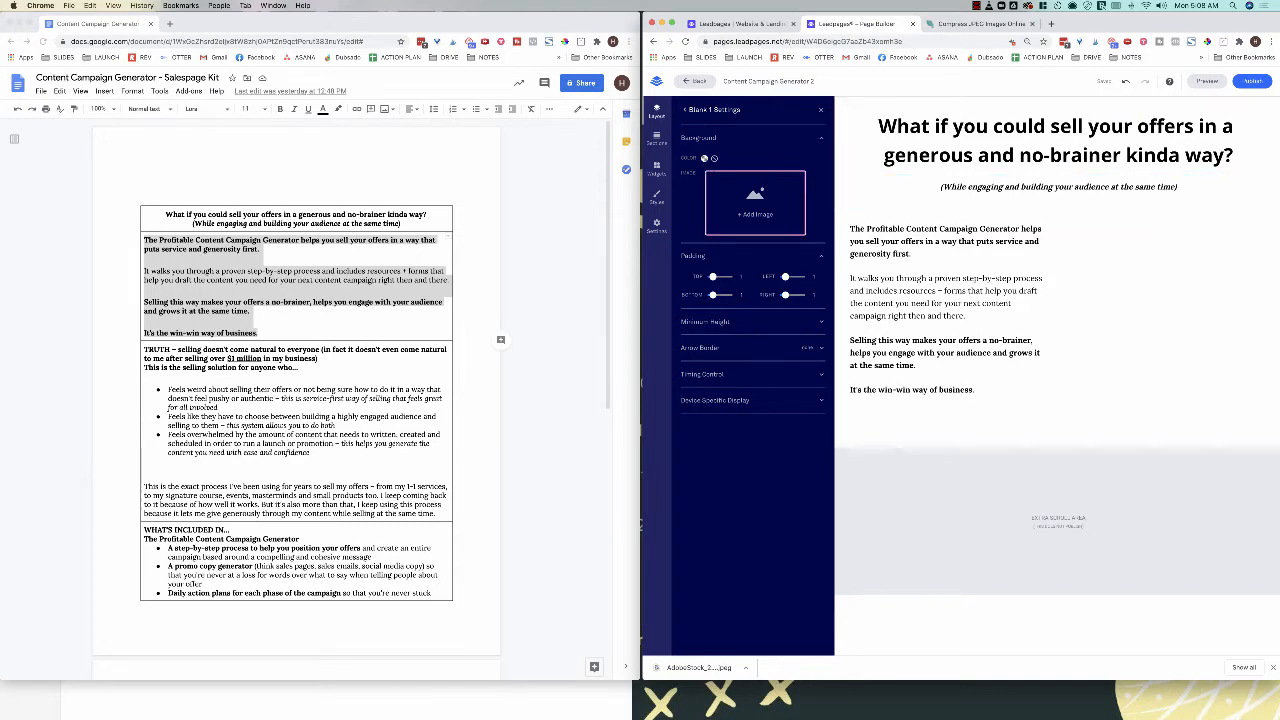
pyautogui.click(755, 203)
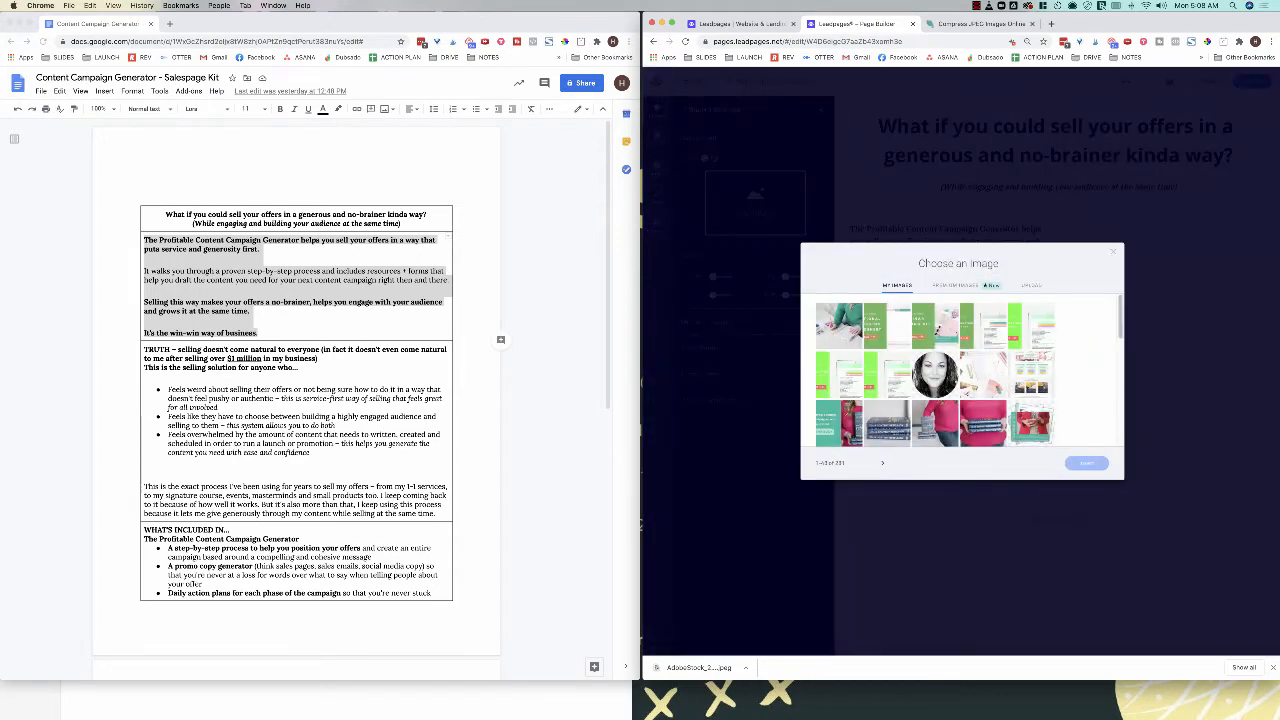
pyautogui.moveTo(699, 667); pyautogui.dragTo(962, 380)
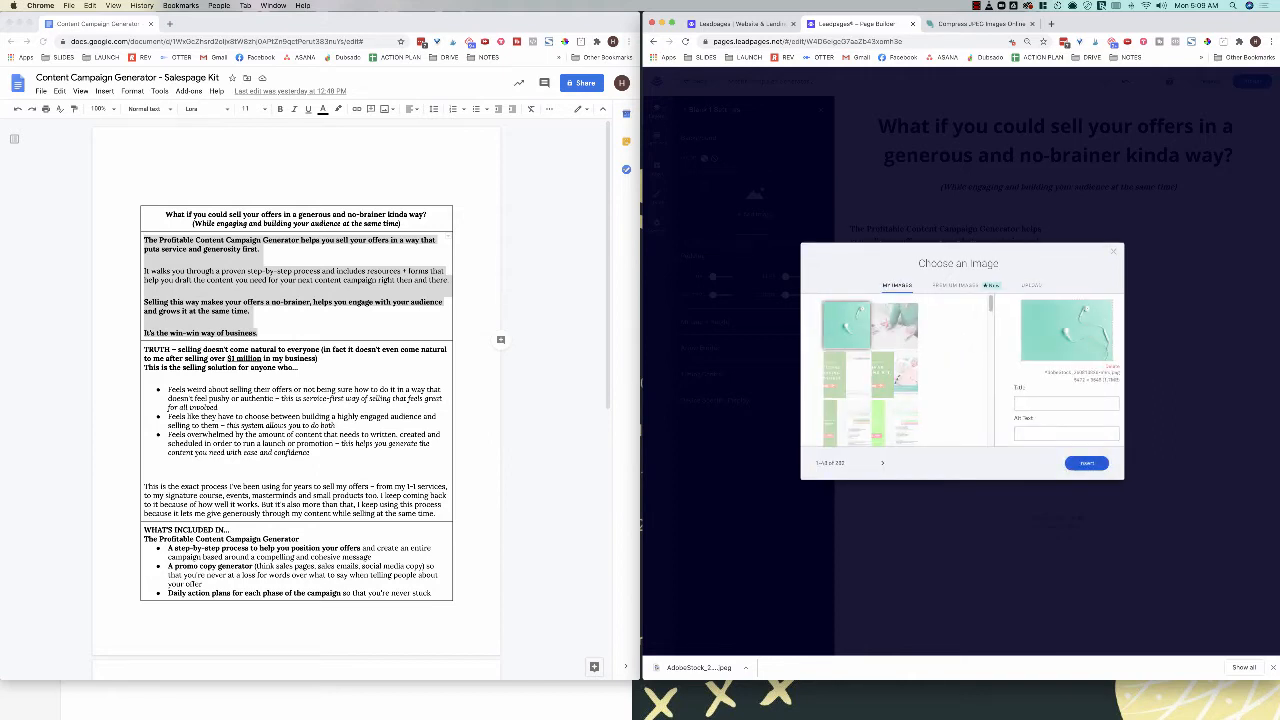
pyautogui.click(1066, 404)
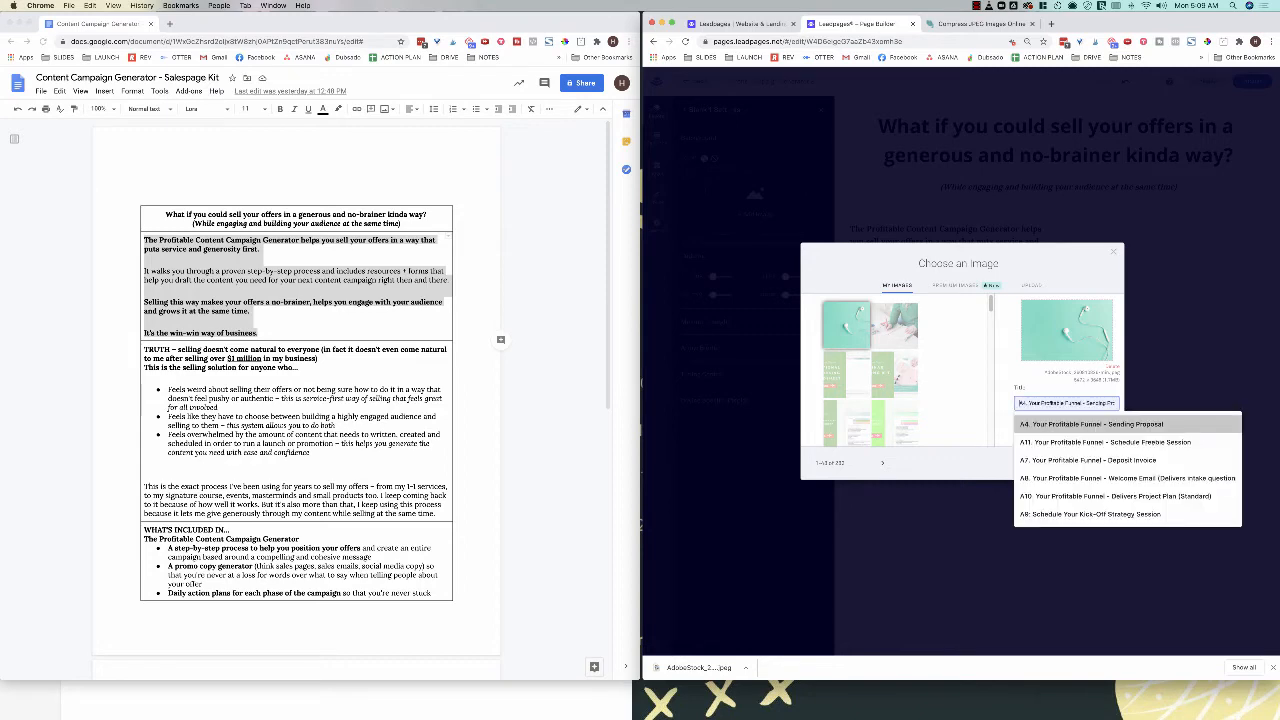
pyautogui.press('Escape')
pyautogui.click(1087, 463)
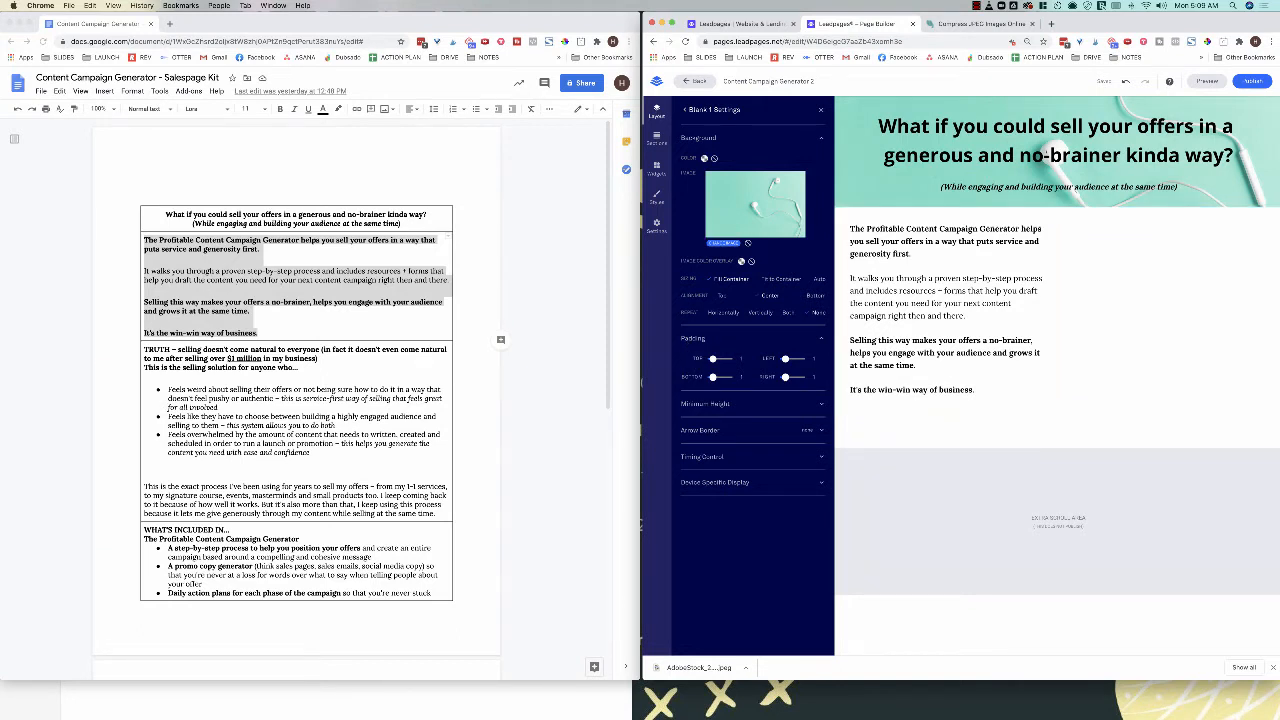
pyautogui.moveTo(712, 358)
pyautogui.mouseDown()
pyautogui.moveTo(723, 358)
pyautogui.moveTo(718, 376)
pyautogui.moveTo(728, 358)
pyautogui.moveTo(728, 376)
pyautogui.mouseUp()
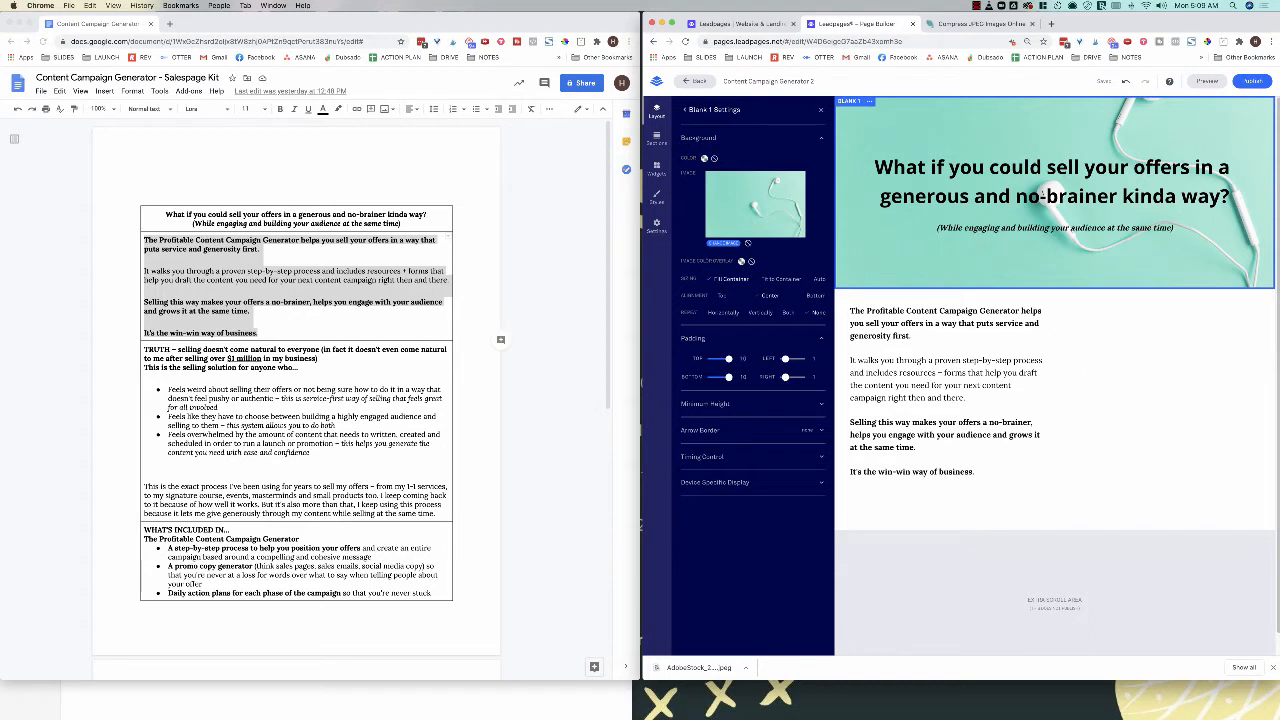
# Step: Try an off-white and a custom white (FFFFFF) color overlay at different opacities on the headline section's background image
pyautogui.click(741, 261)
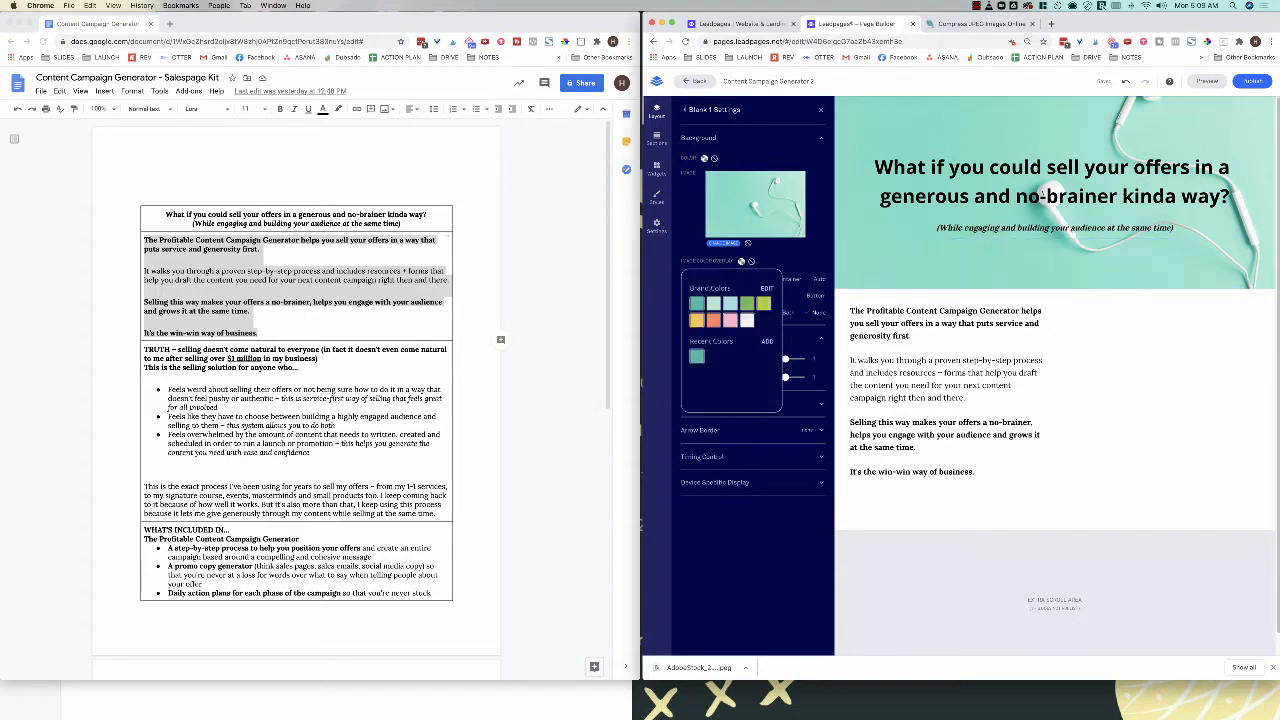
pyautogui.click(746, 320)
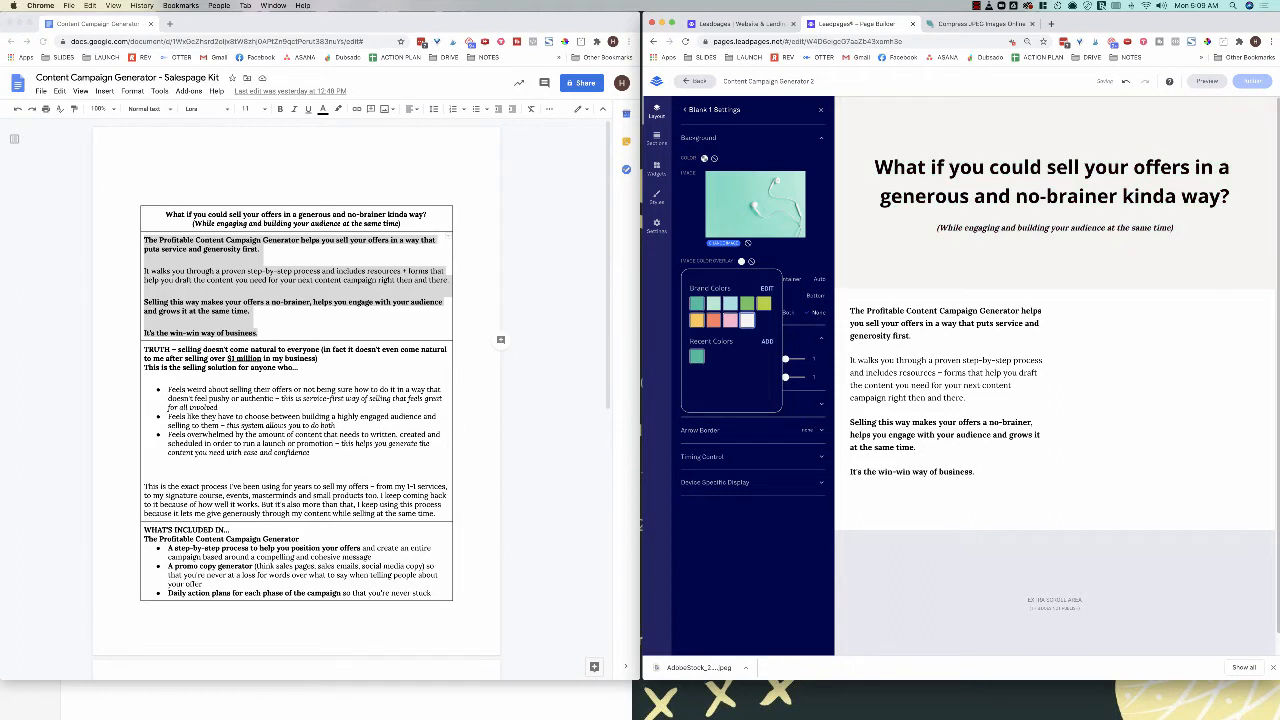
pyautogui.click(767, 342)
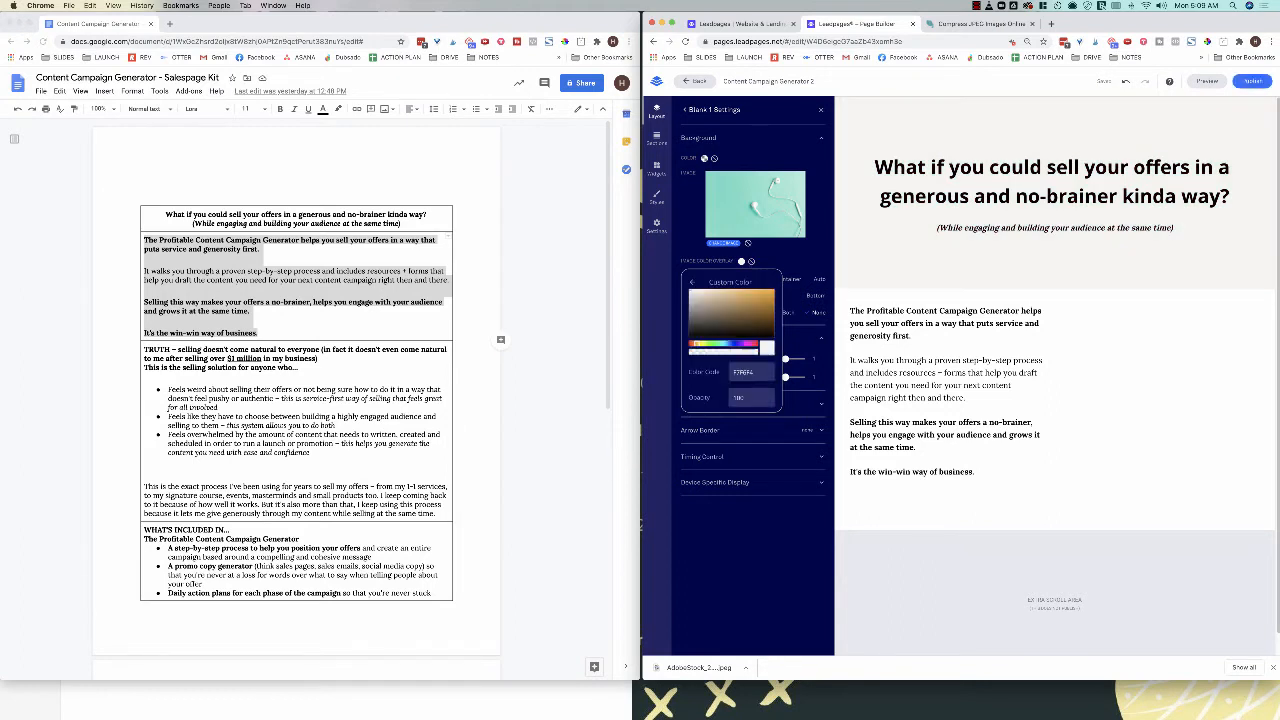
pyautogui.click(690, 290)
pyautogui.click(715, 352)
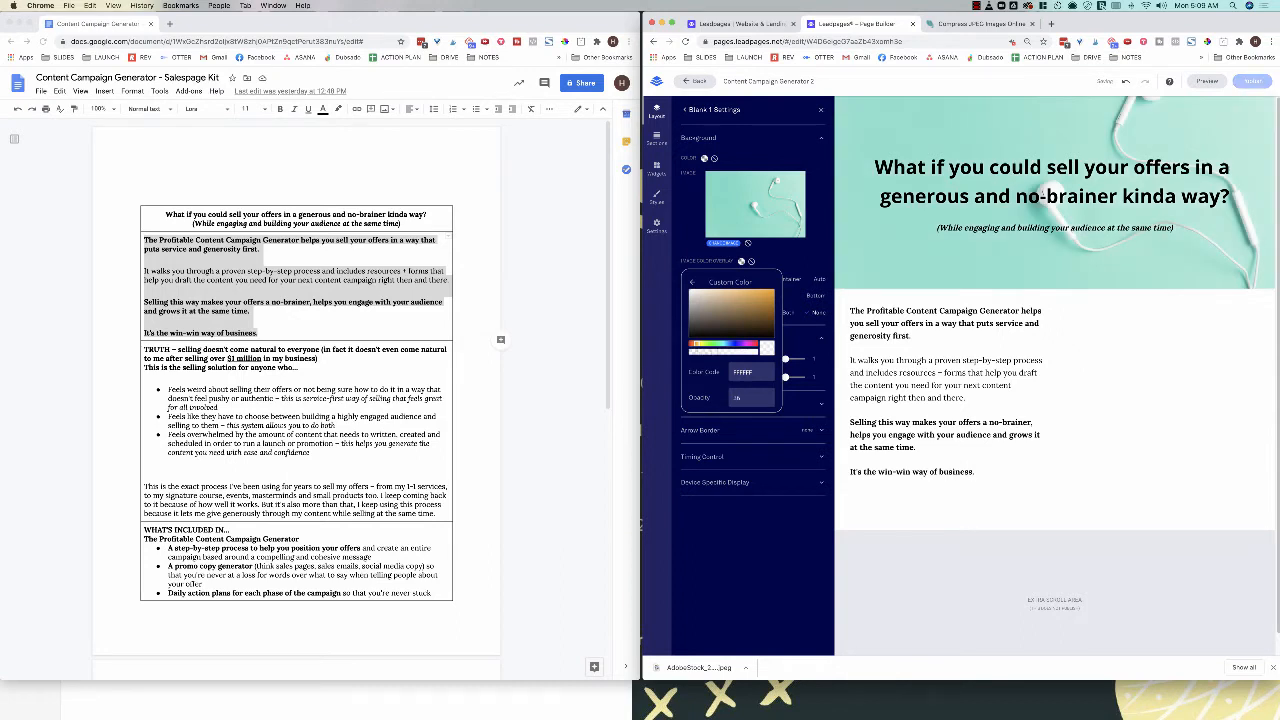
pyautogui.click(738, 352)
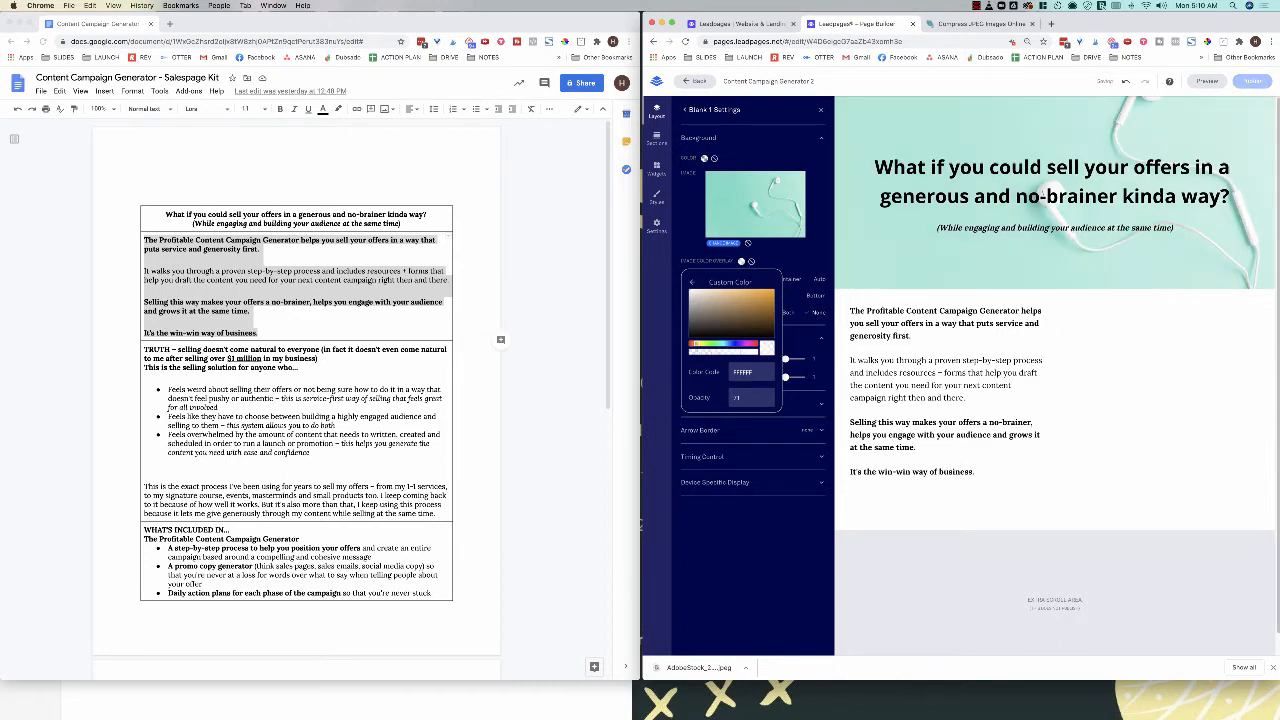
pyautogui.click(730, 352)
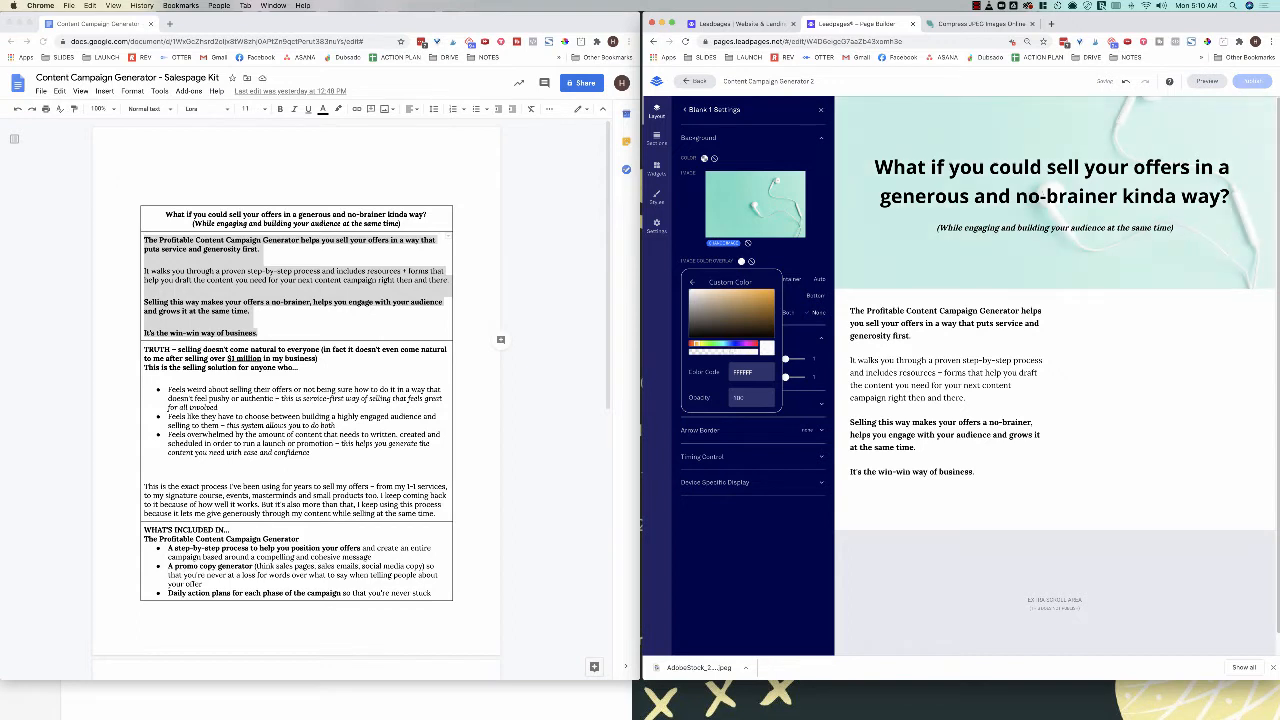
pyautogui.press('Escape')
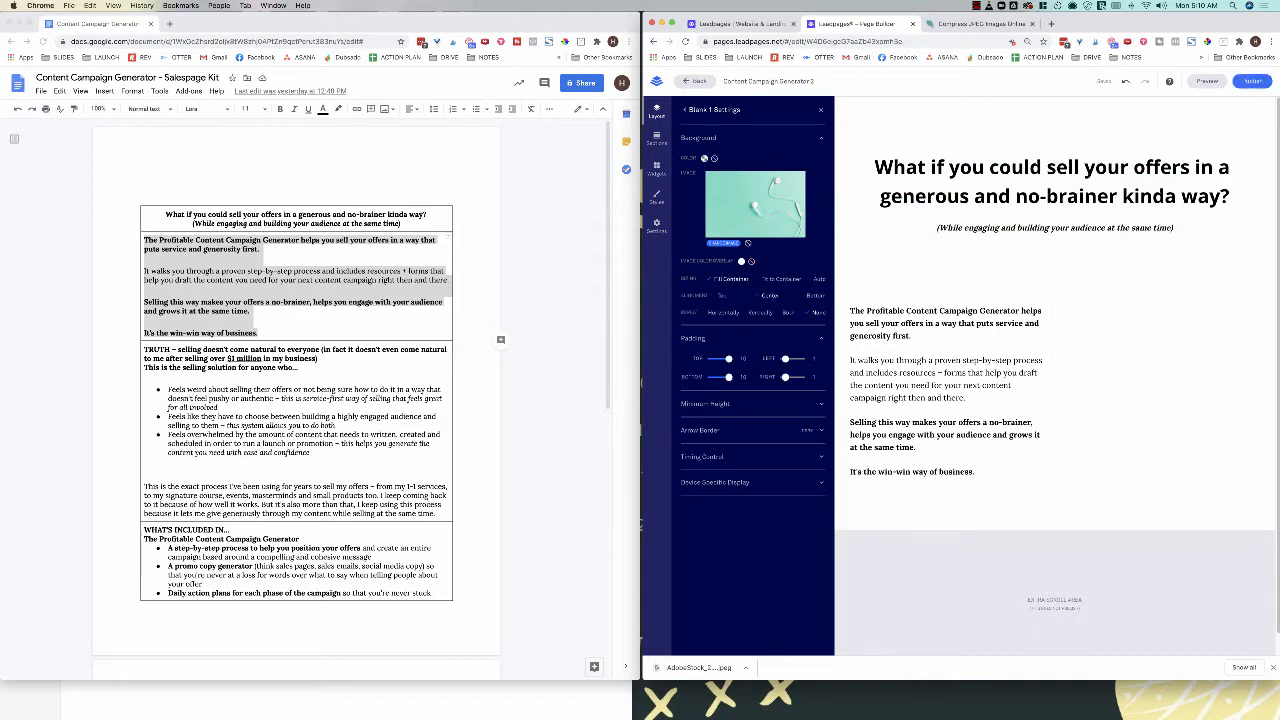
# Step: Set the headline background's image color overlay to the off-white brand color at reduced opacity so the picture shows through
pyautogui.click(741, 262)
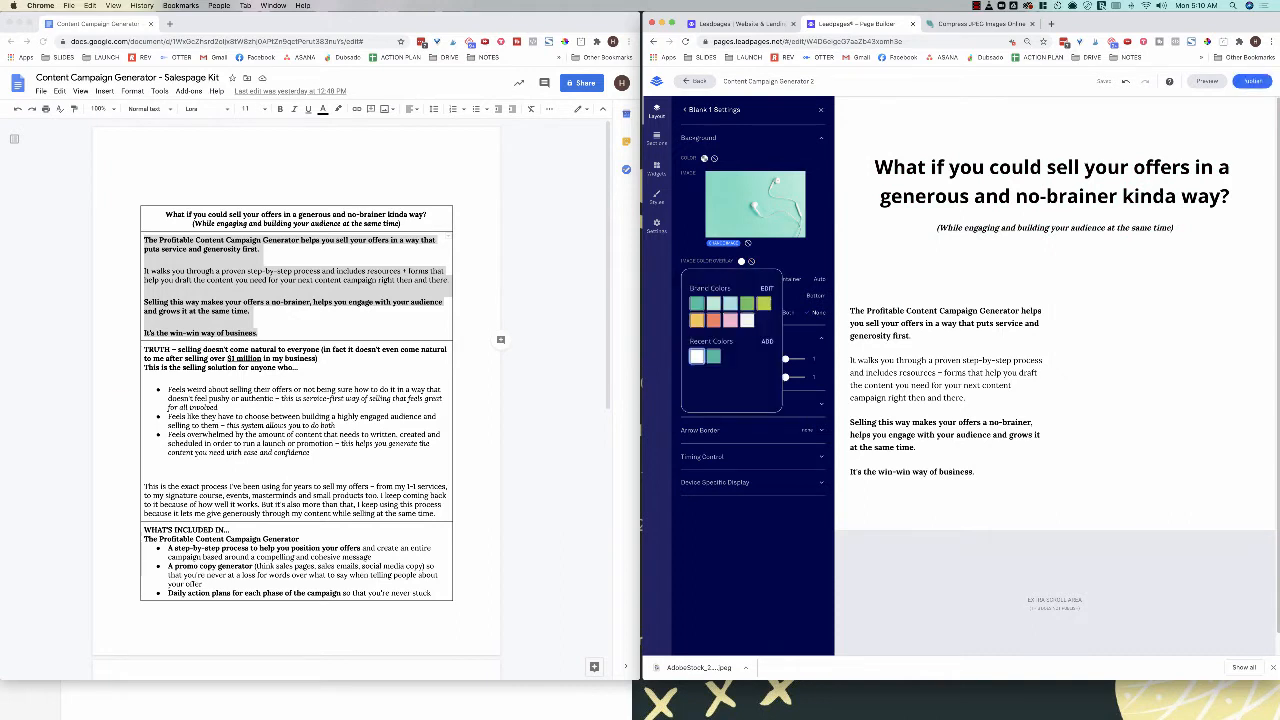
pyautogui.doubleClick(747, 320)
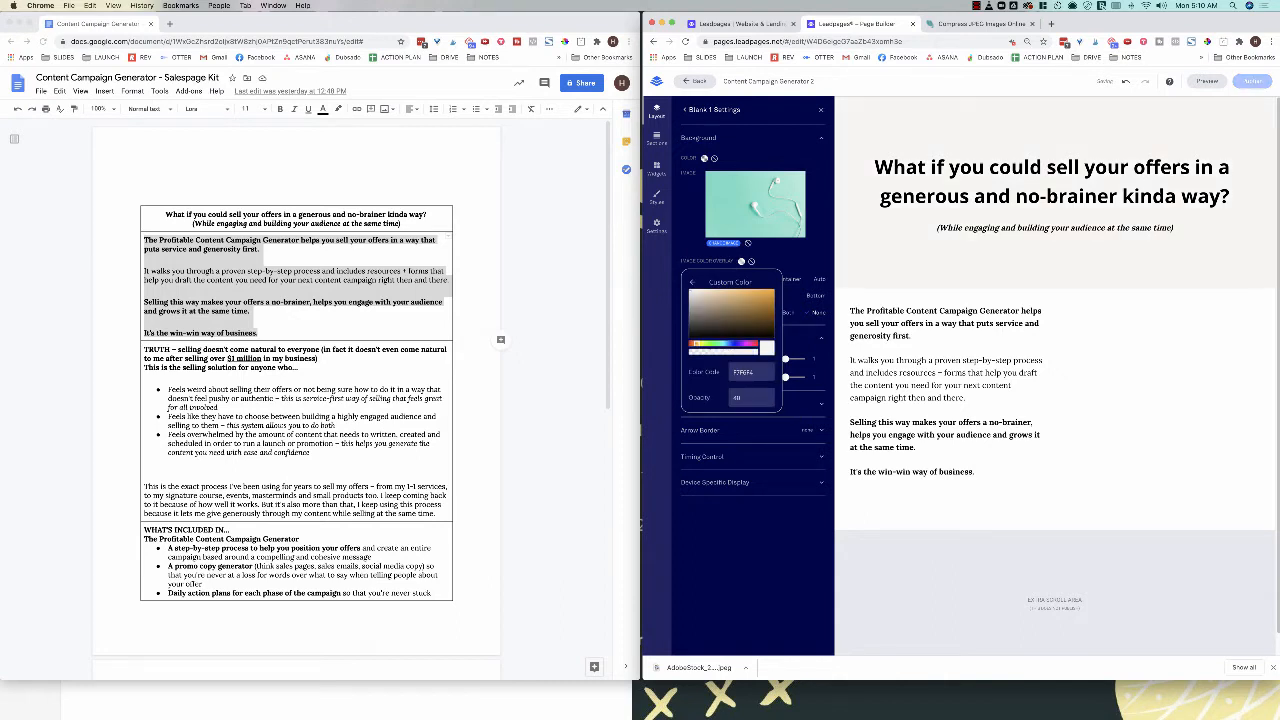
pyautogui.click(757, 548)
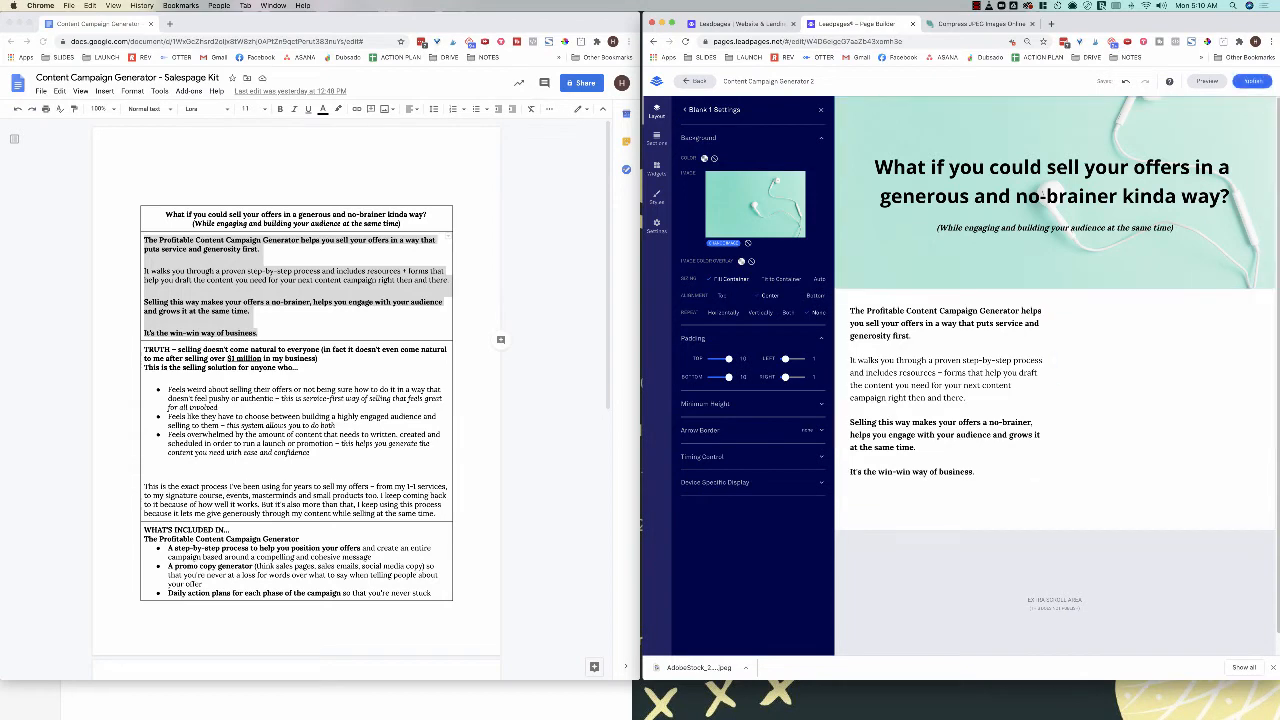
# Step: Add an image widget beside the intro copy in the second section and upload unnamed.png, the tablet mockup, into it
pyautogui.click(656, 165)
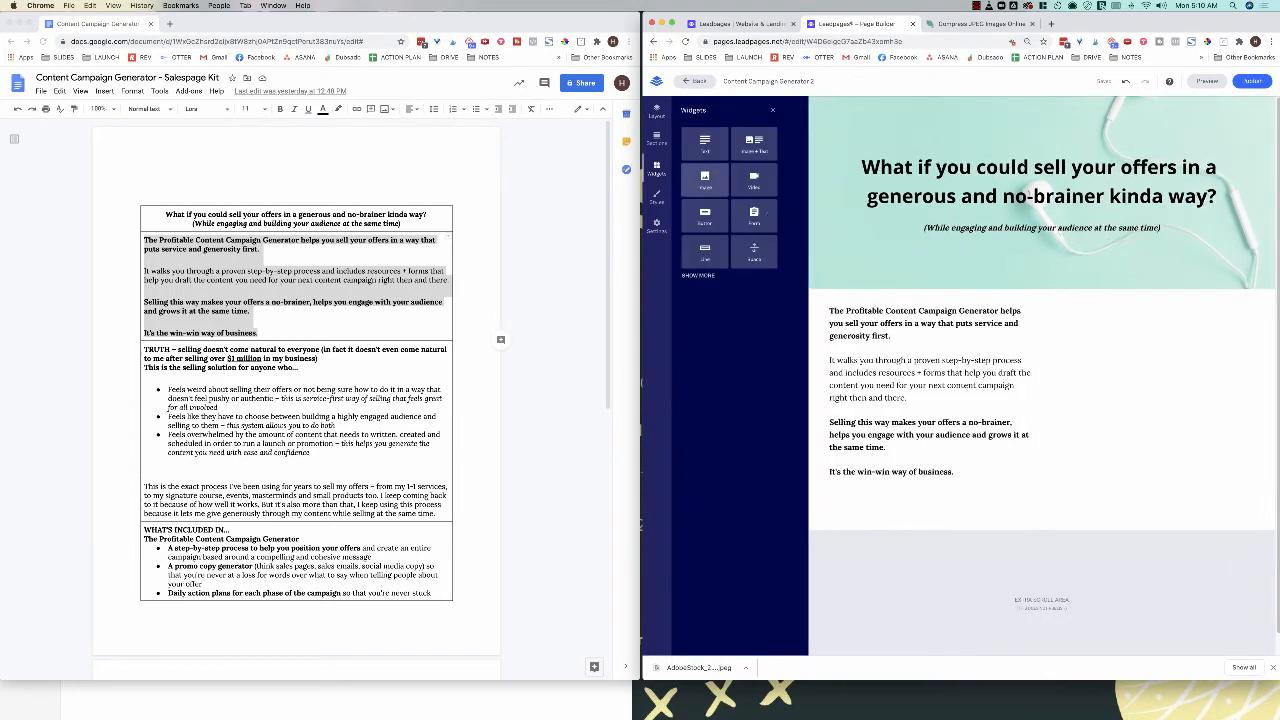
pyautogui.moveTo(704, 180); pyautogui.dragTo(1115, 361)
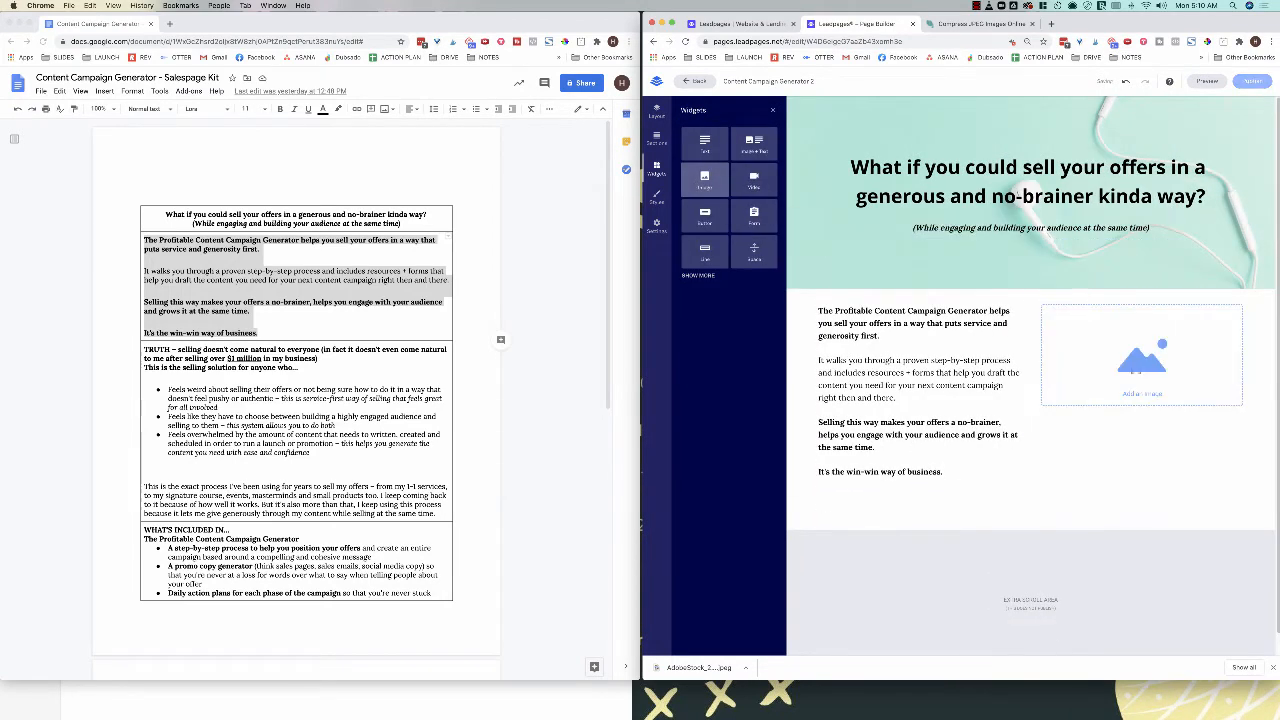
pyautogui.click(500, 700)
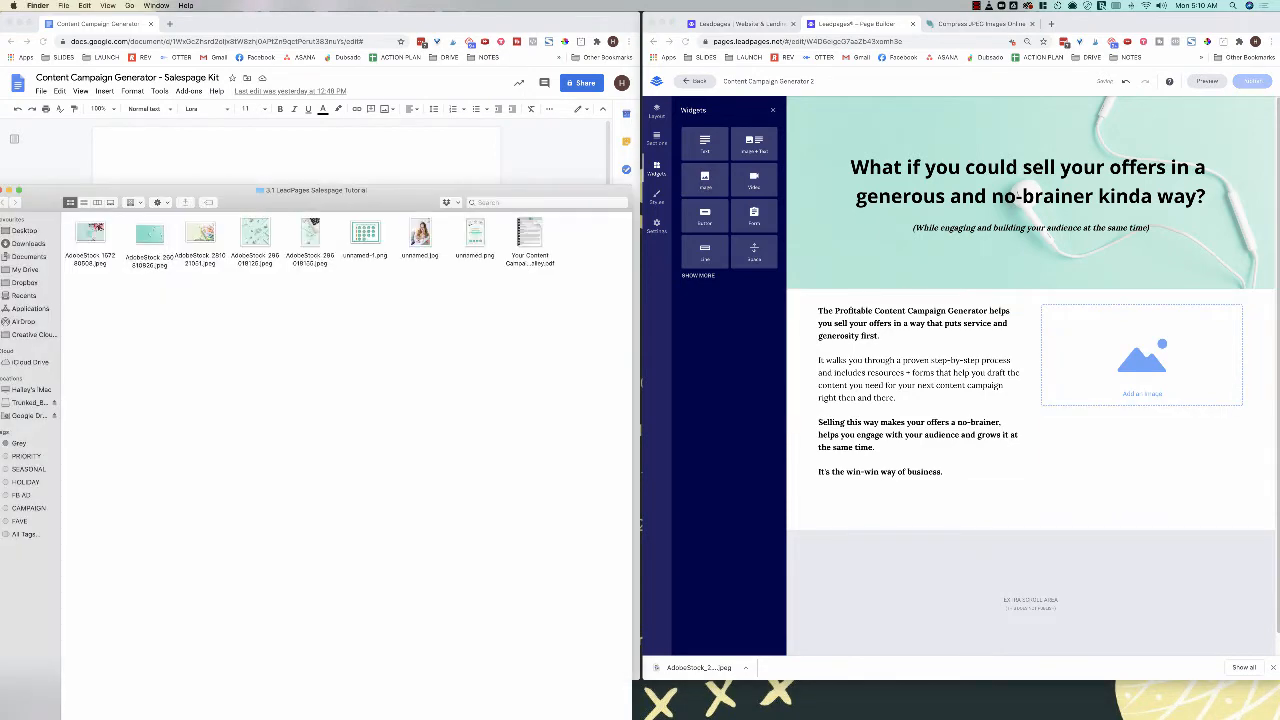
pyautogui.click(1142, 360)
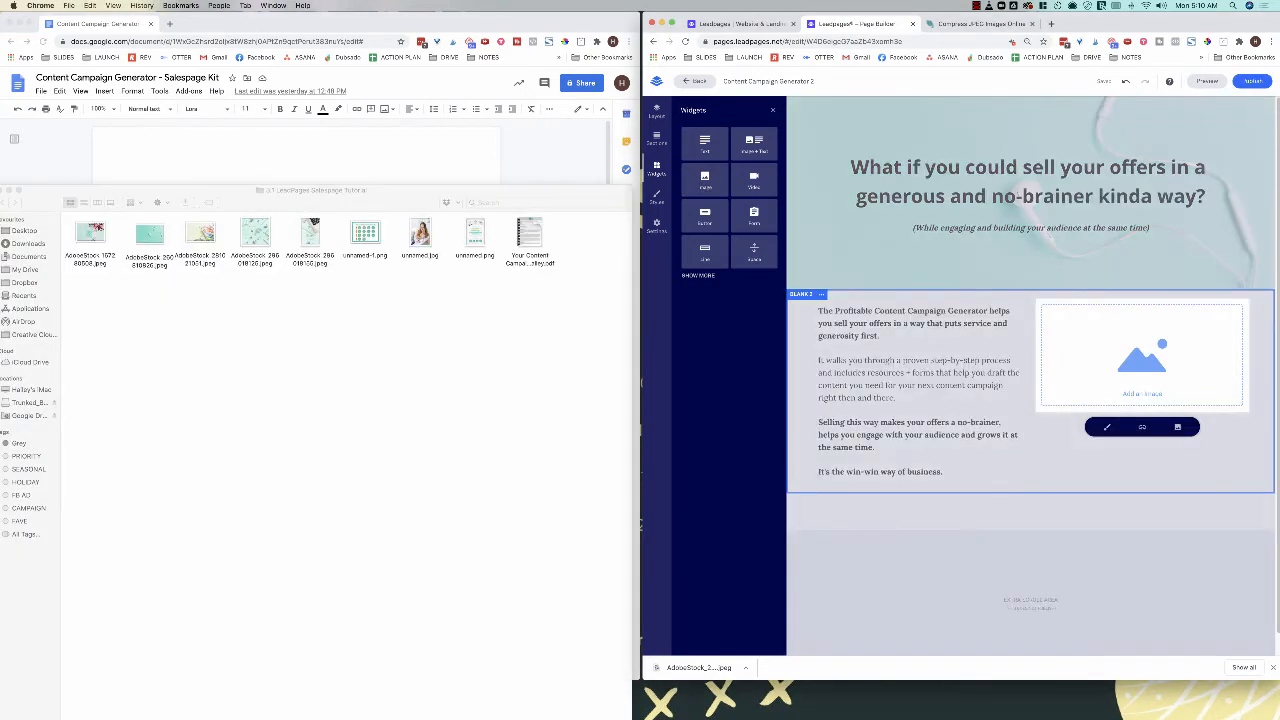
pyautogui.click(1177, 427)
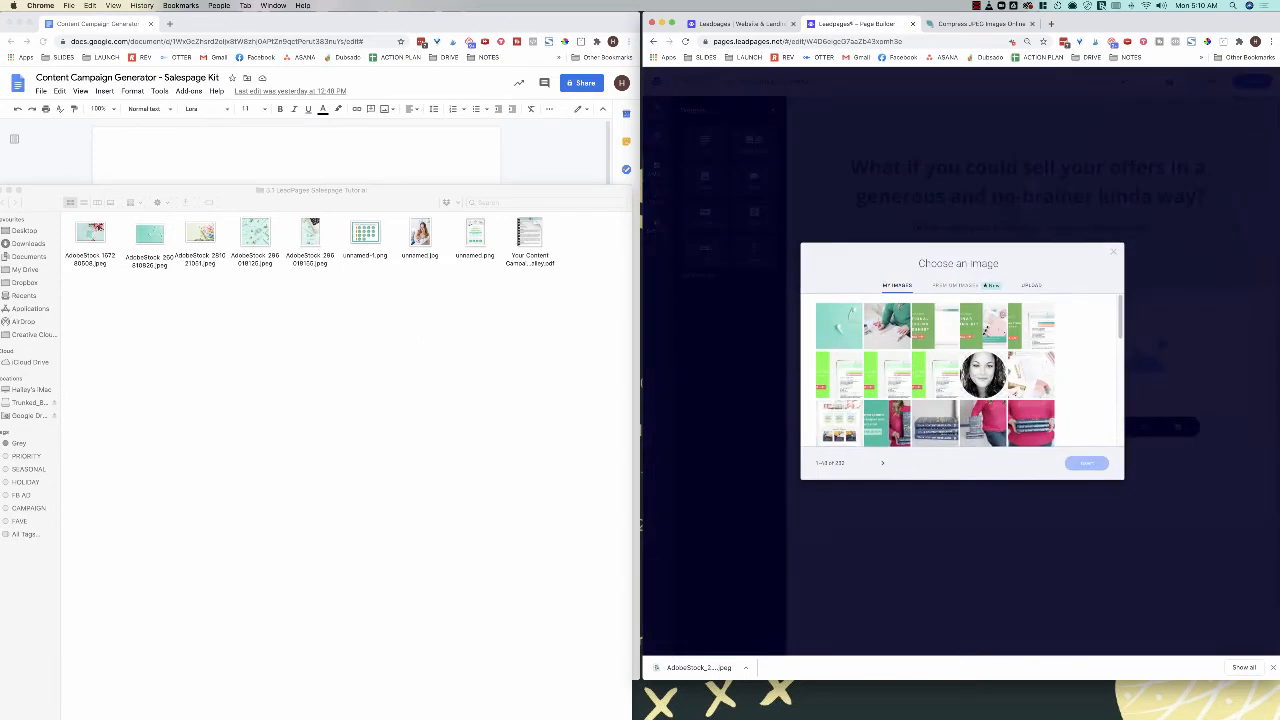
pyautogui.click(1031, 286)
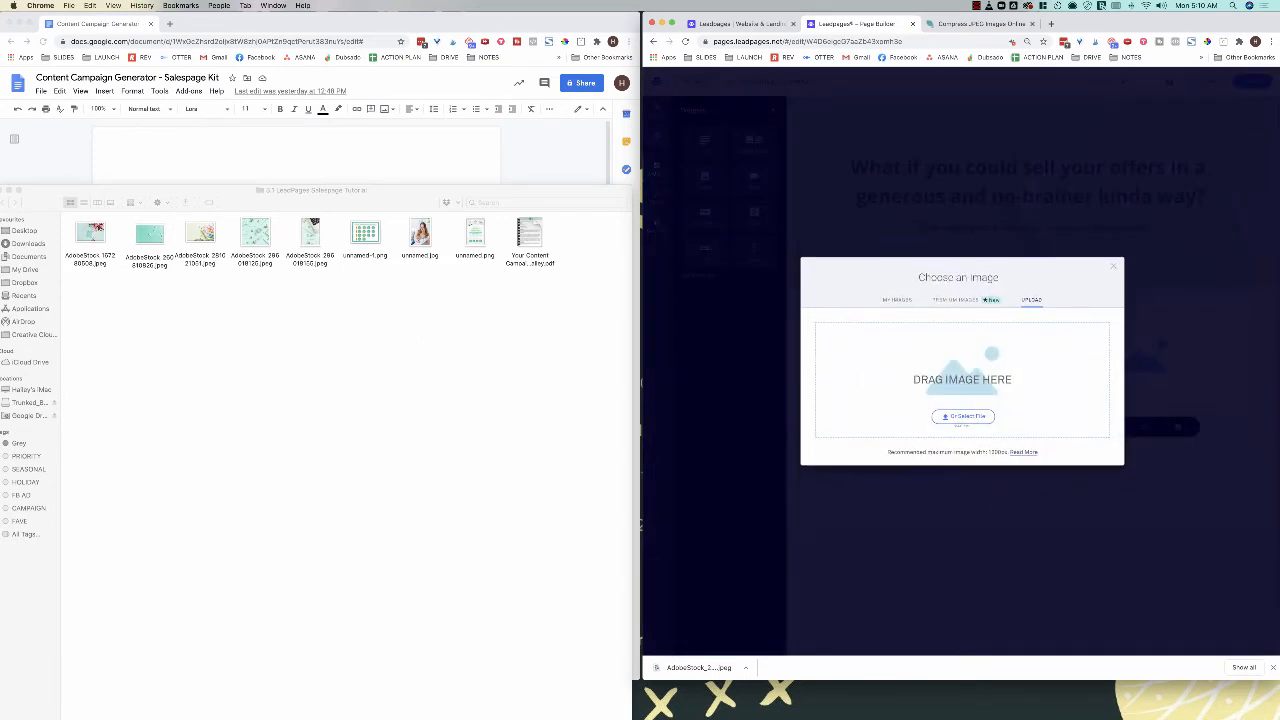
pyautogui.moveTo(475, 236); pyautogui.dragTo(962, 365)
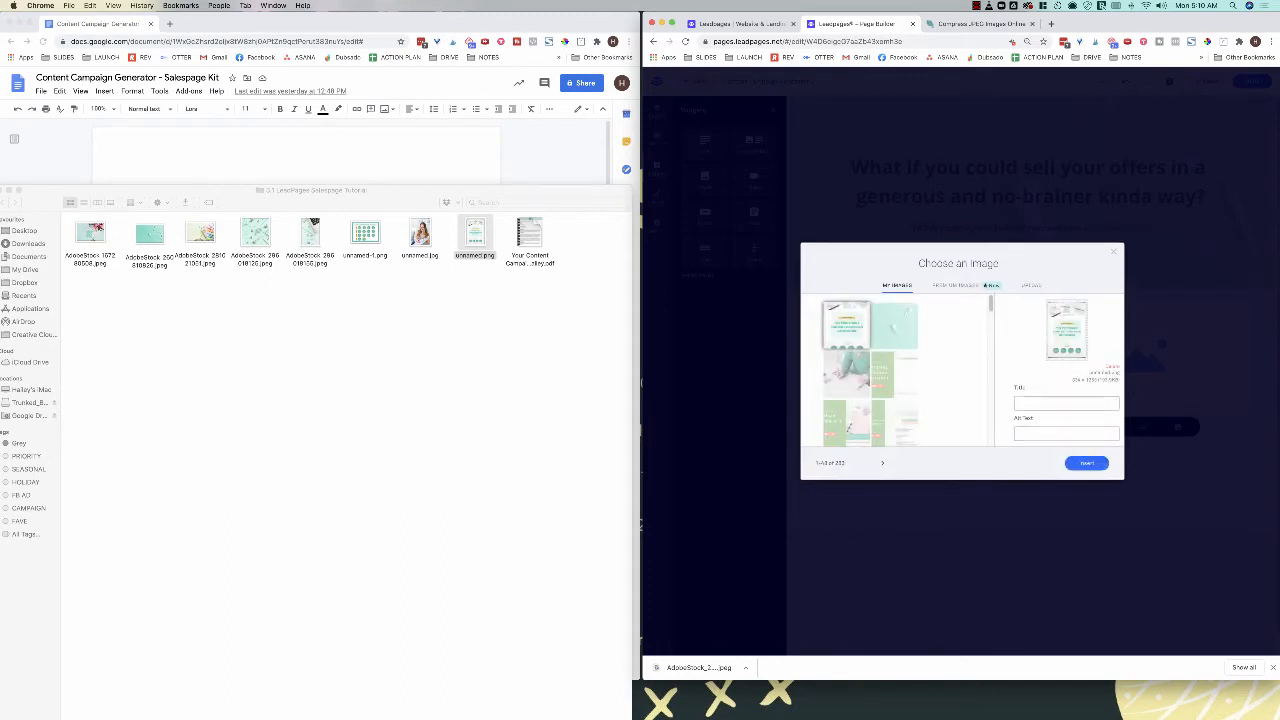
pyautogui.click(1087, 463)
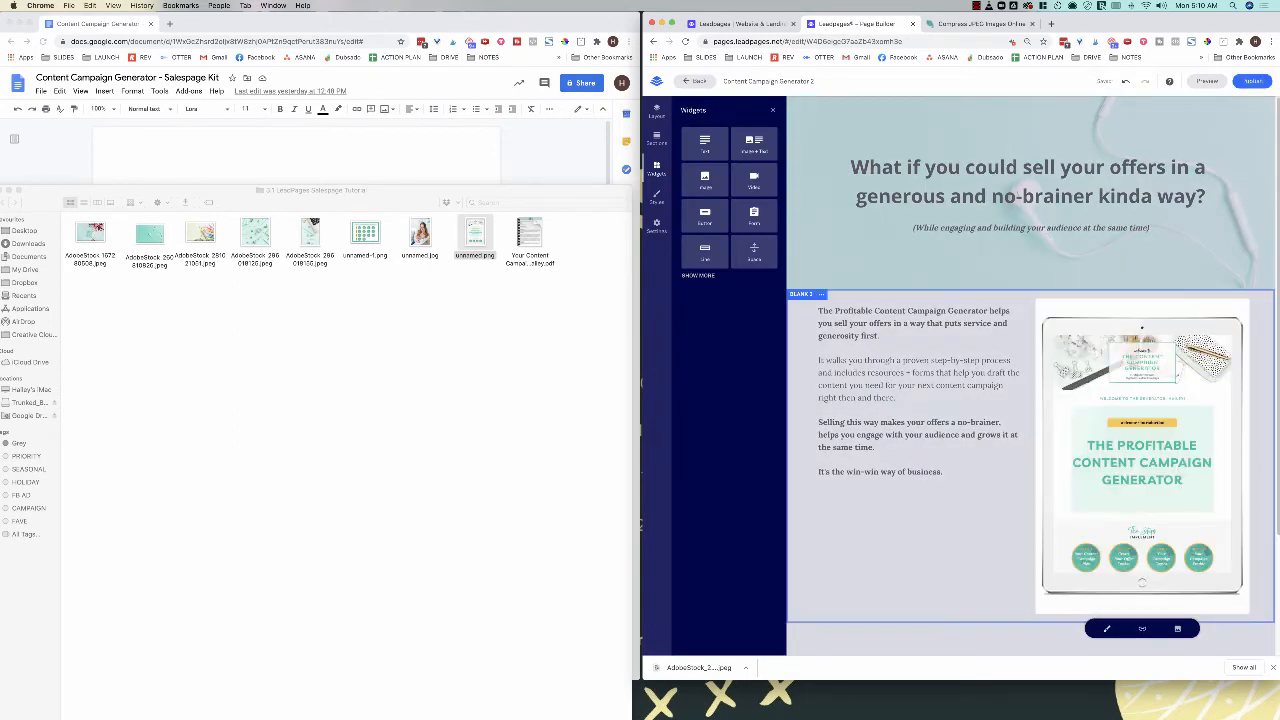
# Step: Reduce the tablet mockup image's width to about 55% and keep it centered in its column
pyautogui.click(1107, 629)
pyautogui.scroll(-2, 1112, 596)
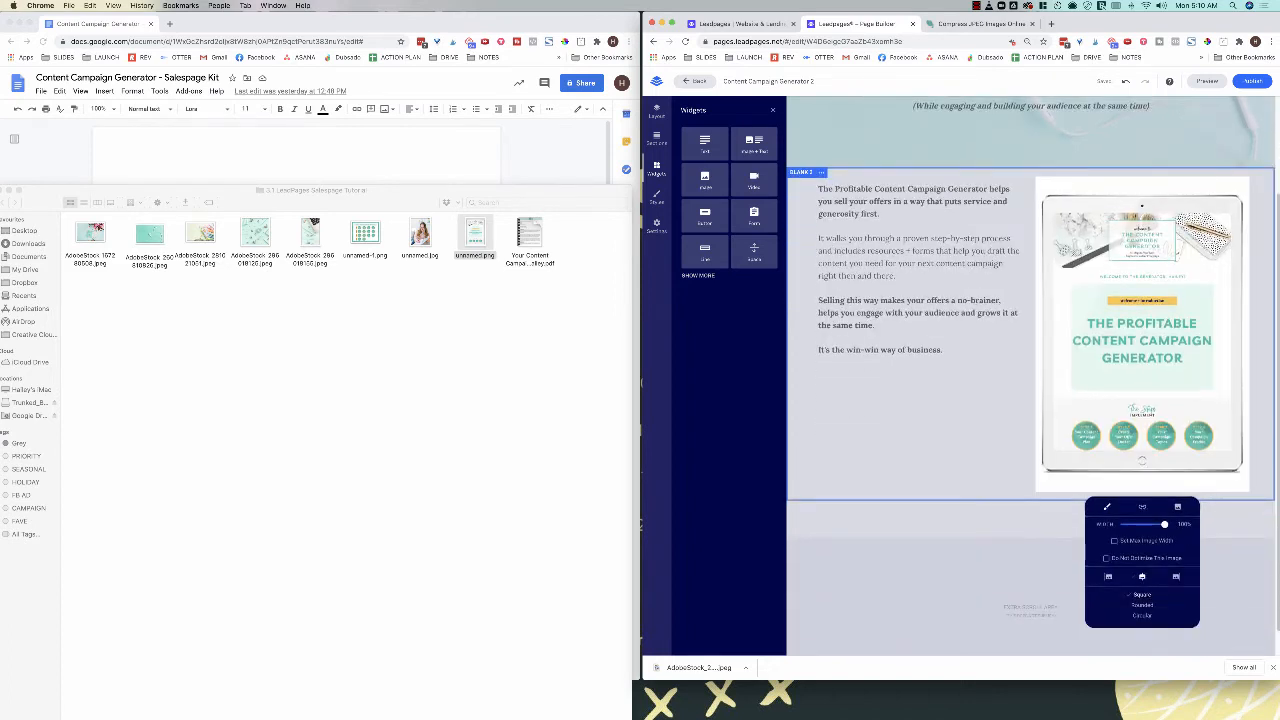
pyautogui.moveTo(1165, 524)
pyautogui.mouseDown()
pyautogui.moveTo(1138, 524)
pyautogui.moveTo(1144, 510)
pyautogui.mouseUp()
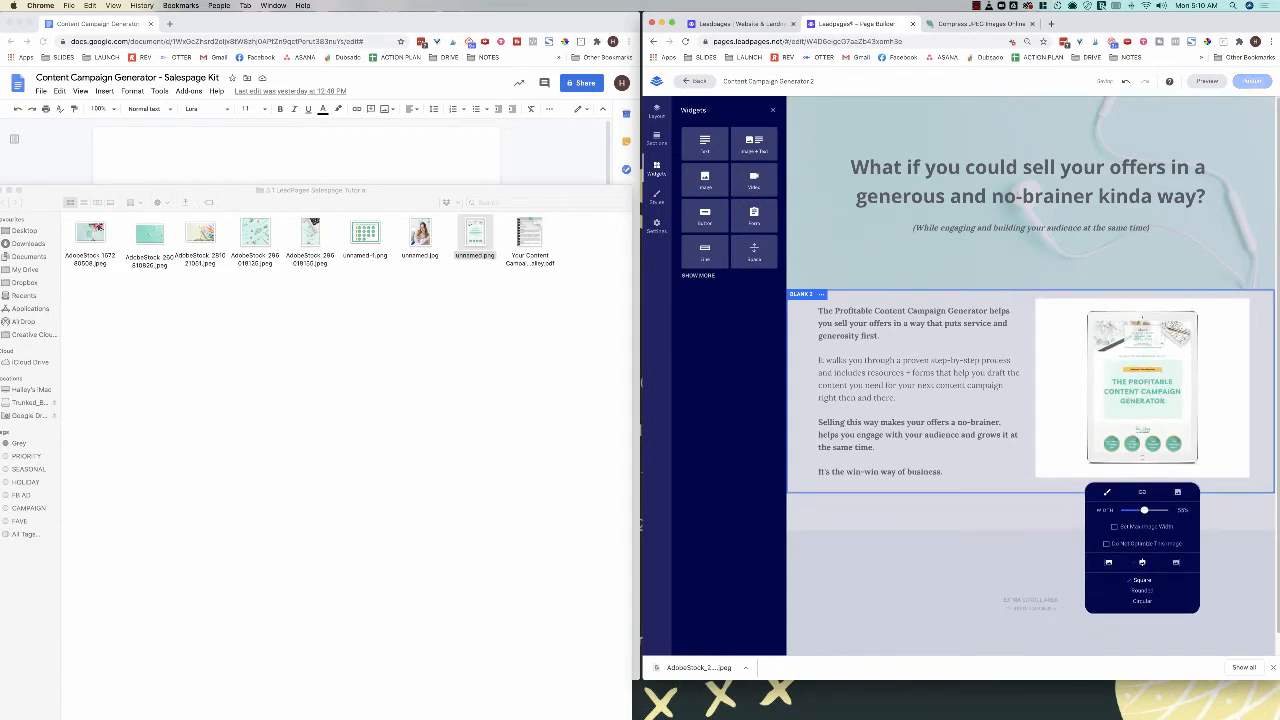
pyautogui.click(1108, 562)
pyautogui.click(1142, 562)
pyautogui.click(1040, 564)
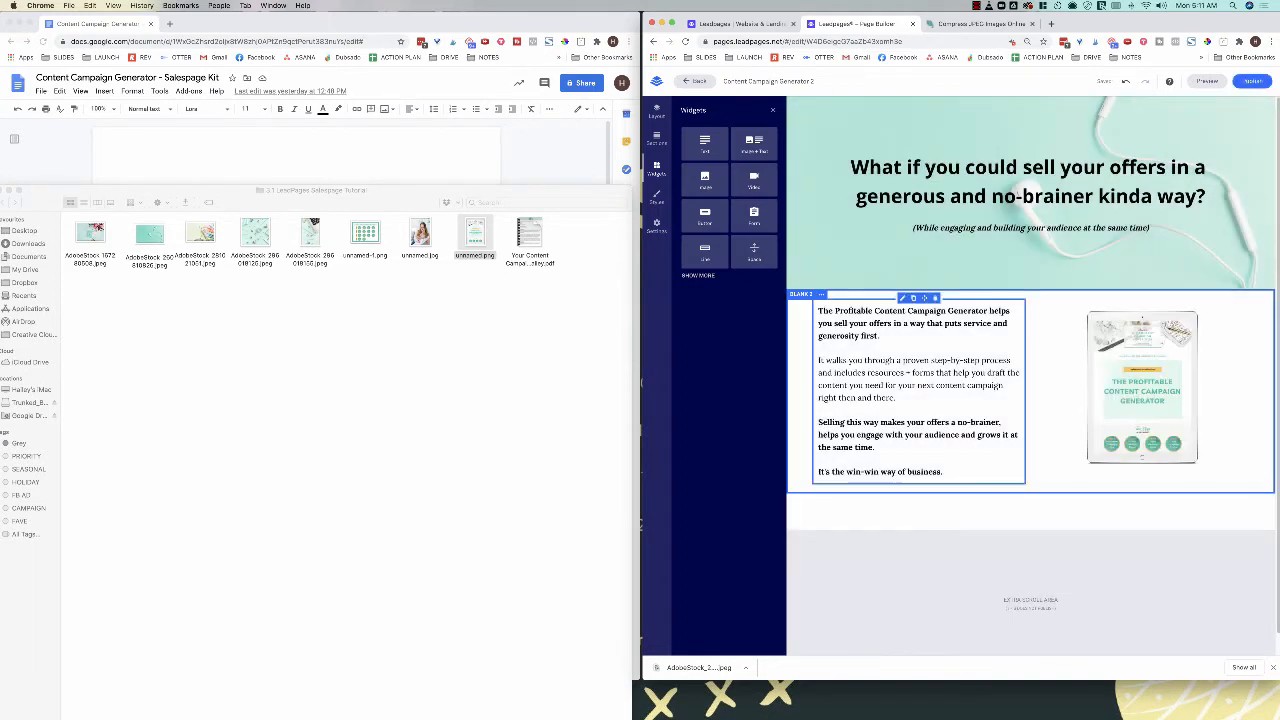
pyautogui.scroll(-1, 1040, 400)
pyautogui.scroll(1, 1040, 400)
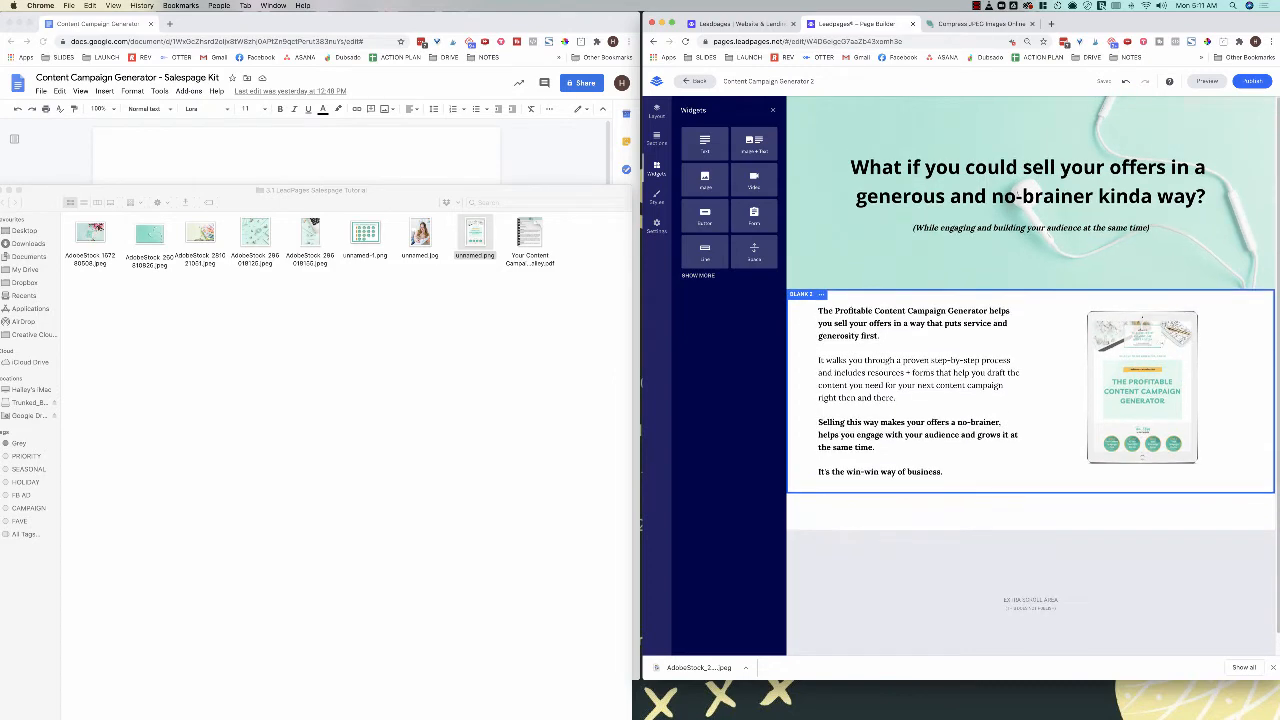
# Step: Add a blank single-column section directly below the intro copy and tablet image
pyautogui.click(545, 155)
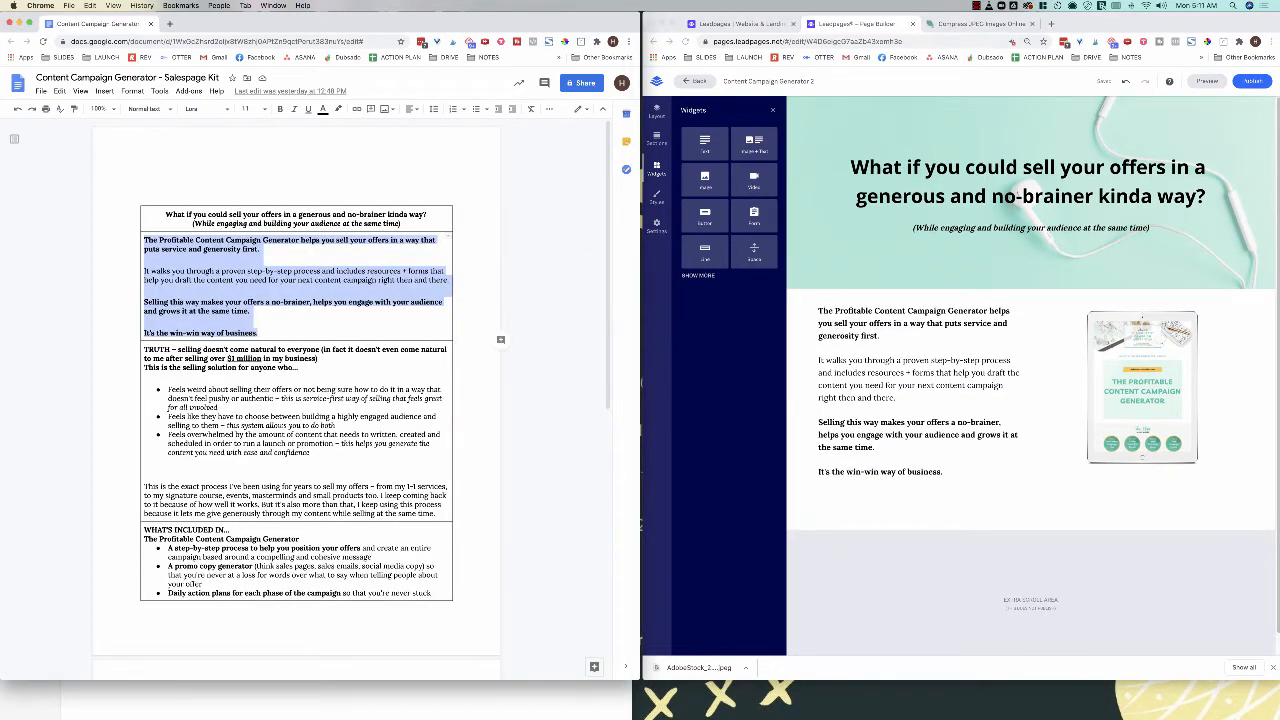
pyautogui.click(656, 138)
pyautogui.click(656, 138)
pyautogui.click(728, 141)
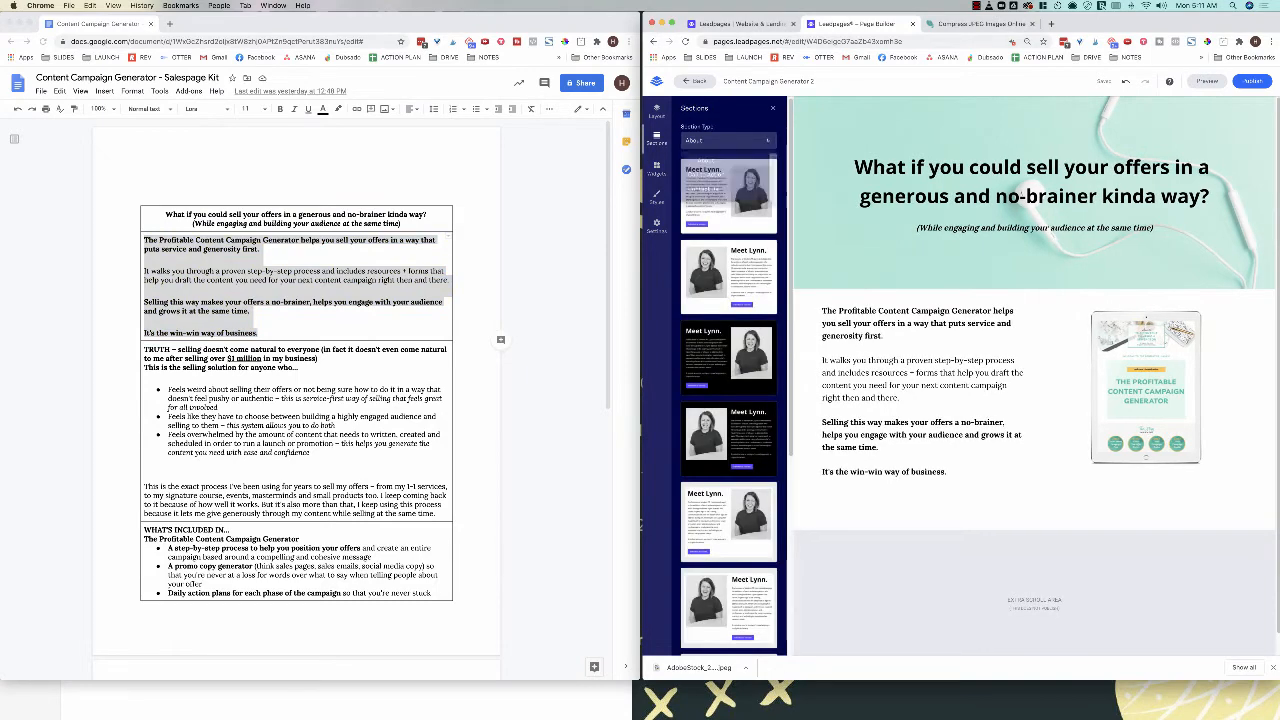
pyautogui.click(706, 247)
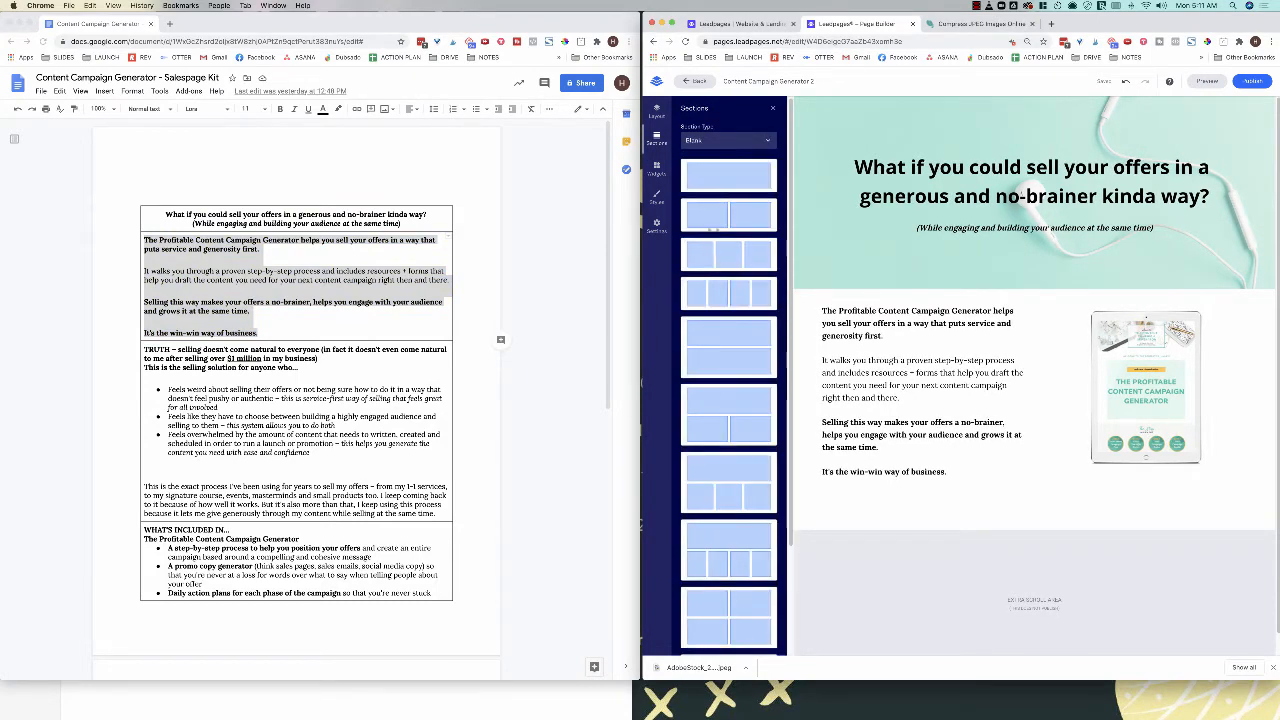
pyautogui.moveTo(724, 177); pyautogui.dragTo(1046, 562)
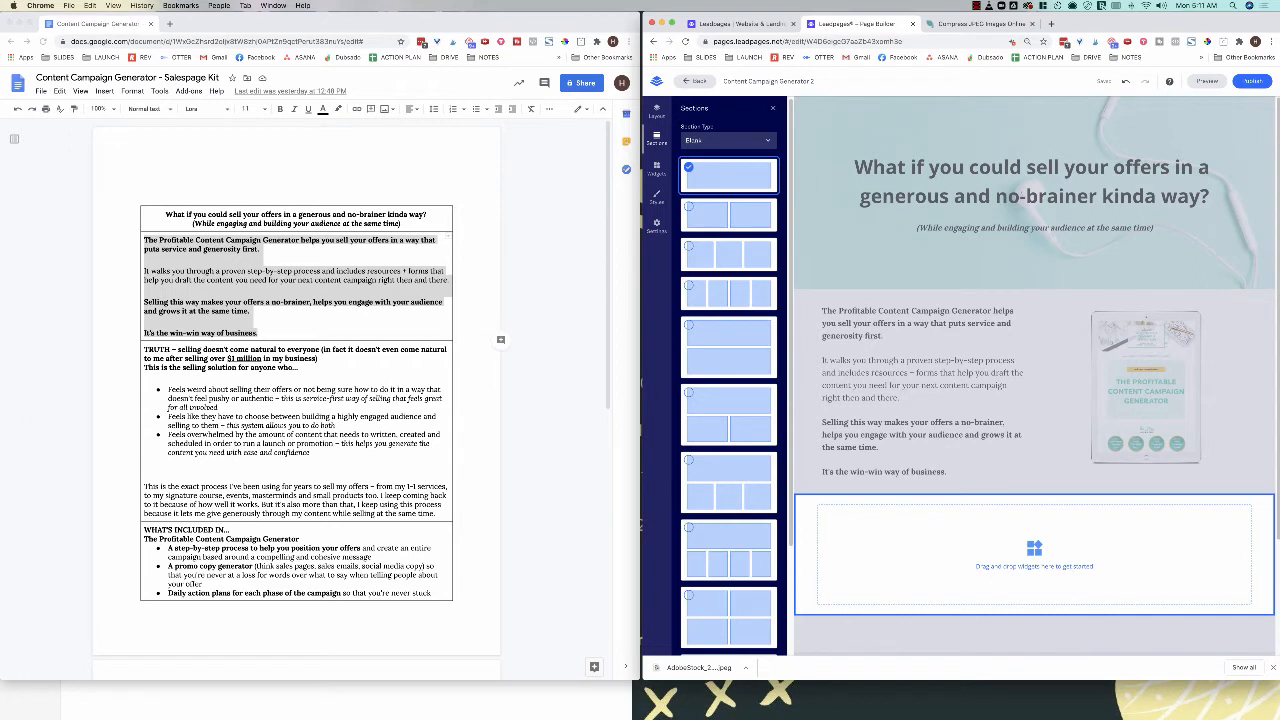
# Step: Copy the TRUTH headline, the line beneath it and the three bullet points from the sales page document
pyautogui.click(241, 486)
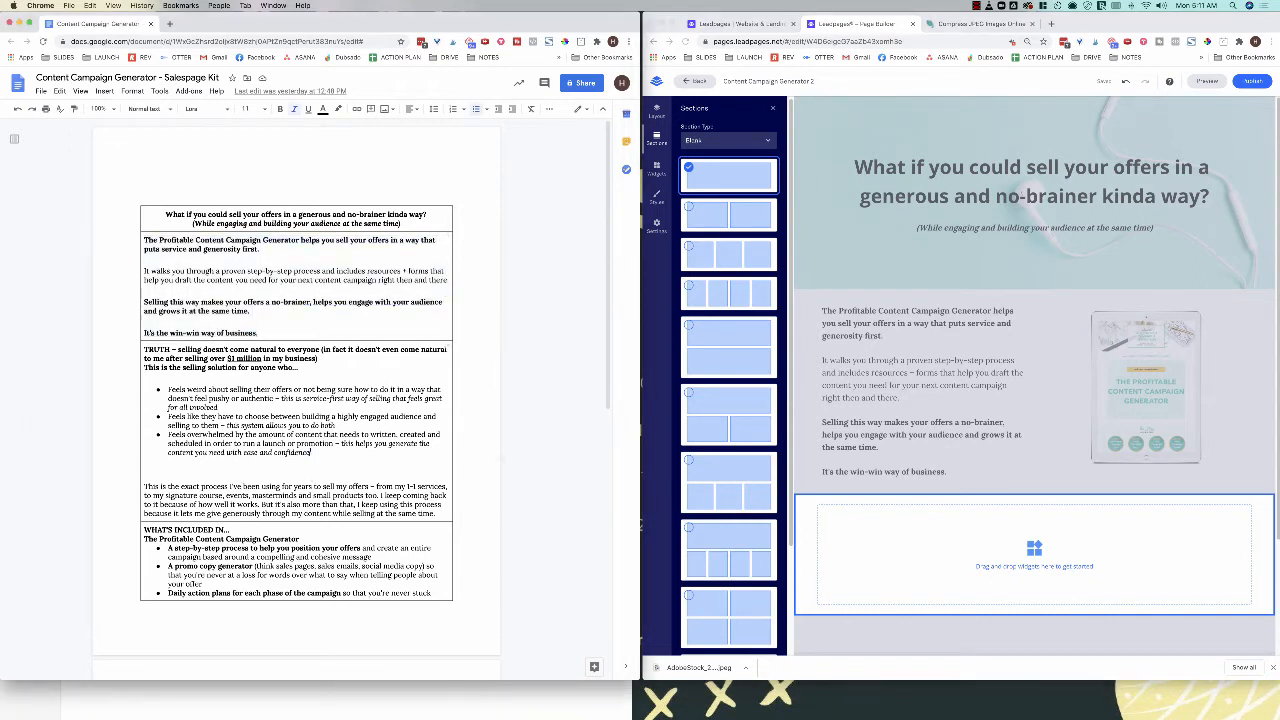
pyautogui.click(311, 452)
pyautogui.moveTo(310, 452); pyautogui.dragTo(145, 349)
pyautogui.press('super+c')
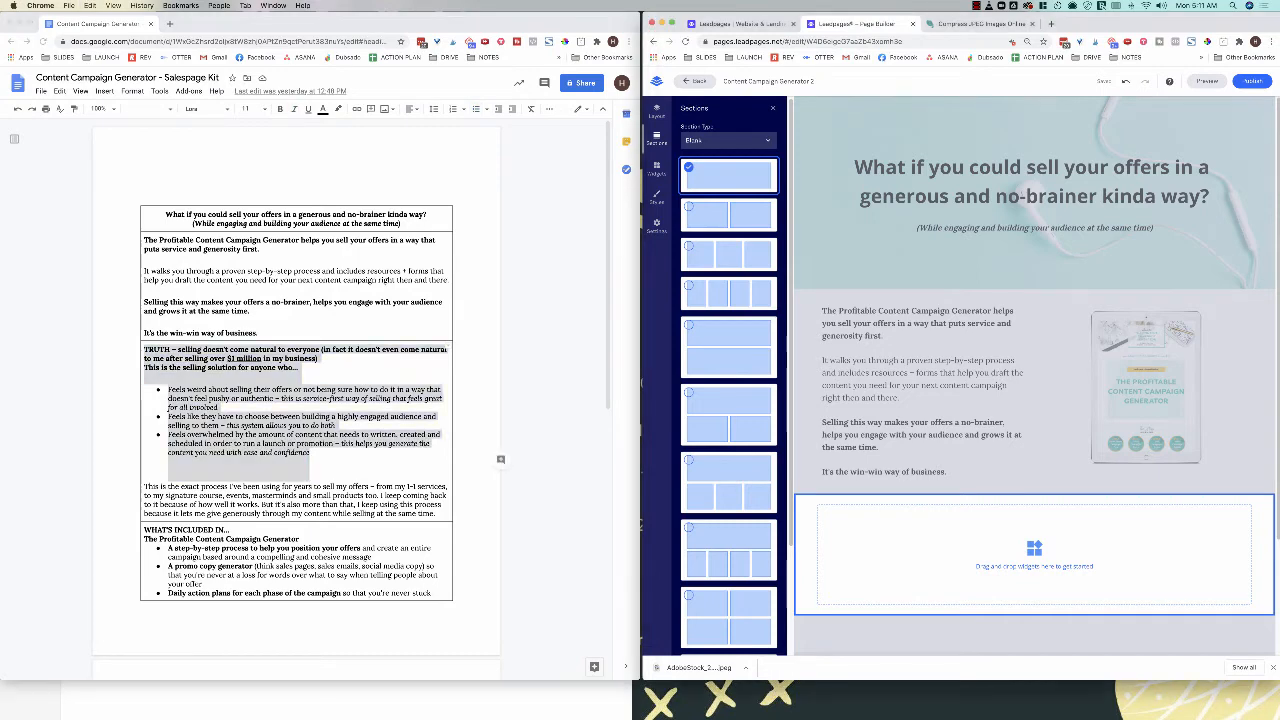
# Step: Add a text widget to the new blank section and replace its placeholder with the copied TRUTH copy
pyautogui.click(656, 168)
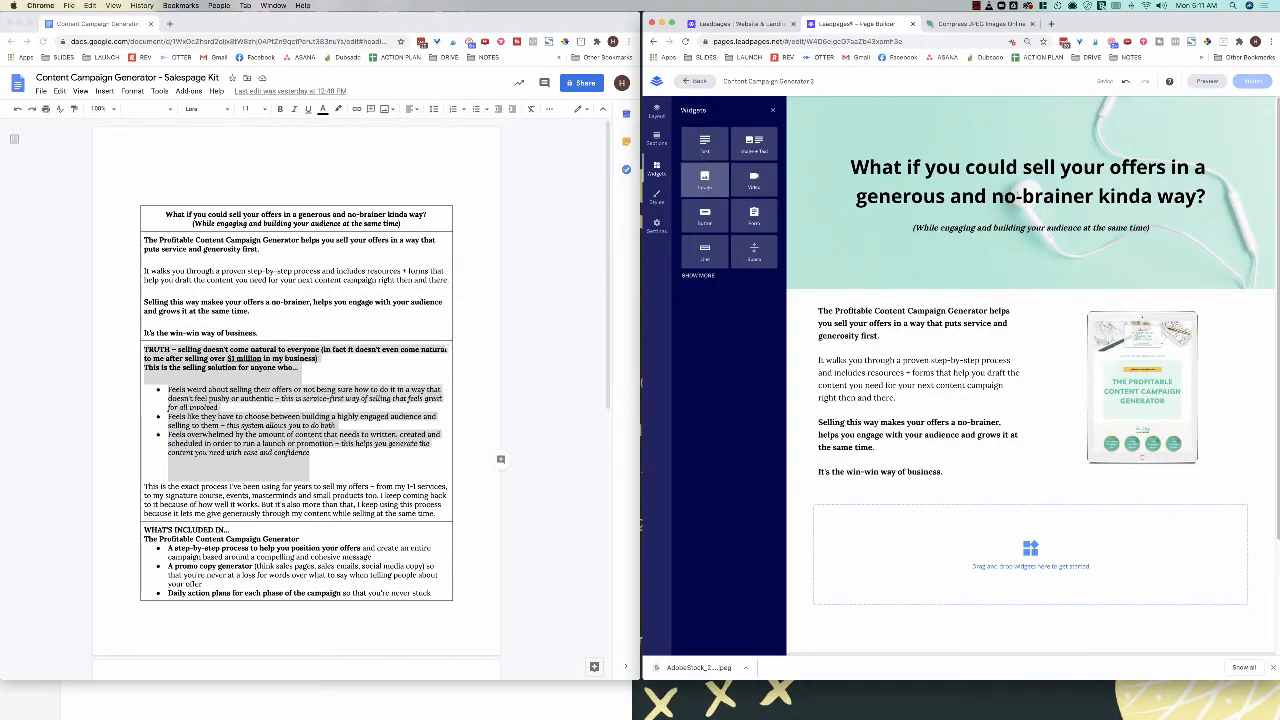
pyautogui.moveTo(710, 150); pyautogui.dragTo(1010, 545)
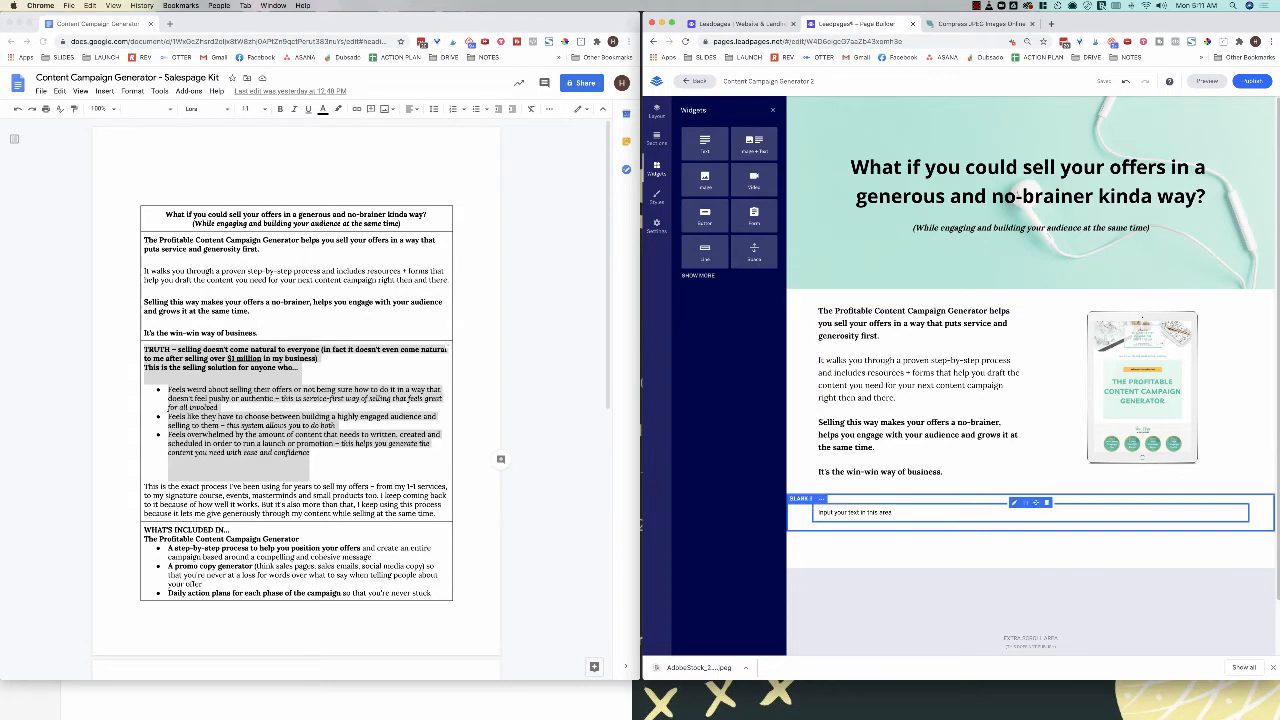
pyautogui.tripleClick(880, 512)
pyautogui.press('super+v')
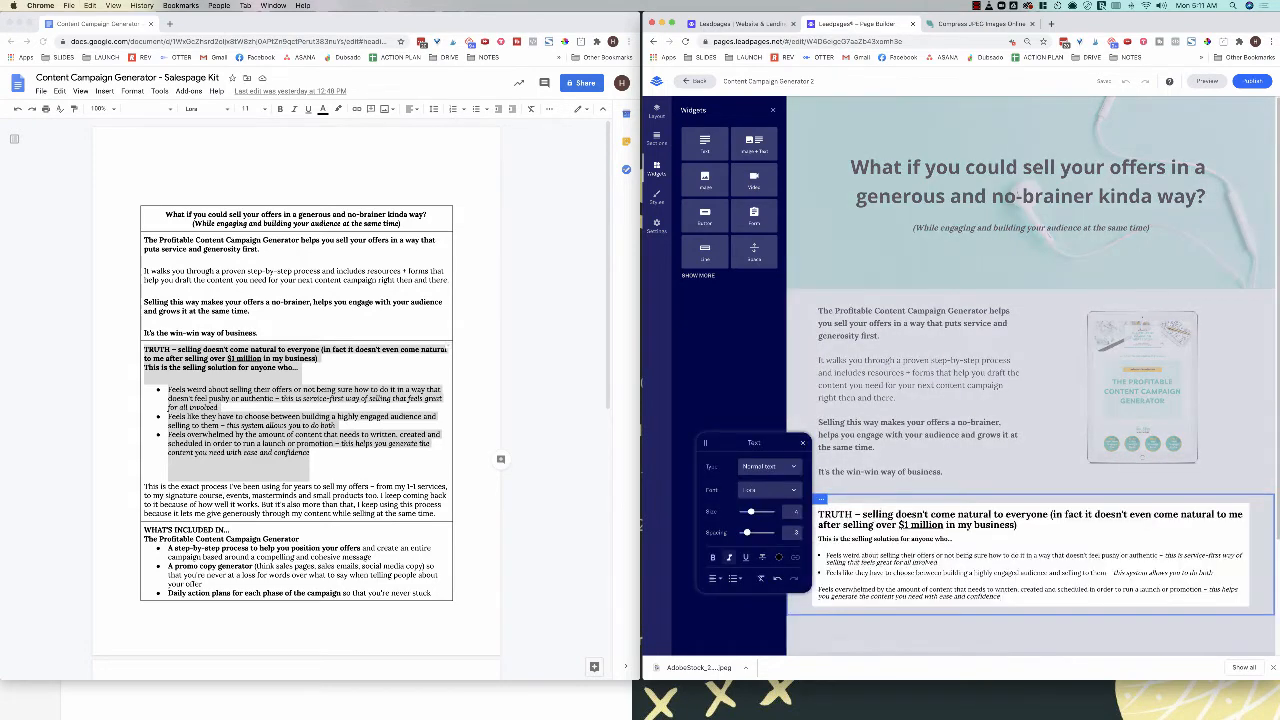
# Step: Enlarge the TRUTH headline to text size 7
pyautogui.tripleClick(905, 523)
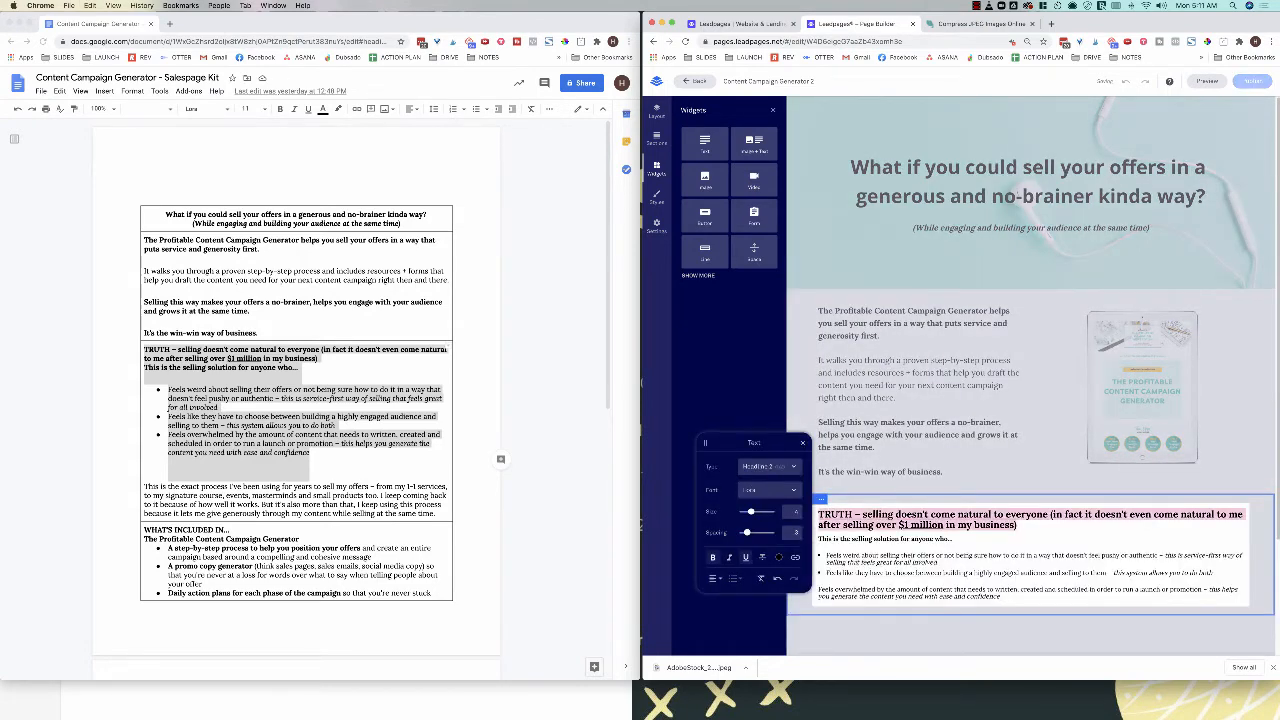
pyautogui.moveTo(751, 511); pyautogui.dragTo(762, 511)
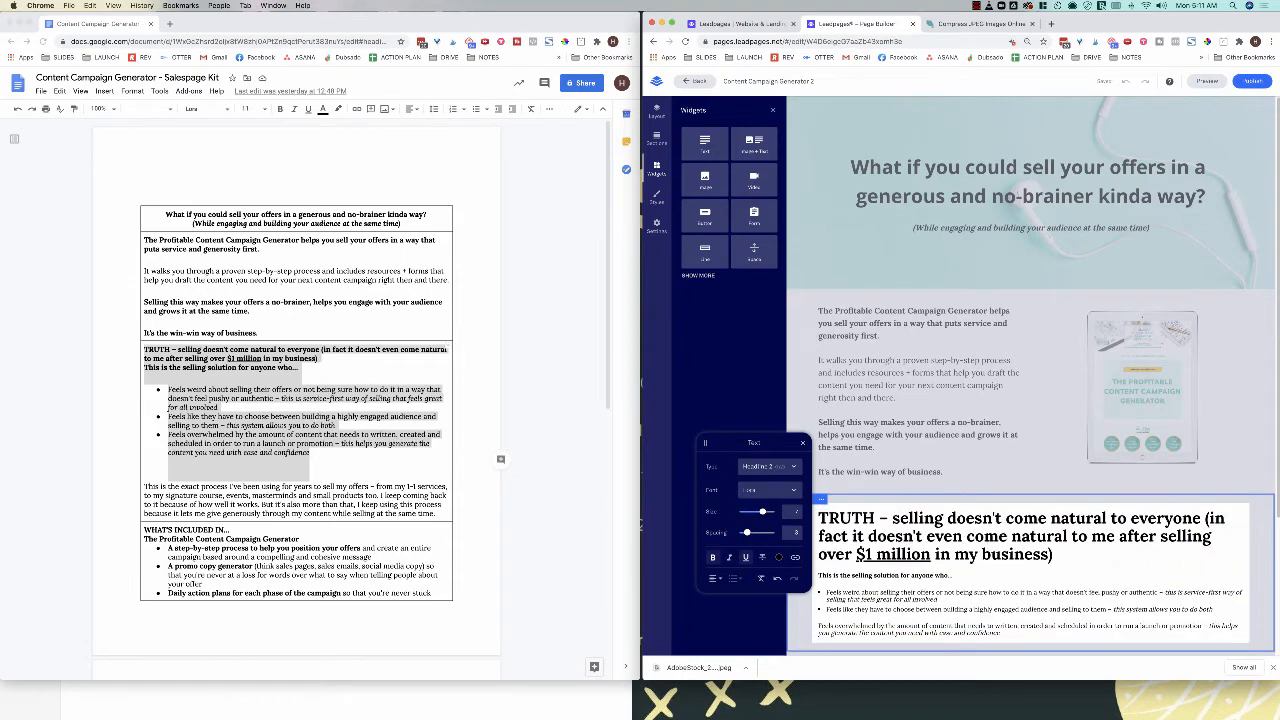
# Step: Try text sizes 7 and 5 on the copy below the TRUTH headline, and undo the latest changes
pyautogui.moveTo(1001, 633); pyautogui.dragTo(819, 575)
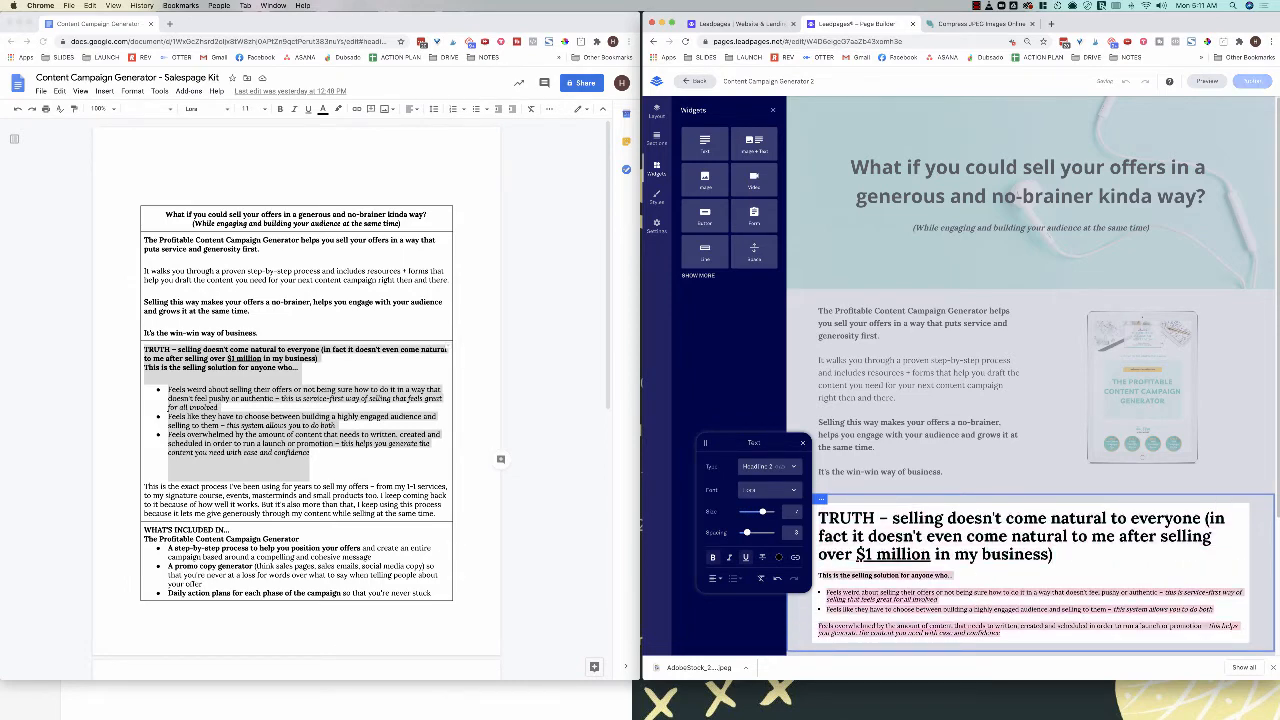
pyautogui.moveTo(751, 511); pyautogui.dragTo(762, 511)
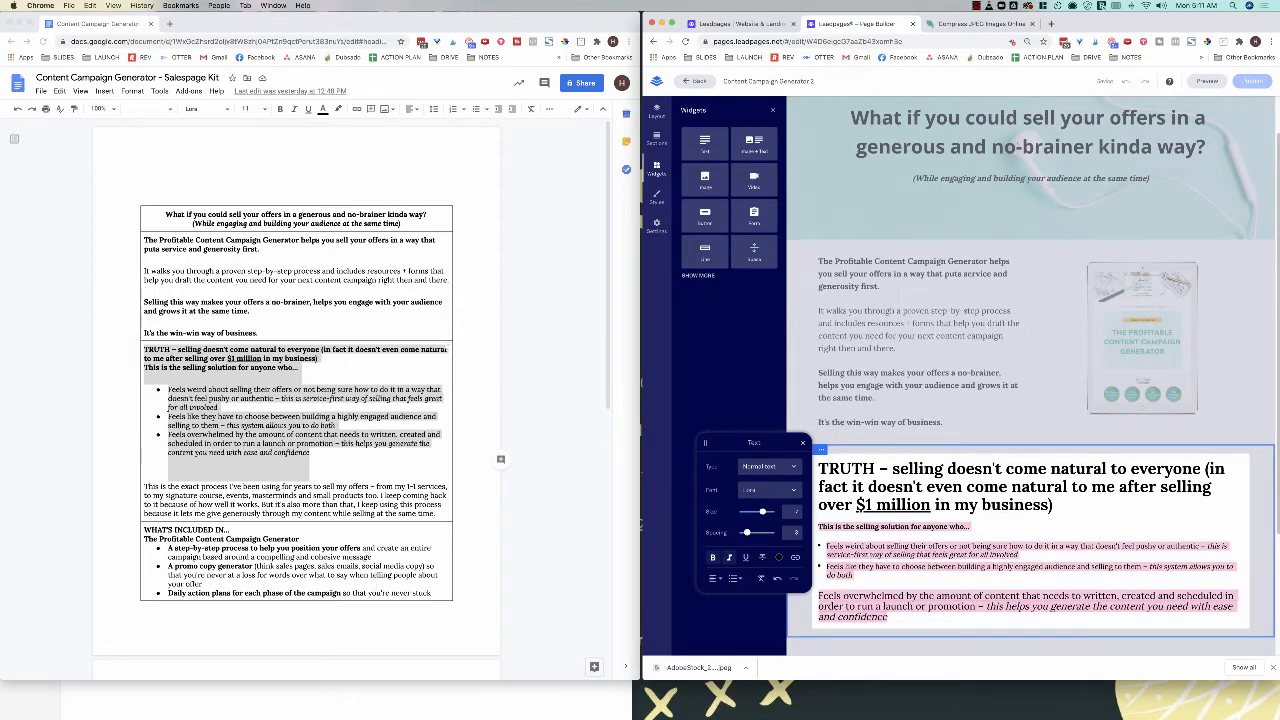
pyautogui.click(795, 512)
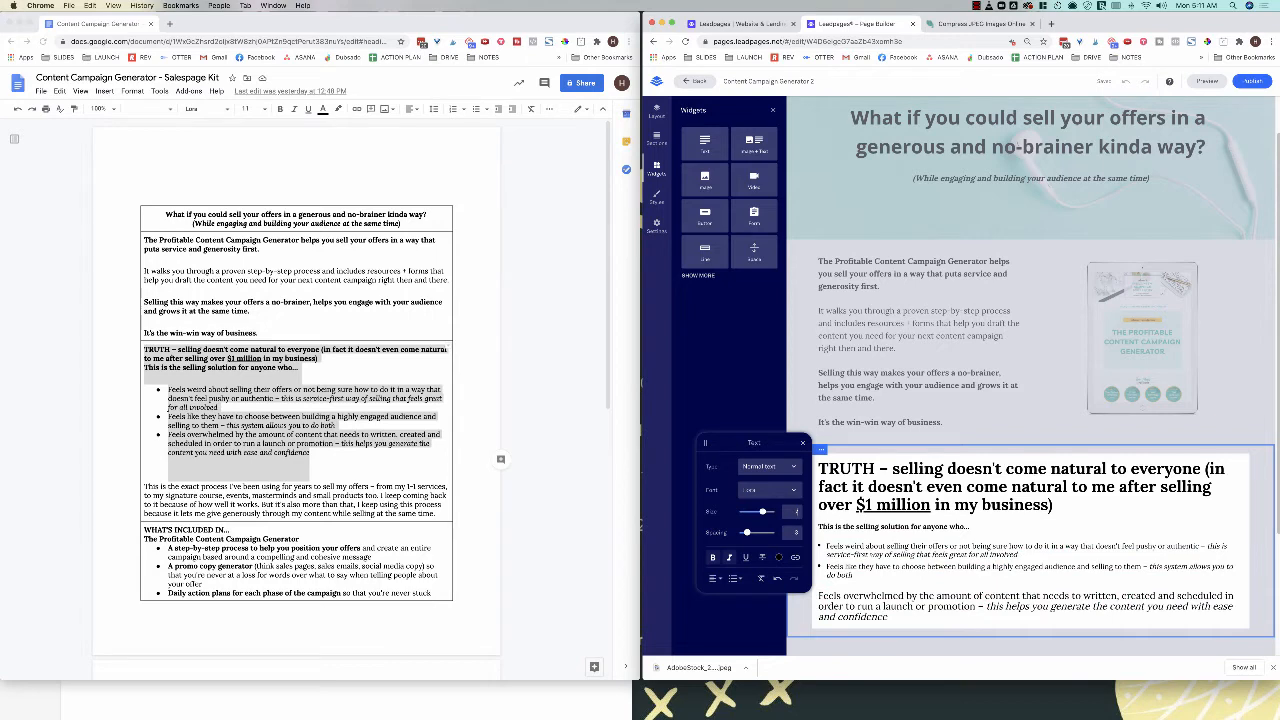
pyautogui.write('5')
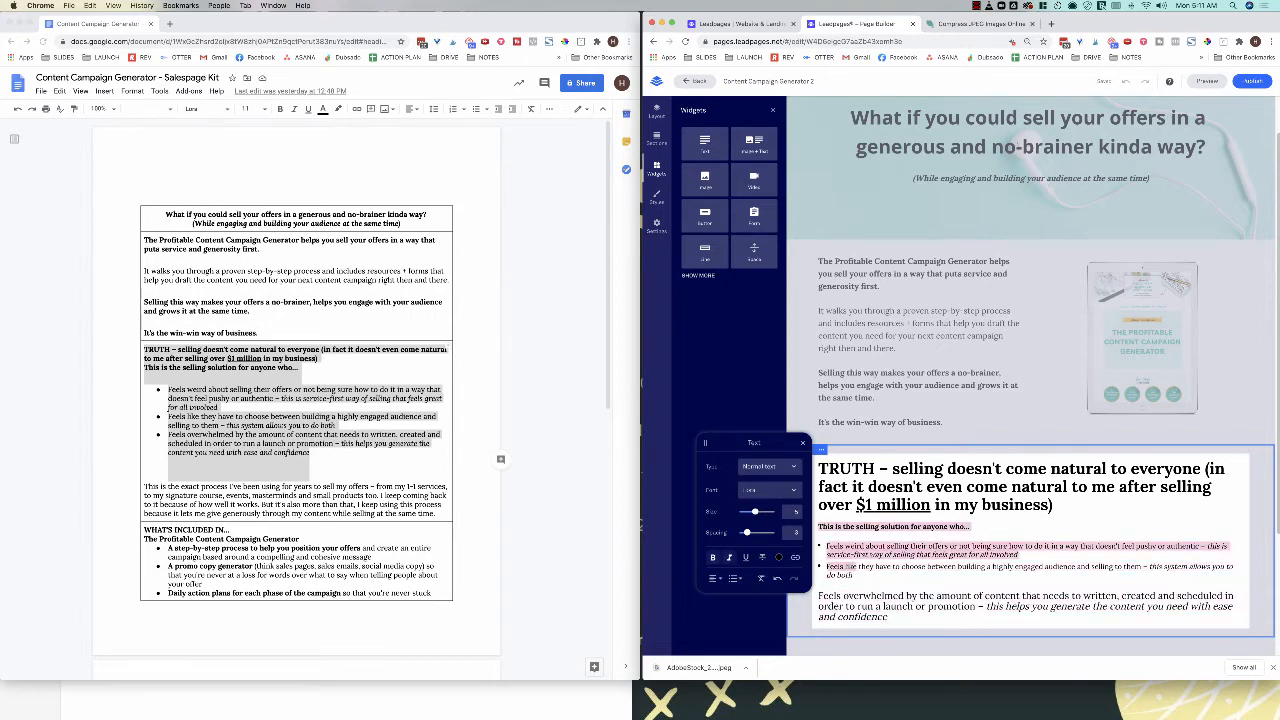
pyautogui.press('super+z')
pyautogui.press('super+z')
pyautogui.press('super+z')
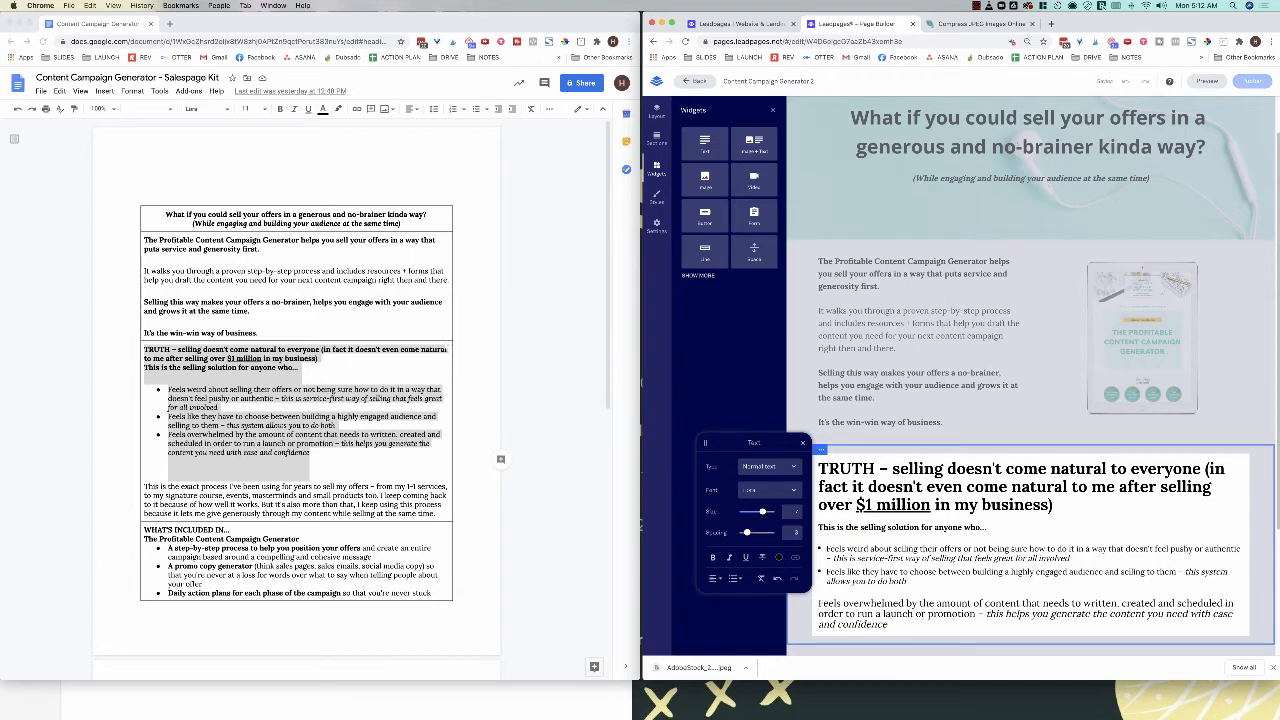
# Step: Try resizing the final "Feels overwhelmed" paragraph and setting the line spacing of the copy below the headline to 4
pyautogui.moveTo(888, 625); pyautogui.dragTo(819, 603)
pyautogui.press('super+x')
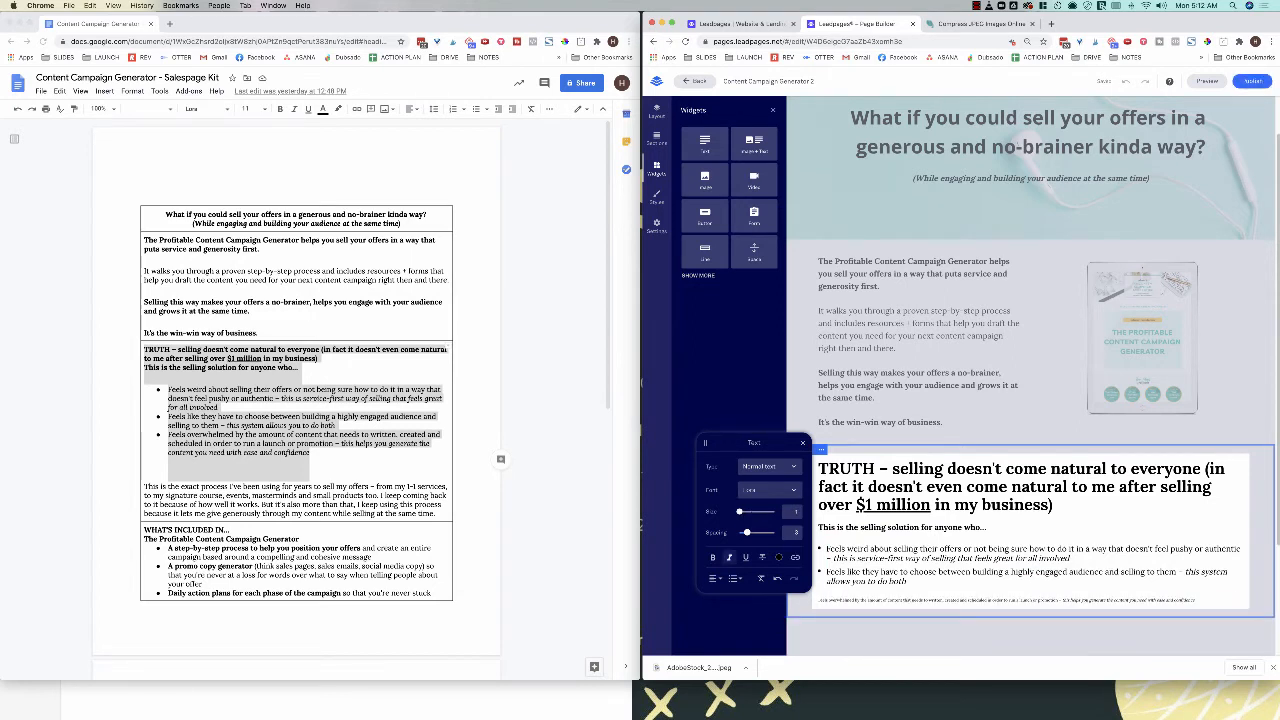
pyautogui.press('super+v')
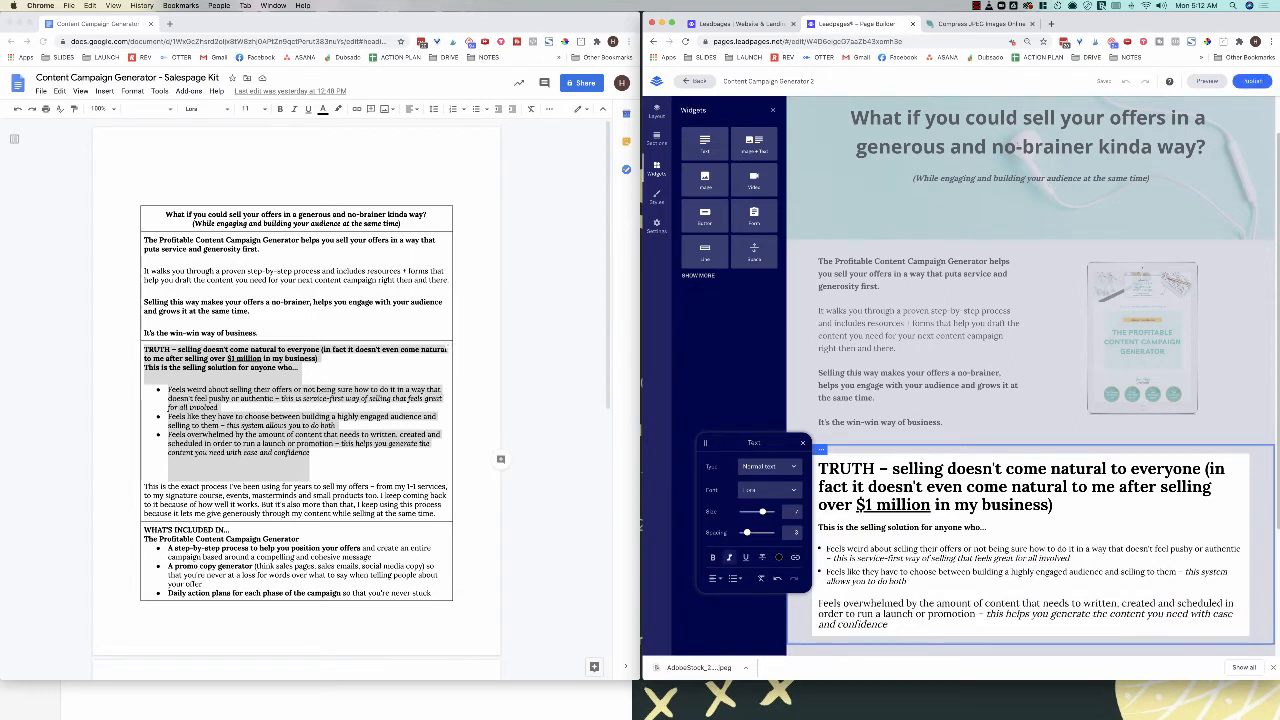
pyautogui.moveTo(888, 625); pyautogui.dragTo(819, 603)
pyautogui.click(897, 613)
pyautogui.moveTo(888, 625); pyautogui.dragTo(819, 603)
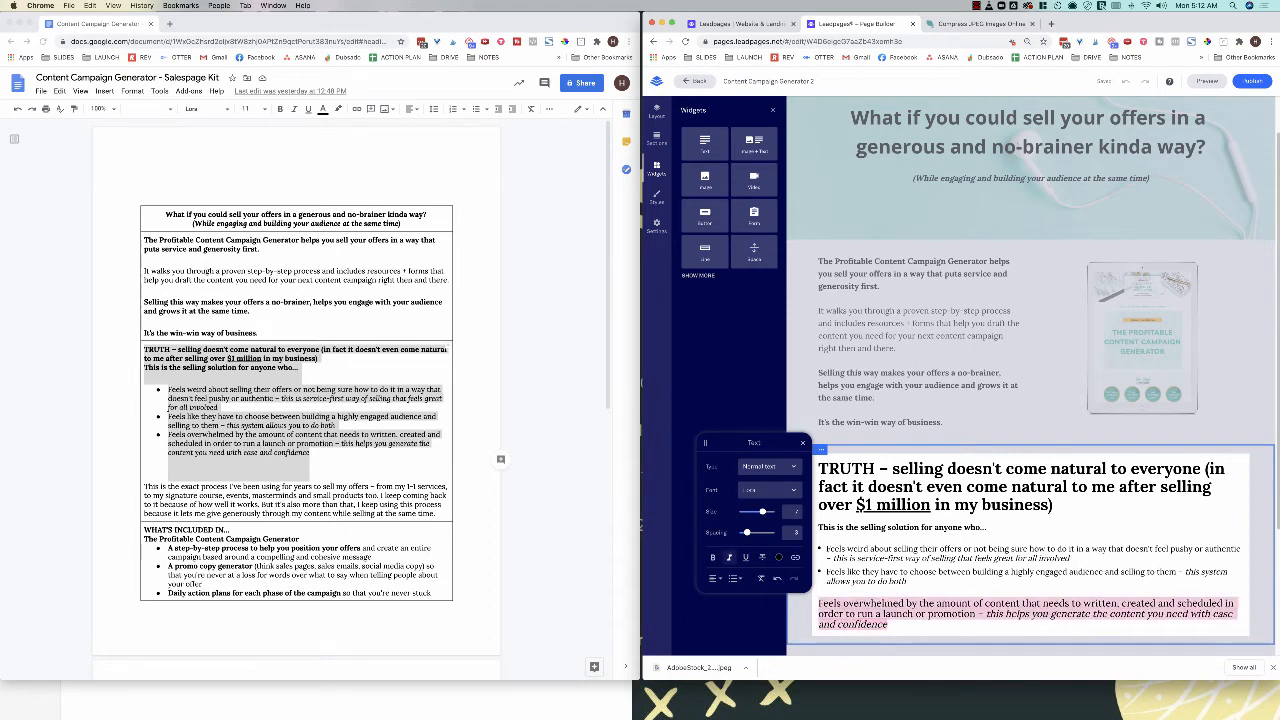
pyautogui.moveTo(888, 625); pyautogui.dragTo(755, 532)
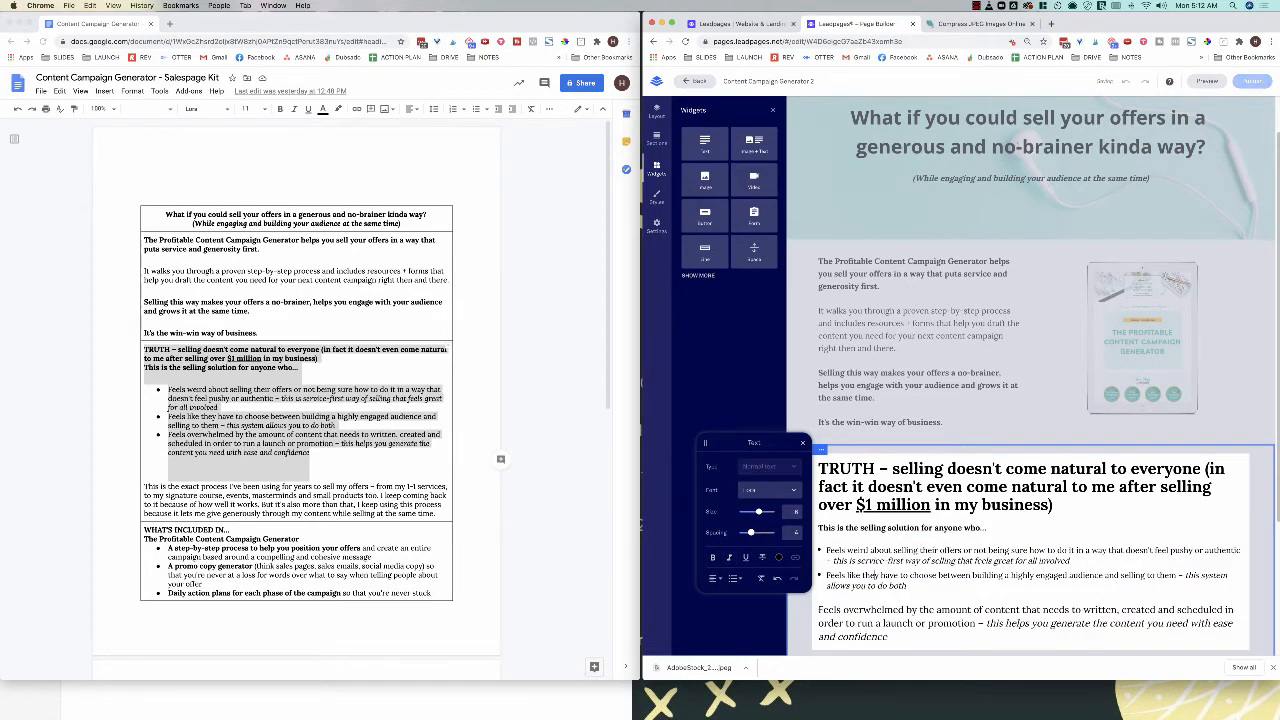
# Step: Clear the formatting from all the text below the TRUTH headline
pyautogui.click(880, 575)
pyautogui.click(885, 487)
pyautogui.click(889, 527)
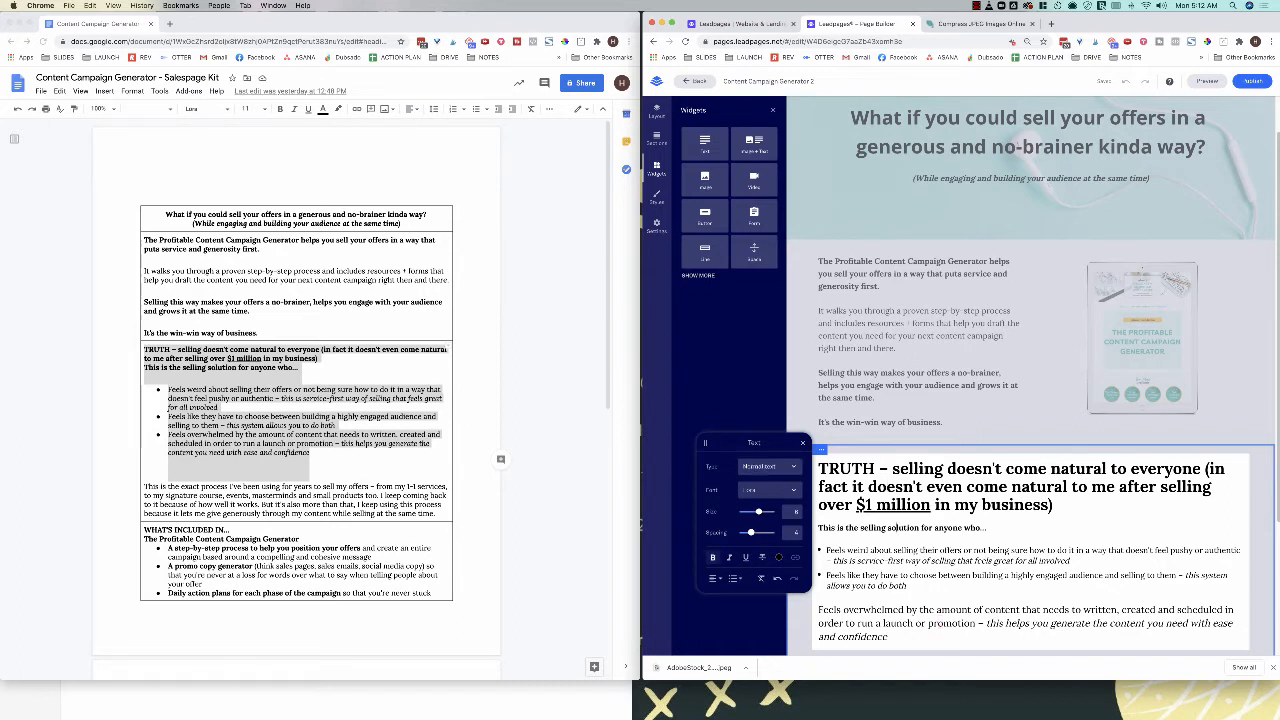
pyautogui.click(885, 576)
pyautogui.moveTo(888, 637); pyautogui.dragTo(818, 527)
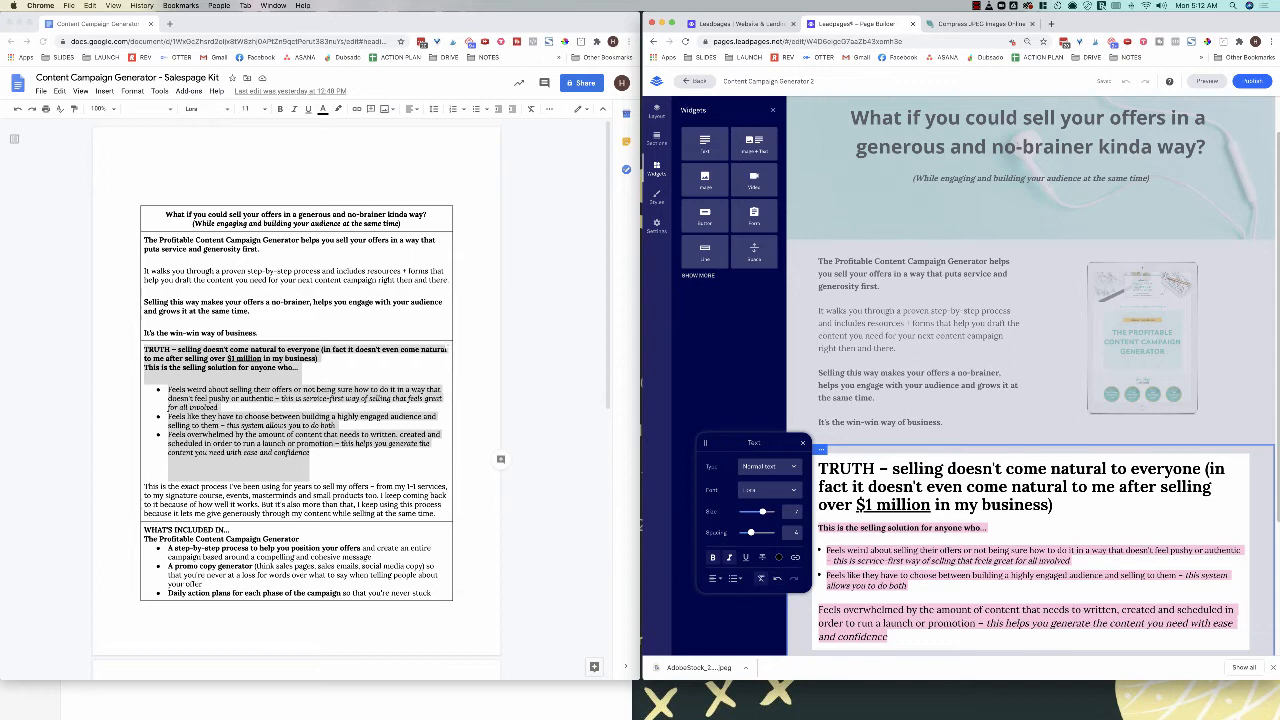
pyautogui.click(760, 578)
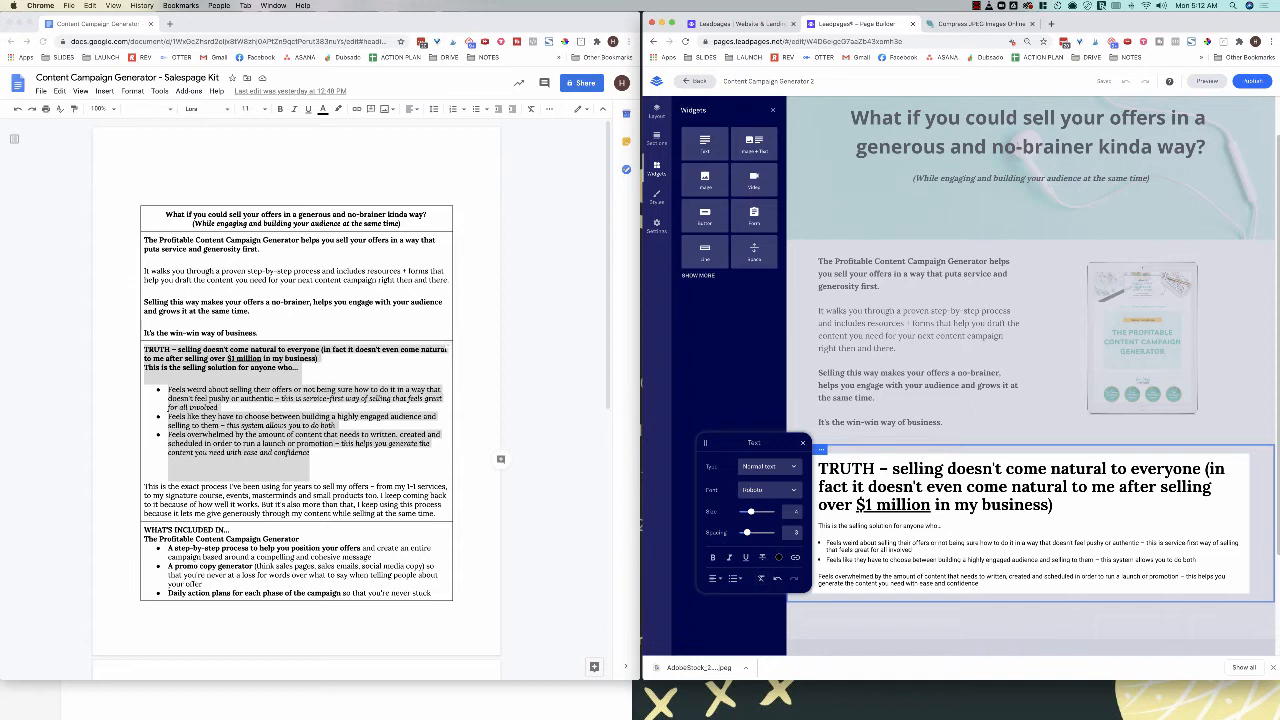
# Step: Set all the copy below the TRUTH headline to the Lora font at text size 6
pyautogui.moveTo(978, 583); pyautogui.dragTo(818, 525)
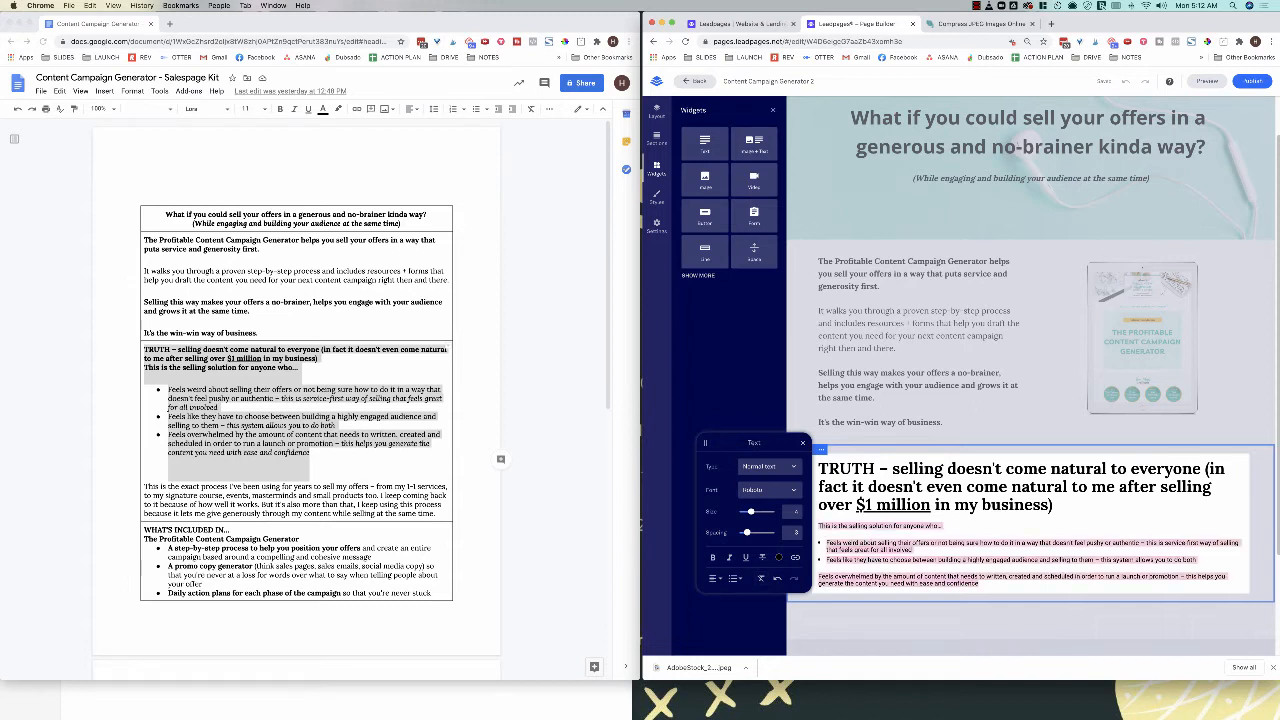
pyautogui.click(768, 489)
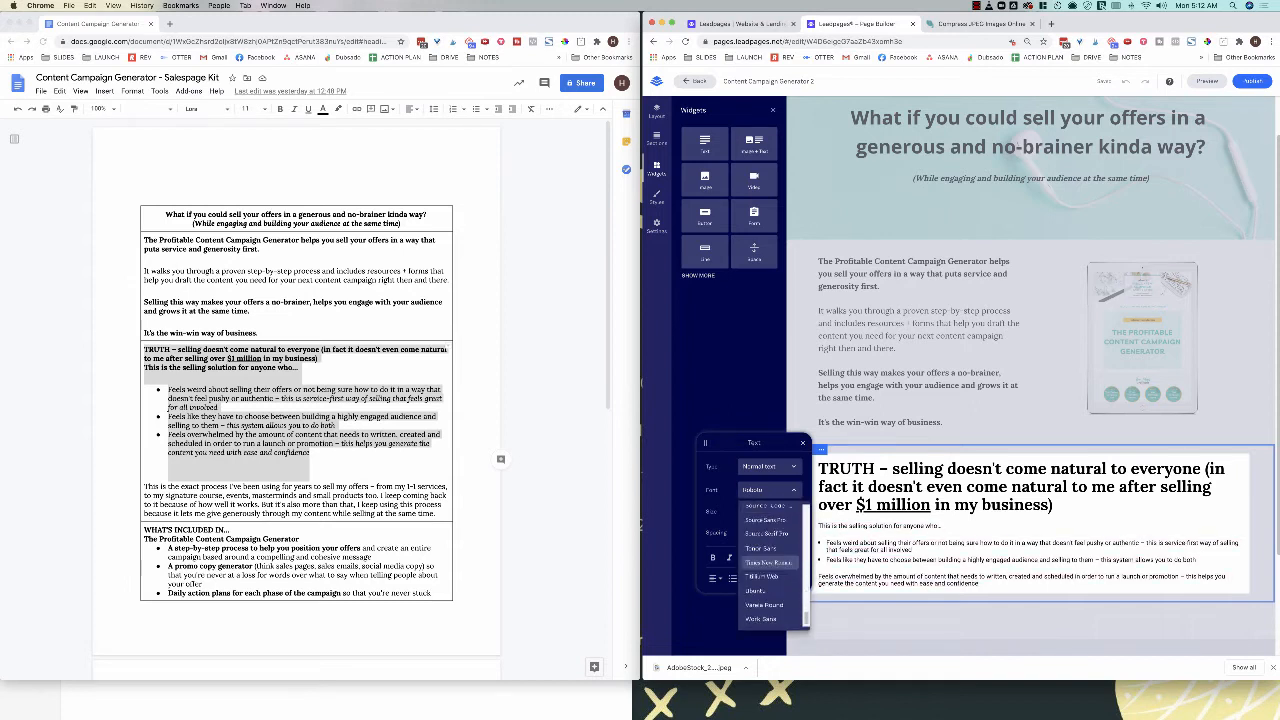
pyautogui.scroll(5, 770, 560)
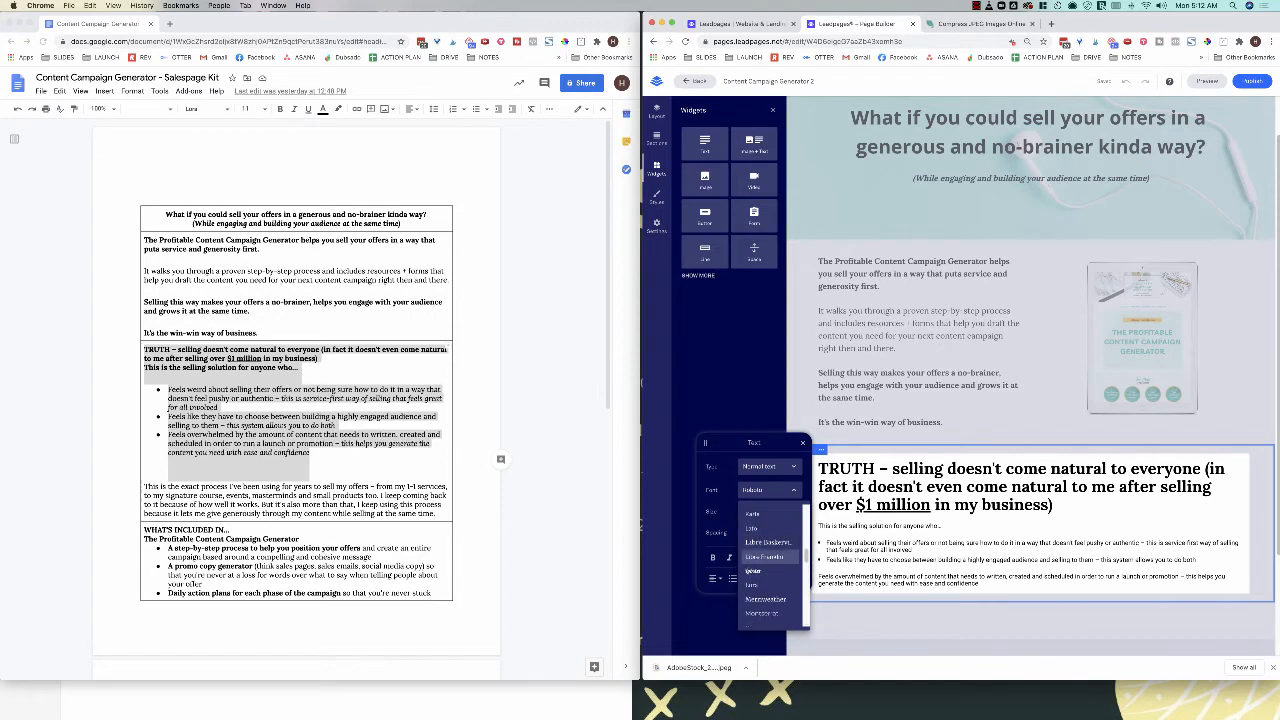
pyautogui.click(754, 570)
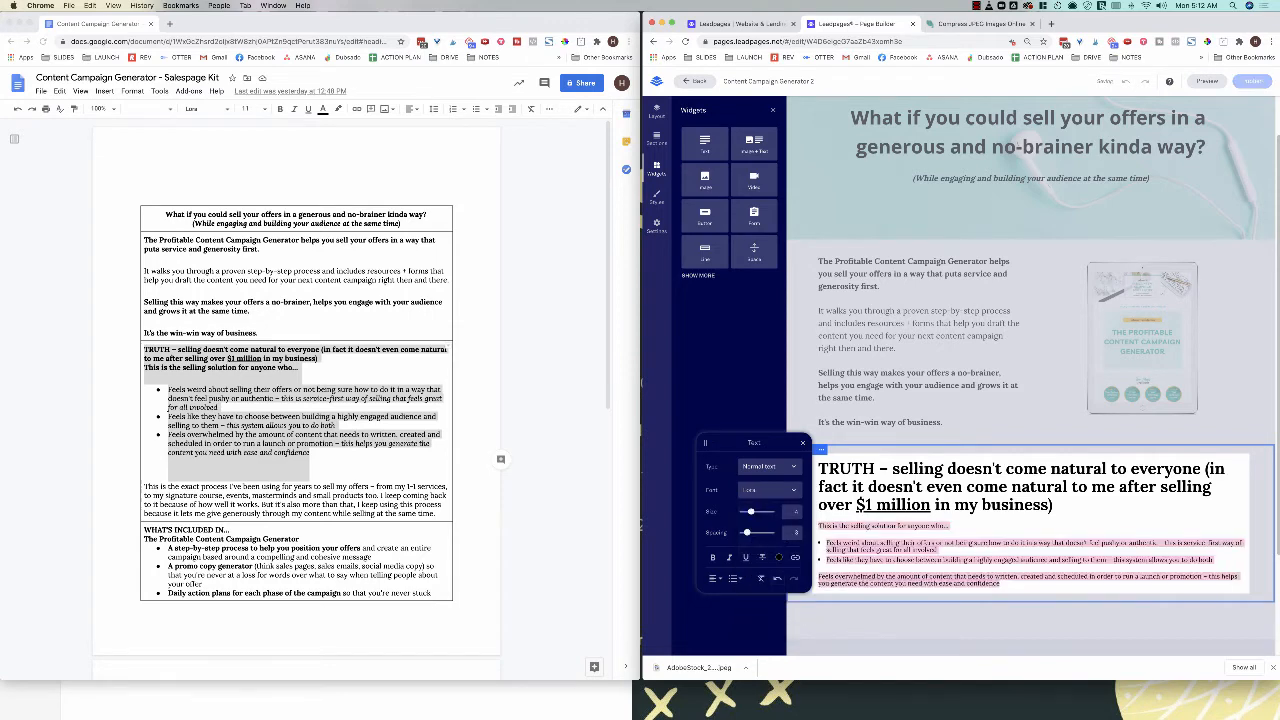
pyautogui.moveTo(751, 512)
pyautogui.mouseDown()
pyautogui.moveTo(763, 512)
pyautogui.moveTo(751, 532)
pyautogui.moveTo(759, 512)
pyautogui.mouseUp()
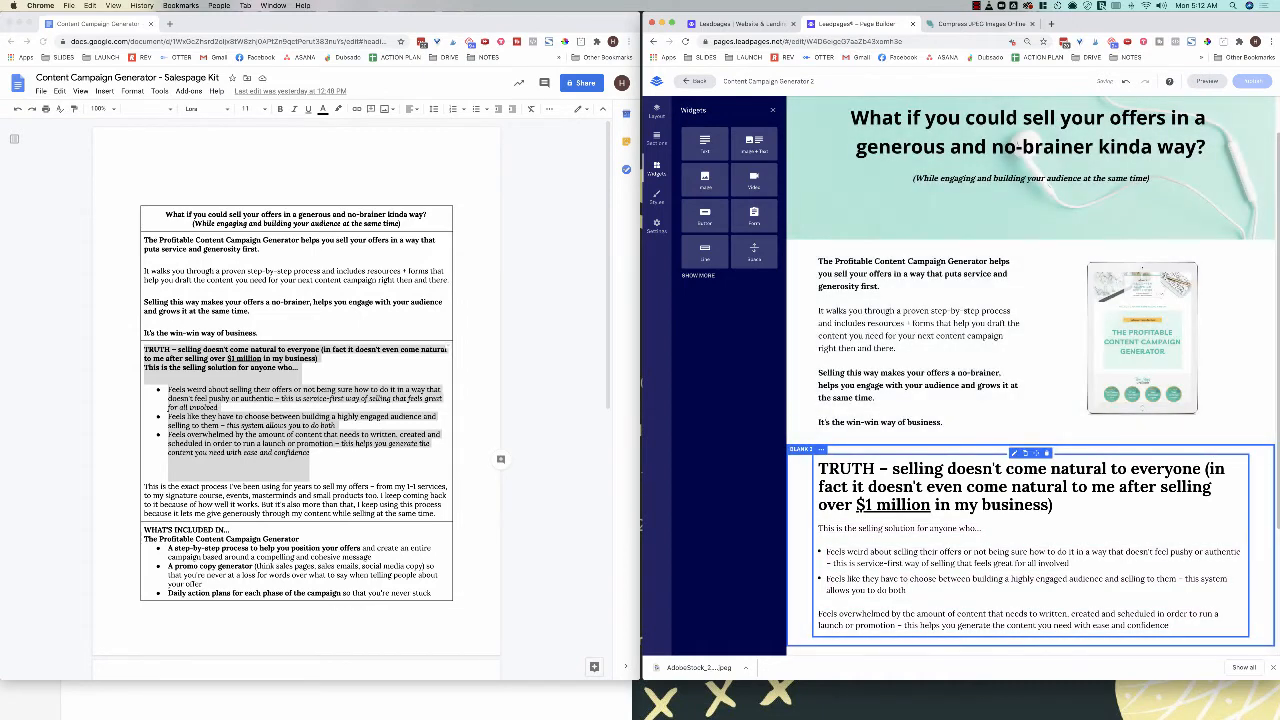
# Step: Give the TRUTH section the teal brand colour as background and increase its top and bottom padding equally
pyautogui.scroll(-3, 943, 388)
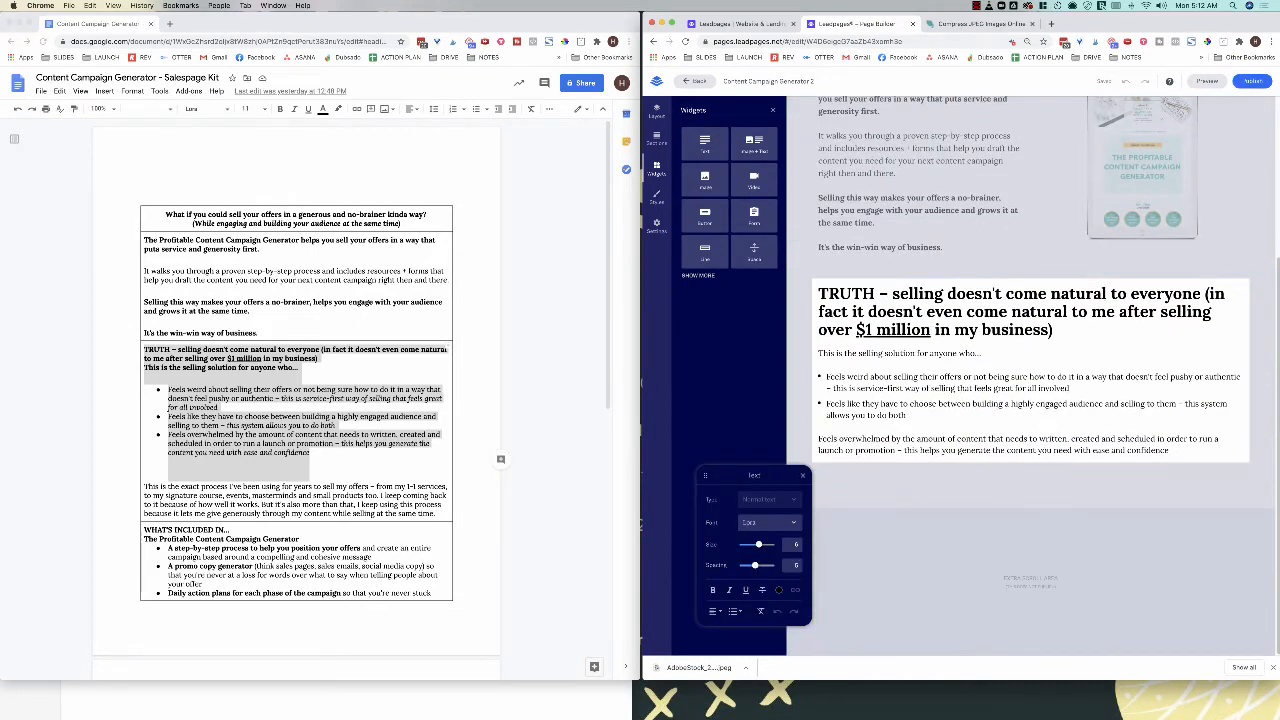
pyautogui.click(800, 275)
pyautogui.click(798, 275)
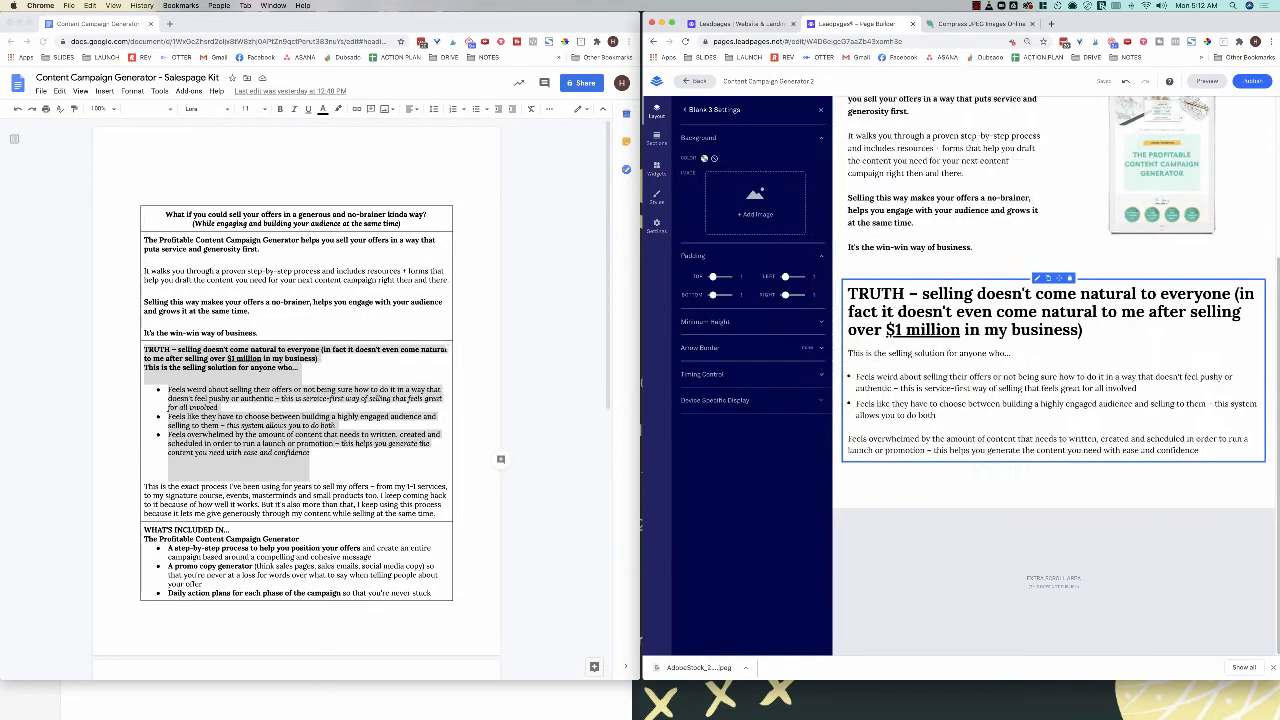
pyautogui.click(705, 159)
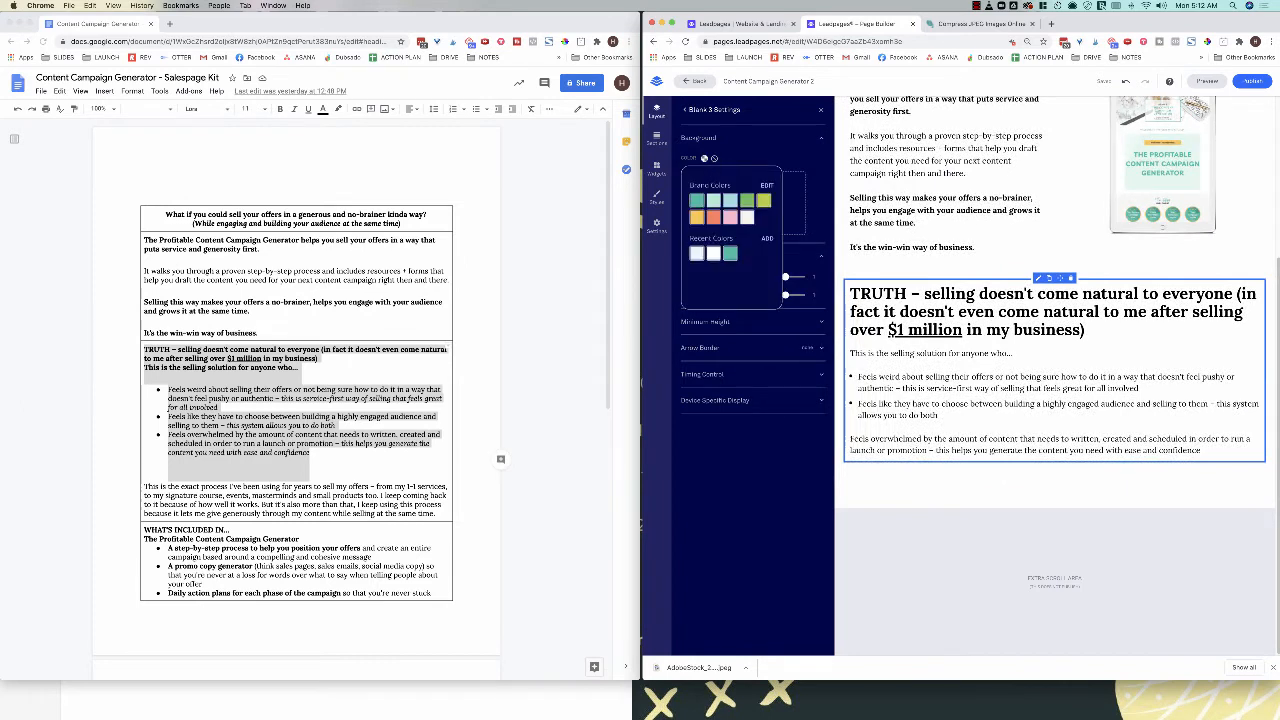
pyautogui.click(697, 201)
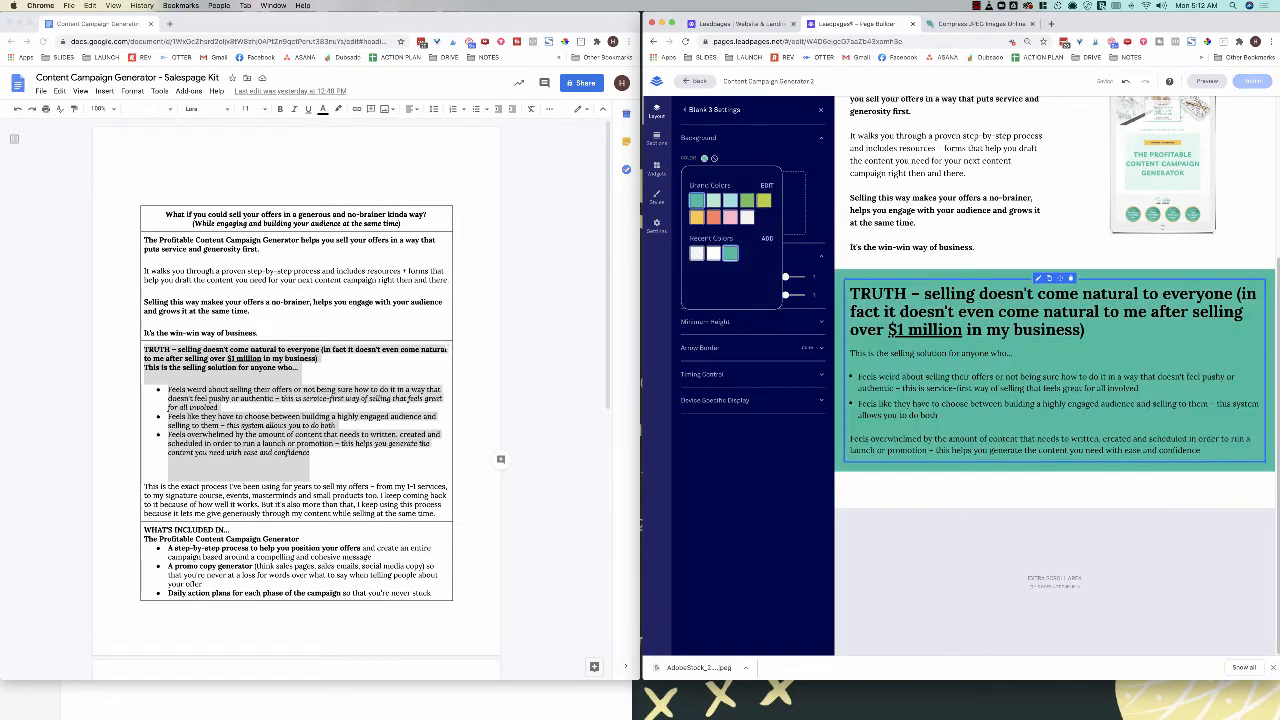
pyautogui.click(1000, 353)
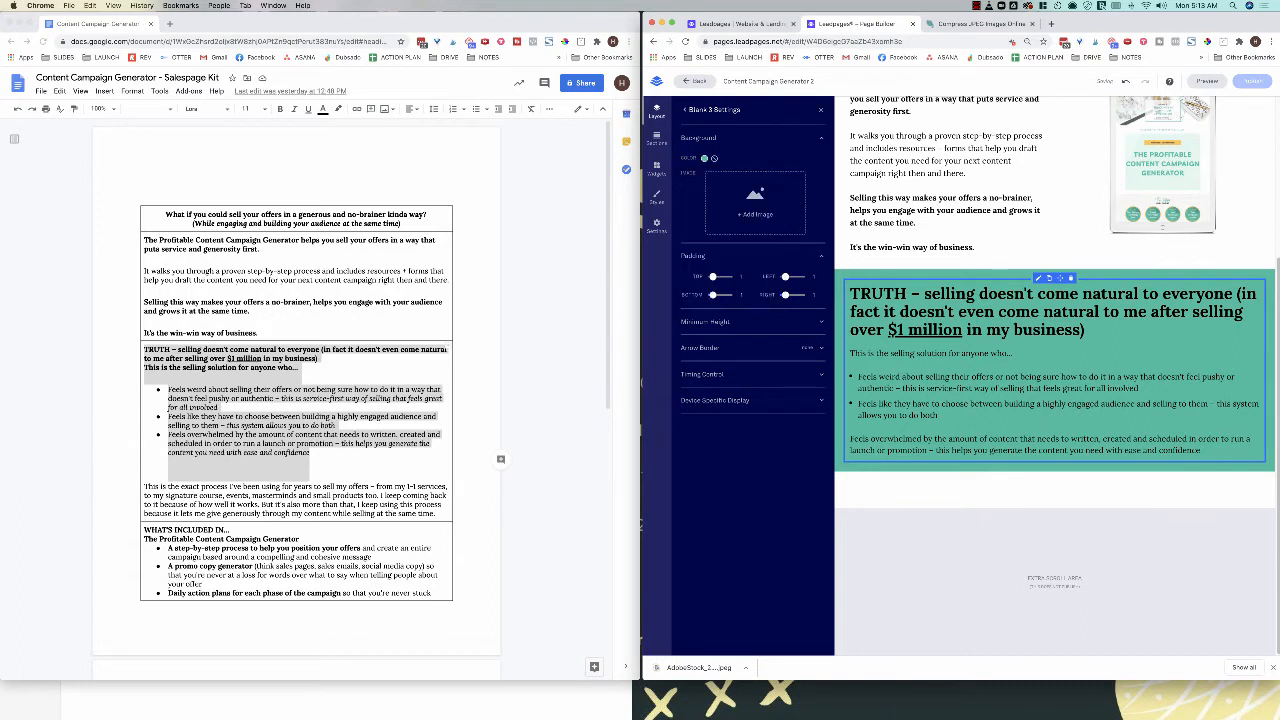
pyautogui.moveTo(712, 276); pyautogui.dragTo(718, 294)
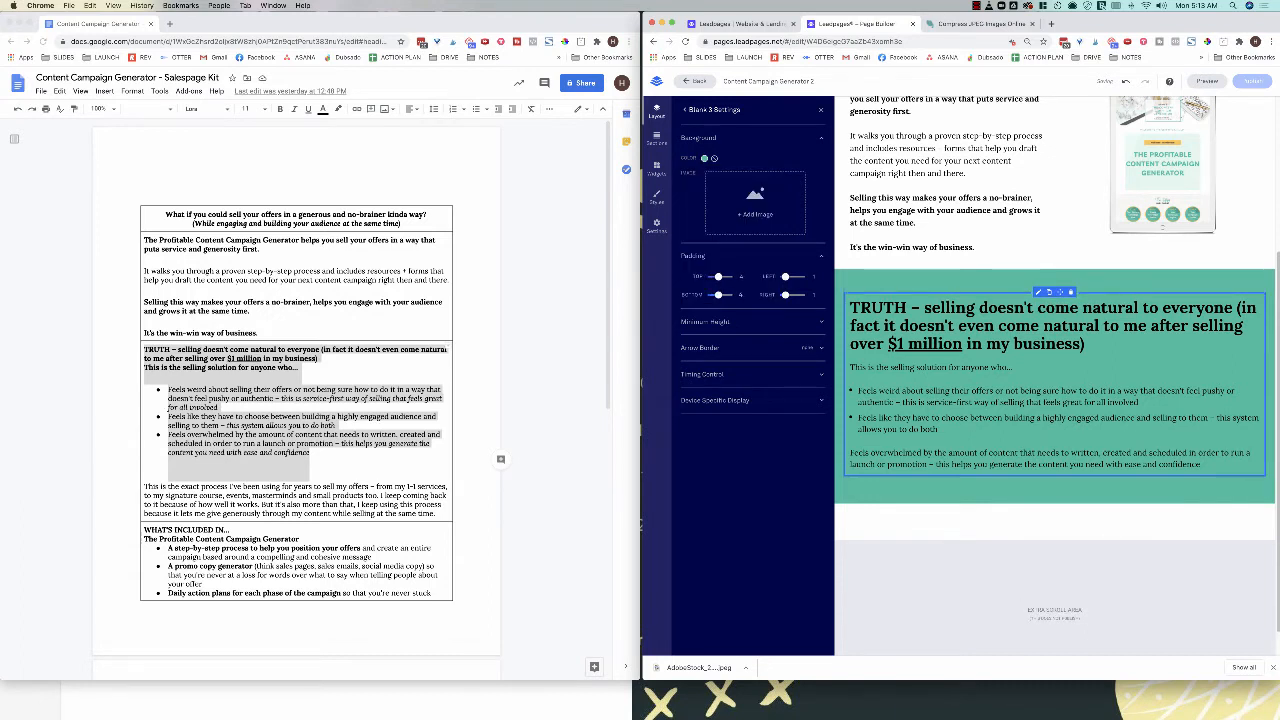
# Step: Change all the text in the TRUTH section, including the headline, to white
pyautogui.click(851, 343)
pyautogui.moveTo(1200, 465); pyautogui.dragTo(846, 303)
pyautogui.click(1079, 601)
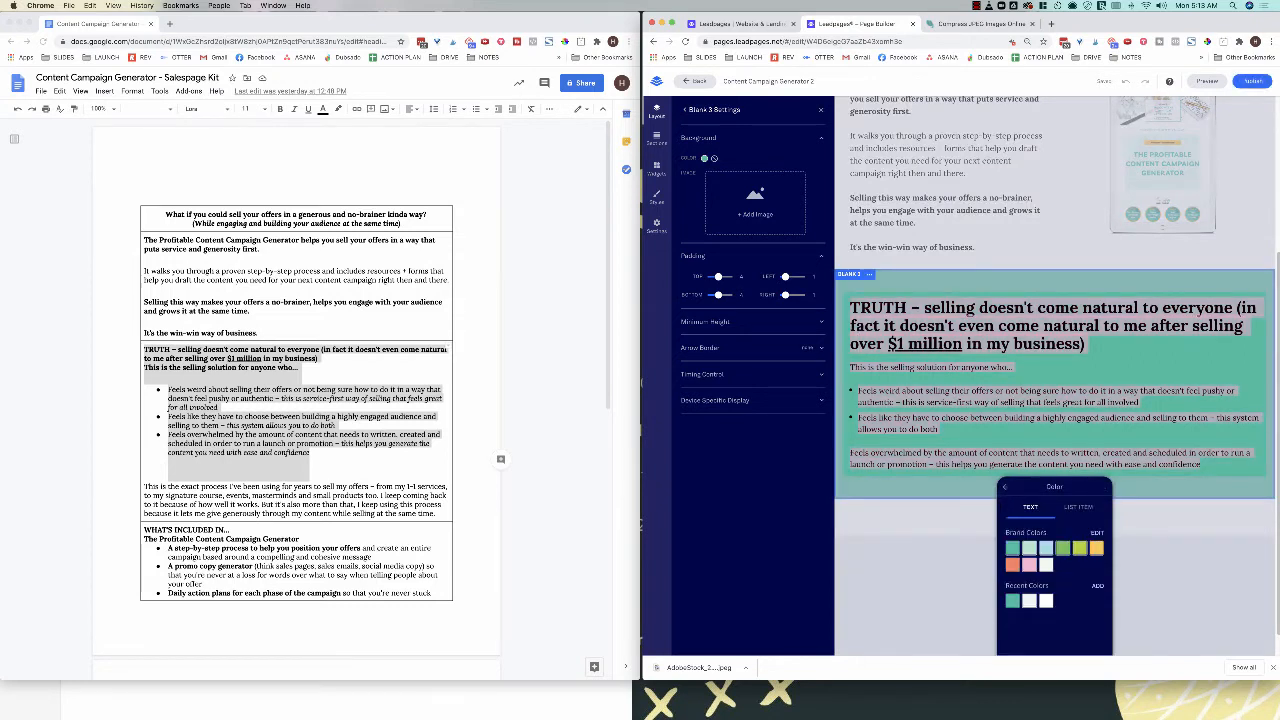
pyautogui.click(1046, 600)
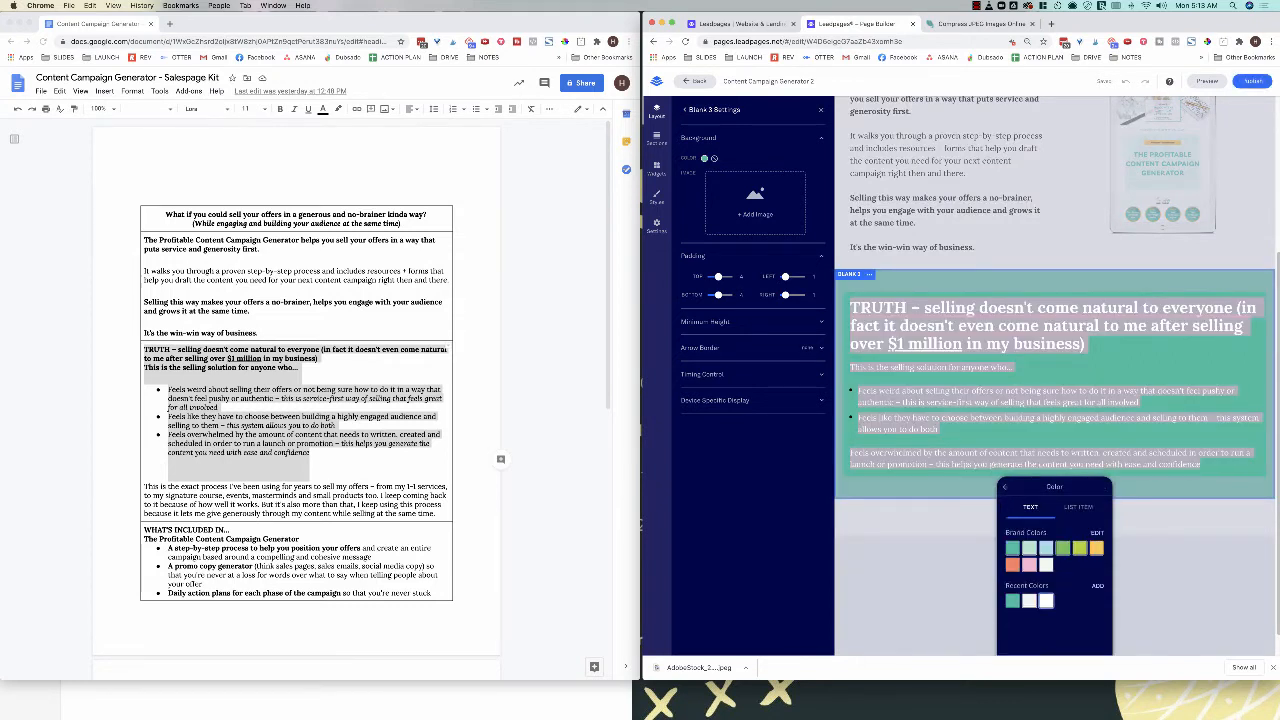
pyautogui.click(1180, 572)
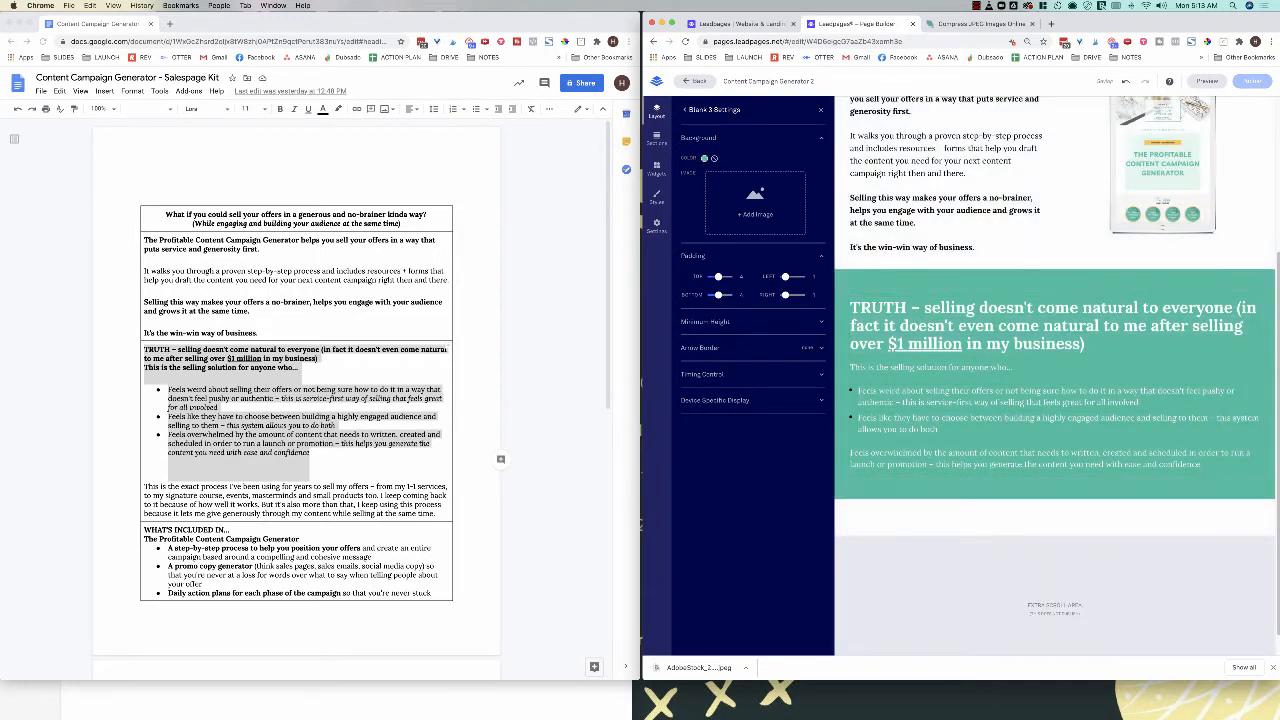
# Step: Replace the bullets in the TRUTH section's list with the solid check circle icon, found by searching the icons for "check"
pyautogui.click(909, 430)
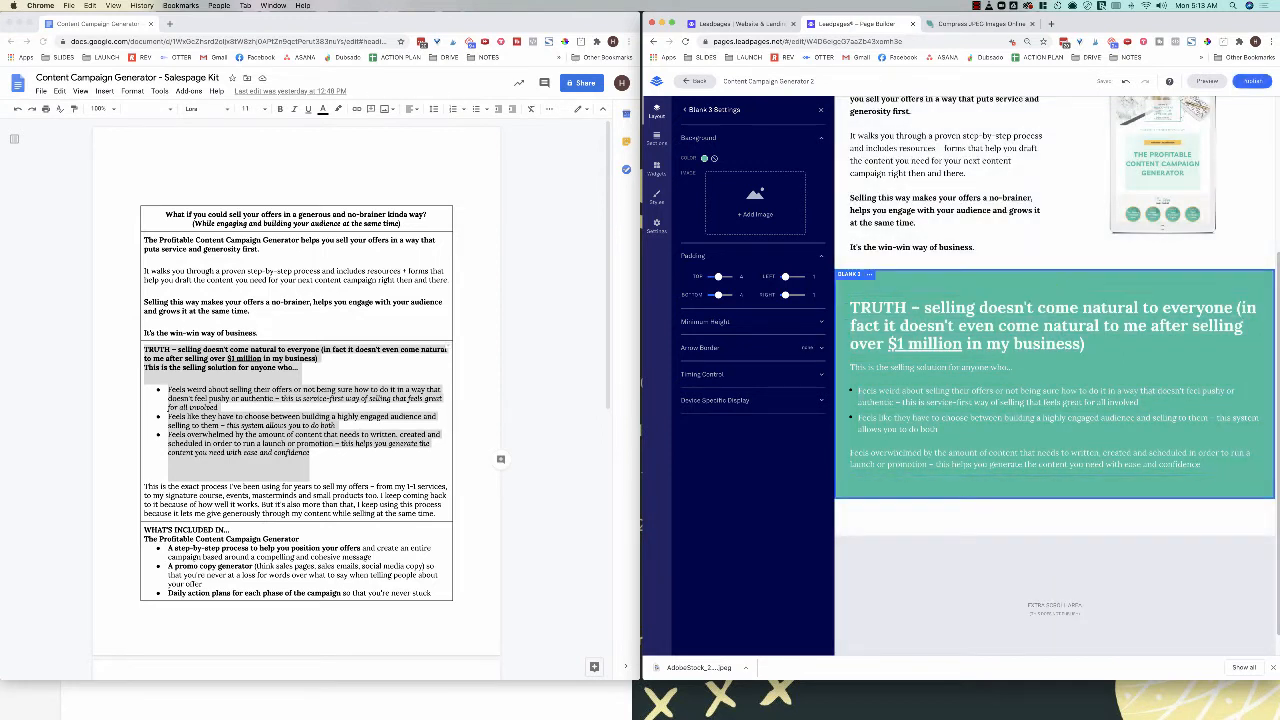
pyautogui.moveTo(1140, 402); pyautogui.dragTo(858, 390)
pyautogui.click(1035, 622)
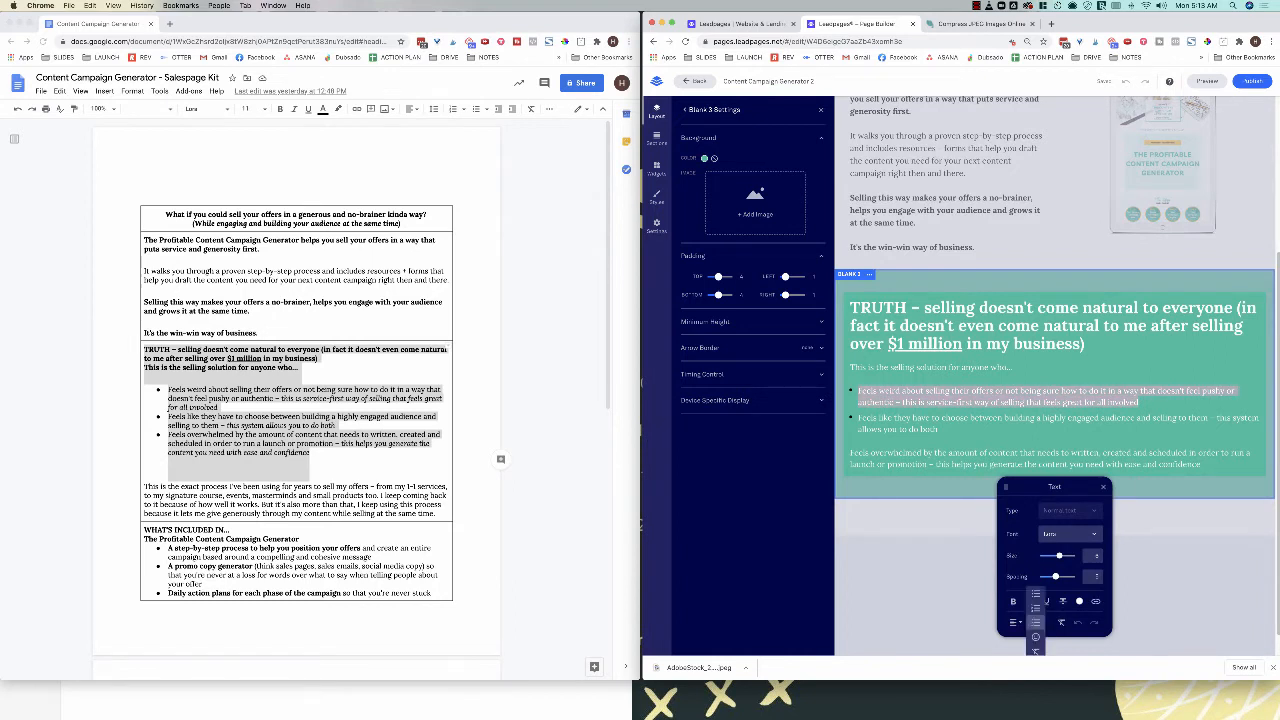
pyautogui.click(1035, 637)
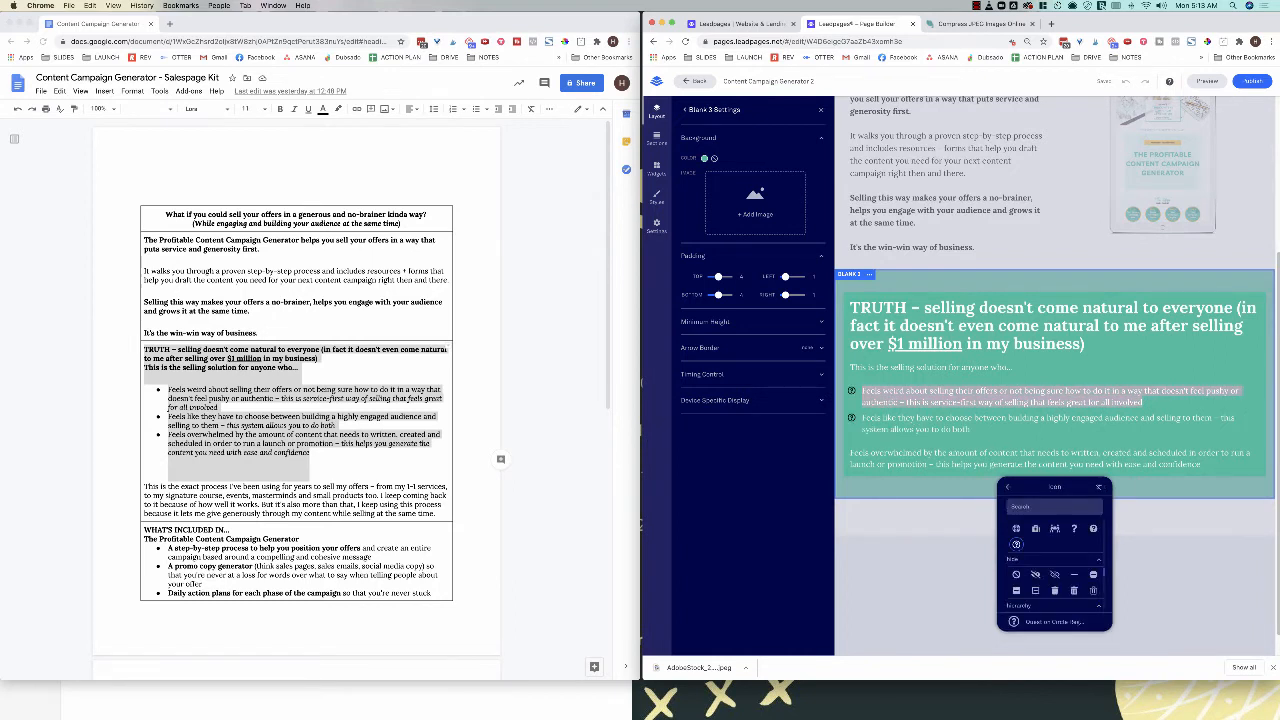
pyautogui.scroll(-2, 1054, 566)
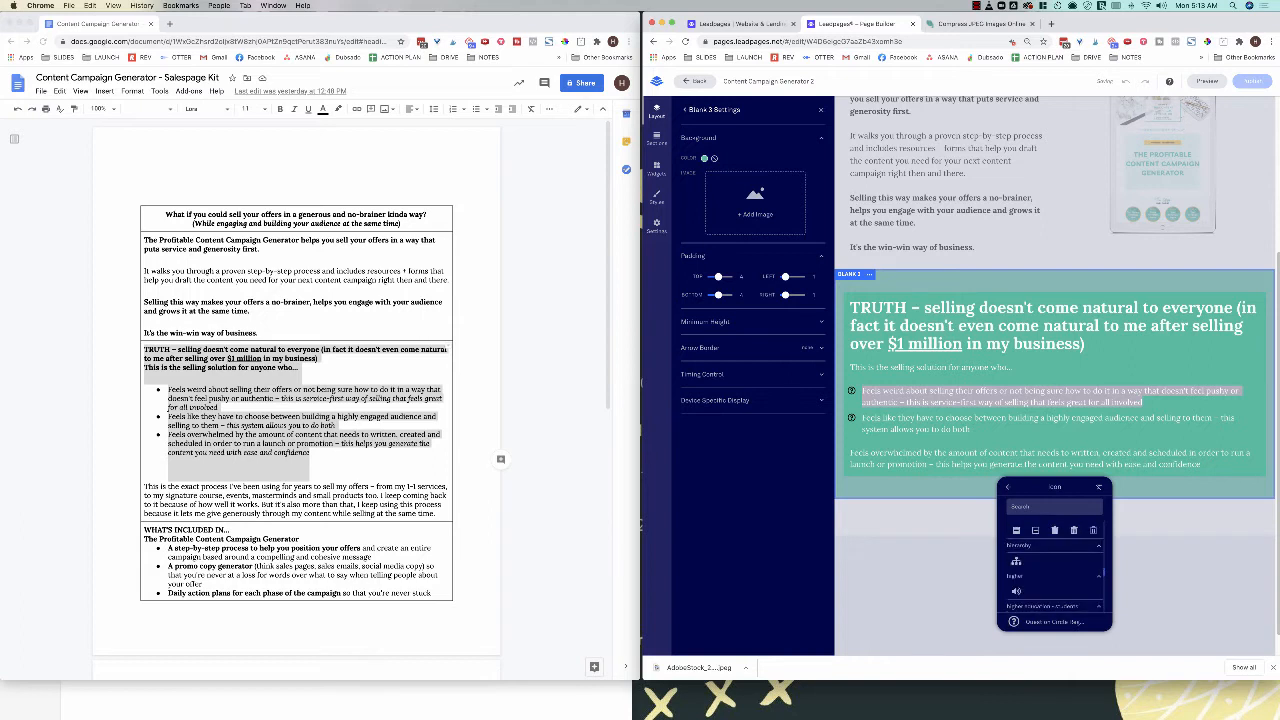
pyautogui.click(1054, 507)
pyautogui.write('checkmark')
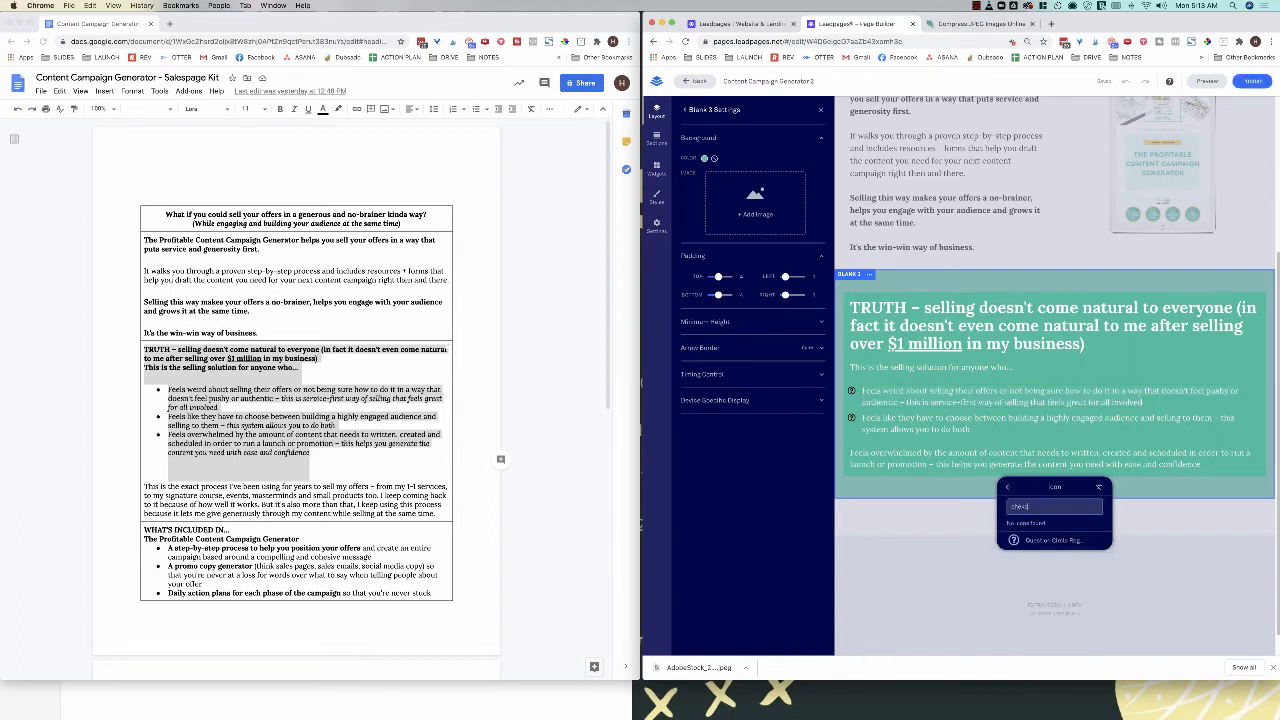
pyautogui.press('BackSpace')
pyautogui.press('BackSpace')
pyautogui.press('BackSpace')
pyautogui.press('BackSpace')
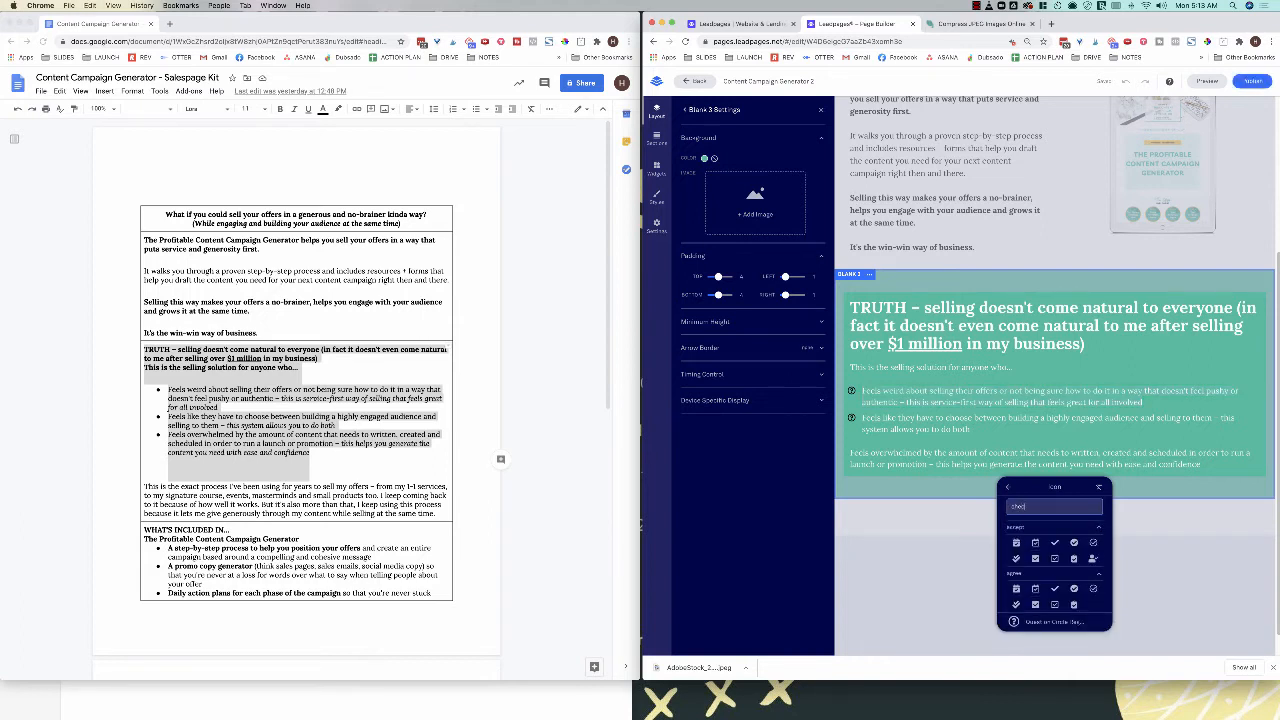
pyautogui.click(1074, 543)
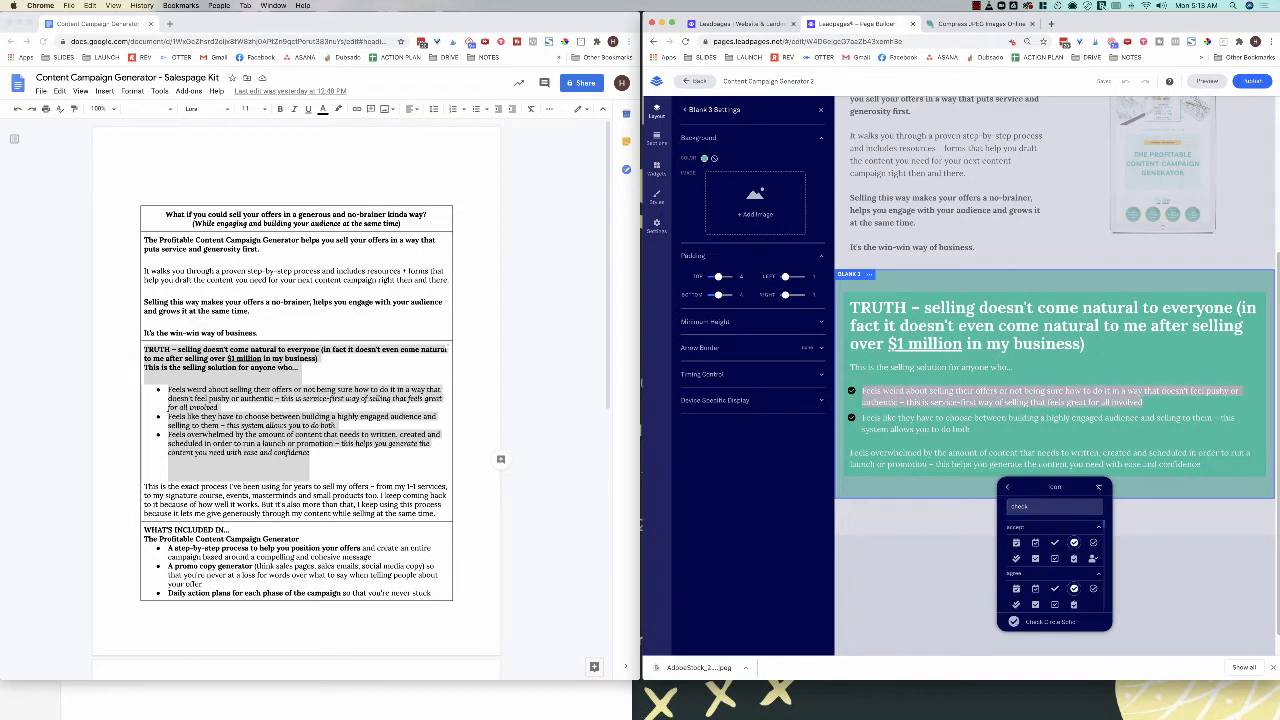
# Step: Colour the list's check icons with the yellow-orange brand colour
pyautogui.click(1008, 487)
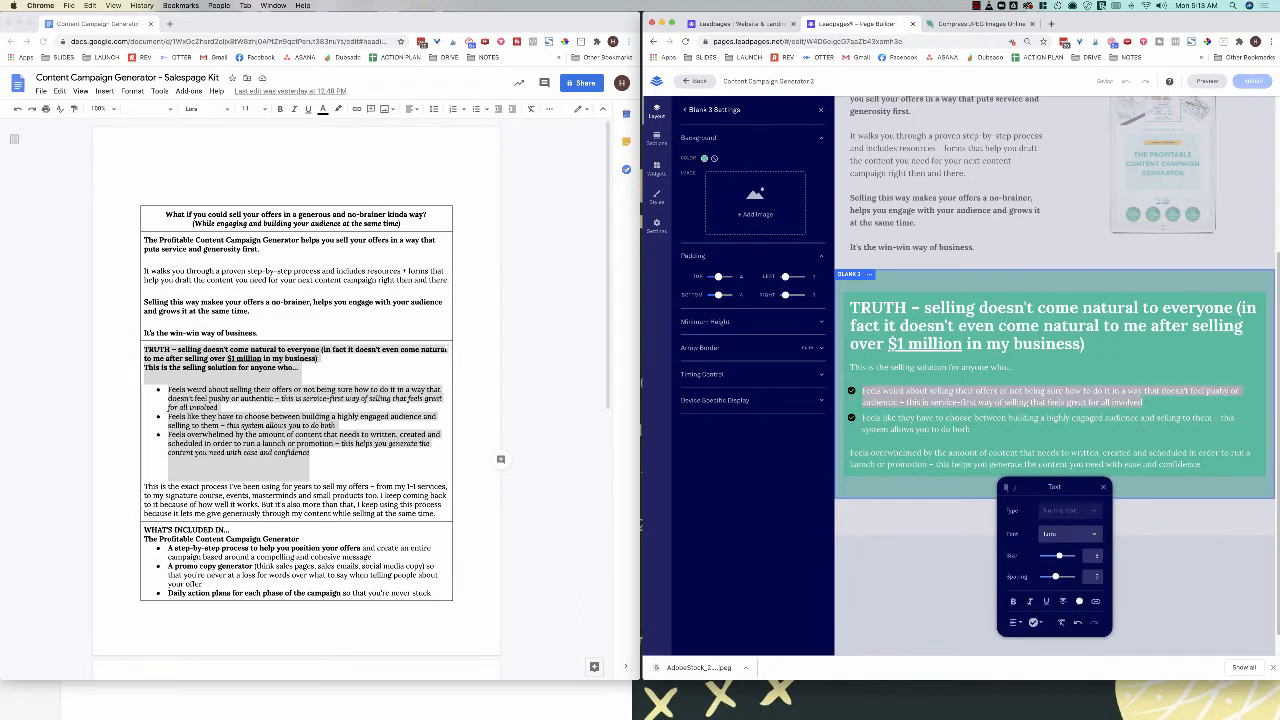
pyautogui.click(1079, 601)
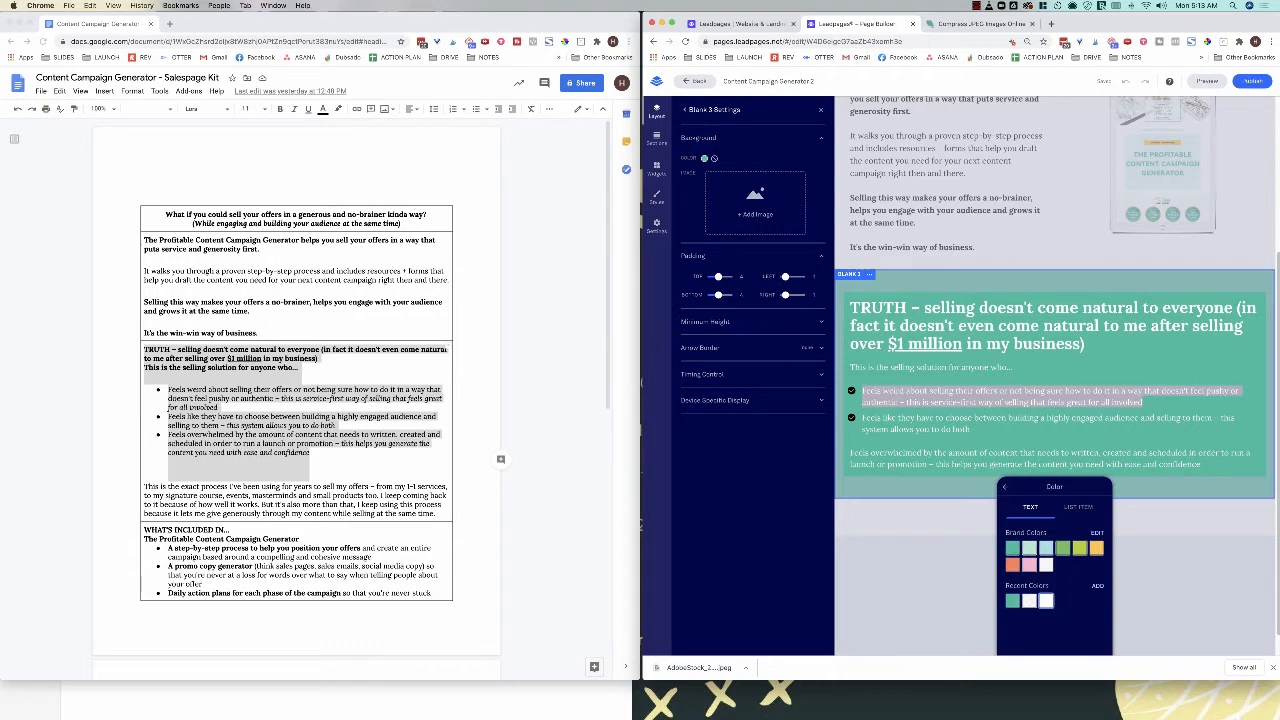
pyautogui.click(1078, 507)
pyautogui.click(1097, 548)
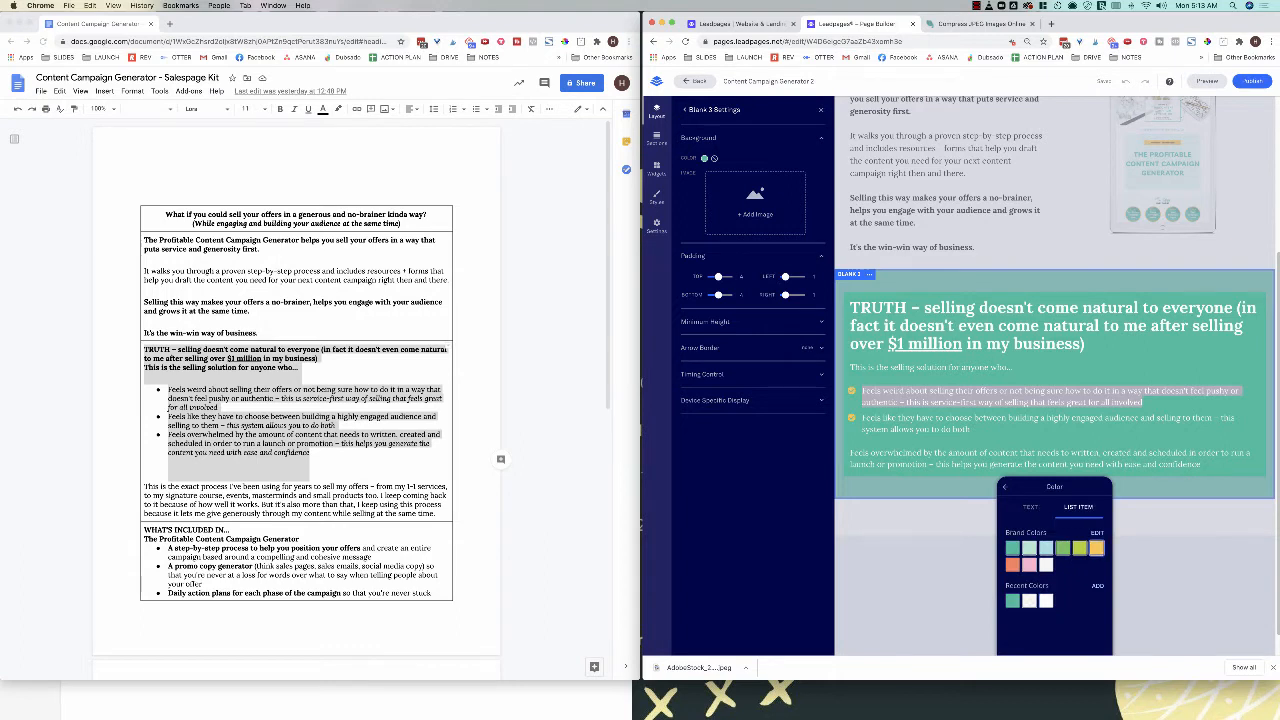
pyautogui.click(1012, 419)
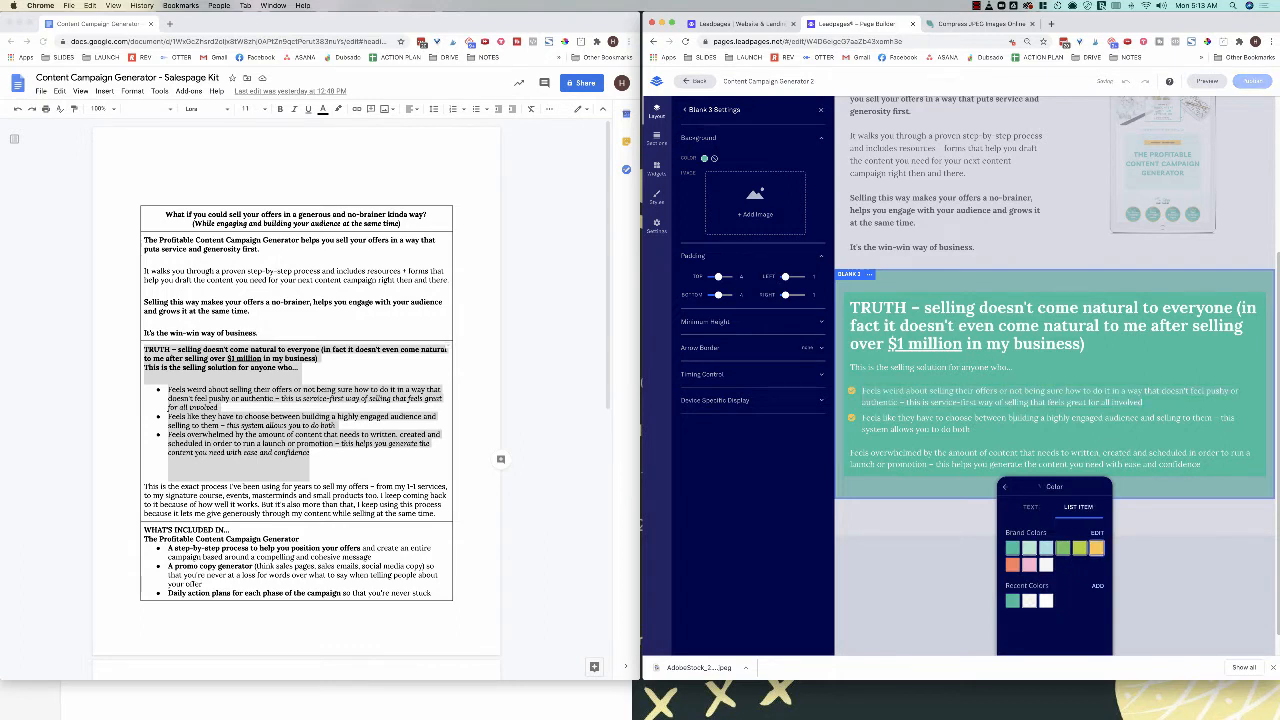
pyautogui.click(1190, 580)
# Step: Slightly lower the opacity of the TRUTH section's teal background with a custom colour
pyautogui.scroll(3, 1055, 400)
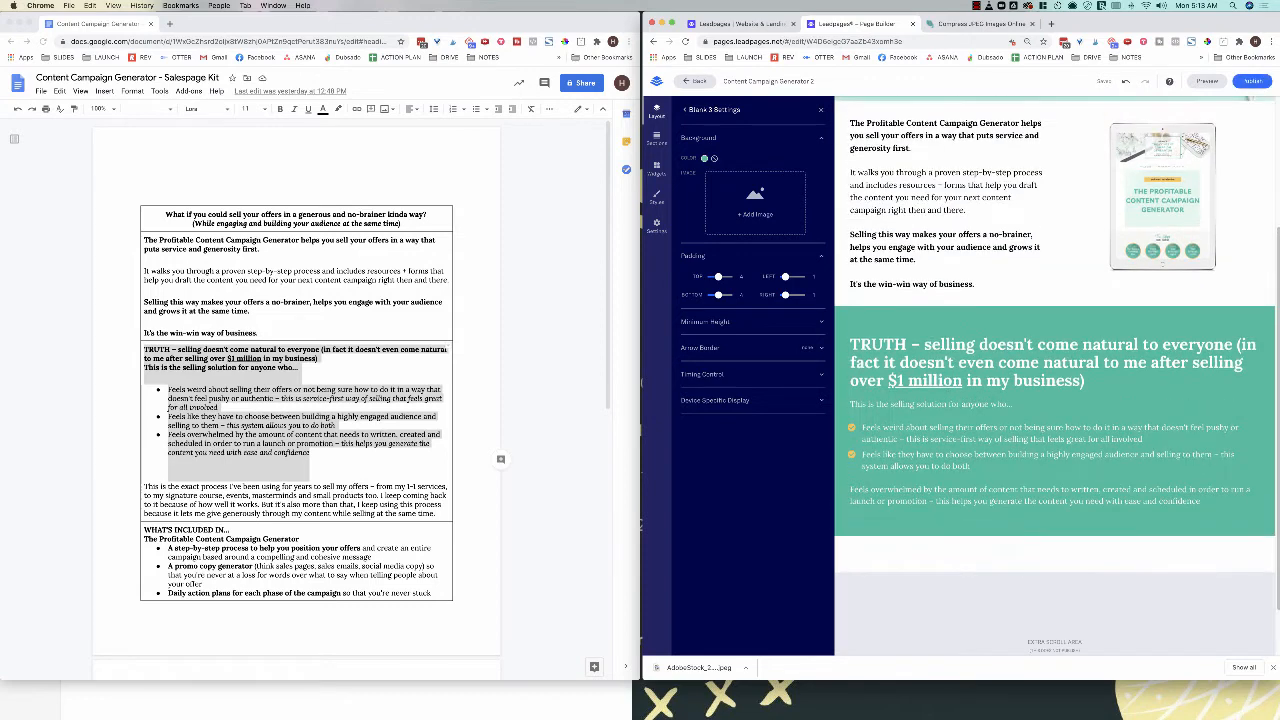
pyautogui.scroll(-3, 1055, 400)
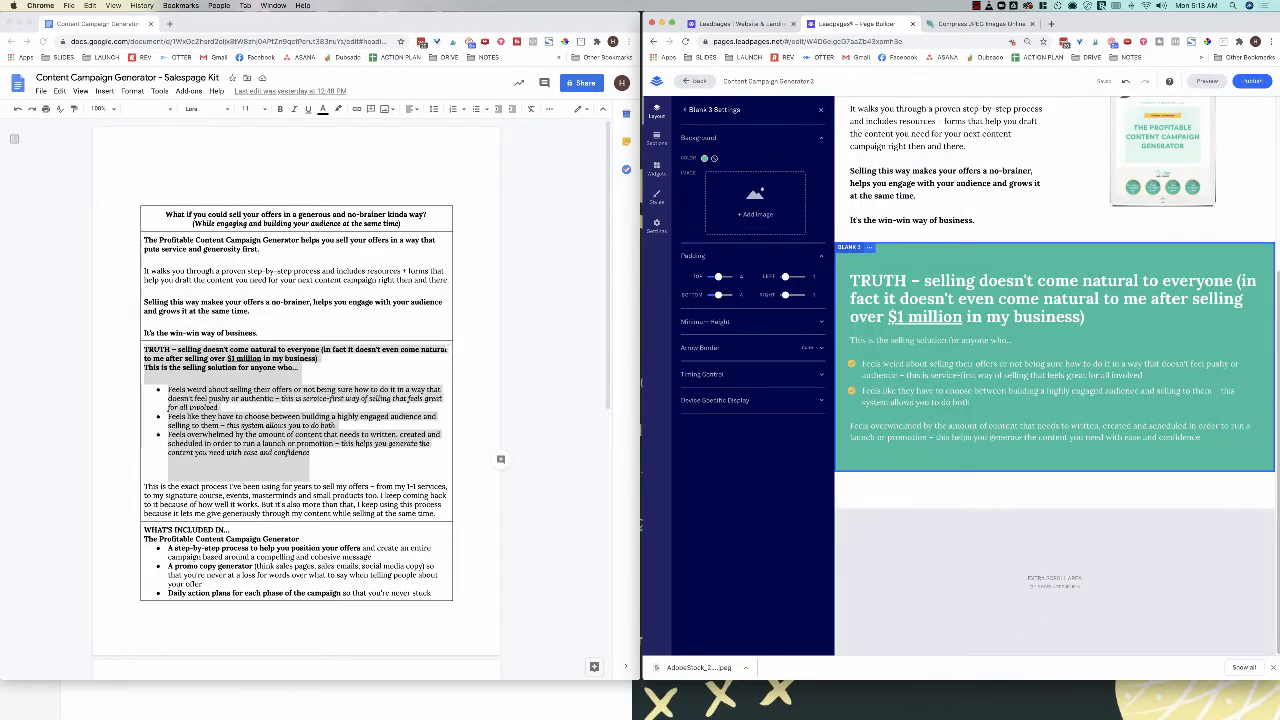
pyautogui.click(704, 158)
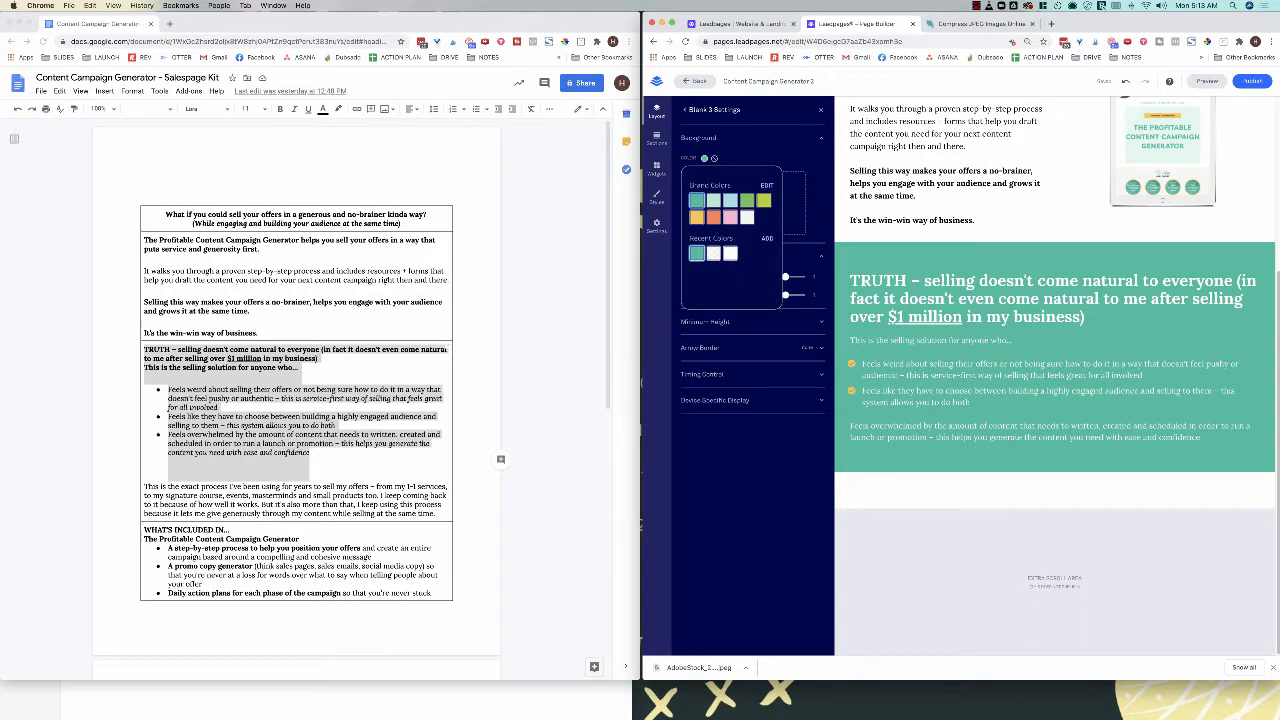
pyautogui.click(767, 239)
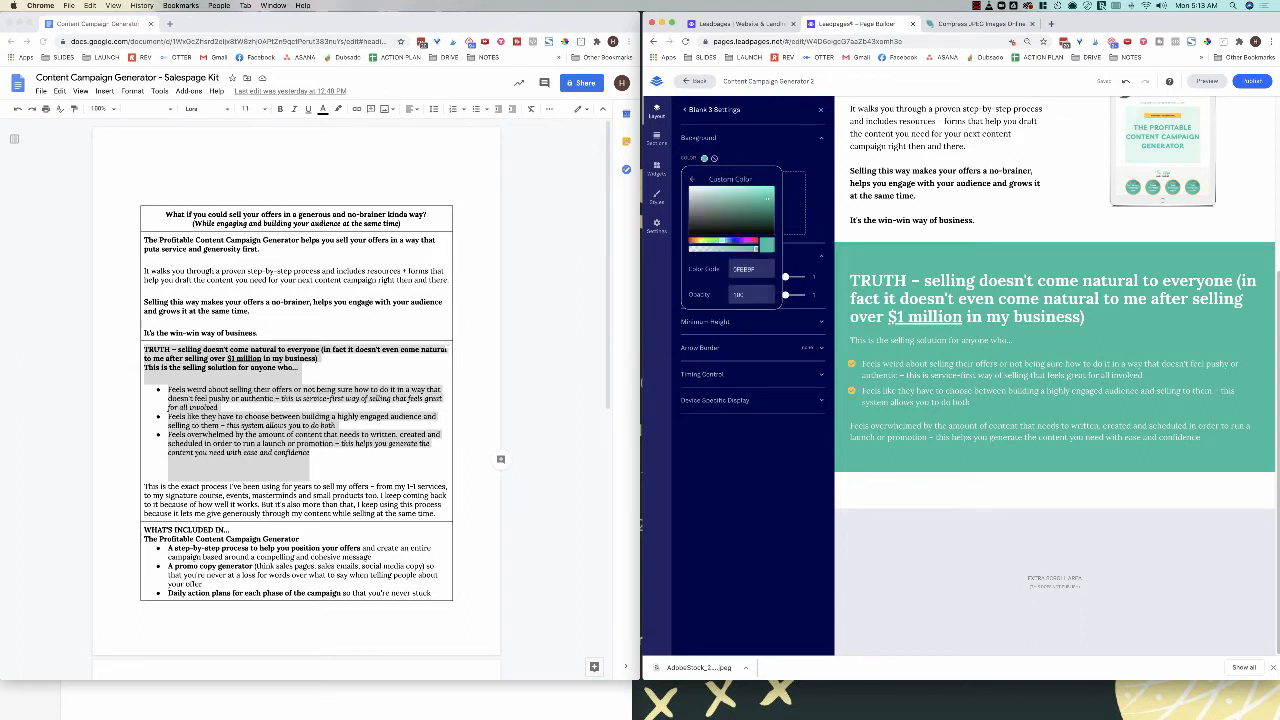
pyautogui.moveTo(756, 249); pyautogui.dragTo(748, 249)
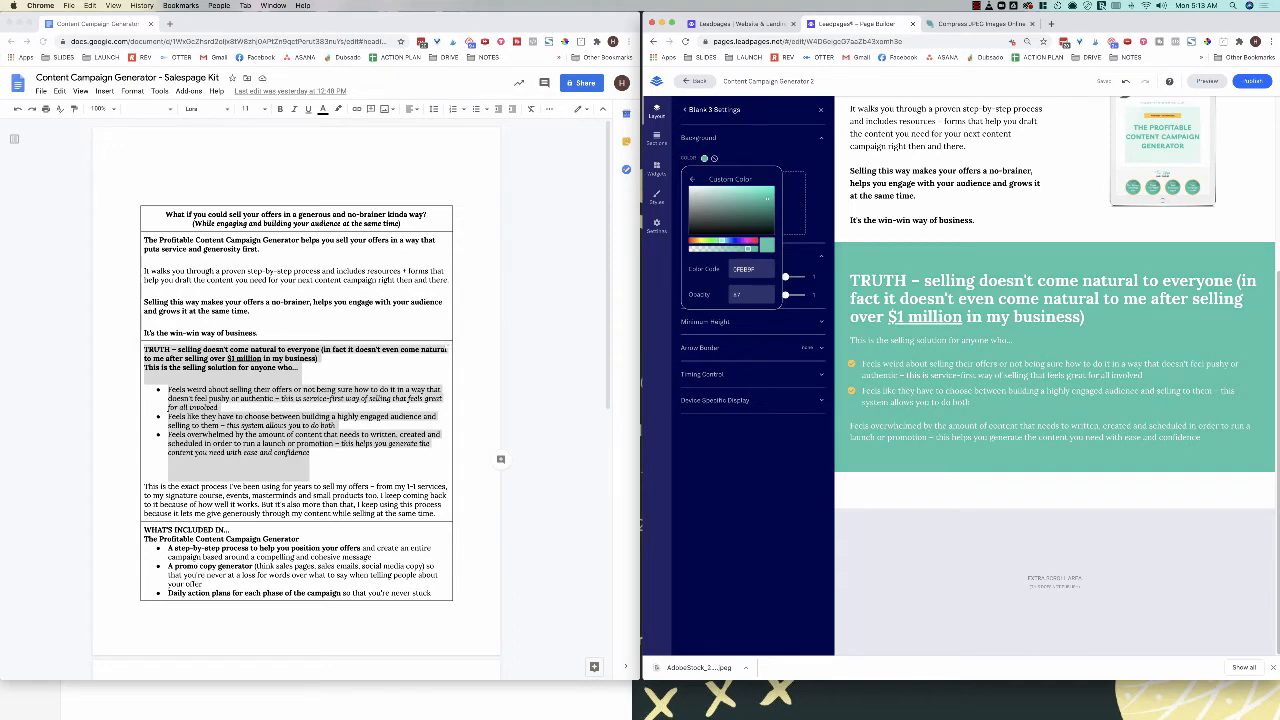
pyautogui.press('Escape')
# Step: Review the page from the header down to the TRUTH section, and look through the remaining sales copy in the Google Docs document
pyautogui.scroll(3, 1054, 375)
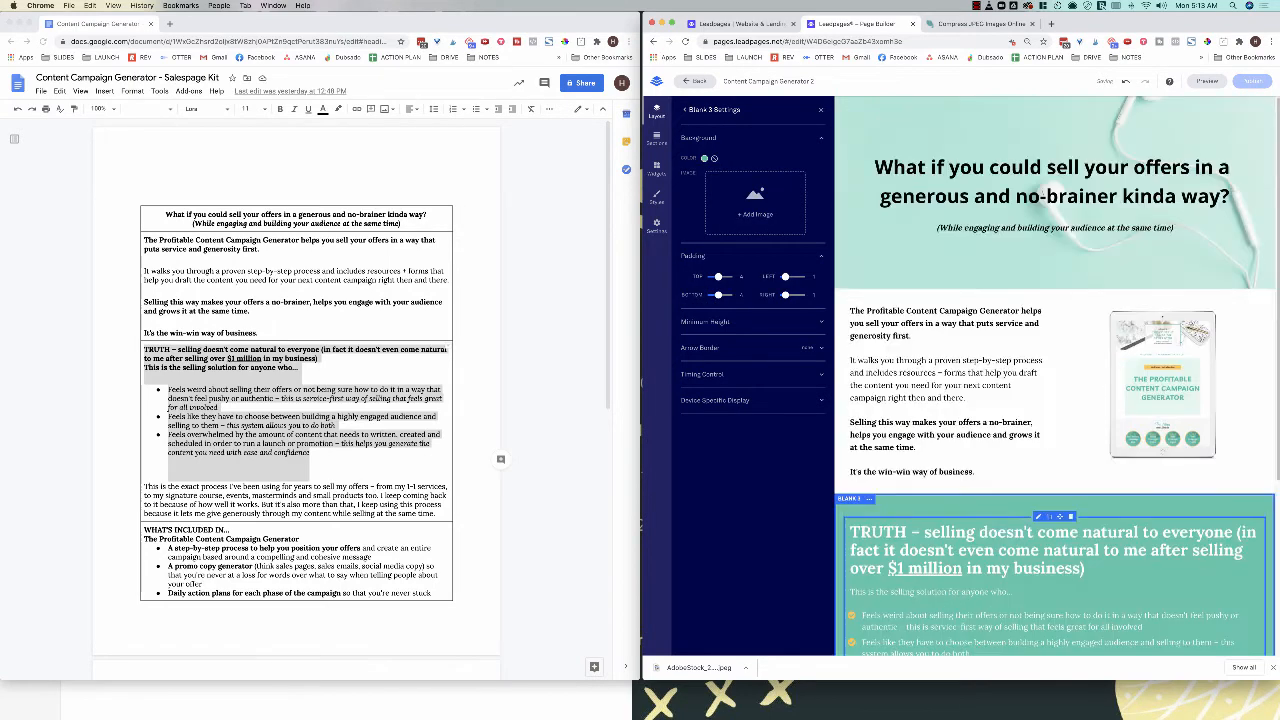
pyautogui.scroll(-1, 1054, 375)
pyautogui.rightClick(1132, 463)
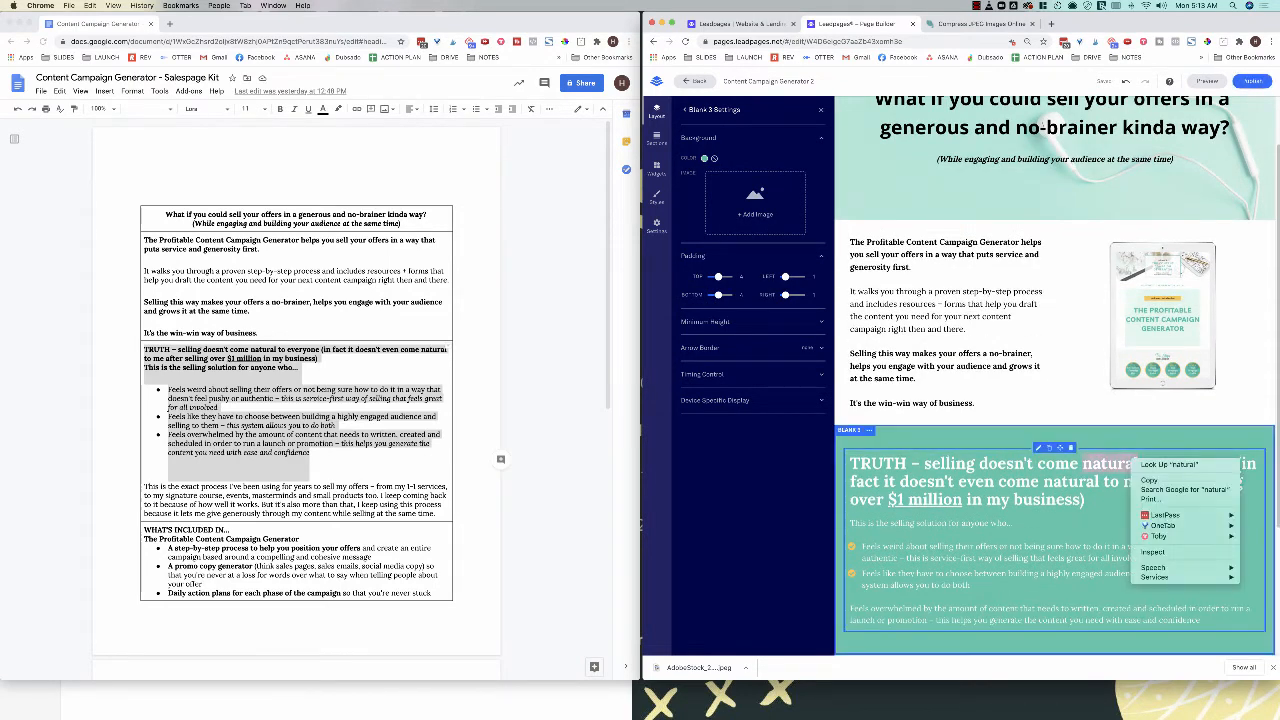
pyautogui.click(1080, 400)
pyautogui.scroll(1, 1054, 400)
pyautogui.scroll(-3, 1054, 400)
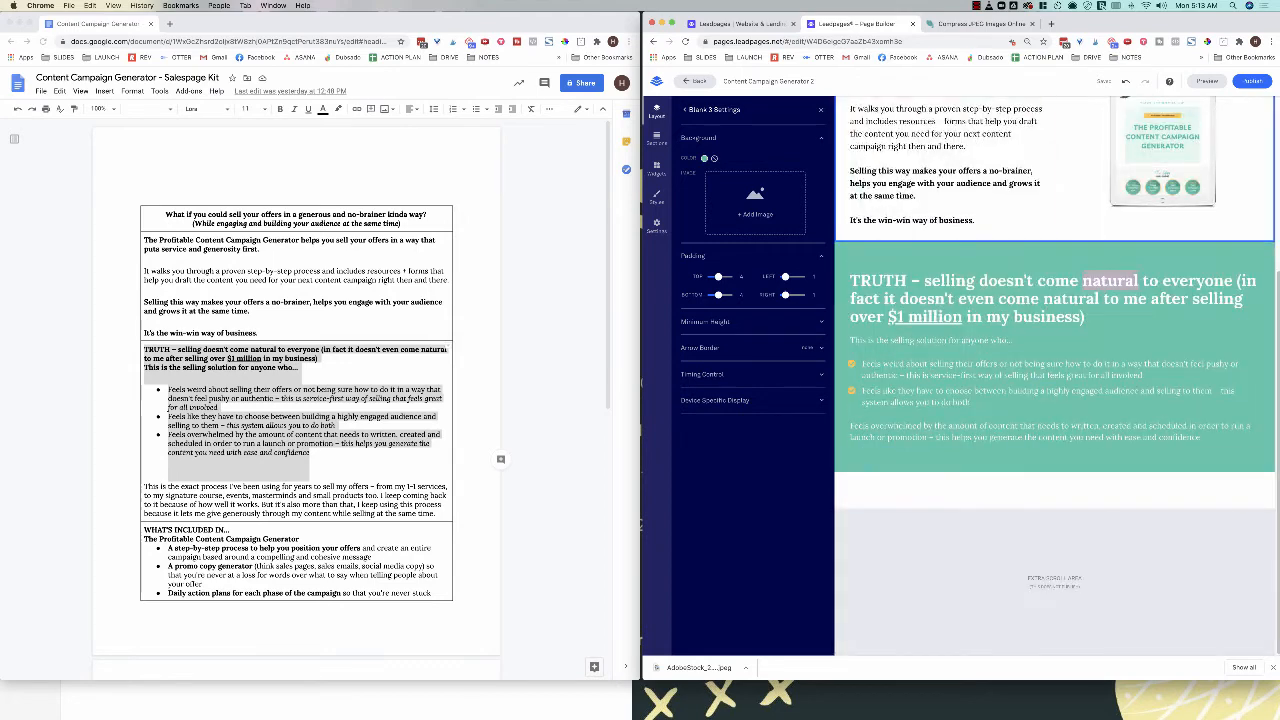
pyautogui.scroll(-5, 296, 400)
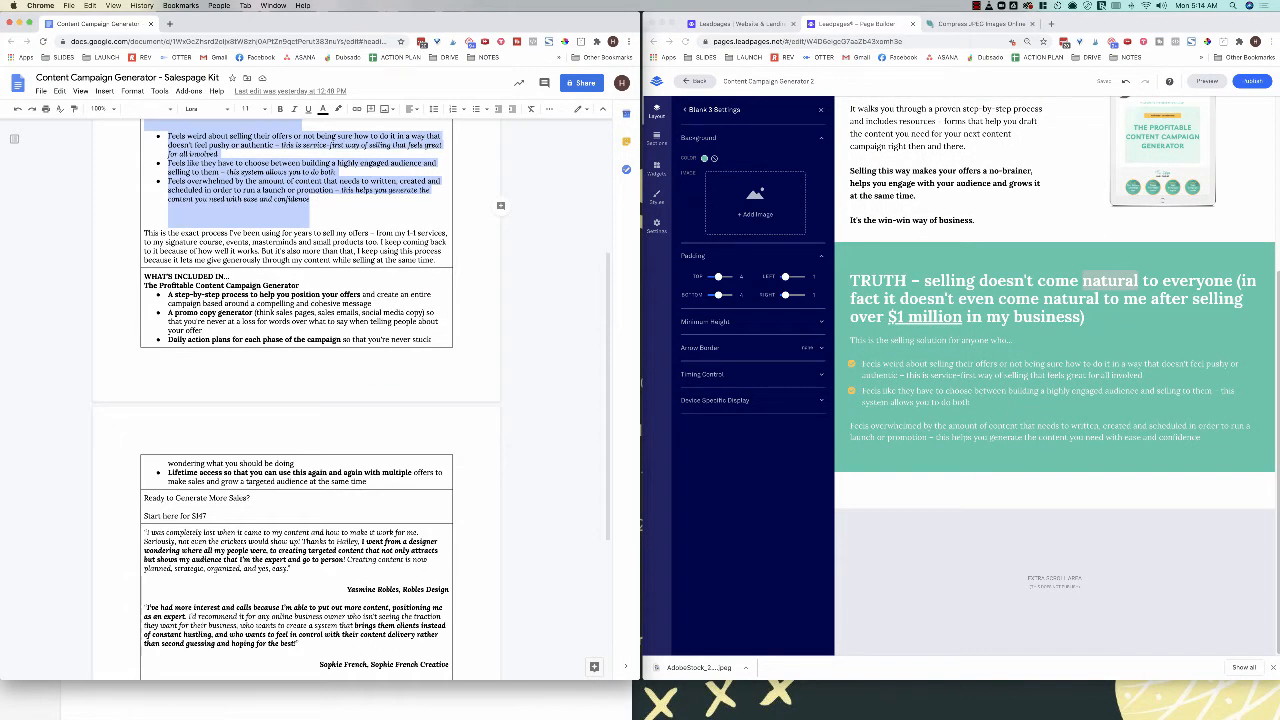
pyautogui.scroll(-3, 224, 321)
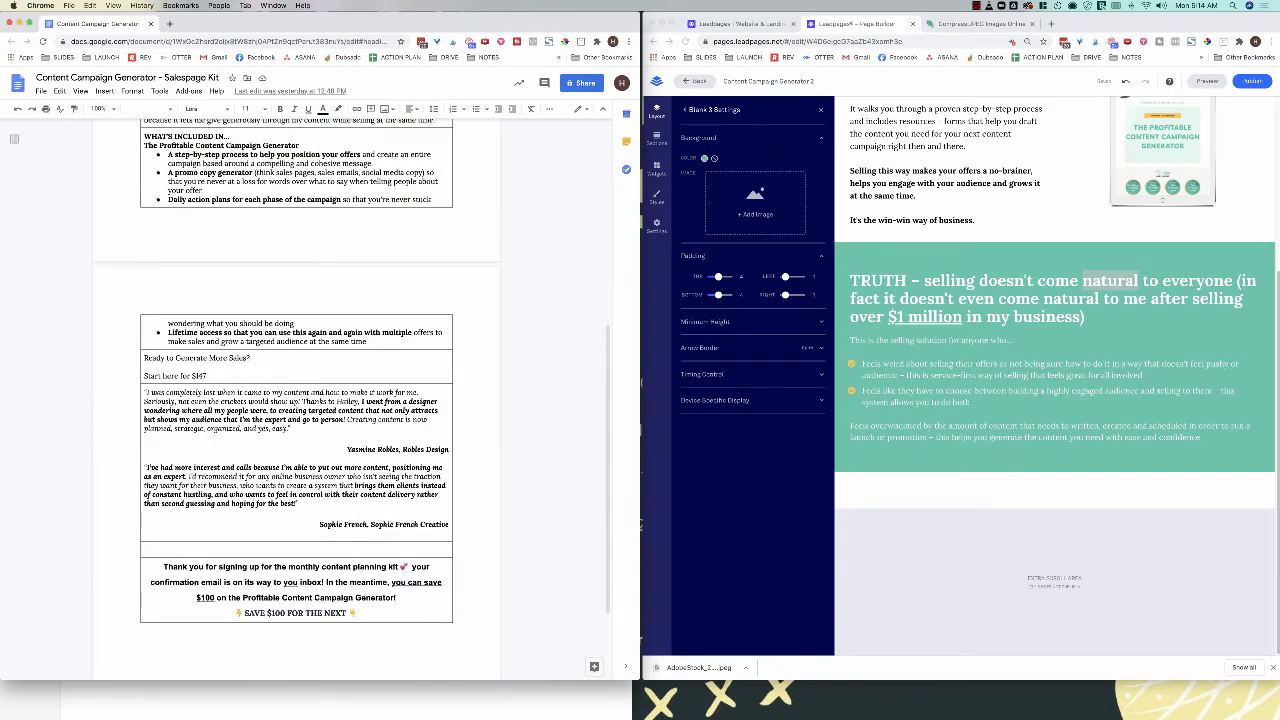
# Step: Add a blank two-column section directly below the TRUTH section
pyautogui.scroll(3, 296, 400)
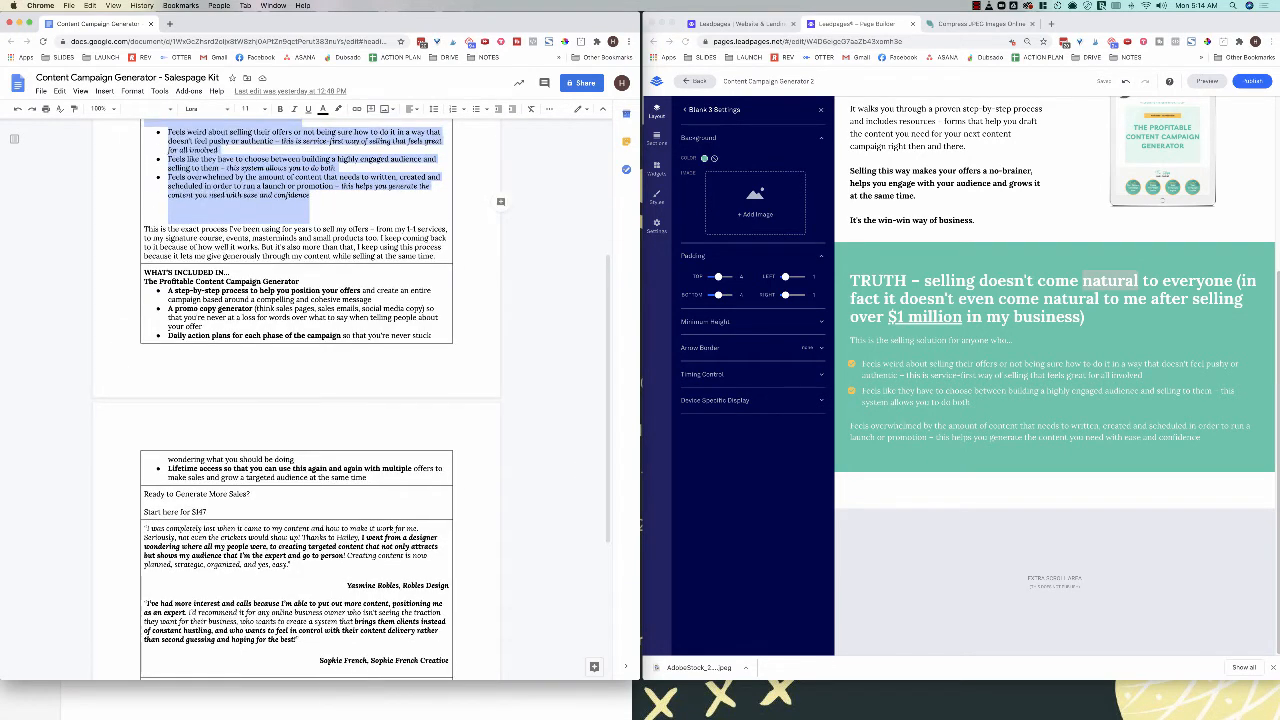
pyautogui.scroll(5, 1057, 376)
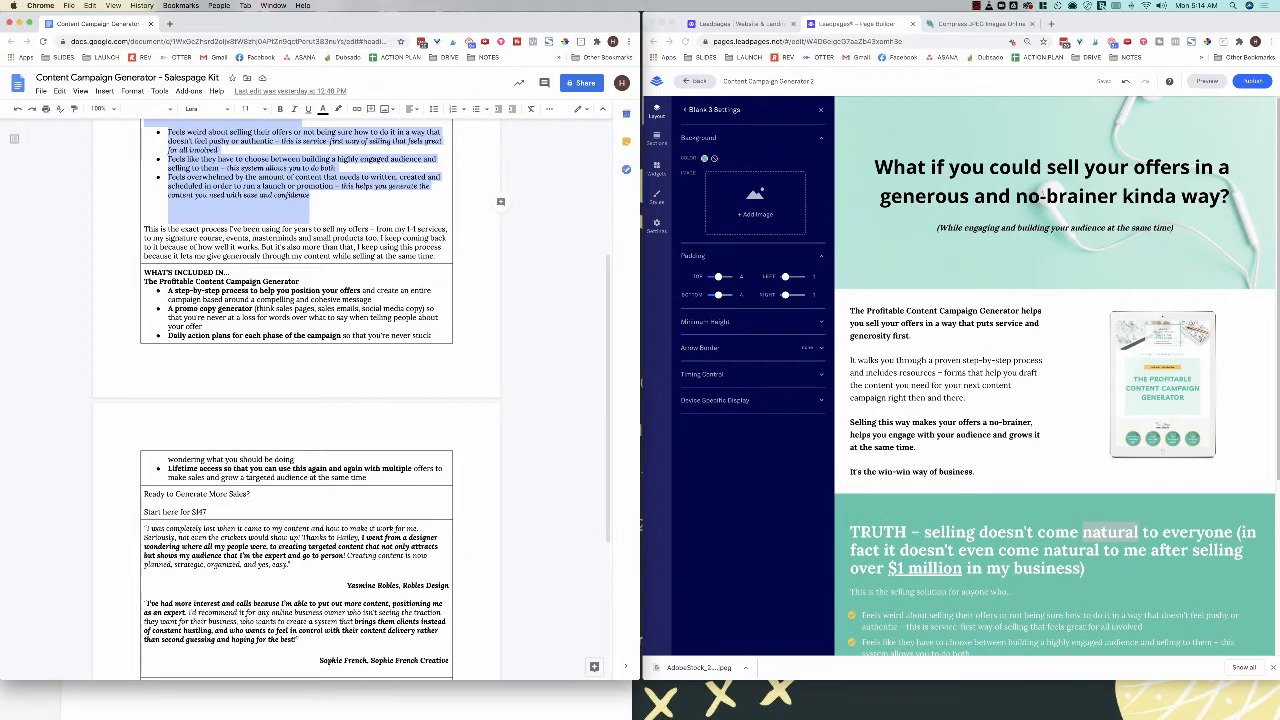
pyautogui.scroll(-5, 1057, 376)
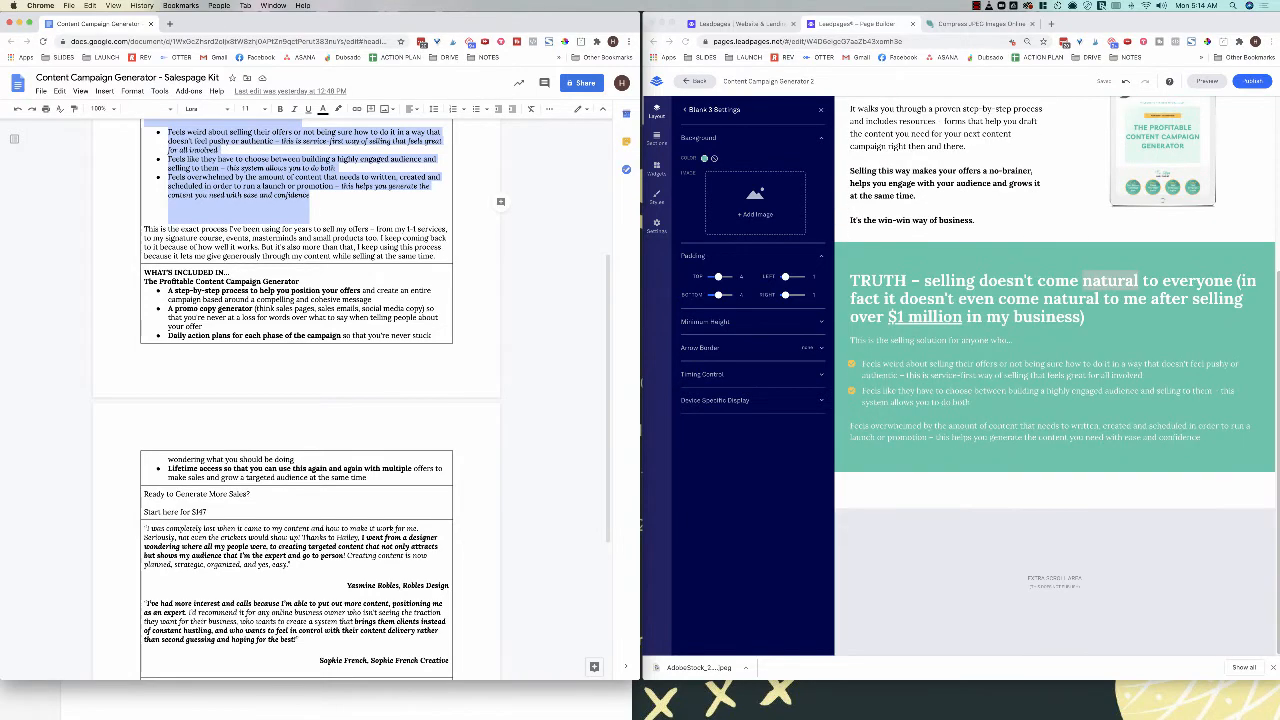
pyautogui.click(657, 138)
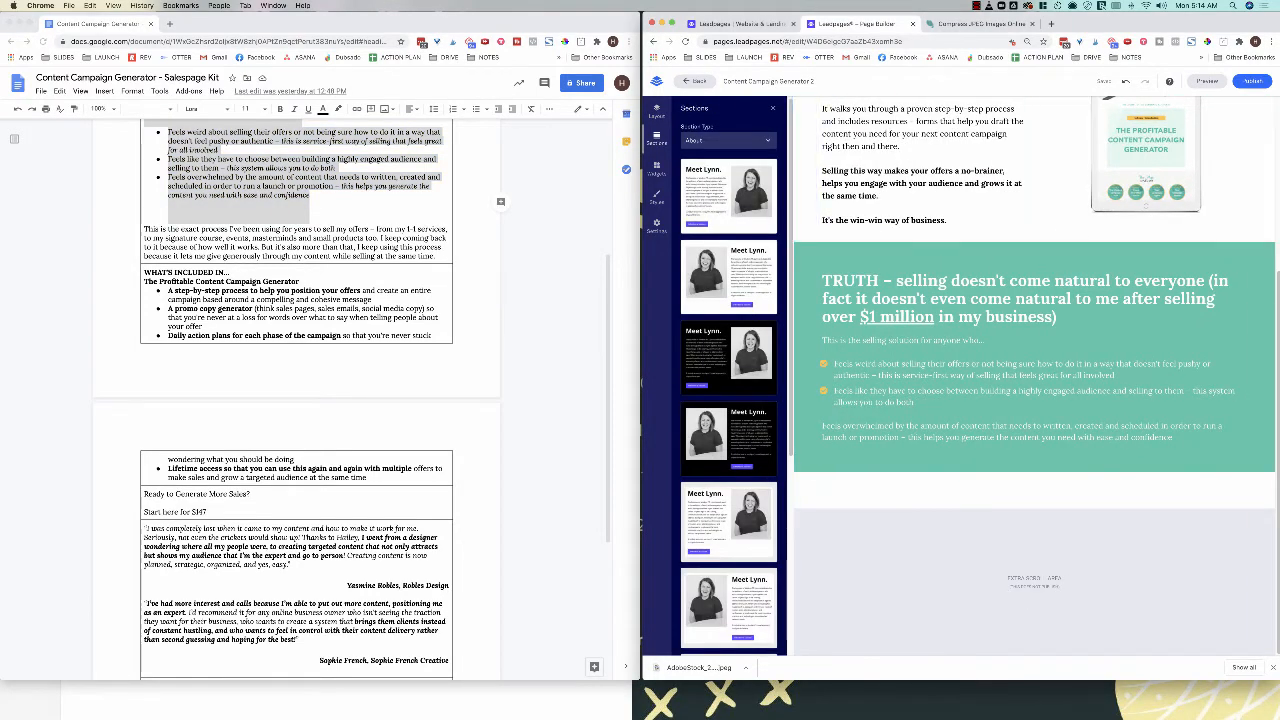
pyautogui.click(728, 140)
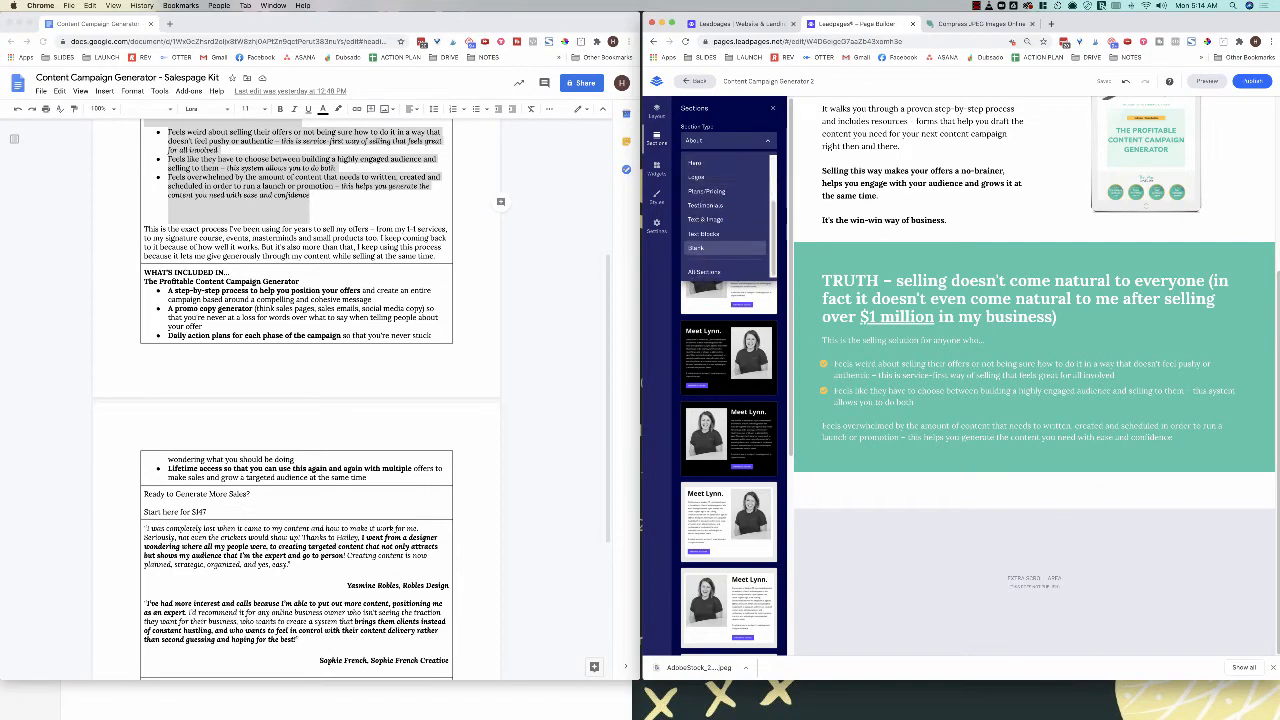
pyautogui.click(698, 247)
pyautogui.moveTo(728, 215); pyautogui.dragTo(1055, 520)
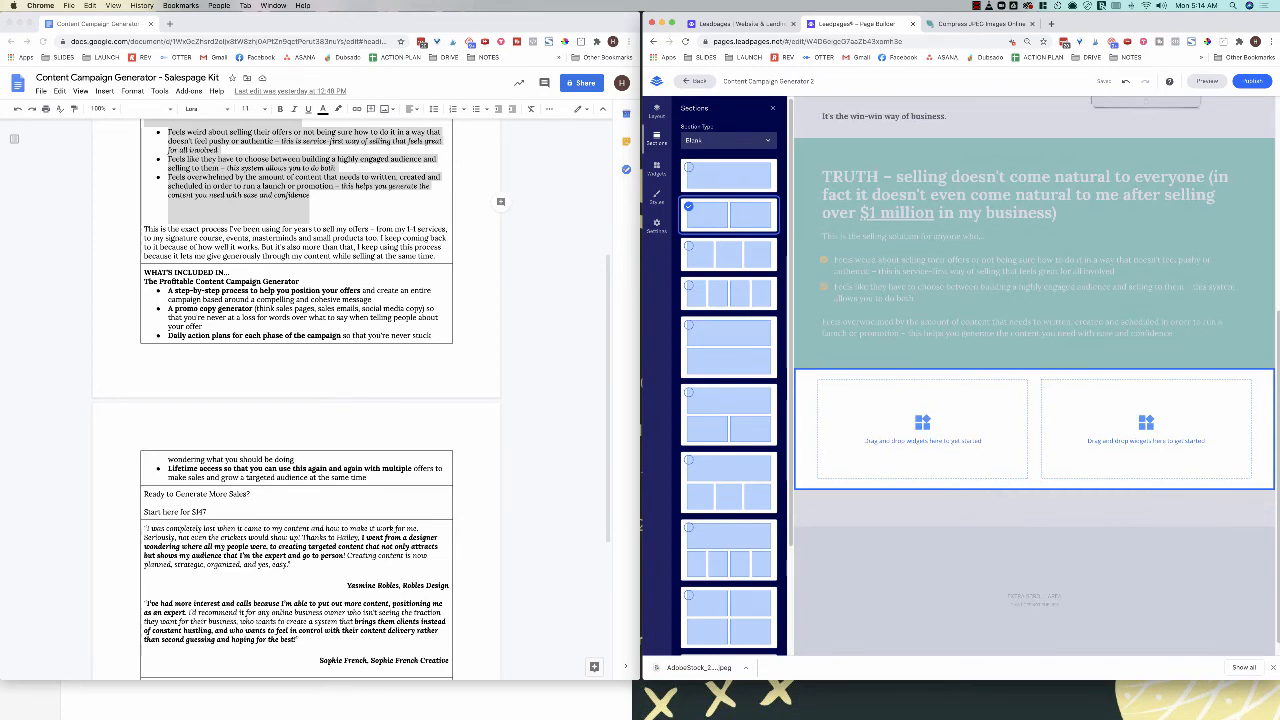
# Step: Place a text widget in the new section's right column and fill it with the WHAT'S INCLUDED copy from the Google Docs document
pyautogui.click(656, 168)
pyautogui.moveTo(705, 144); pyautogui.dragTo(1172, 450)
pyautogui.click(145, 272)
pyautogui.click(145, 272)
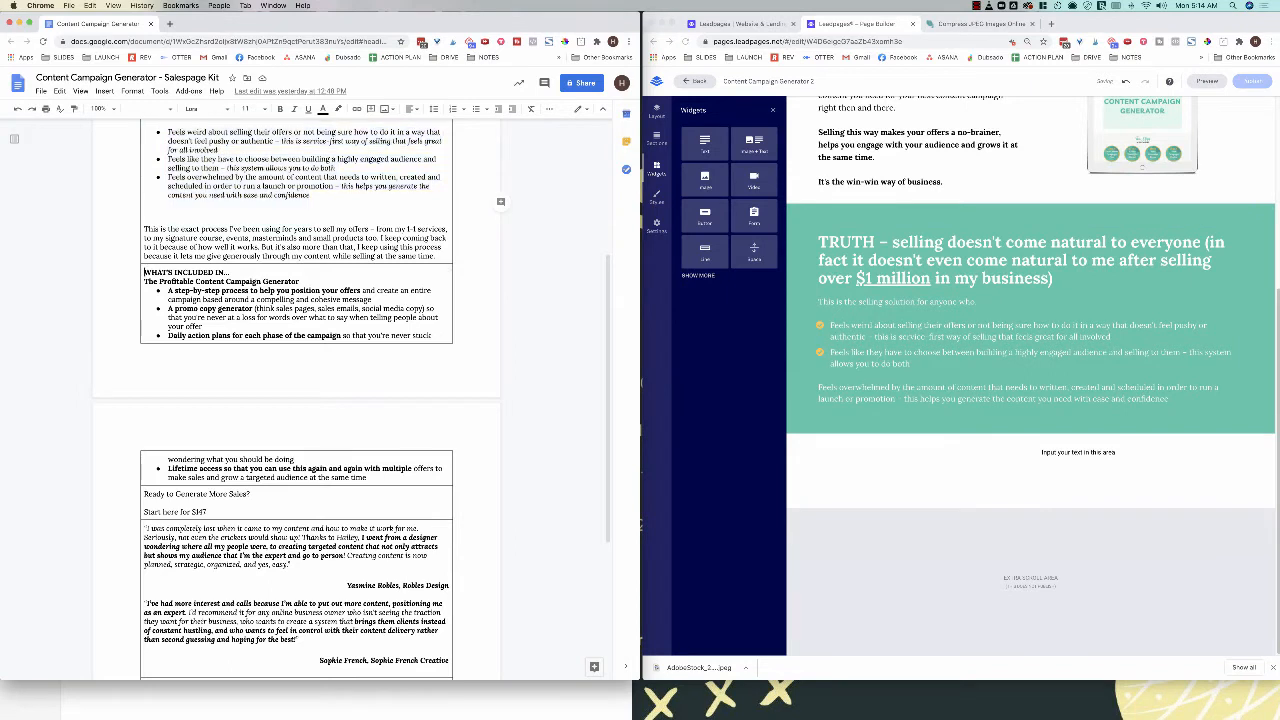
pyautogui.moveTo(145, 272); pyautogui.dragTo(445, 479)
pyautogui.press('super+c')
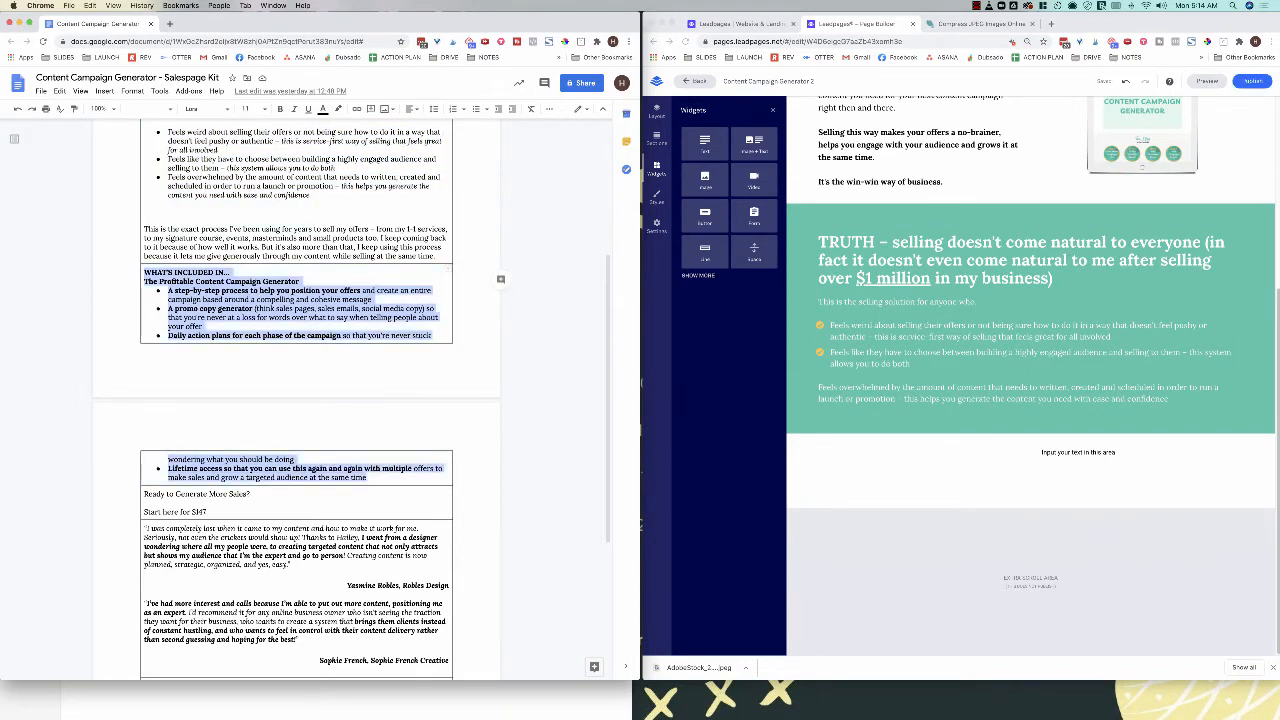
pyautogui.click(1125, 453)
pyautogui.click(1125, 453)
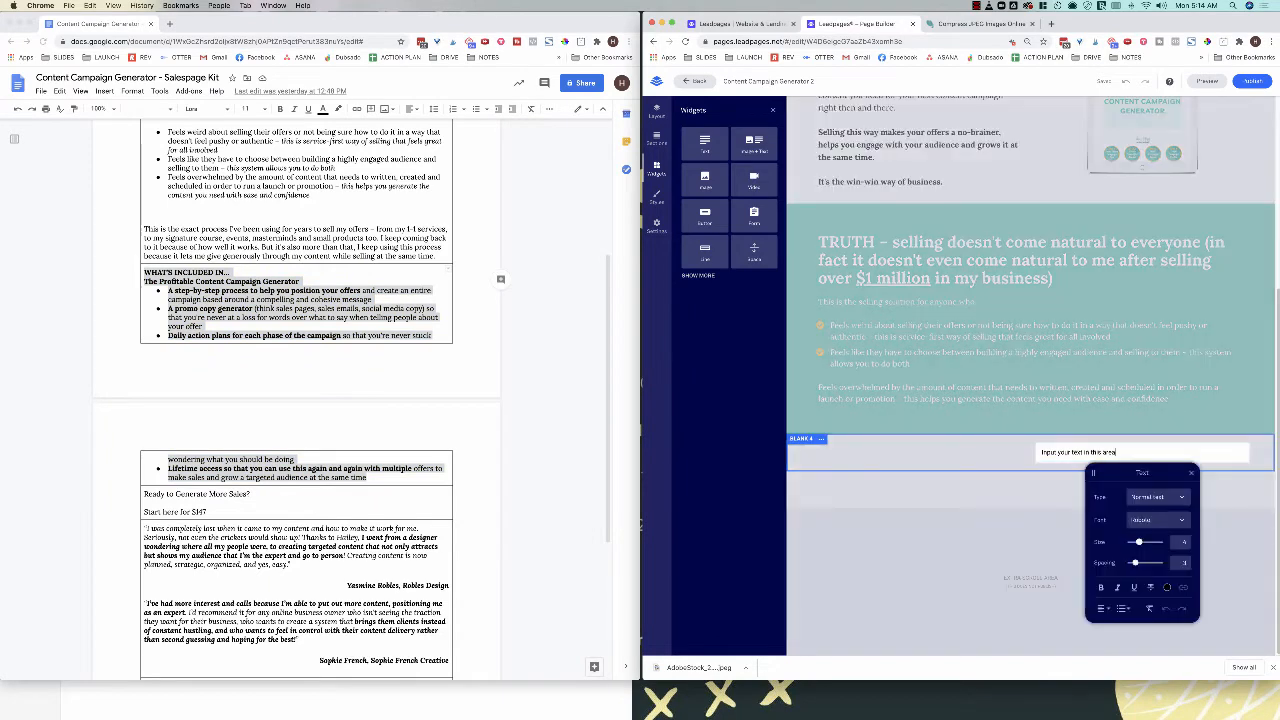
pyautogui.press('super+a')
pyautogui.press('super+v')
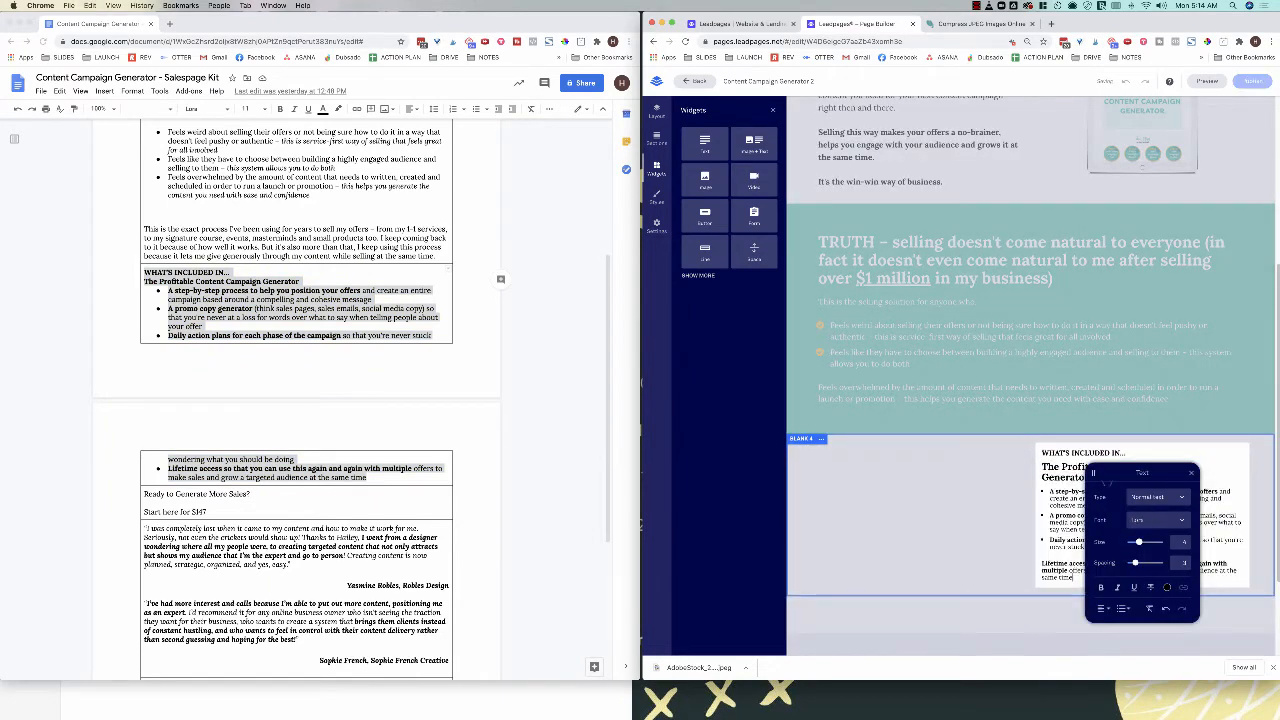
pyautogui.click(1070, 479)
pyautogui.click(930, 518)
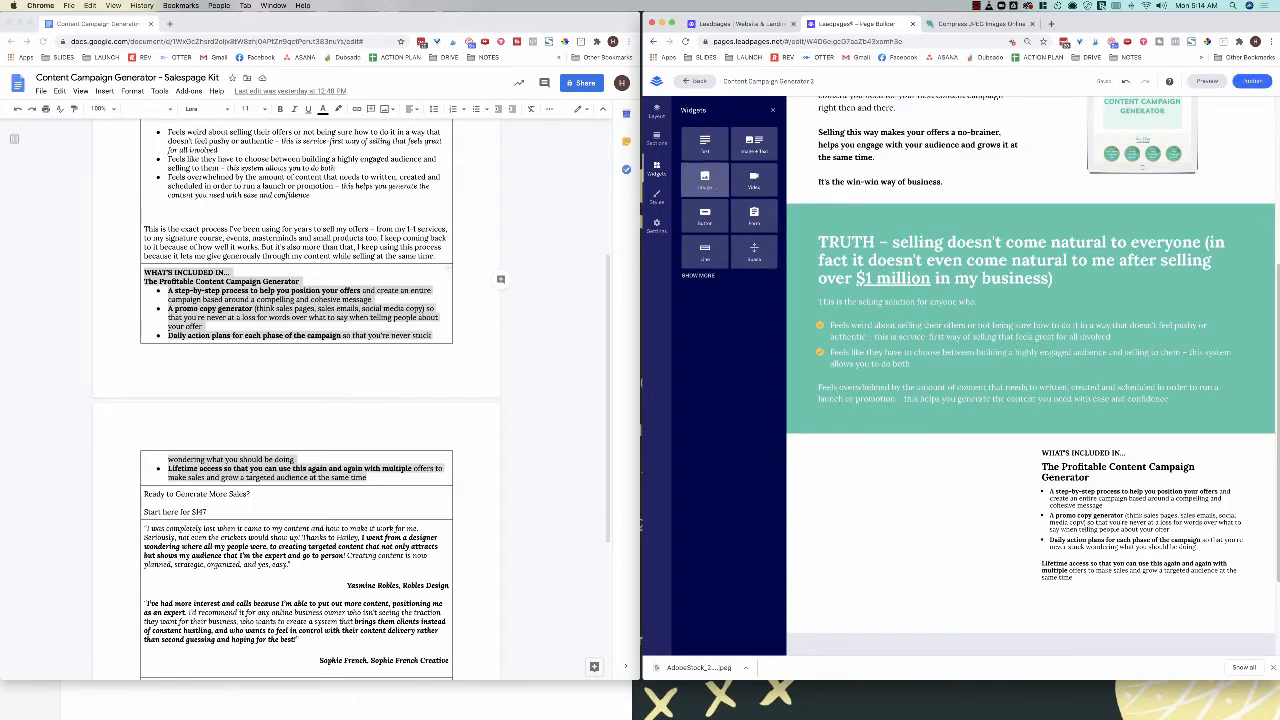
# Step: Place an image widget in the section's left column and insert unnamed-1.png from the tutorial folder in Finder
pyautogui.moveTo(704, 178); pyautogui.dragTo(918, 500)
pyautogui.click(560, 700)
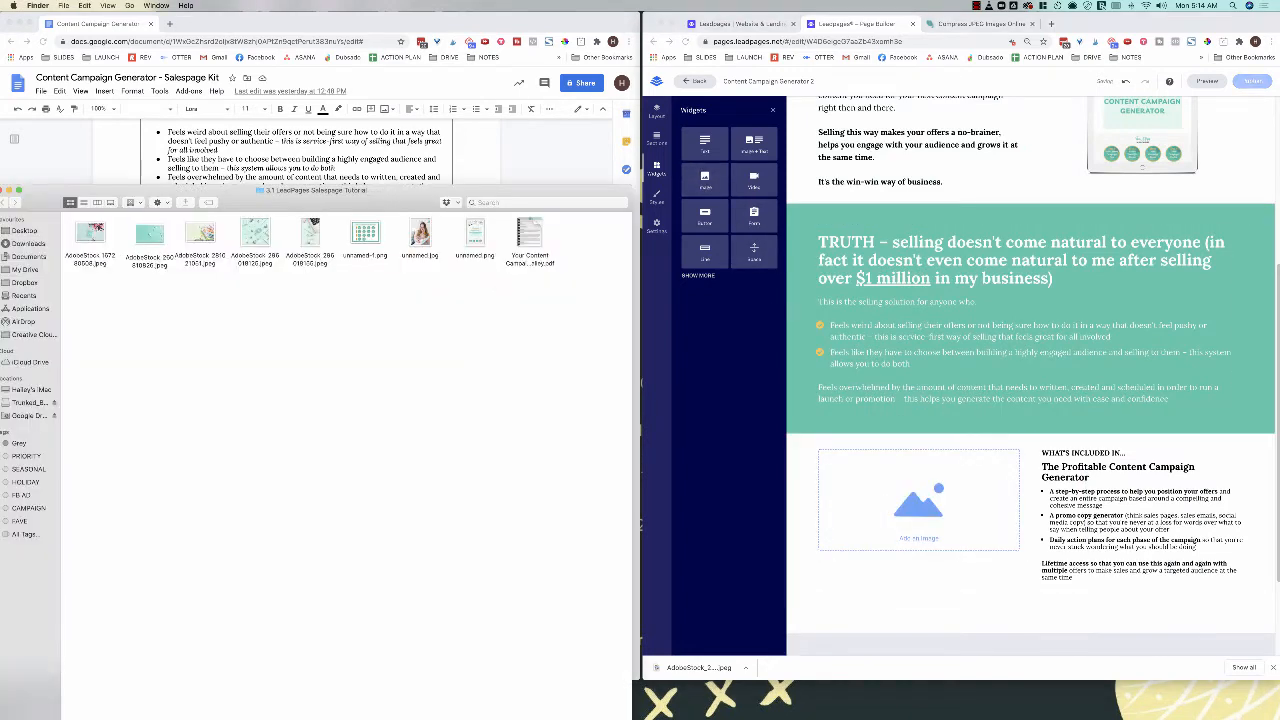
pyautogui.moveTo(365, 235); pyautogui.dragTo(930, 510)
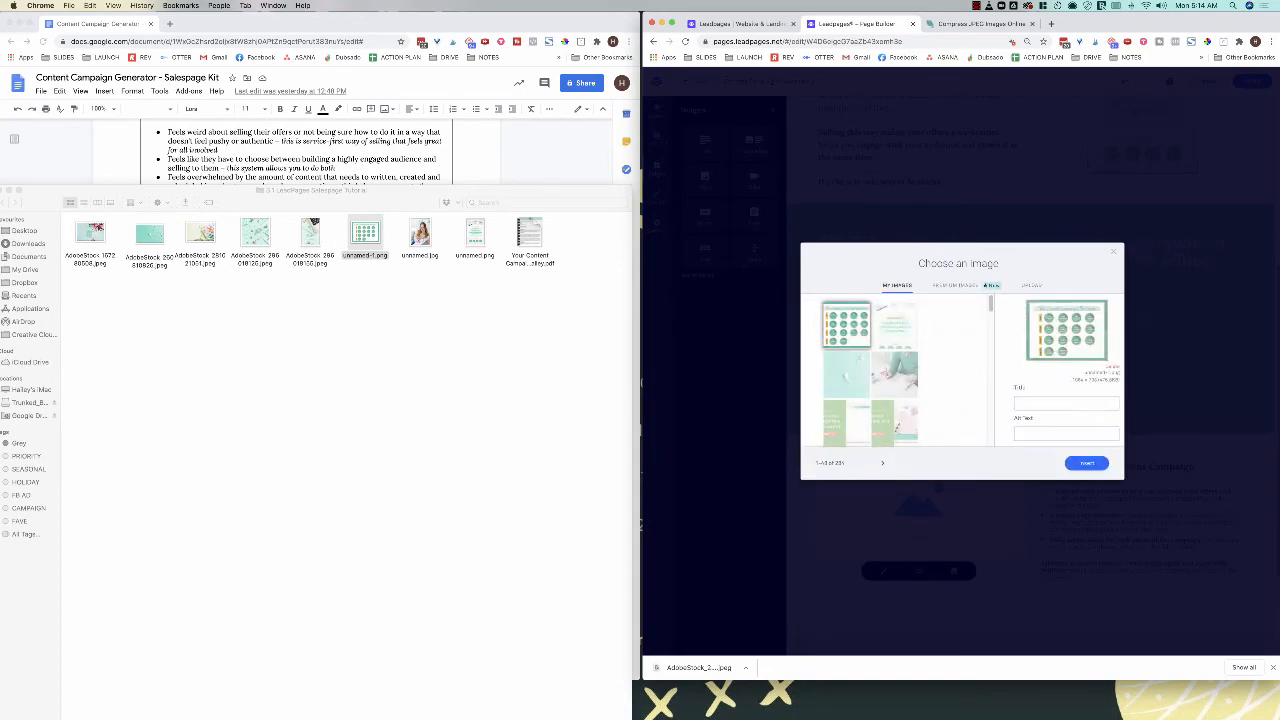
pyautogui.click(1087, 463)
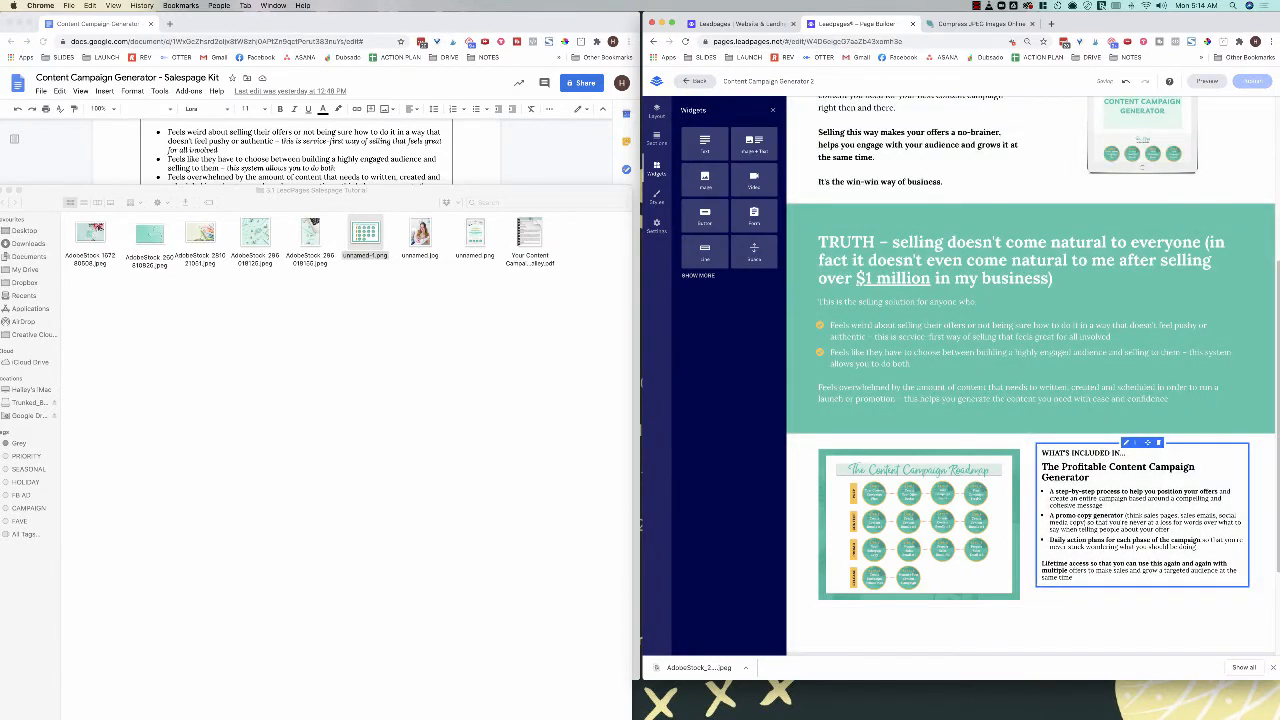
pyautogui.click(1128, 453)
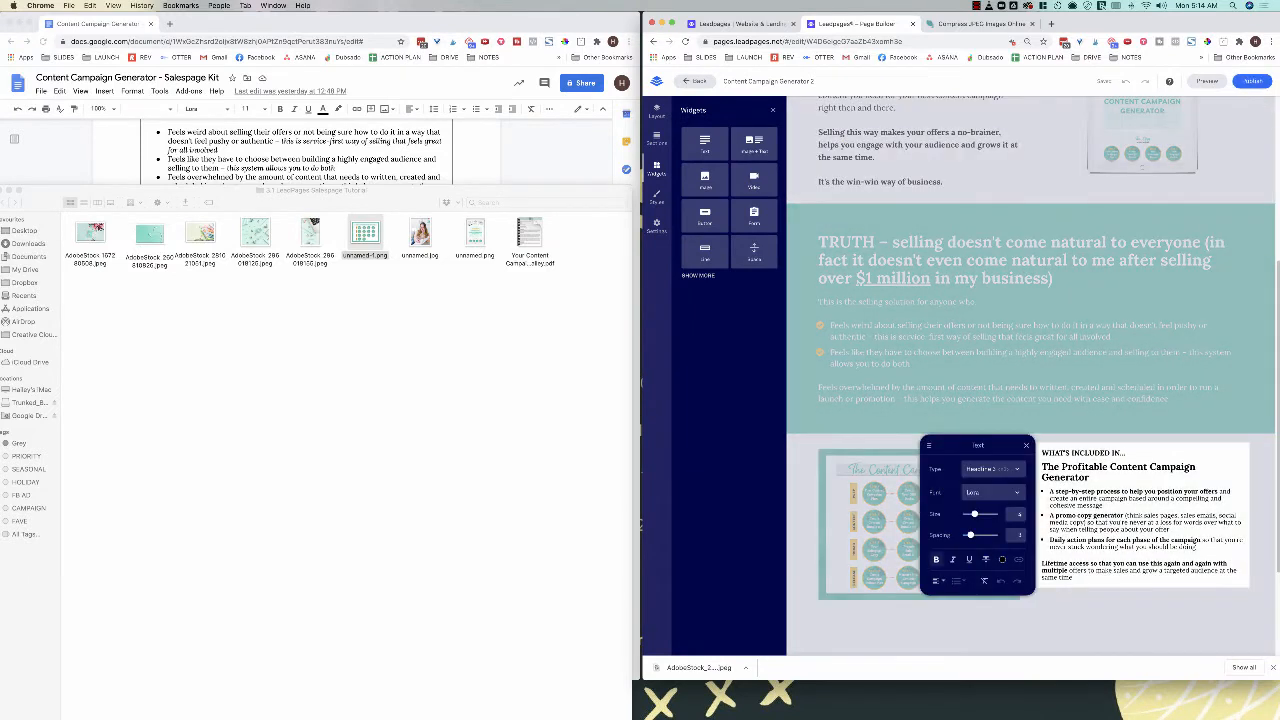
pyautogui.moveTo(1090, 478); pyautogui.dragTo(1041, 467)
pyautogui.doubleClick(1116, 453)
pyautogui.click(1086, 453)
pyautogui.moveTo(1126, 453); pyautogui.dragTo(1090, 479)
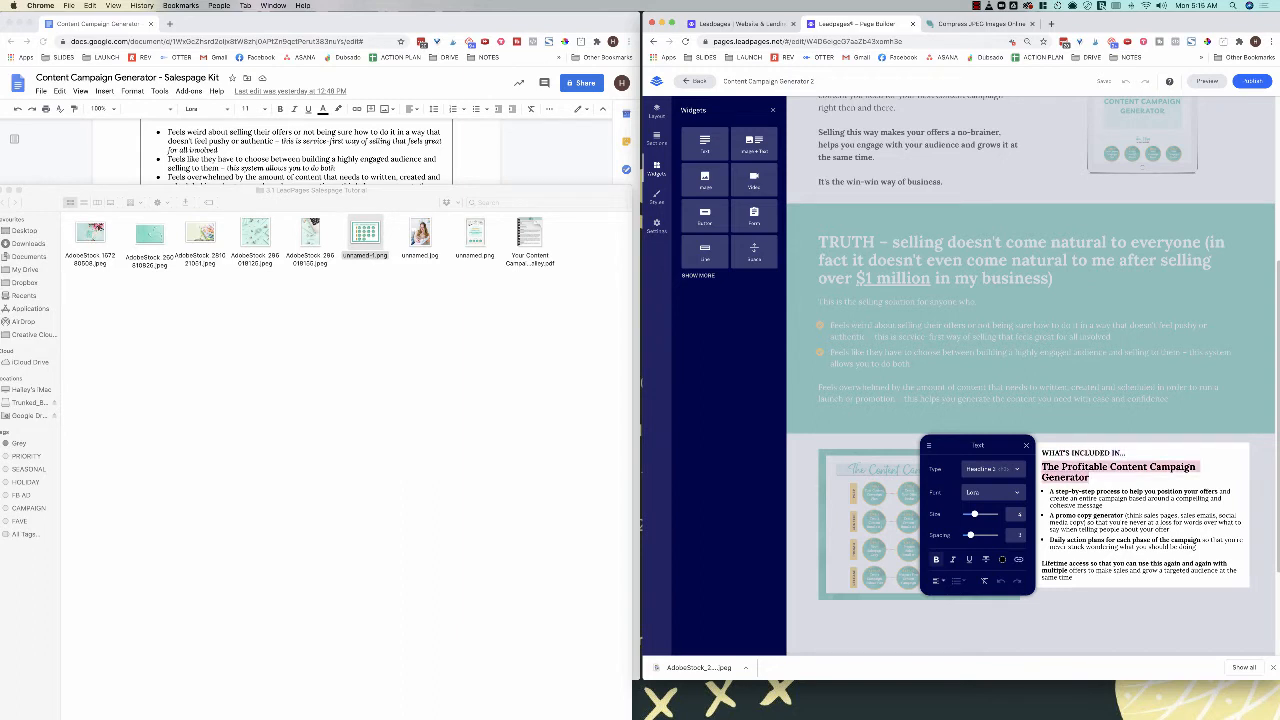
pyautogui.press('super+z')
pyautogui.press('super+z')
pyautogui.press('super+z')
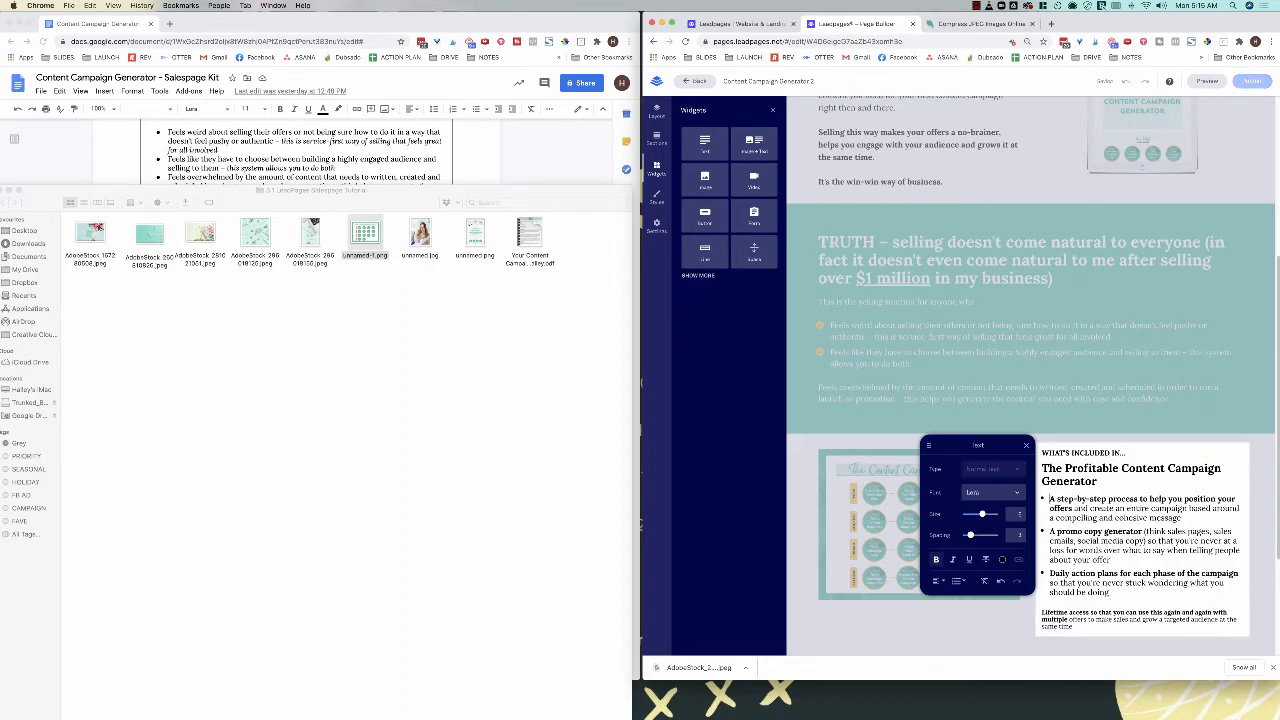
pyautogui.click(1001, 581)
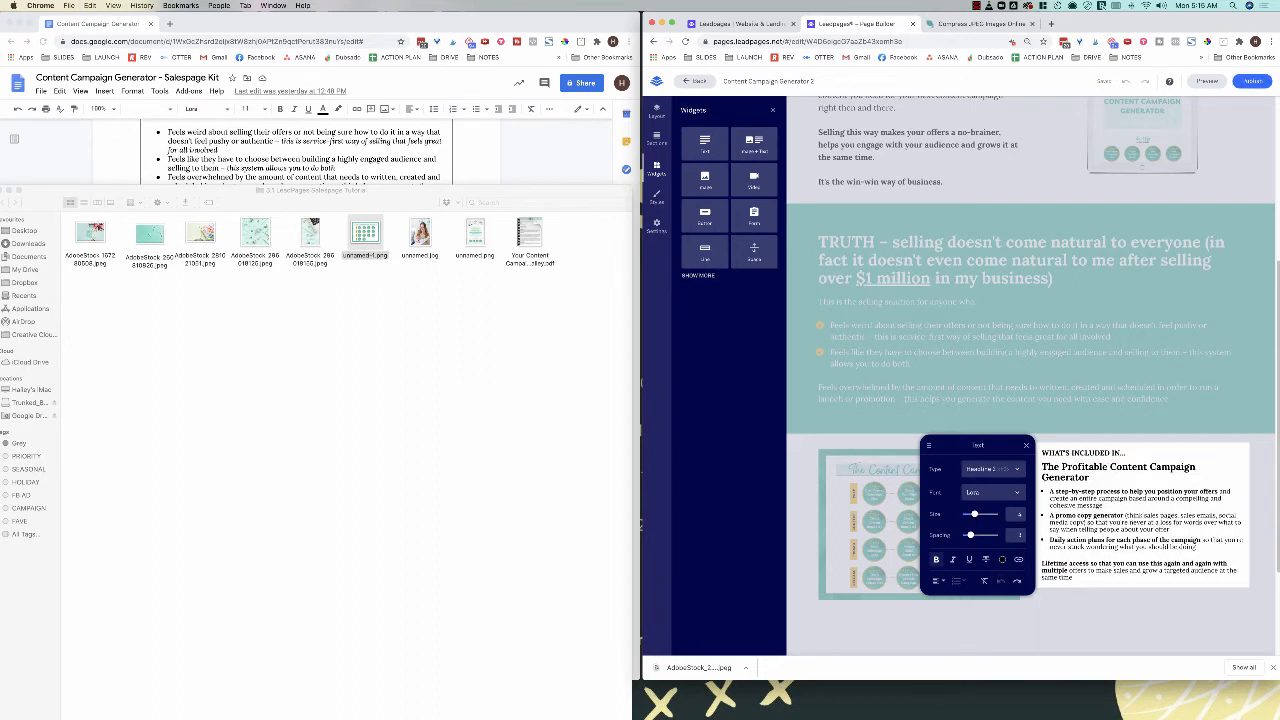
# Step: Set the heading "The Profitable Content Campaign Generator" to size 7 and the bullets and closing text below it to size 6
pyautogui.moveTo(1090, 478); pyautogui.dragTo(1042, 466)
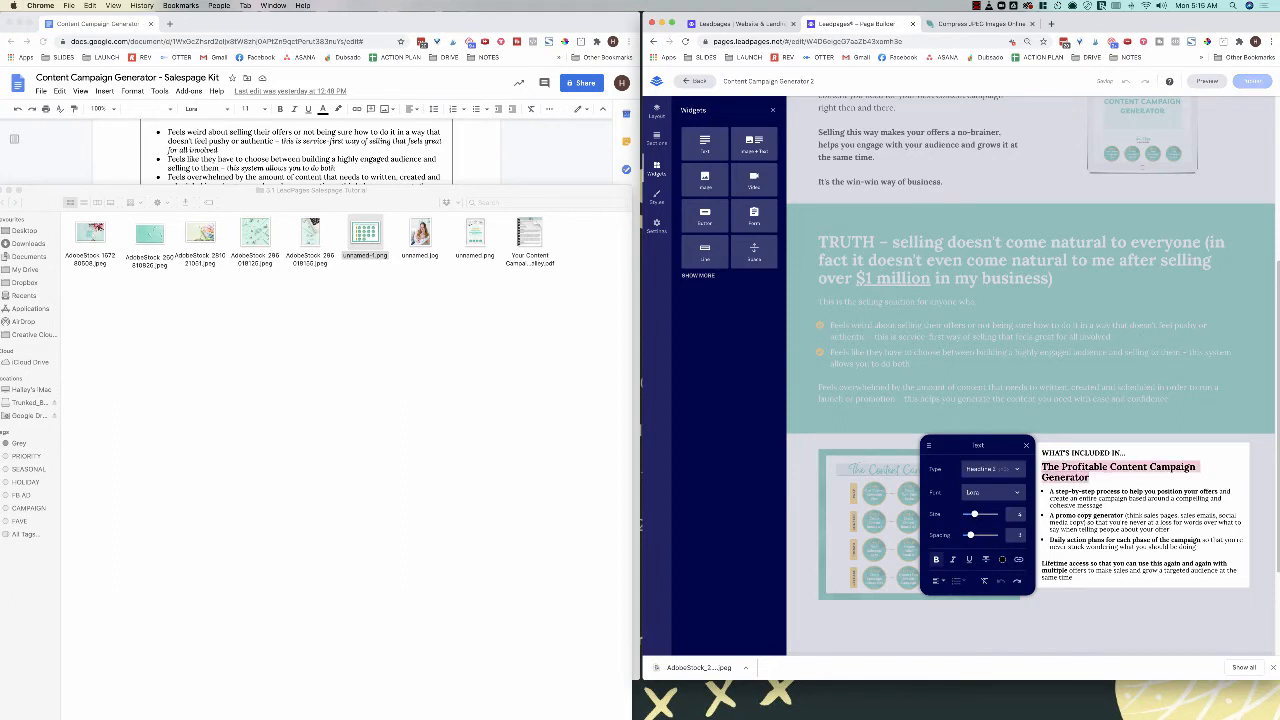
pyautogui.moveTo(974, 514); pyautogui.dragTo(987, 514)
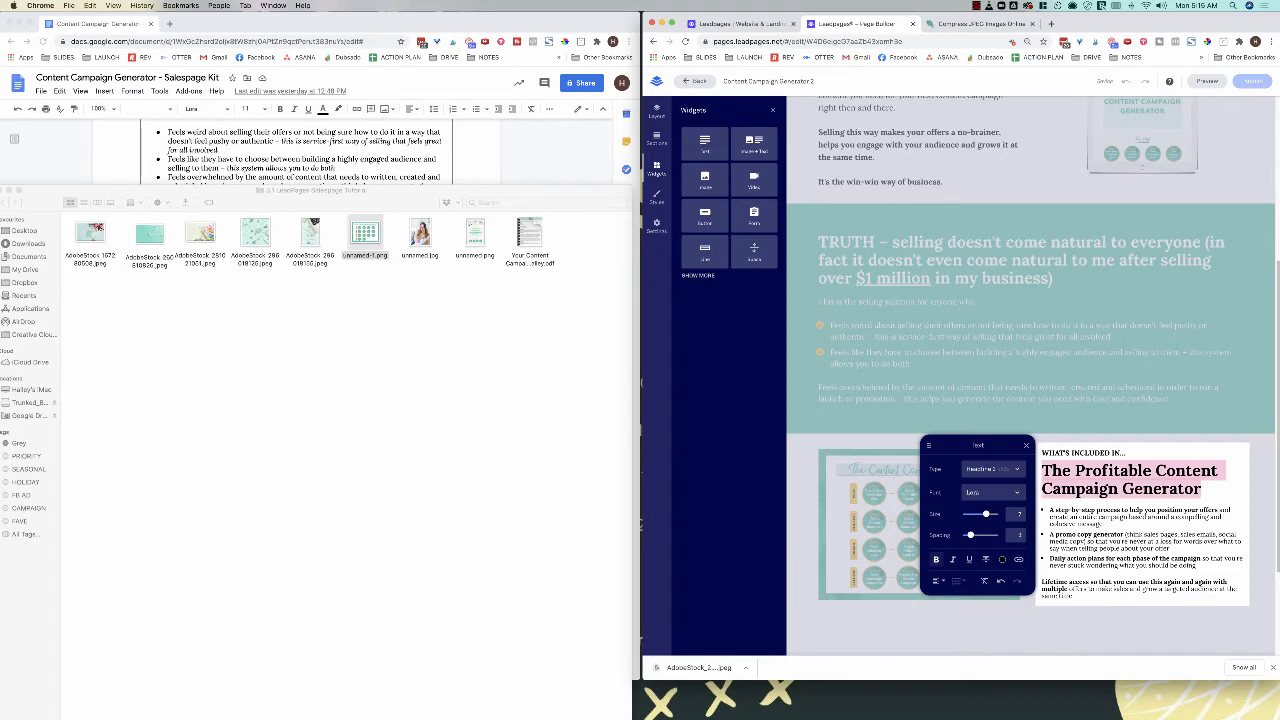
pyautogui.moveTo(1073, 596); pyautogui.dragTo(1049, 510)
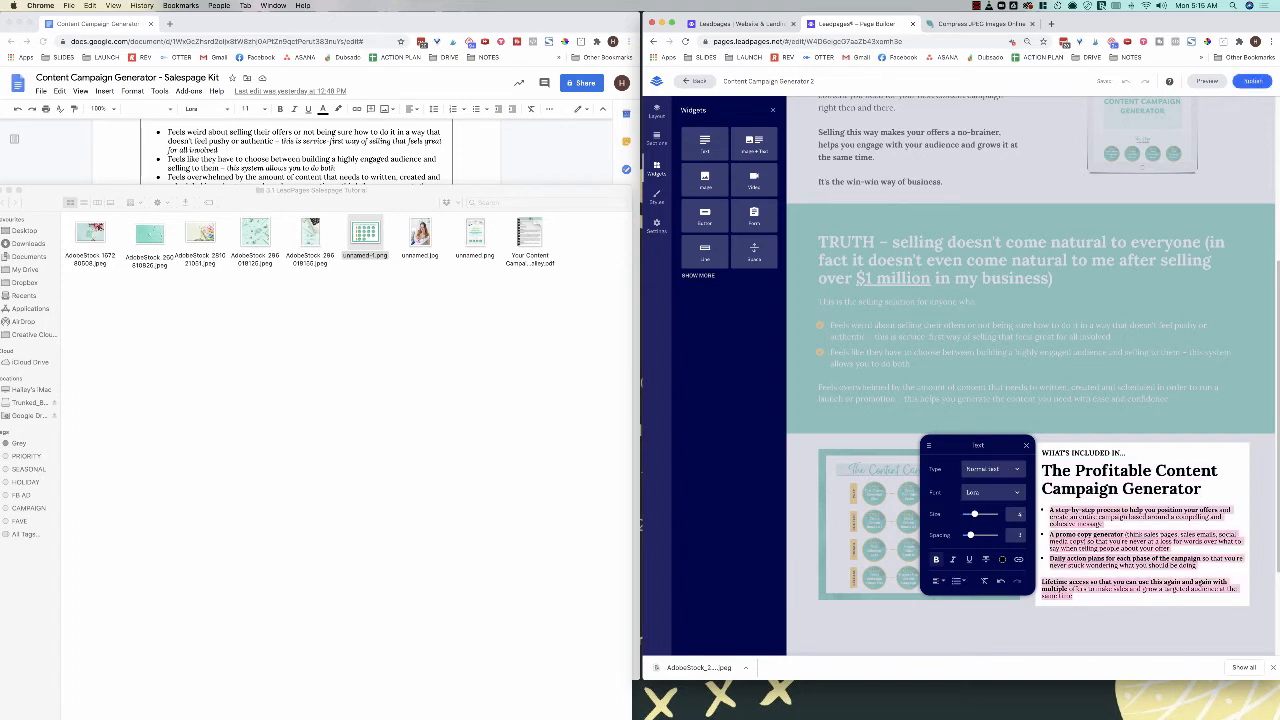
pyautogui.click(1018, 514)
pyautogui.write('6')
pyautogui.press('Return')
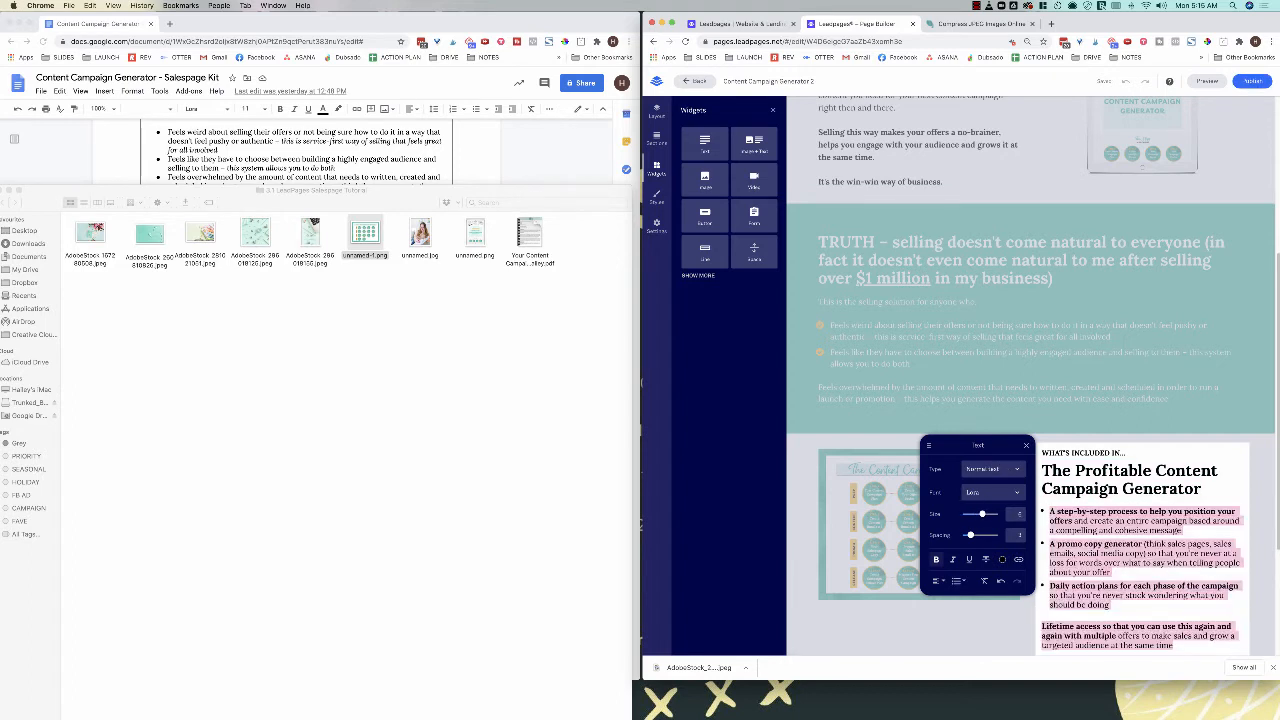
pyautogui.click(1150, 606)
pyautogui.click(1026, 445)
pyautogui.scroll(-2, 1142, 520)
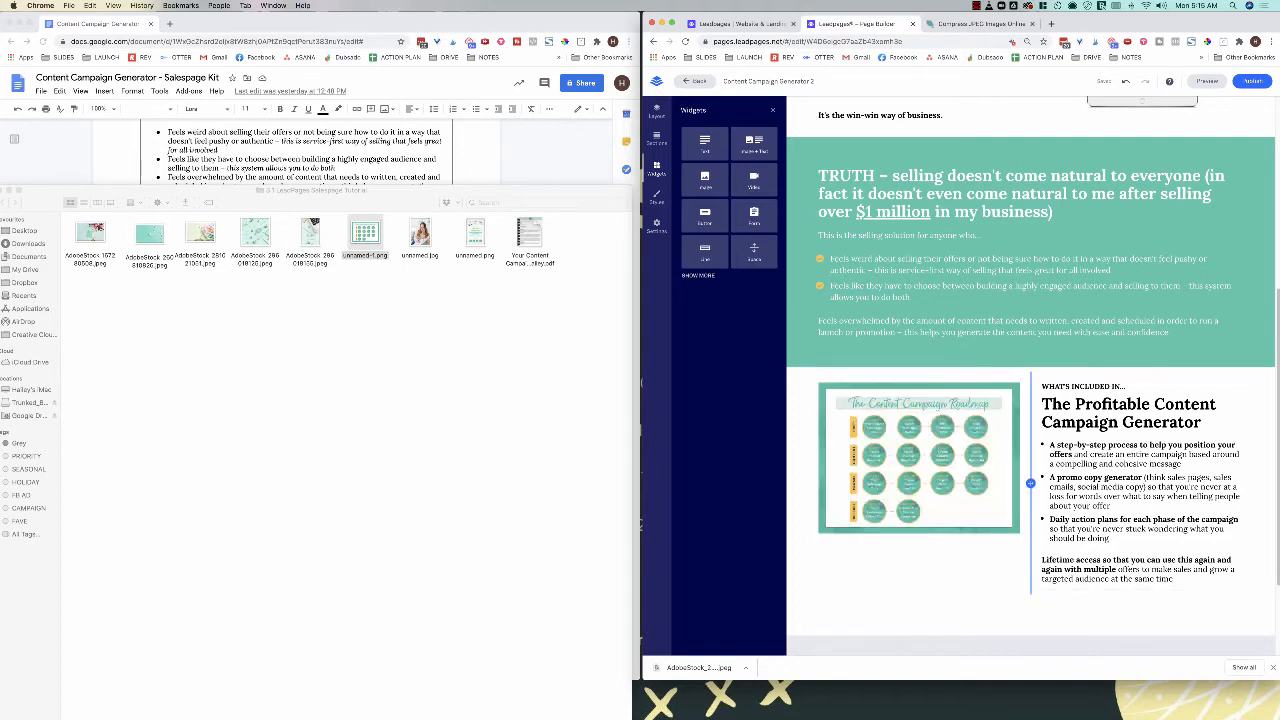
pyautogui.moveTo(1030, 483)
pyautogui.mouseDown()
pyautogui.moveTo(1018, 483)
pyautogui.moveTo(1090, 481)
pyautogui.moveTo(930, 481)
pyautogui.moveTo(1108, 480)
pyautogui.moveTo(964, 480)
pyautogui.moveTo(1103, 481)
pyautogui.moveTo(1030, 483)
pyautogui.mouseUp()
pyautogui.scroll(-1, 1030, 500)
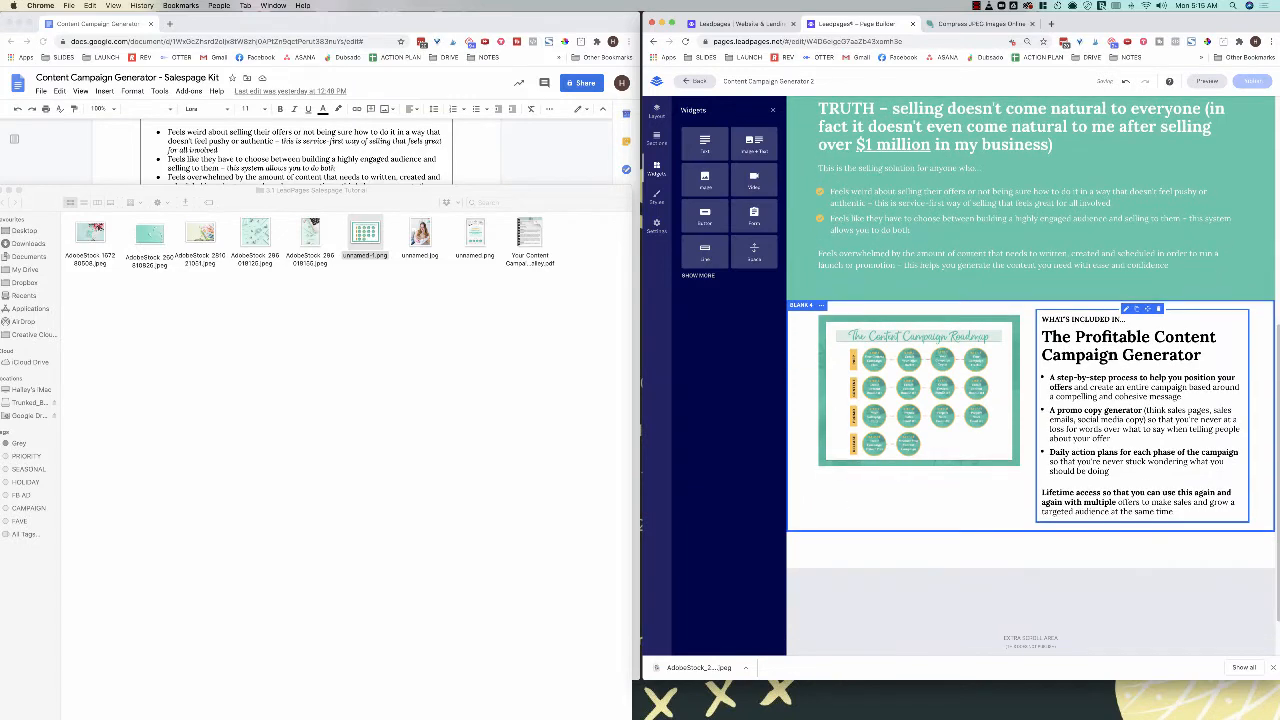
# Step: Check the next copy block in the Google Docs document and add a blank single-column section below the WHAT'S INCLUDED section
pyautogui.click(480, 152)
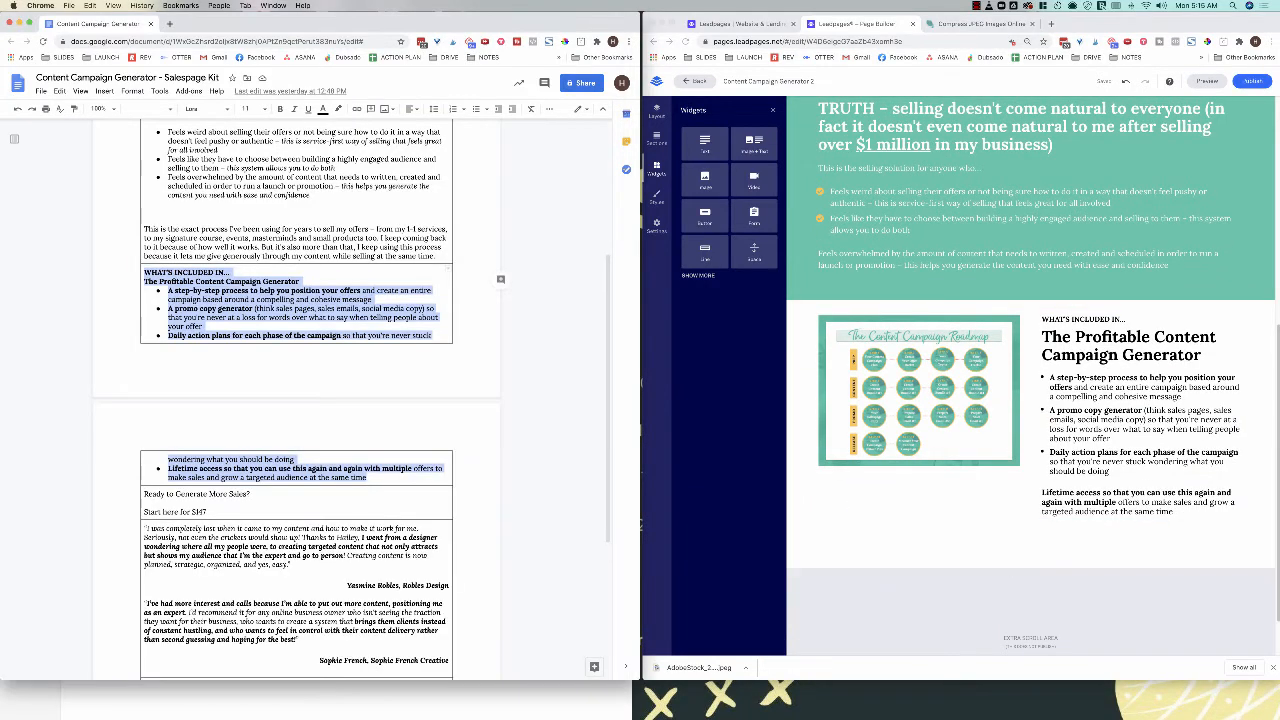
pyautogui.scroll(-2, 300, 400)
pyautogui.moveTo(208, 373); pyautogui.dragTo(144, 363)
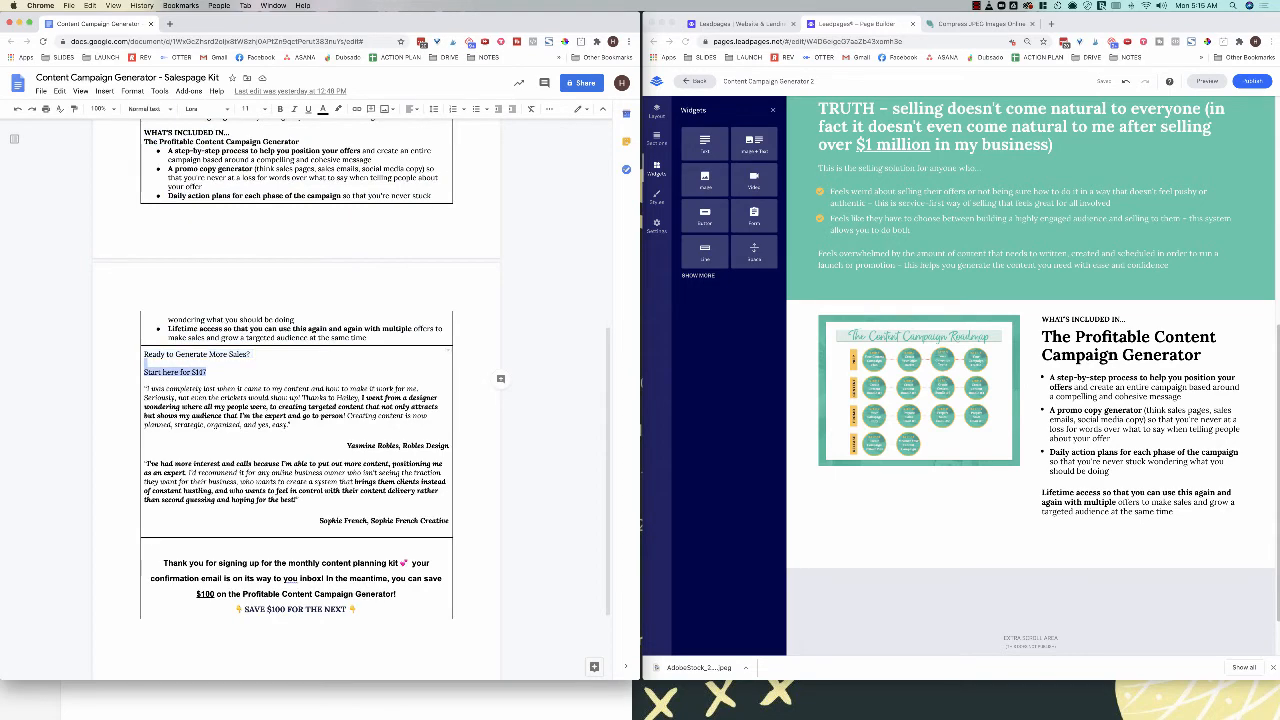
pyautogui.click(199, 372)
pyautogui.scroll(4, 1030, 376)
pyautogui.scroll(-5, 1030, 376)
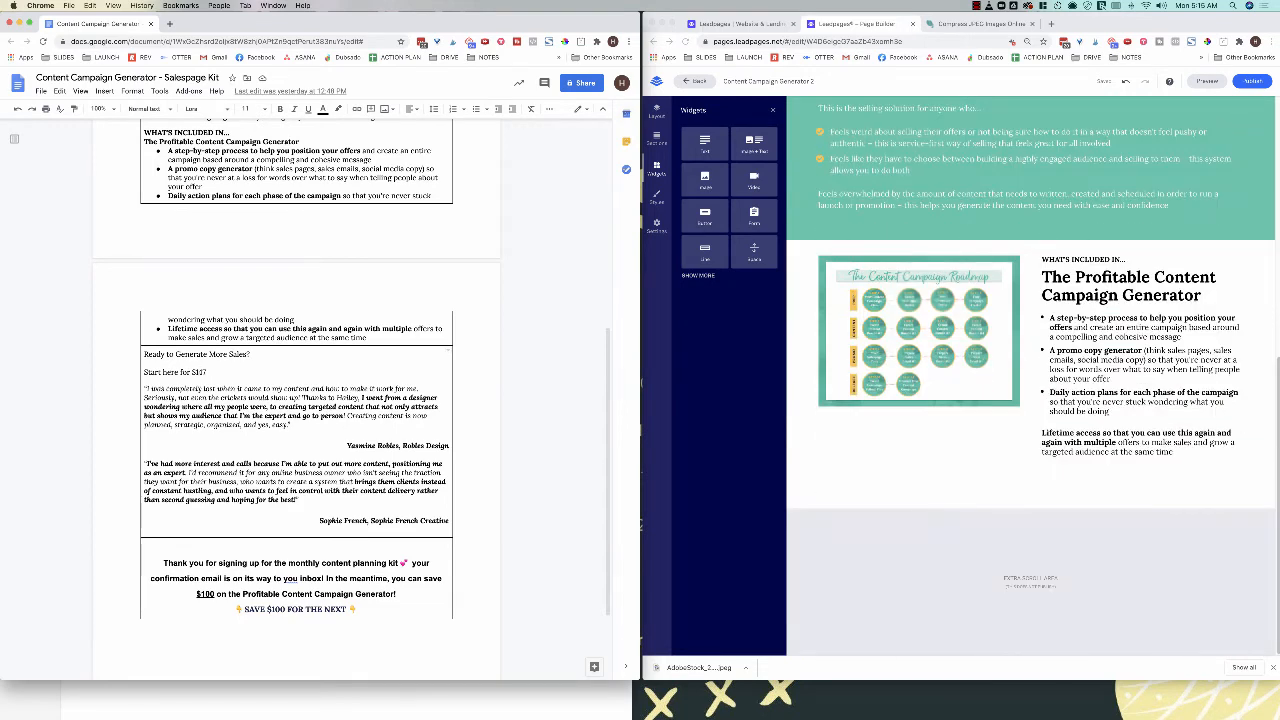
pyautogui.click(656, 138)
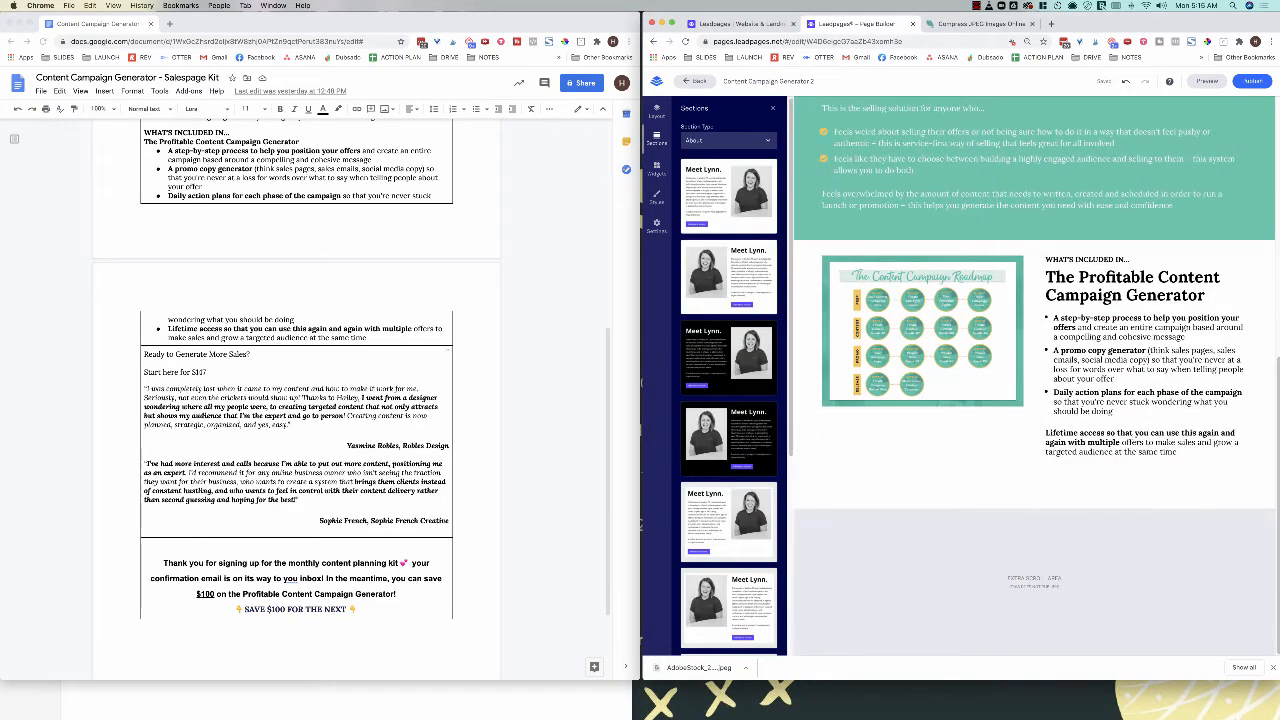
pyautogui.click(728, 140)
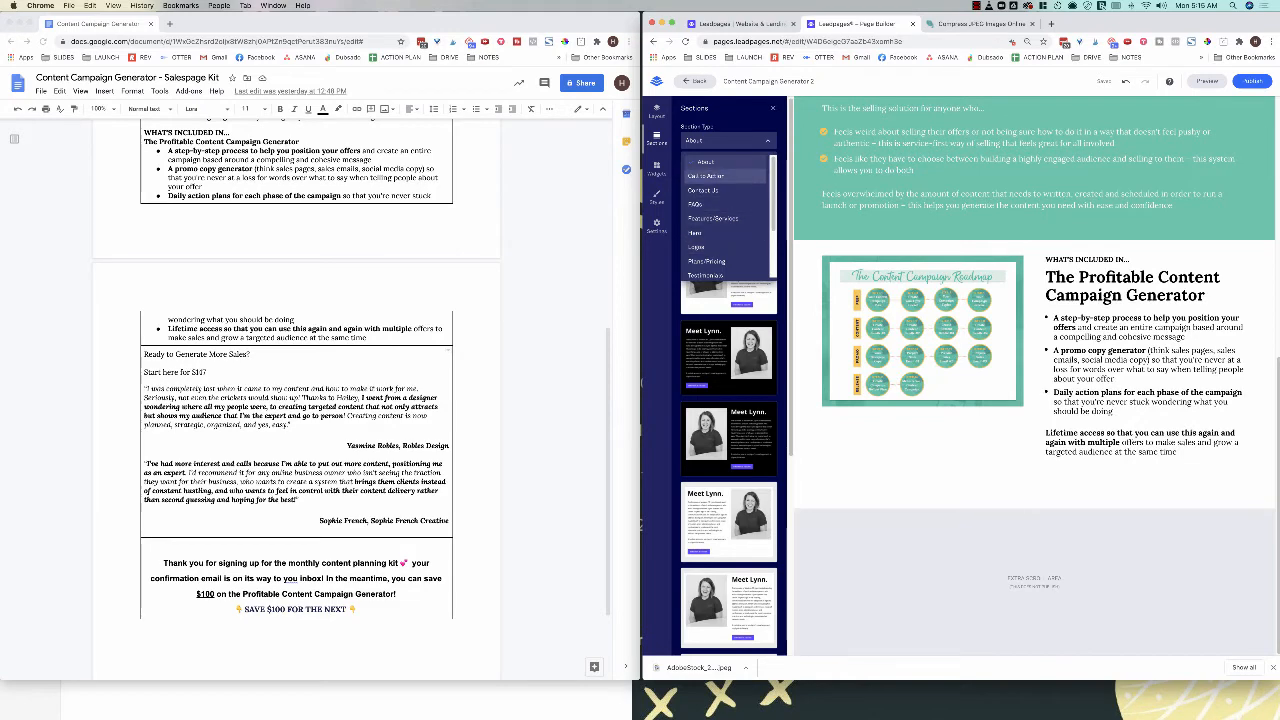
pyautogui.scroll(-3, 713, 218)
pyautogui.click(715, 246)
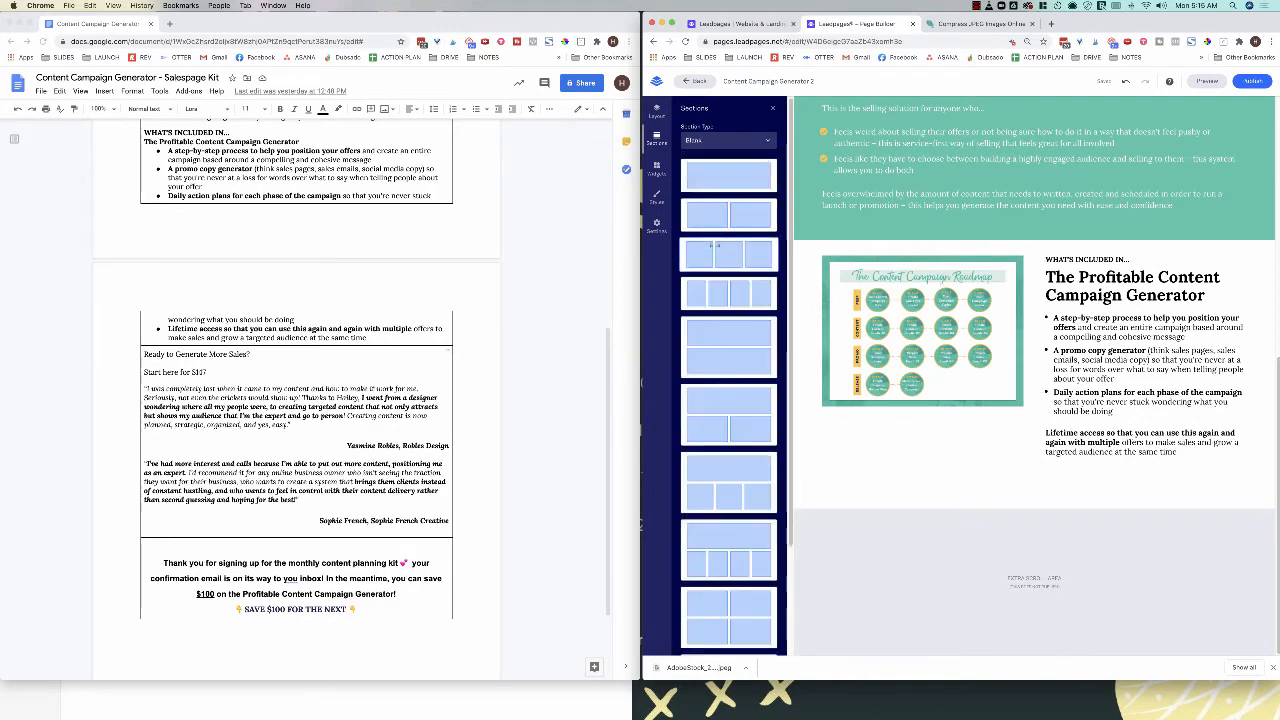
pyautogui.moveTo(723, 184); pyautogui.dragTo(1035, 516)
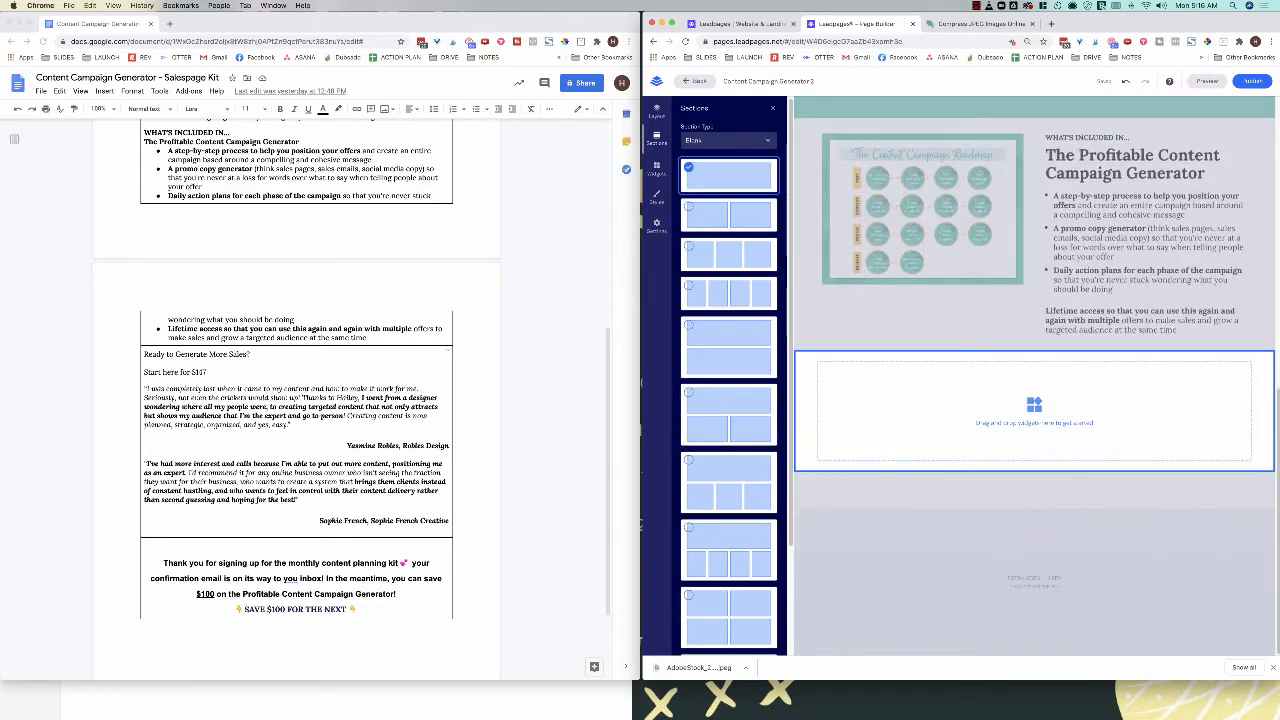
# Step: Place a text widget in the new single-column section with a button widget beneath it
pyautogui.click(656, 168)
pyautogui.moveTo(704, 145); pyautogui.dragTo(1035, 422)
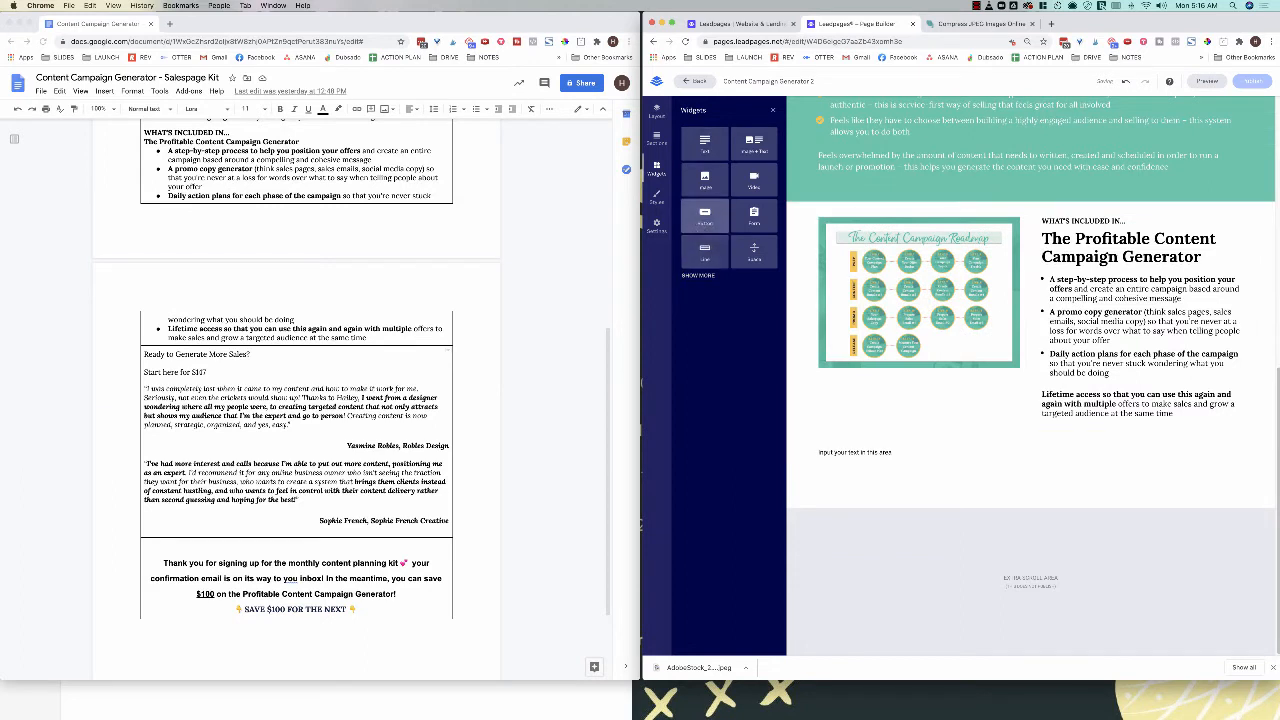
pyautogui.moveTo(704, 212); pyautogui.dragTo(863, 455)
# Step: Copy "Ready to Generate More Sales?" from the Google Docs document and replace the new text widget's placeholder with it
pyautogui.click(200, 371)
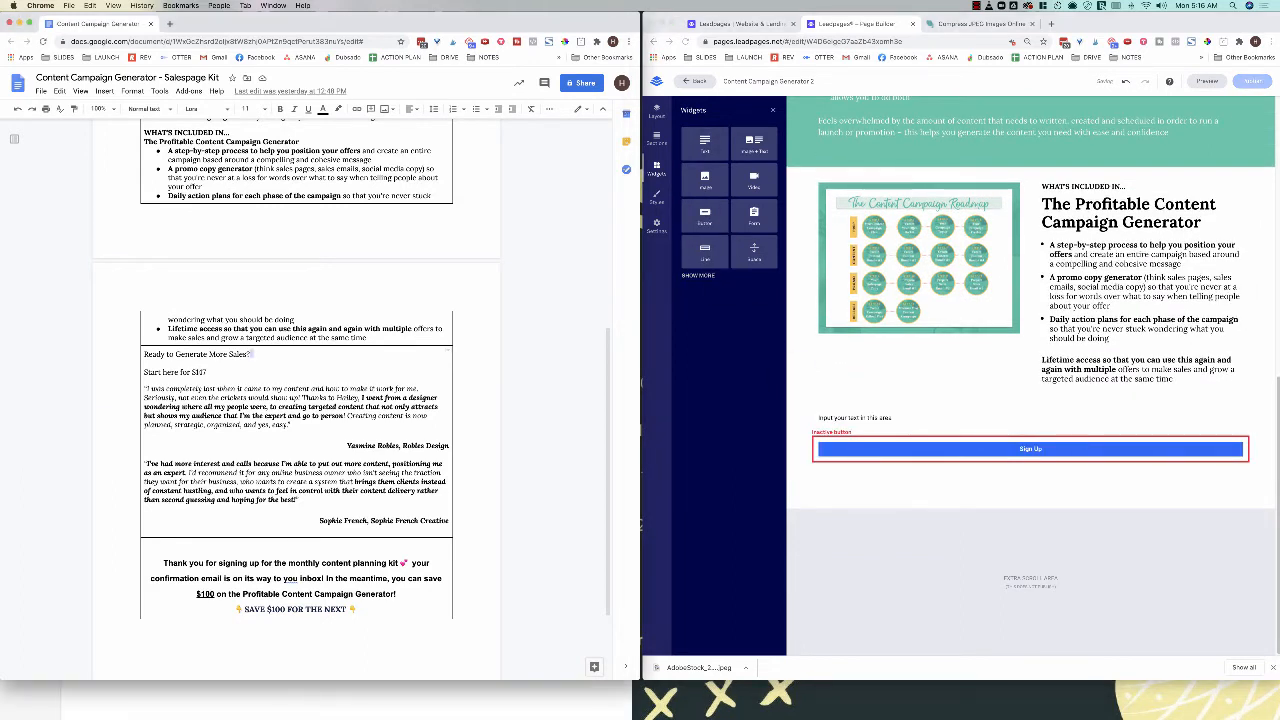
pyautogui.moveTo(254, 355); pyautogui.dragTo(143, 343)
pyautogui.press('super+c')
pyautogui.click(256, 384)
pyautogui.moveTo(253, 354); pyautogui.dragTo(143, 354)
pyautogui.click(896, 418)
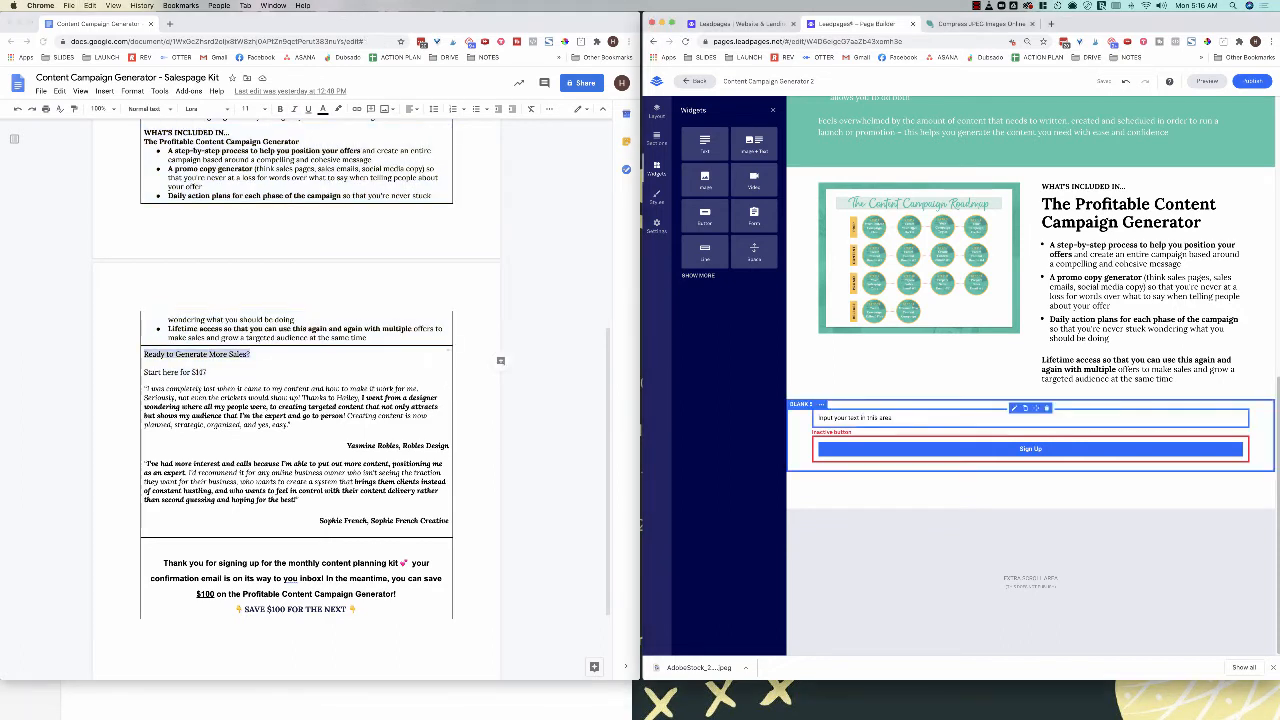
pyautogui.click(896, 418)
pyautogui.press('super+a')
pyautogui.press('super+v')
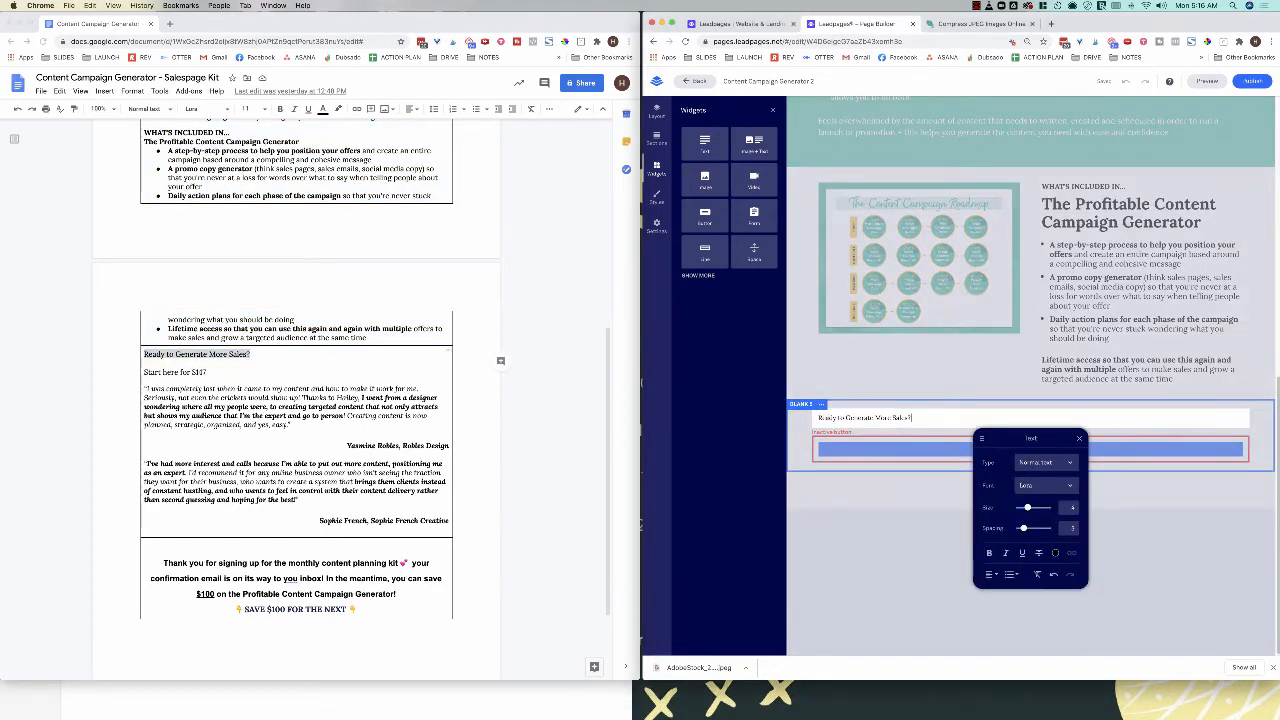
# Step: Center the "Ready to Generate More Sales?" text, apply the Jumbo text type and make it bold
pyautogui.click(990, 574)
pyautogui.click(990, 588)
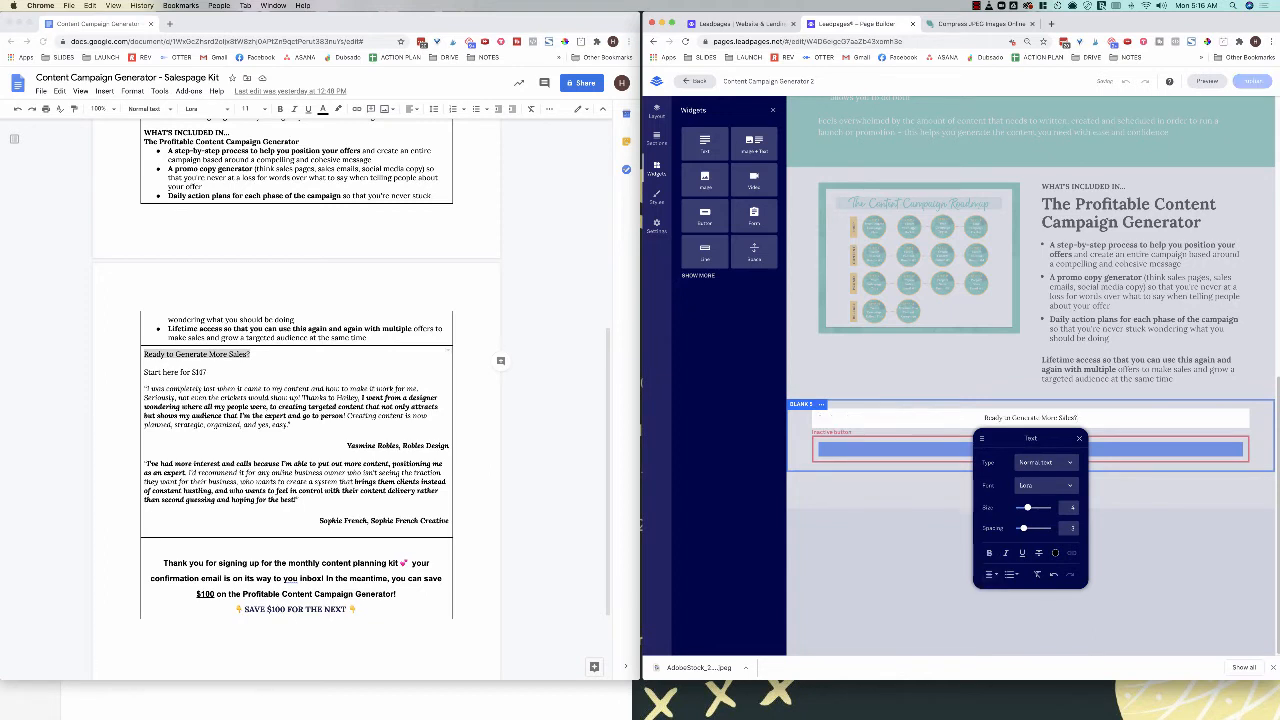
pyautogui.click(1045, 462)
pyautogui.click(1030, 484)
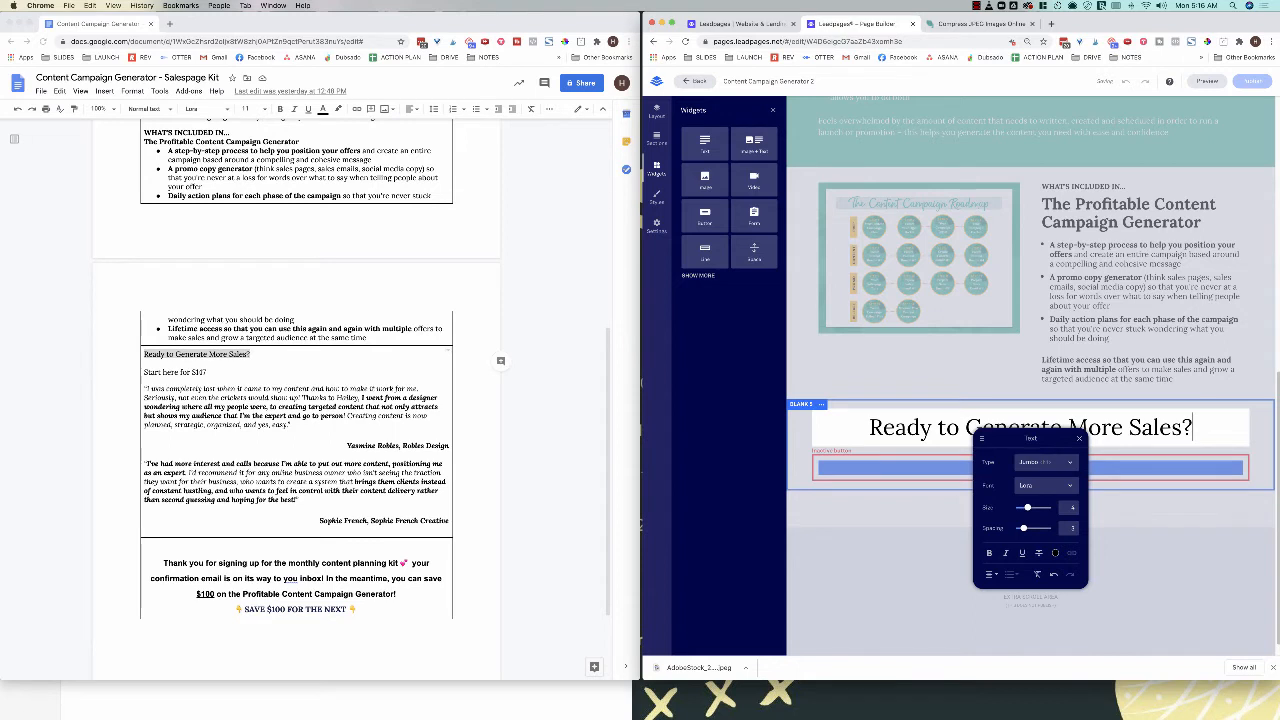
pyautogui.hotkey('ctrl', 'a')
pyautogui.hotkey('ctrl', 'b')
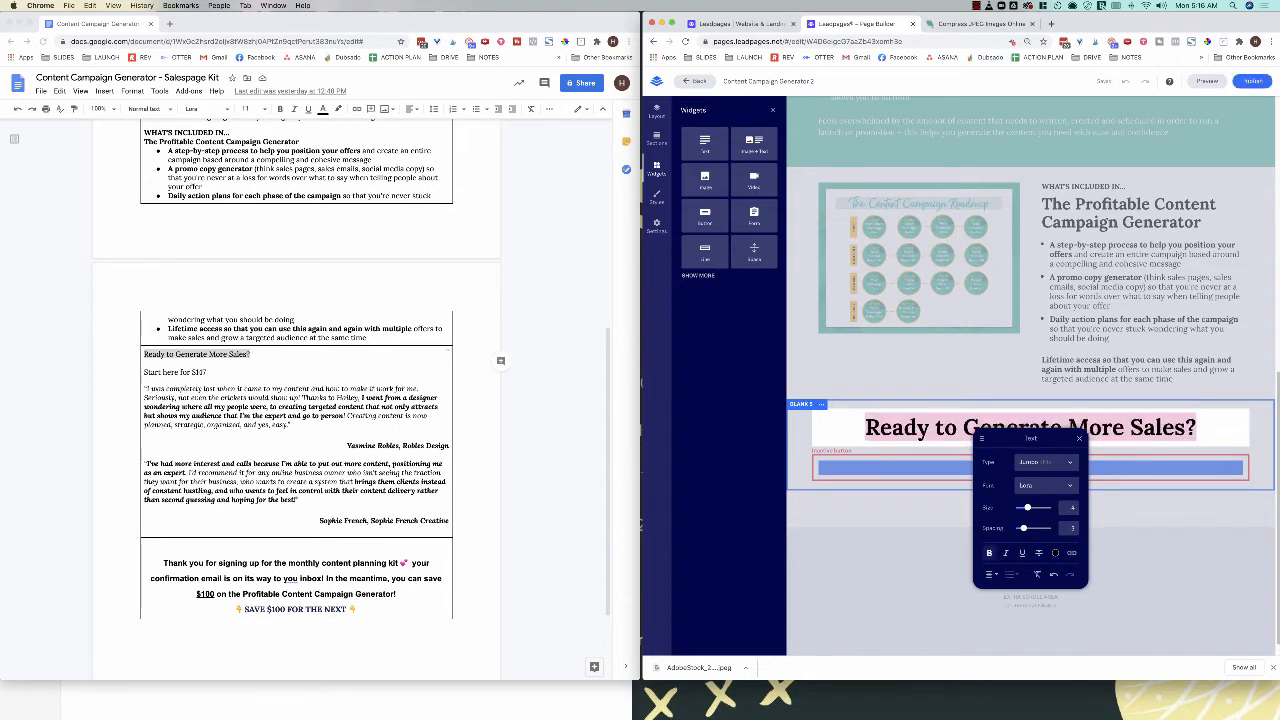
# Step: Copy "Start here for $147" from the Google Docs document and replace the Sign Up button's label with it
pyautogui.click(930, 468)
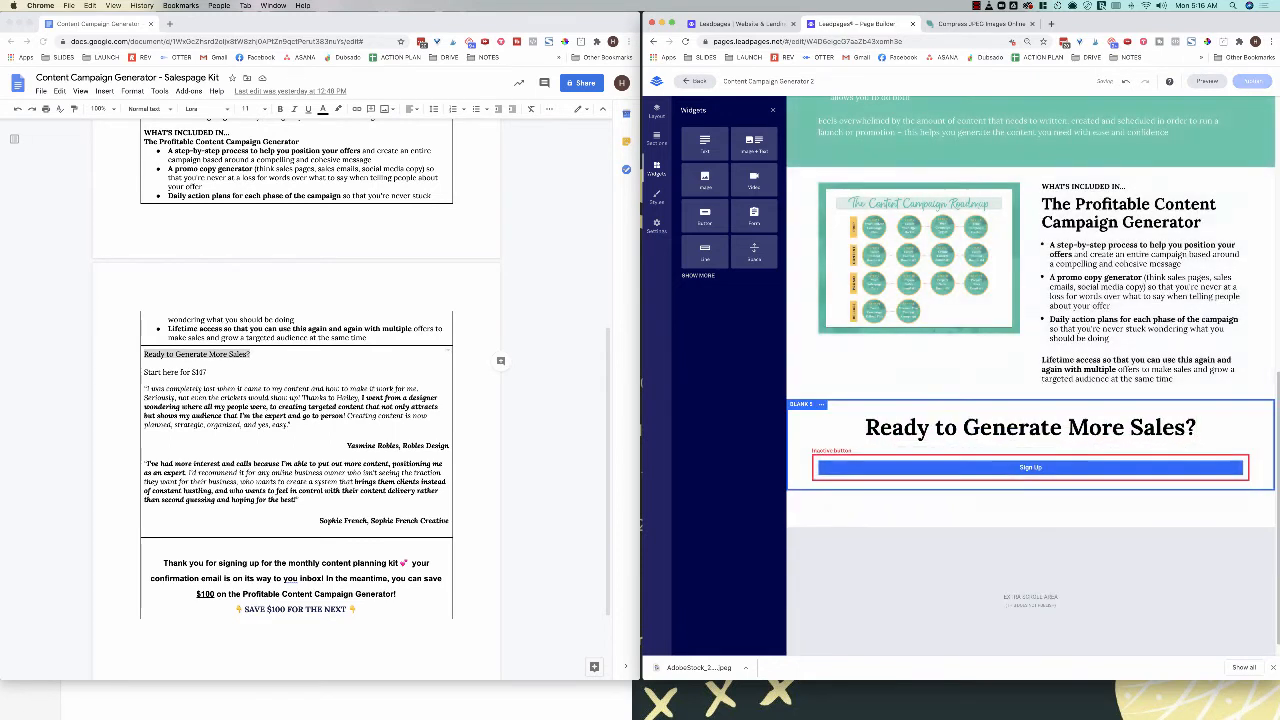
pyautogui.click(930, 468)
pyautogui.click(208, 372)
pyautogui.moveTo(208, 372); pyautogui.dragTo(134, 379)
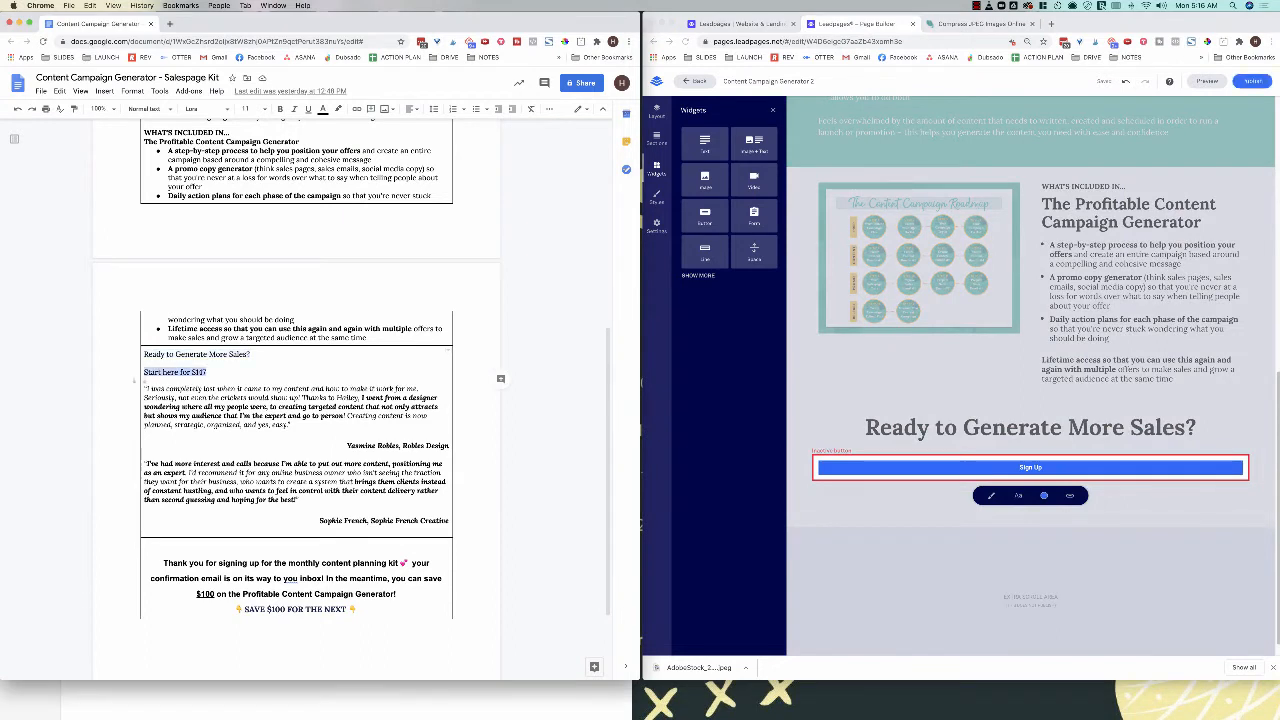
pyautogui.click(1032, 467)
pyautogui.tripleClick(1032, 467)
pyautogui.press('super+v')
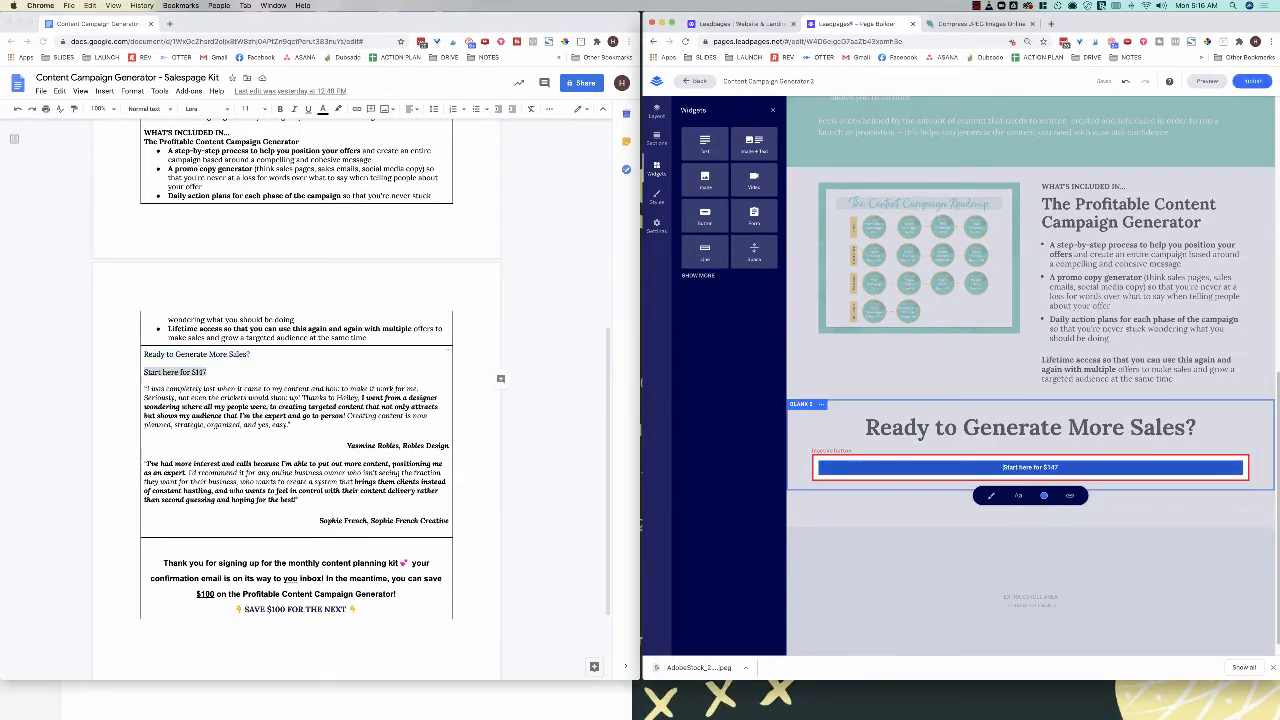
# Step: Link the "Start here for $147" button to the external URL yourcontentempire.com
pyautogui.click(1069, 495)
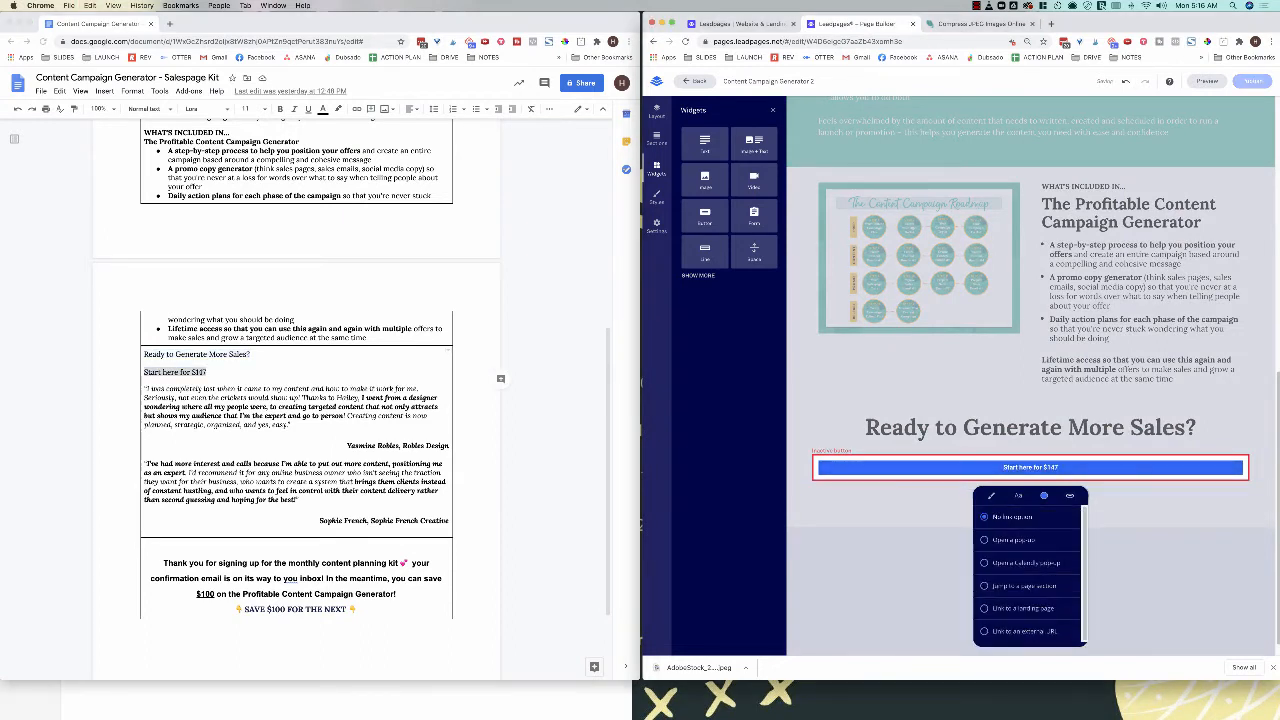
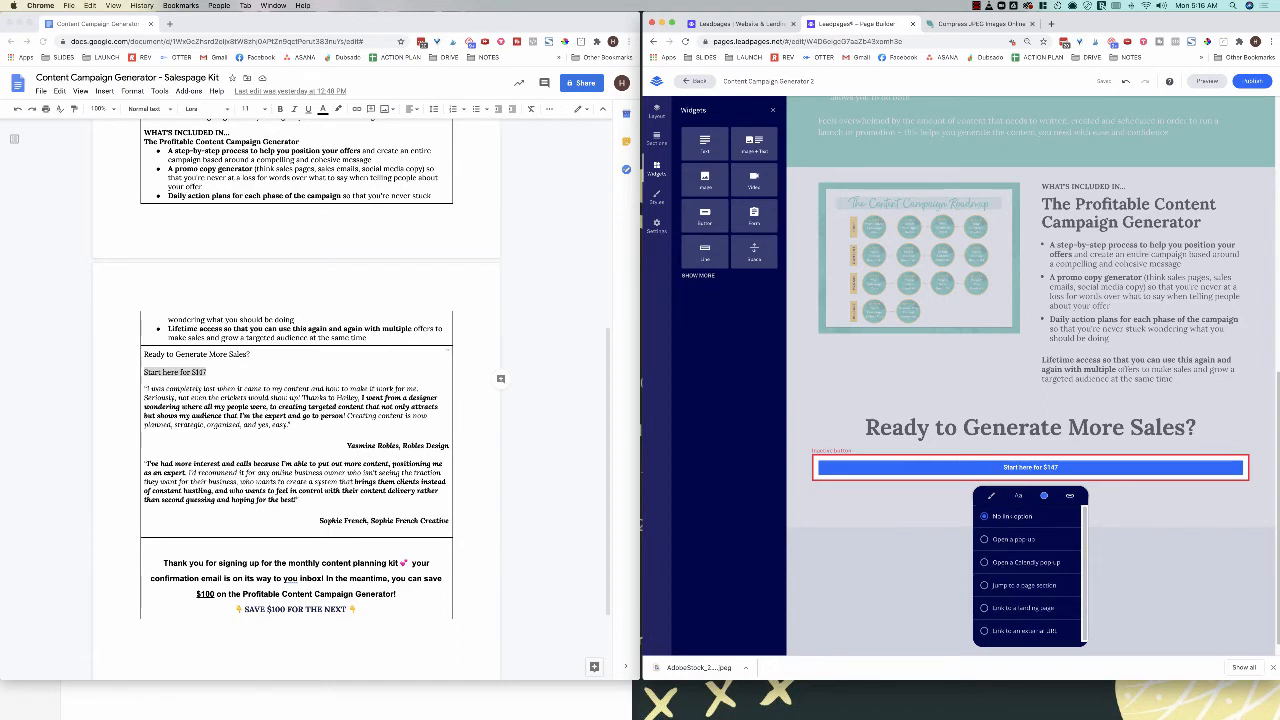
pyautogui.click(1024, 631)
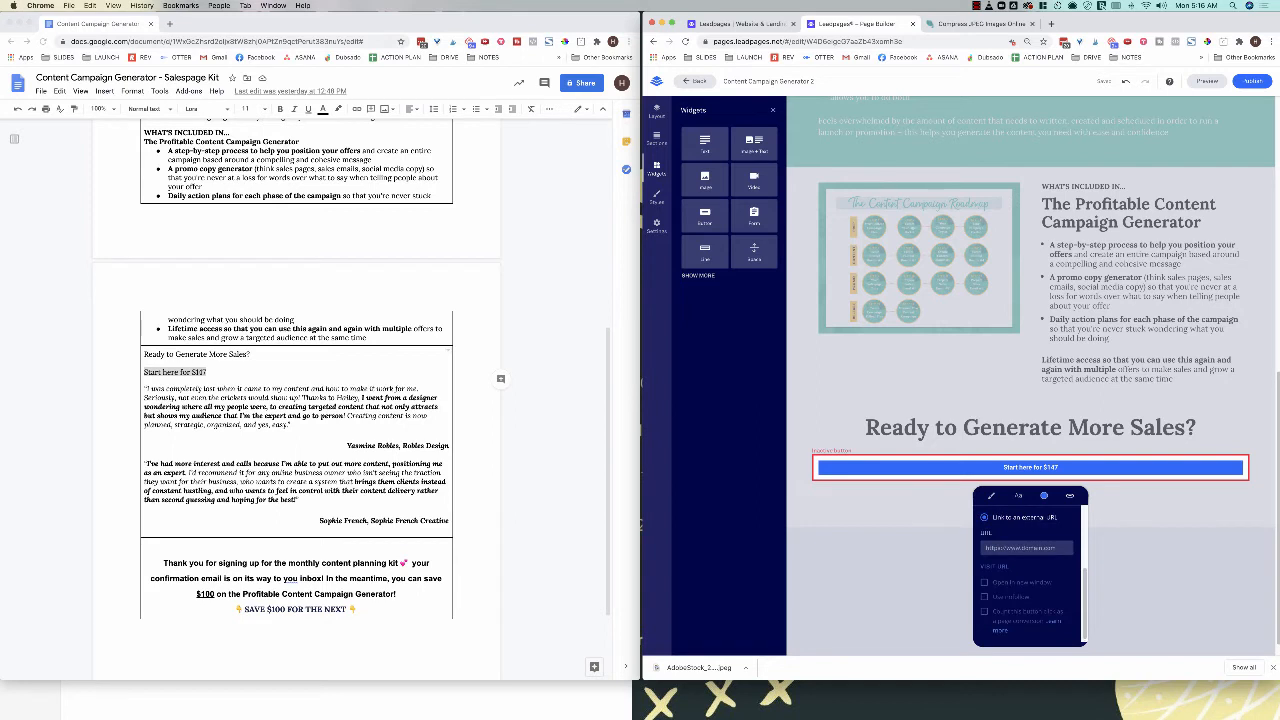
pyautogui.click(1026, 548)
pyautogui.write('yourcontentempire.com')
pyautogui.press('Return')
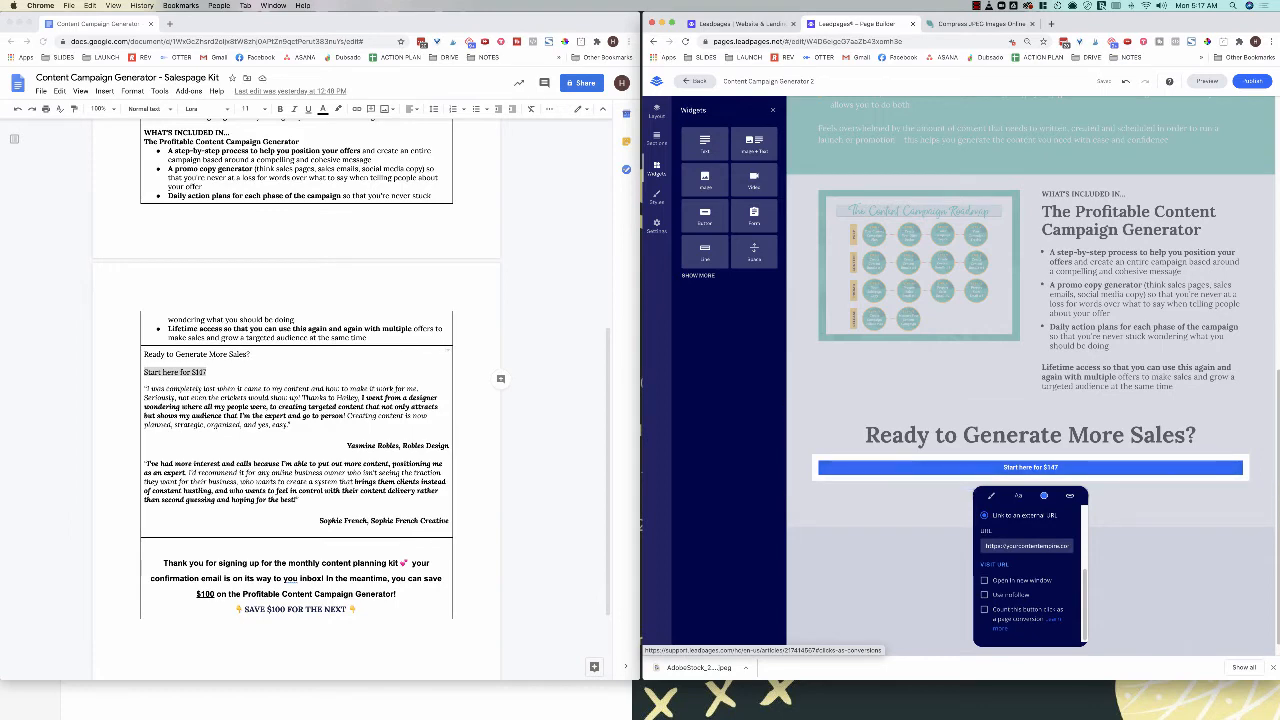
# Step: Color the button with the yellow-orange brand color and give its section the teal brand color as background
pyautogui.click(1044, 496)
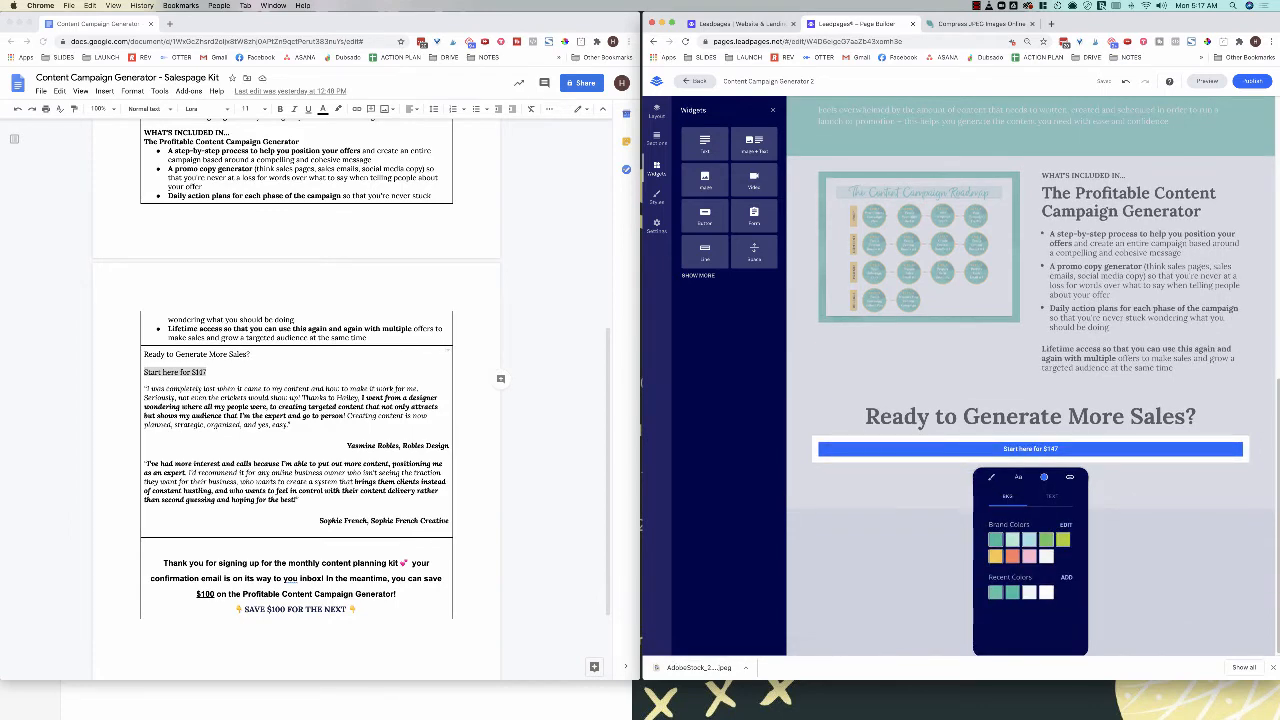
pyautogui.click(995, 556)
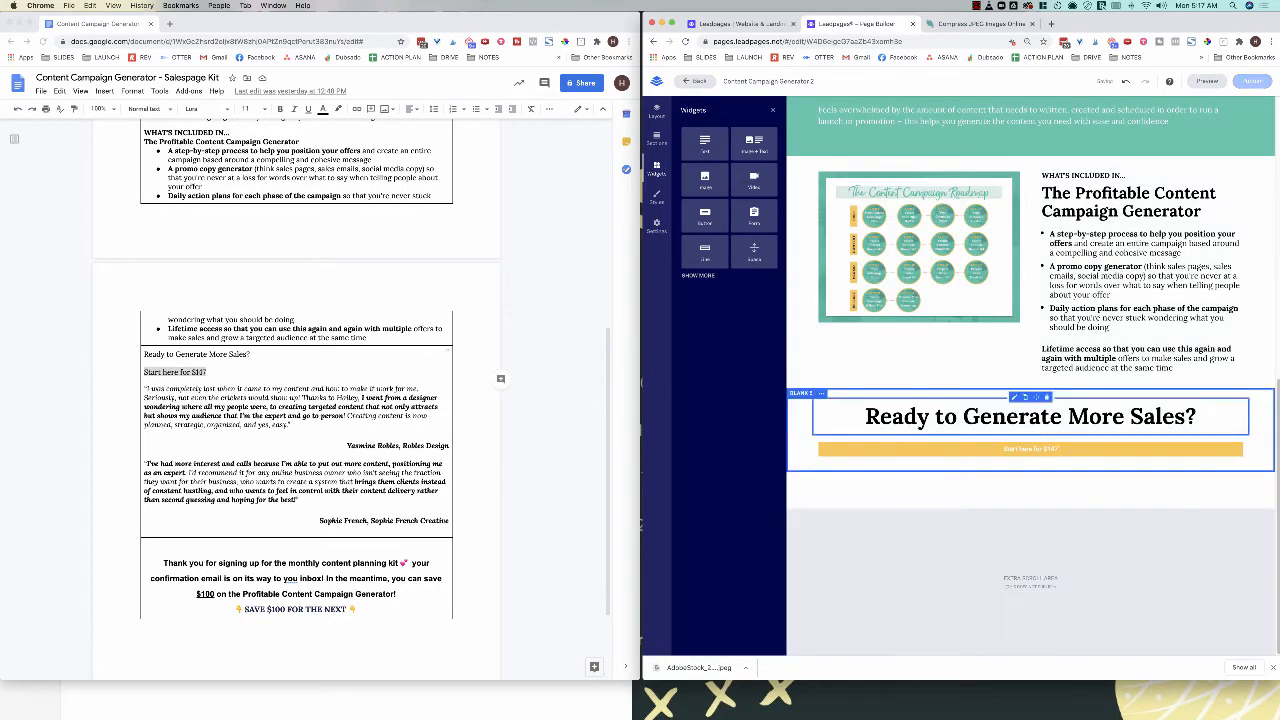
pyautogui.click(821, 394)
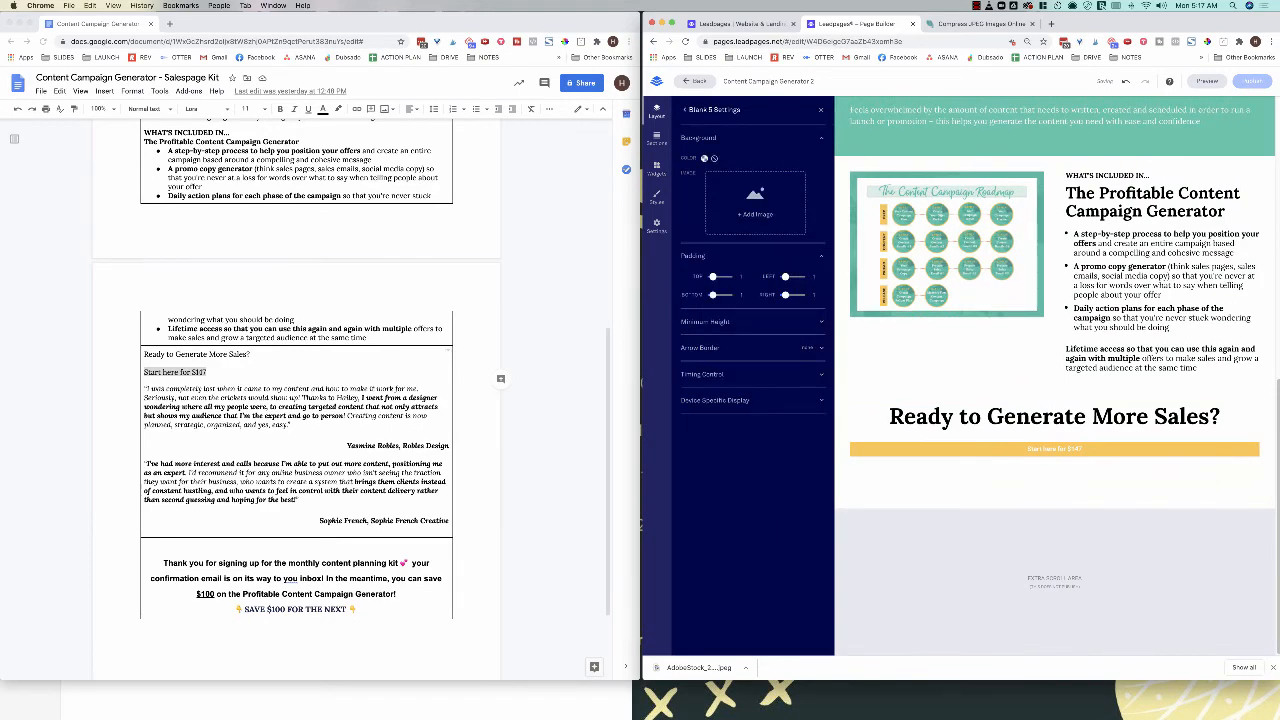
pyautogui.click(704, 158)
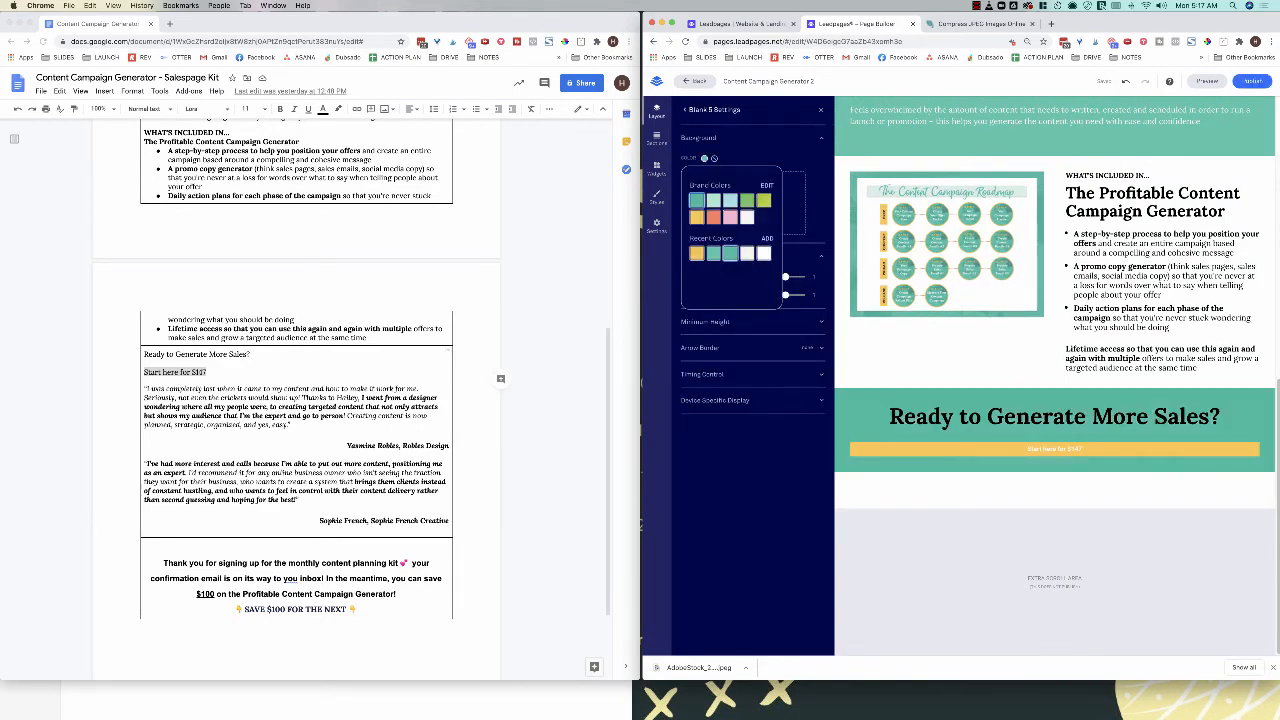
# Step: Make the "Ready to Generate More Sales?" heading white and increase the section's top and bottom padding equally
pyautogui.click(1054, 417)
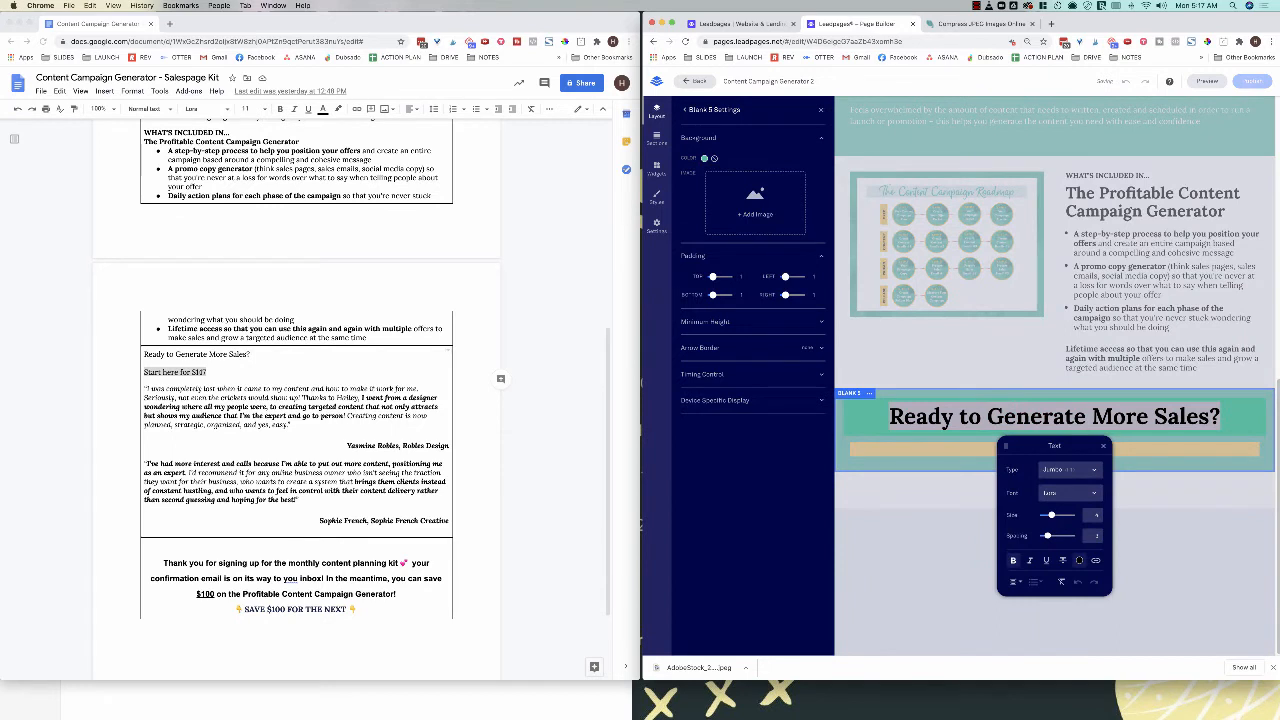
pyautogui.click(1079, 561)
pyautogui.click(1080, 538)
pyautogui.click(1150, 545)
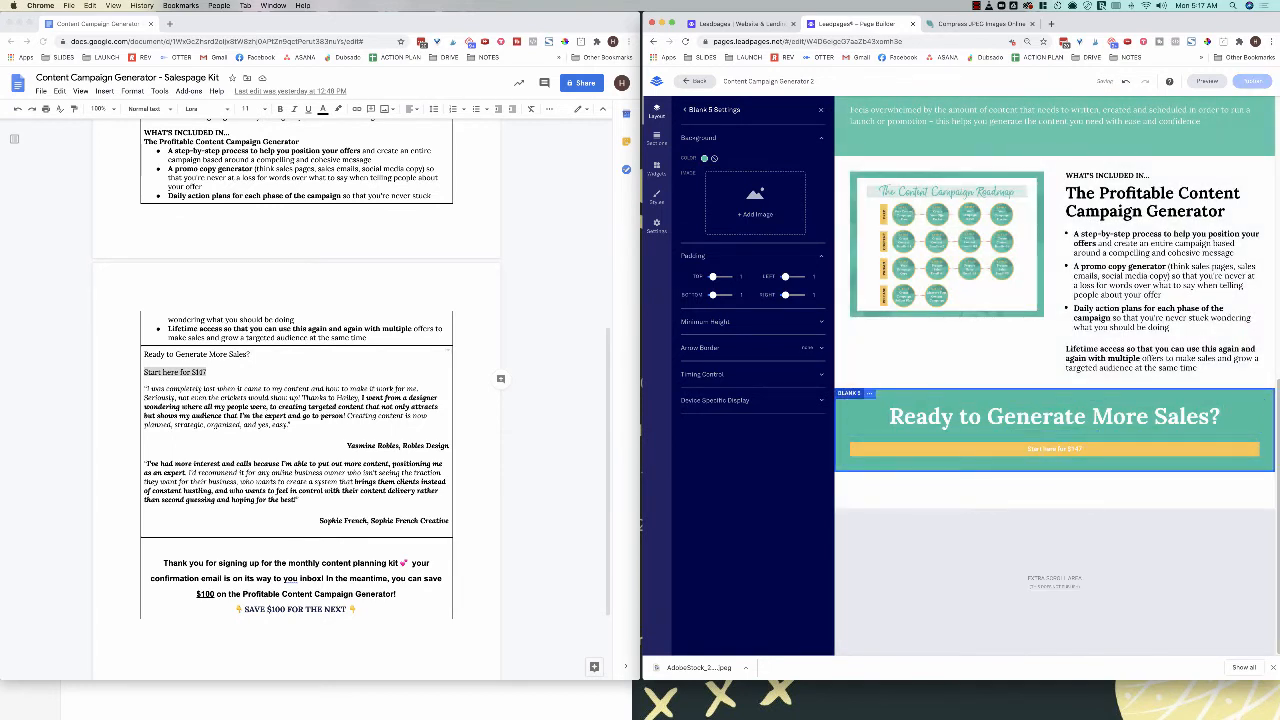
pyautogui.moveTo(712, 276); pyautogui.dragTo(722, 294)
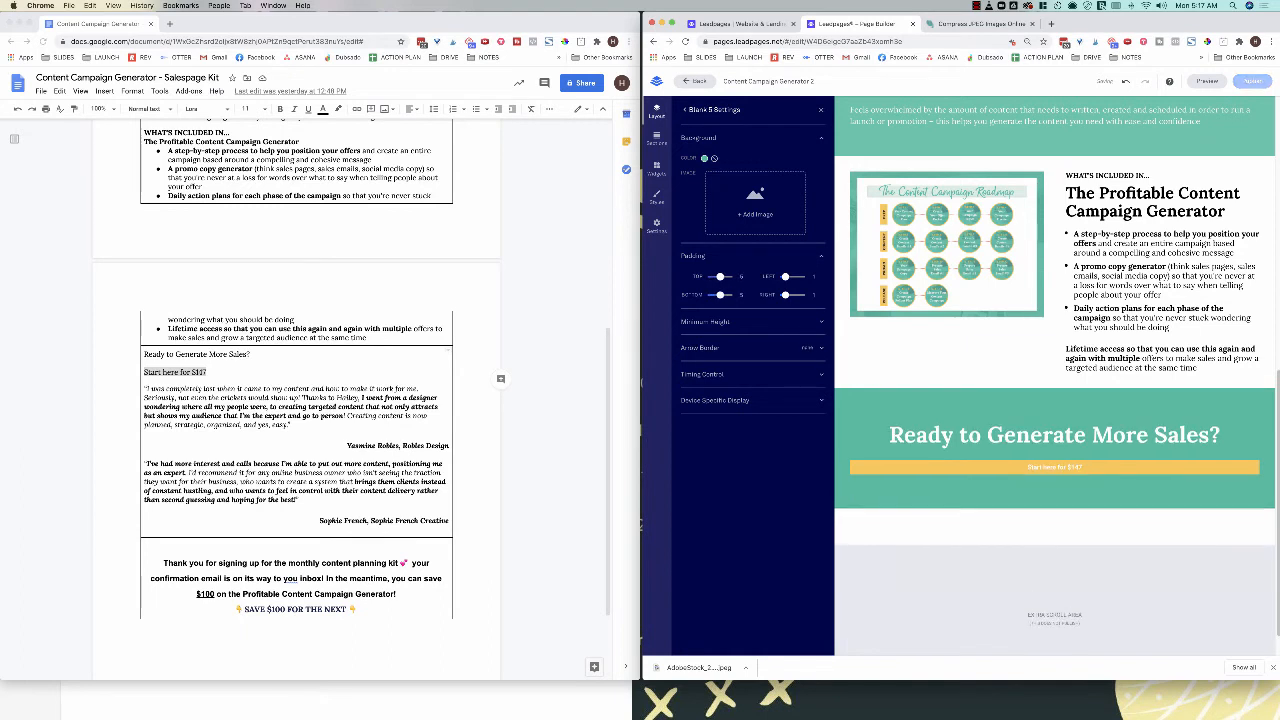
# Step: Set the size of the "Start here for $147" button to Large
pyautogui.click(1033, 467)
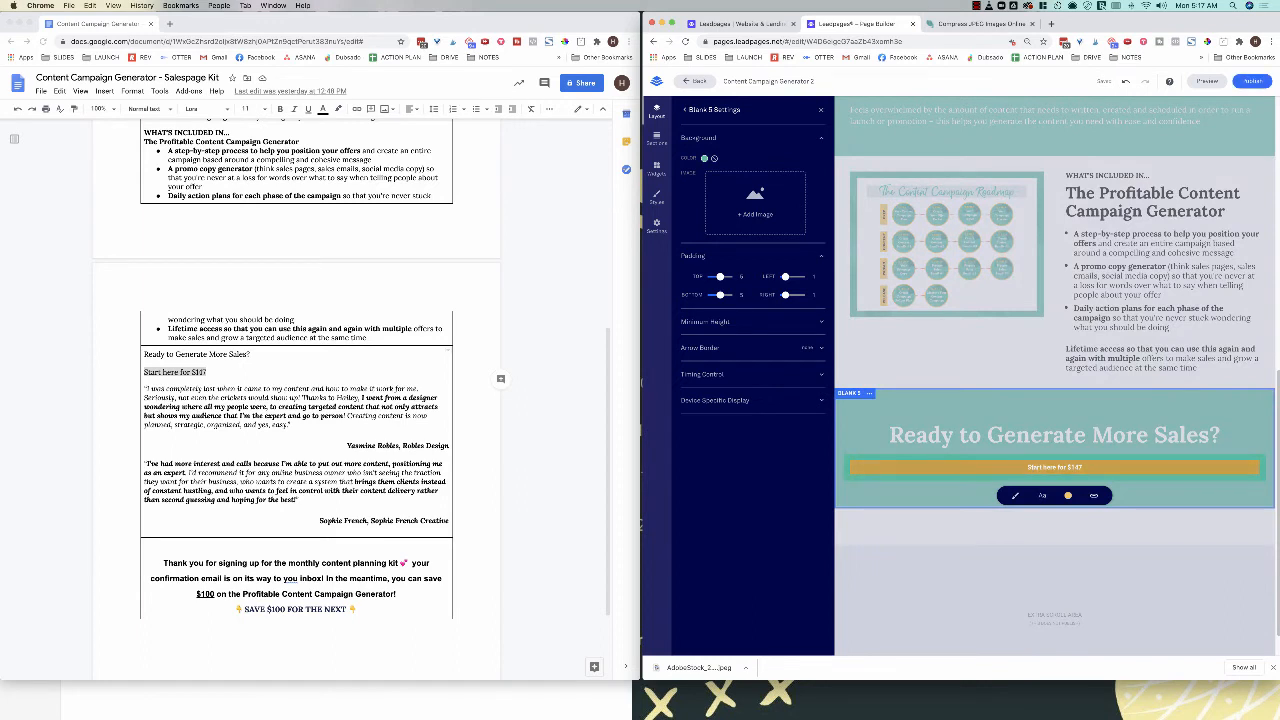
pyautogui.click(1015, 496)
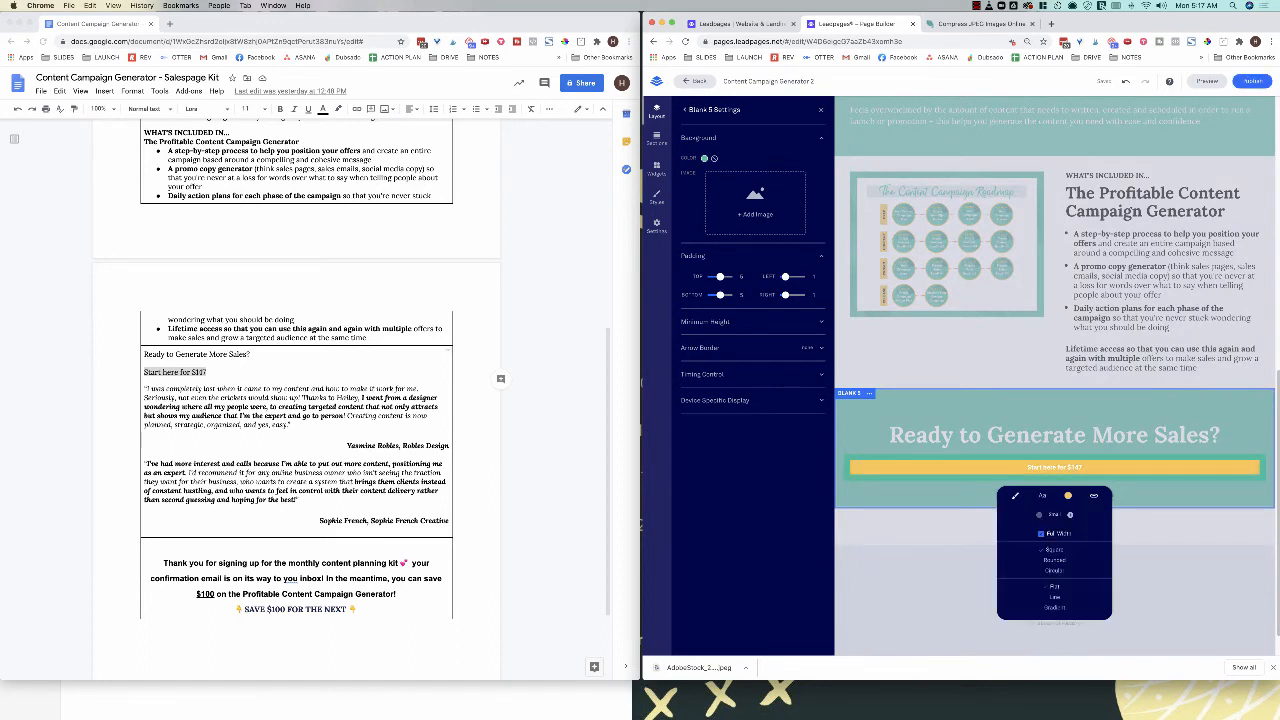
pyautogui.click(1070, 515)
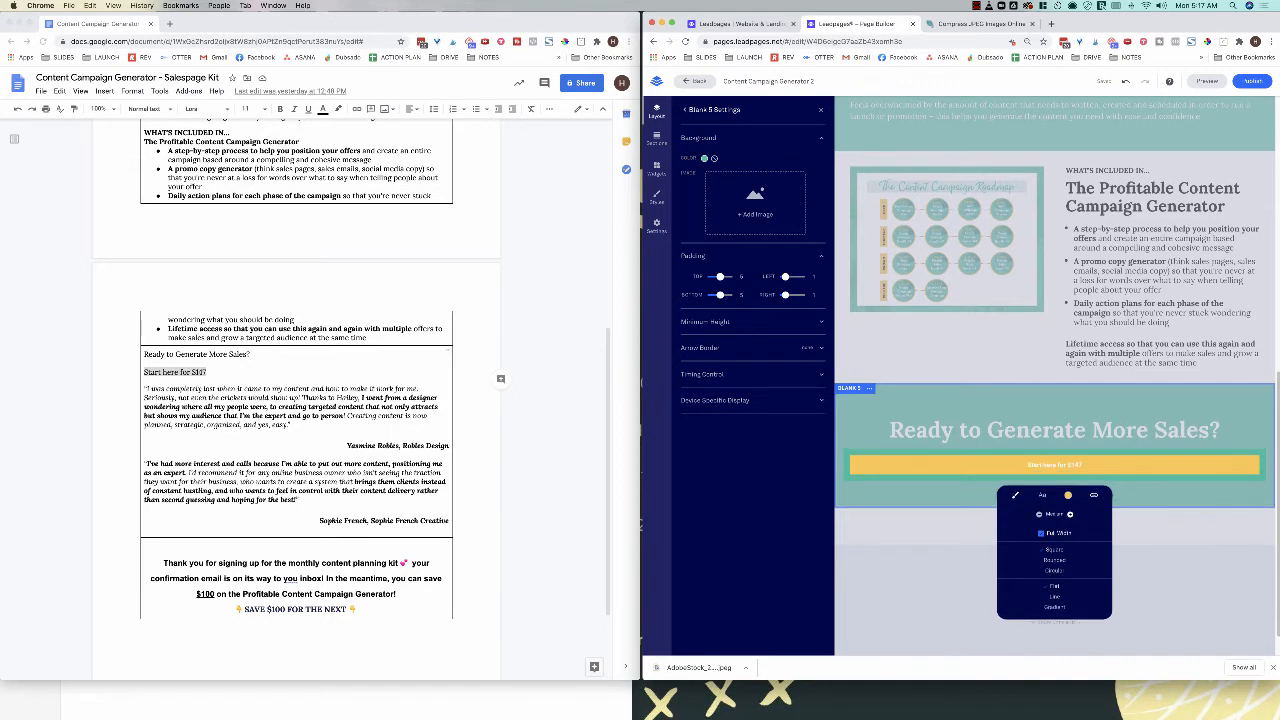
pyautogui.click(1070, 517)
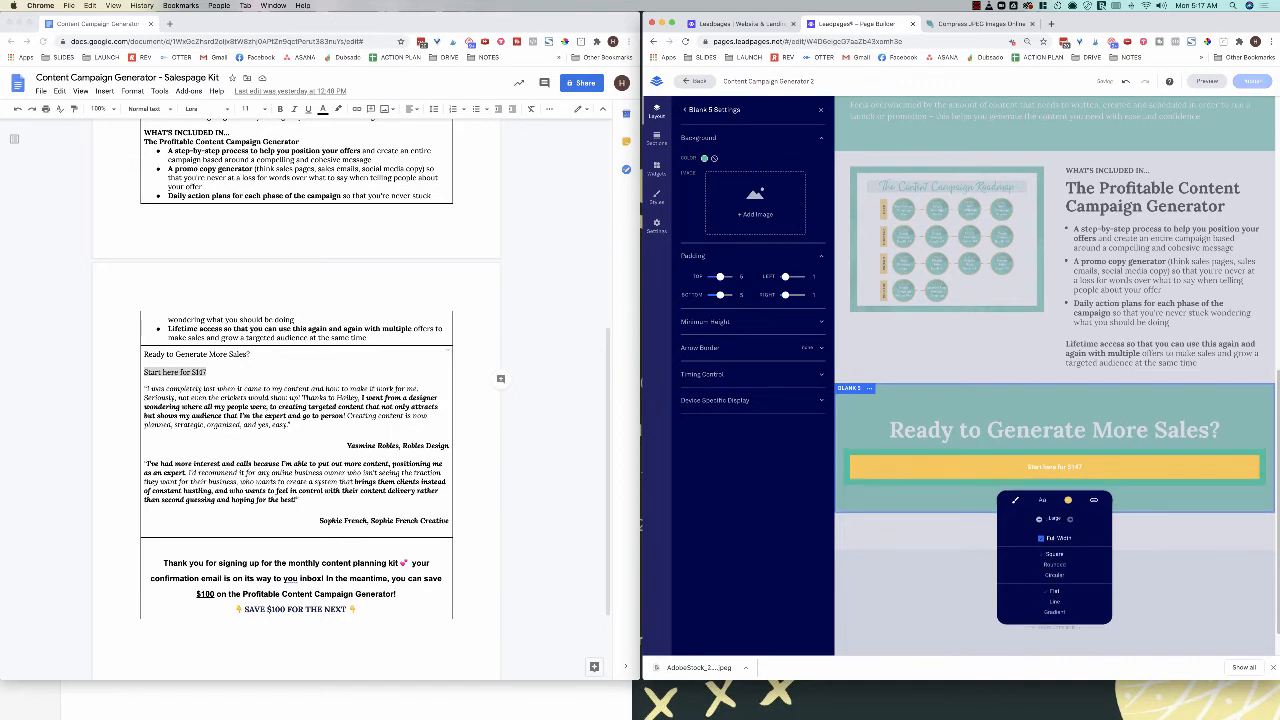
# Step: Set the button label's text size to 9 and its font to Open Sans
pyautogui.click(1042, 499)
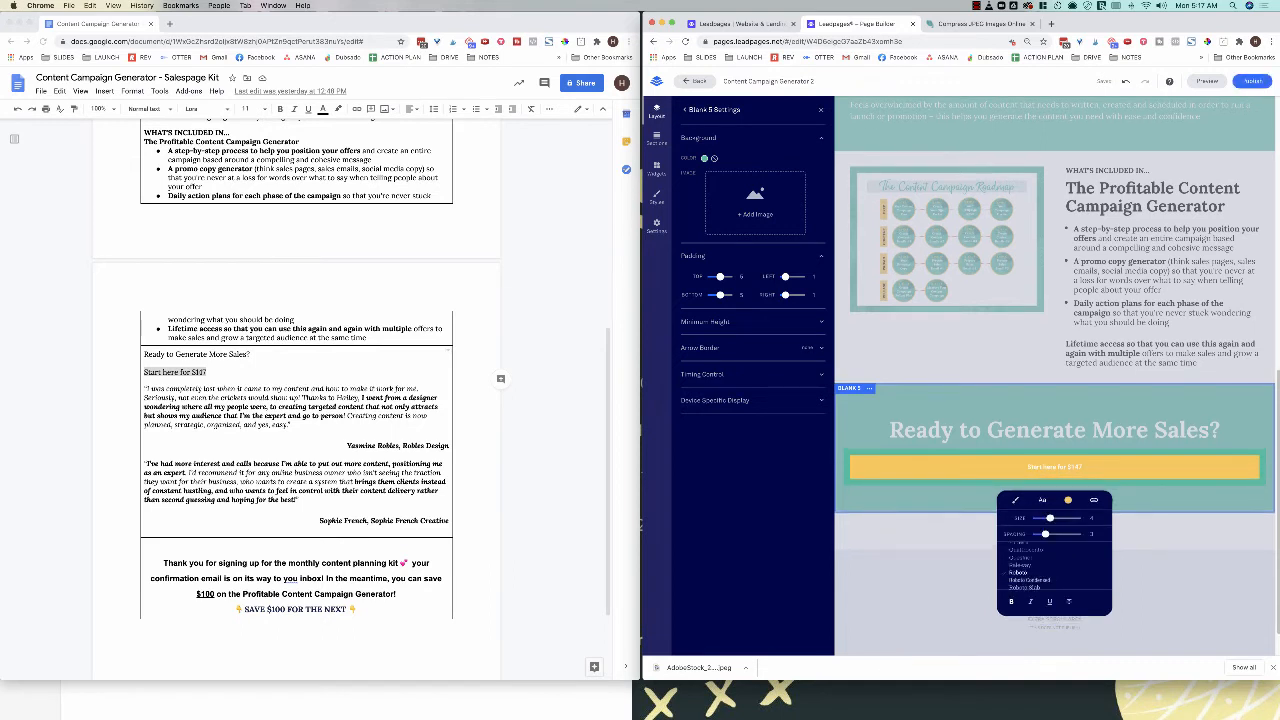
pyautogui.moveTo(1063, 518); pyautogui.dragTo(1072, 518)
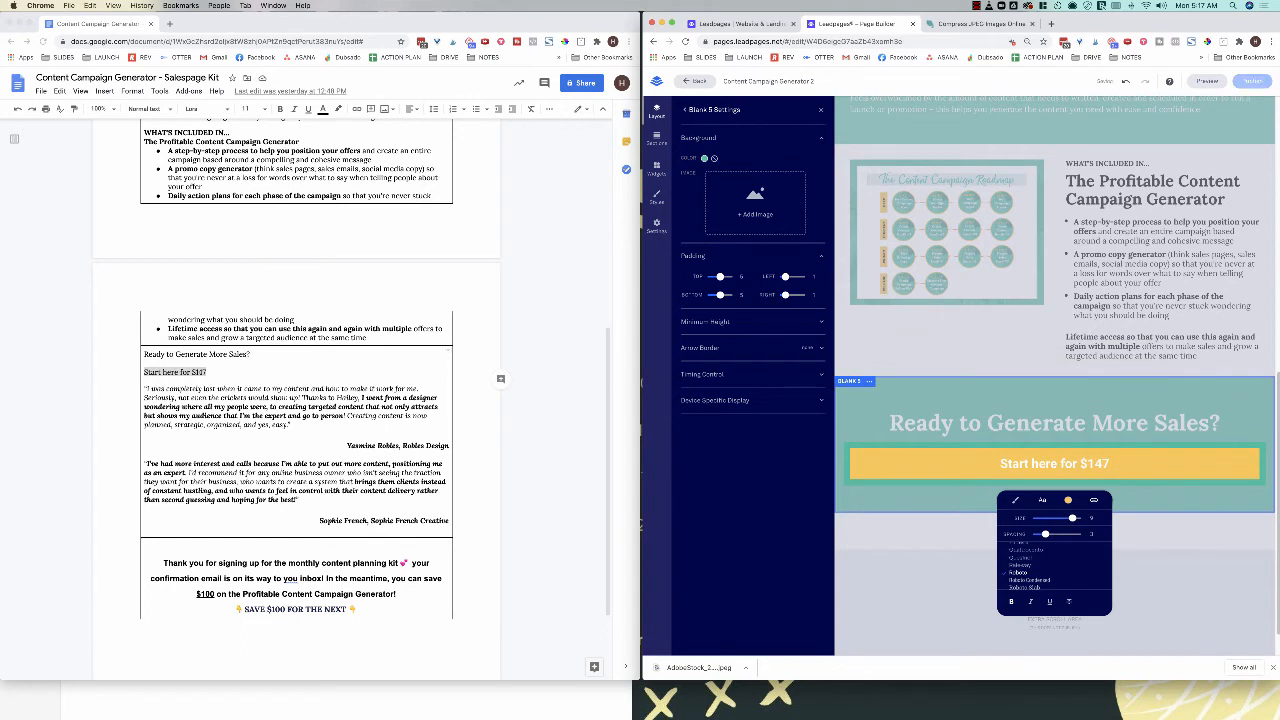
pyautogui.scroll(-5, 1030, 566)
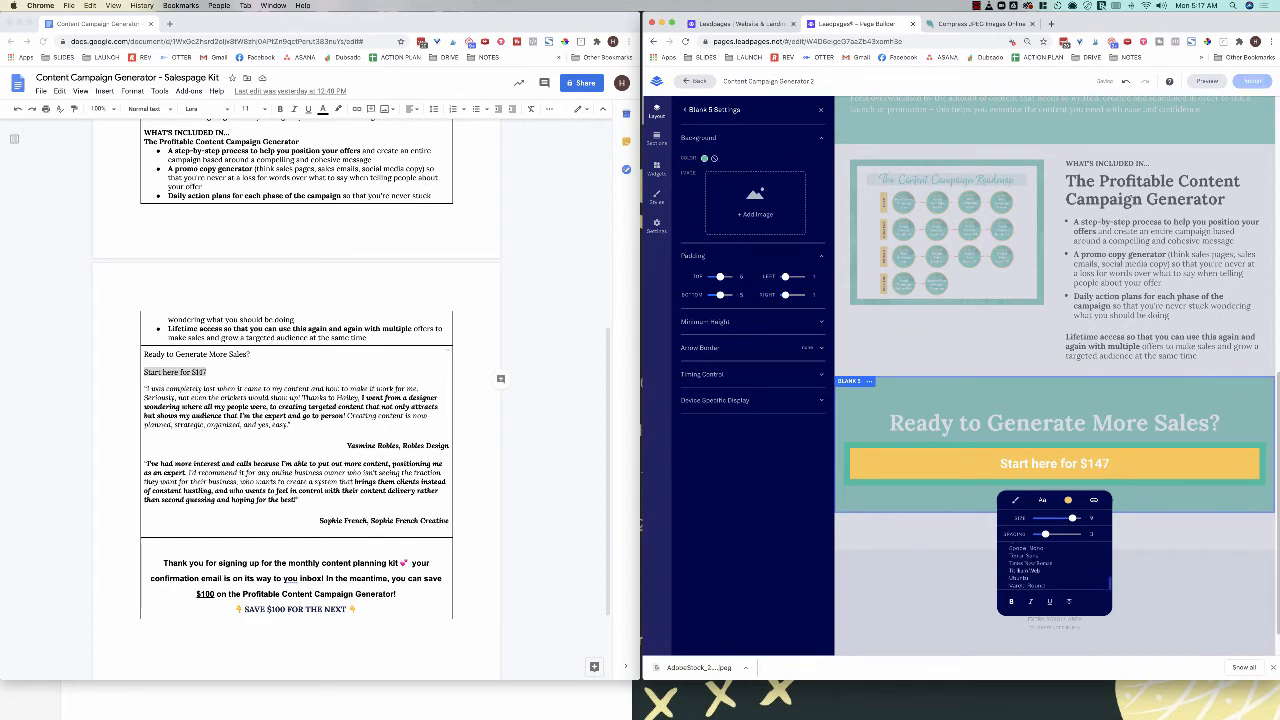
pyautogui.scroll(5, 1030, 566)
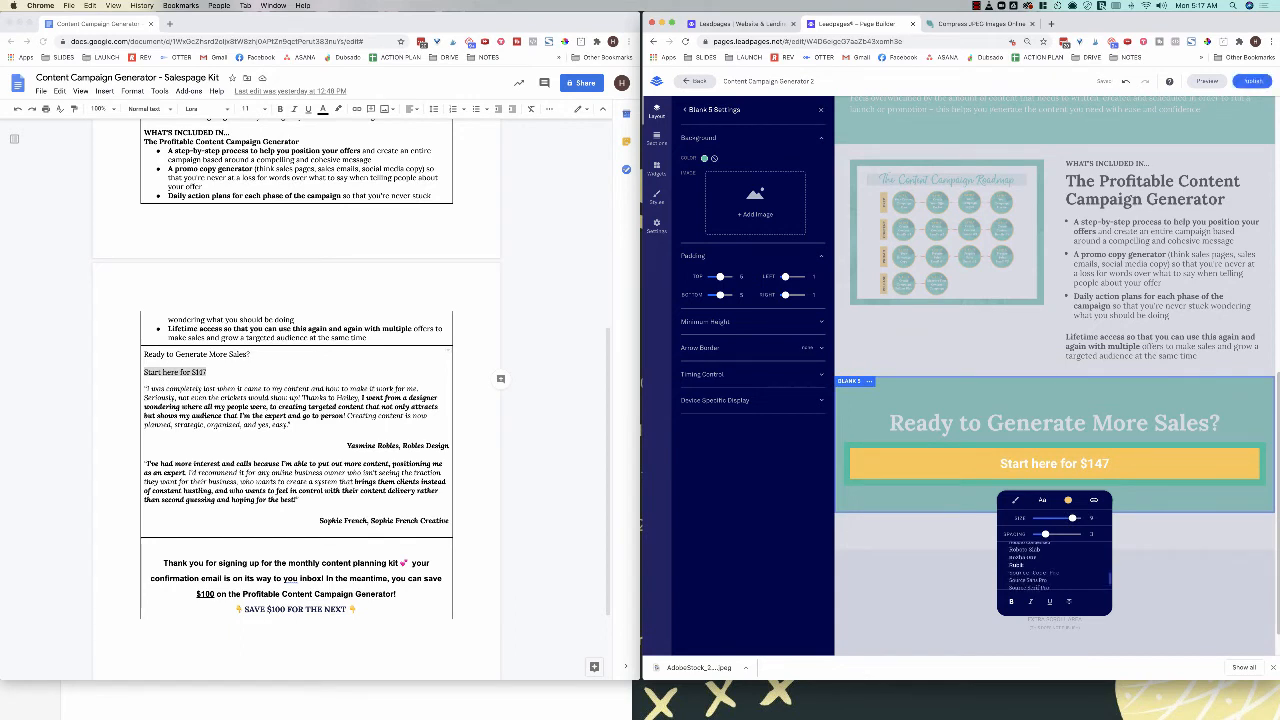
pyautogui.scroll(3, 1030, 566)
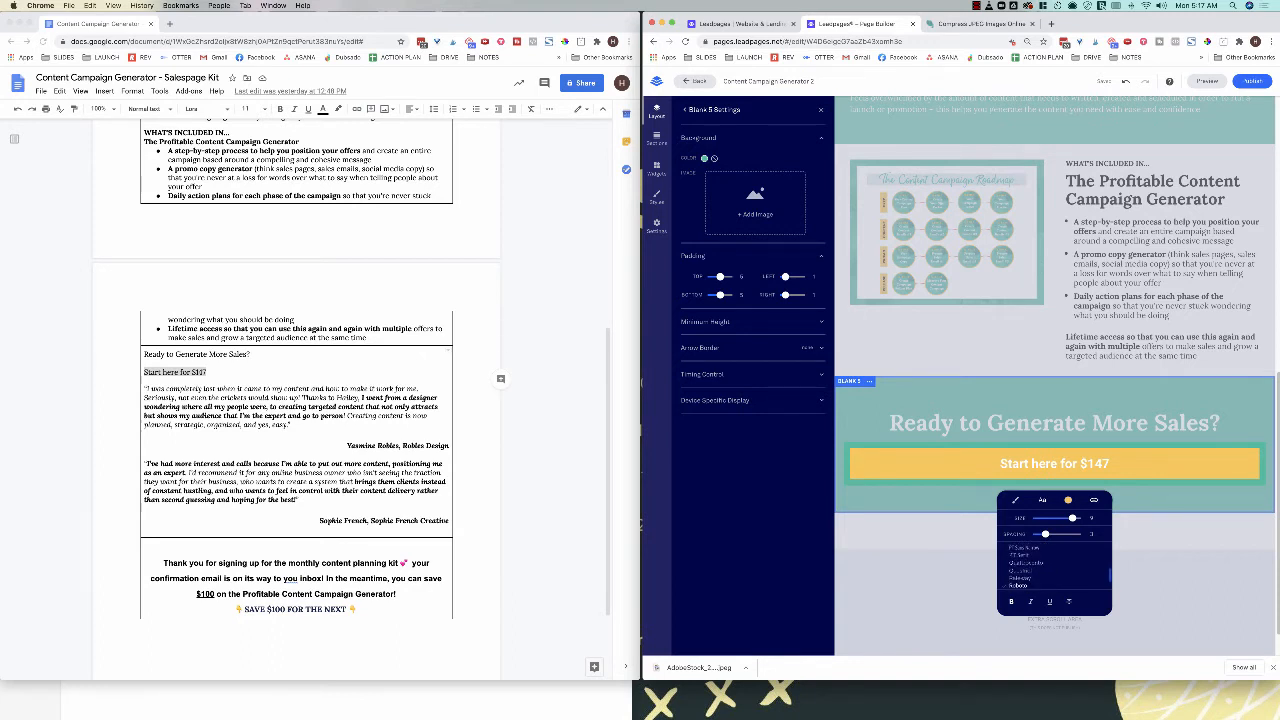
pyautogui.scroll(3, 1030, 566)
pyautogui.click(1022, 549)
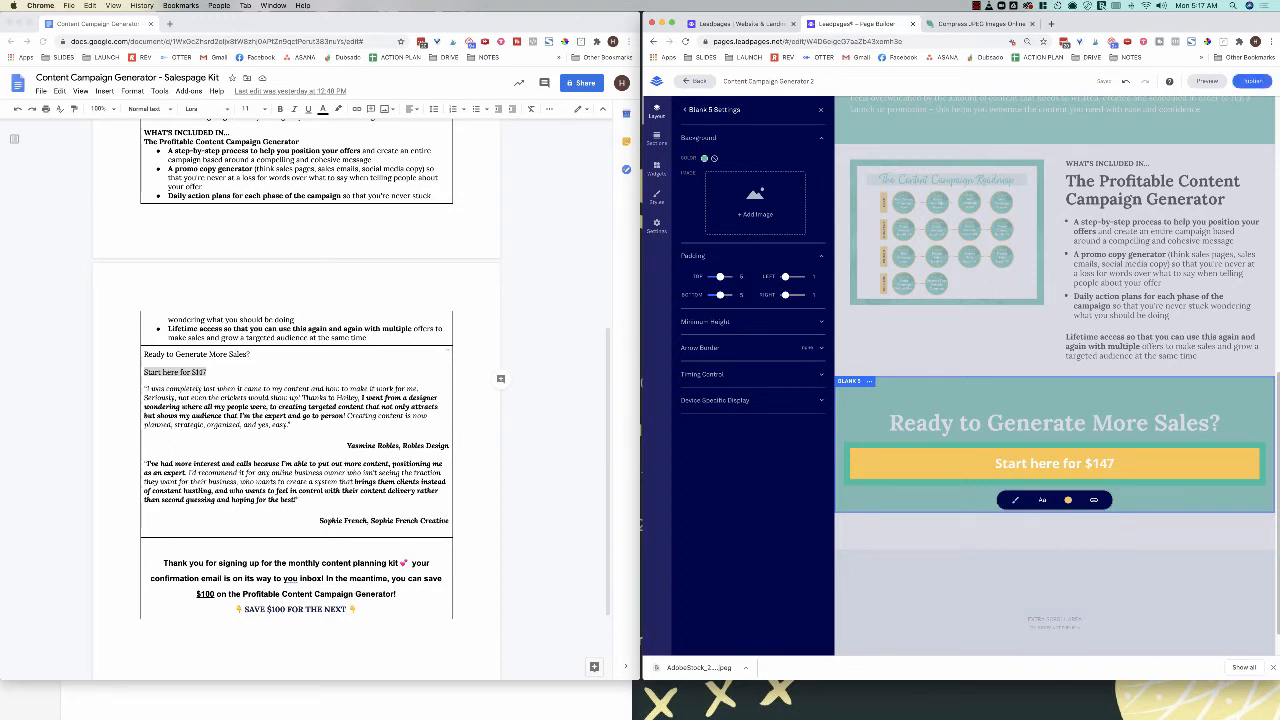
pyautogui.scroll(2, 1030, 566)
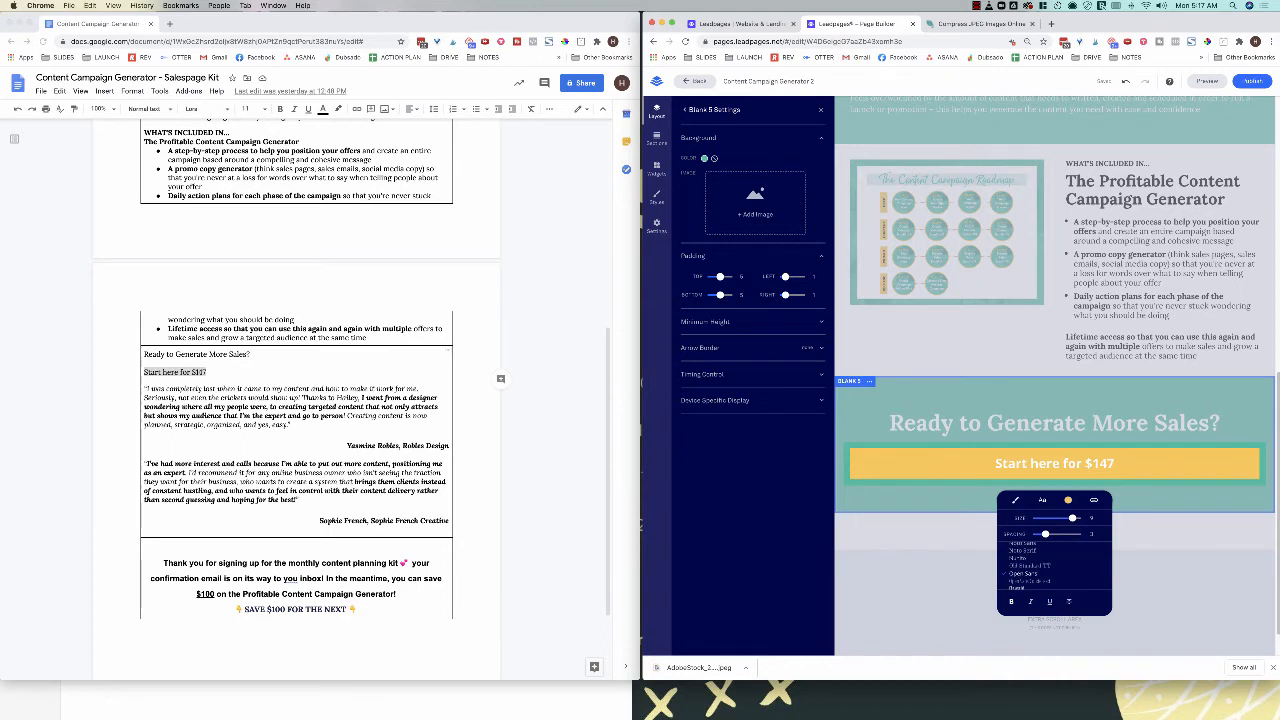
# Step: Try a rounded shape for the "Start here for $147" button and restore the Square shape
pyautogui.click(1015, 500)
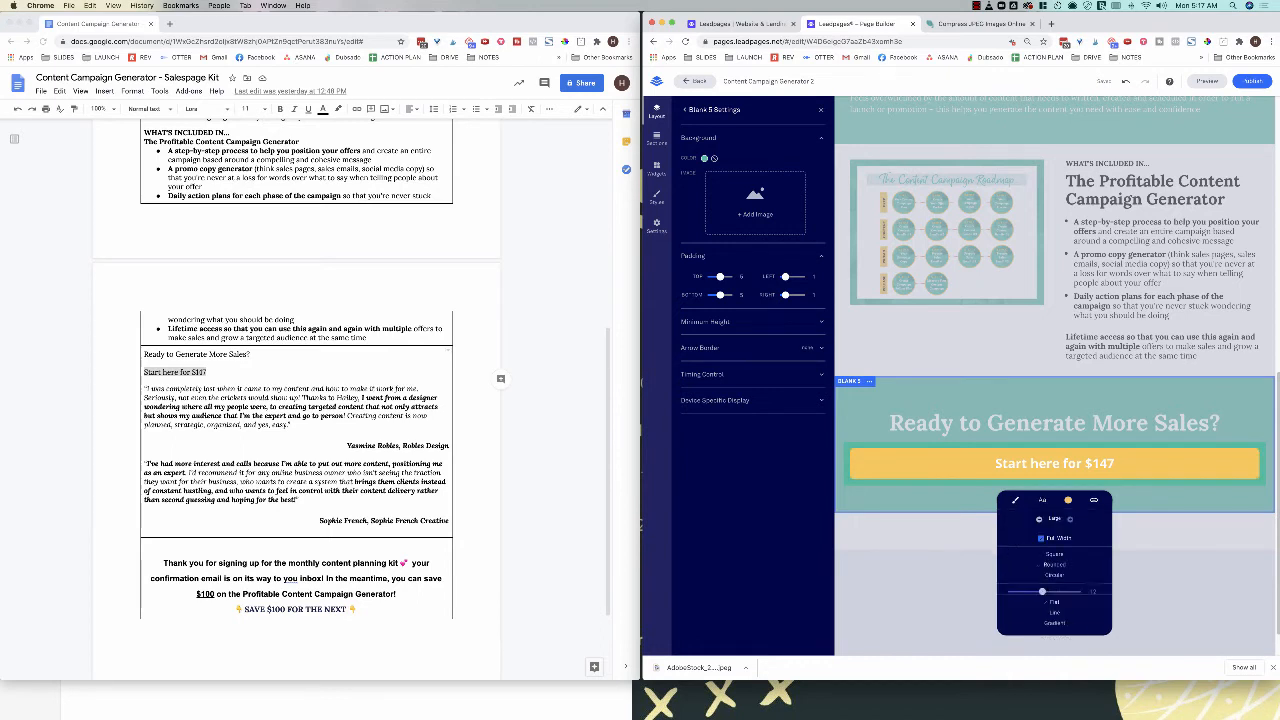
pyautogui.click(1054, 575)
pyautogui.click(1054, 553)
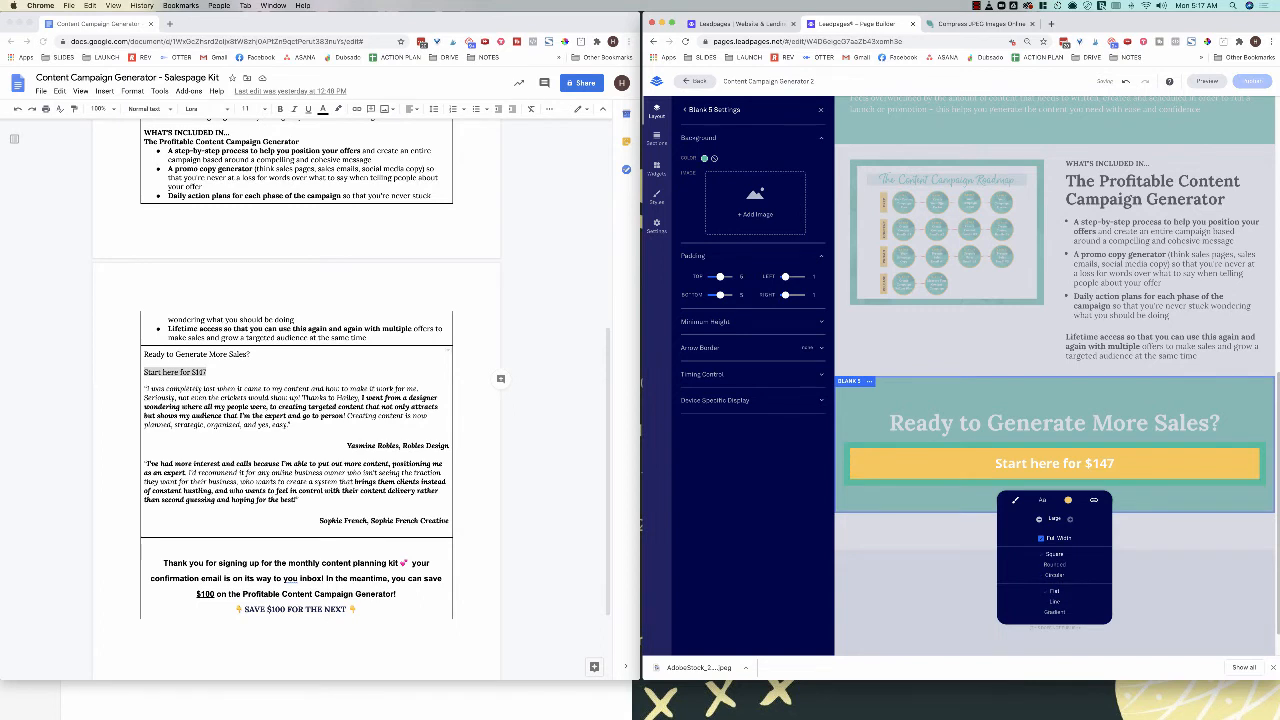
pyautogui.click(1042, 500)
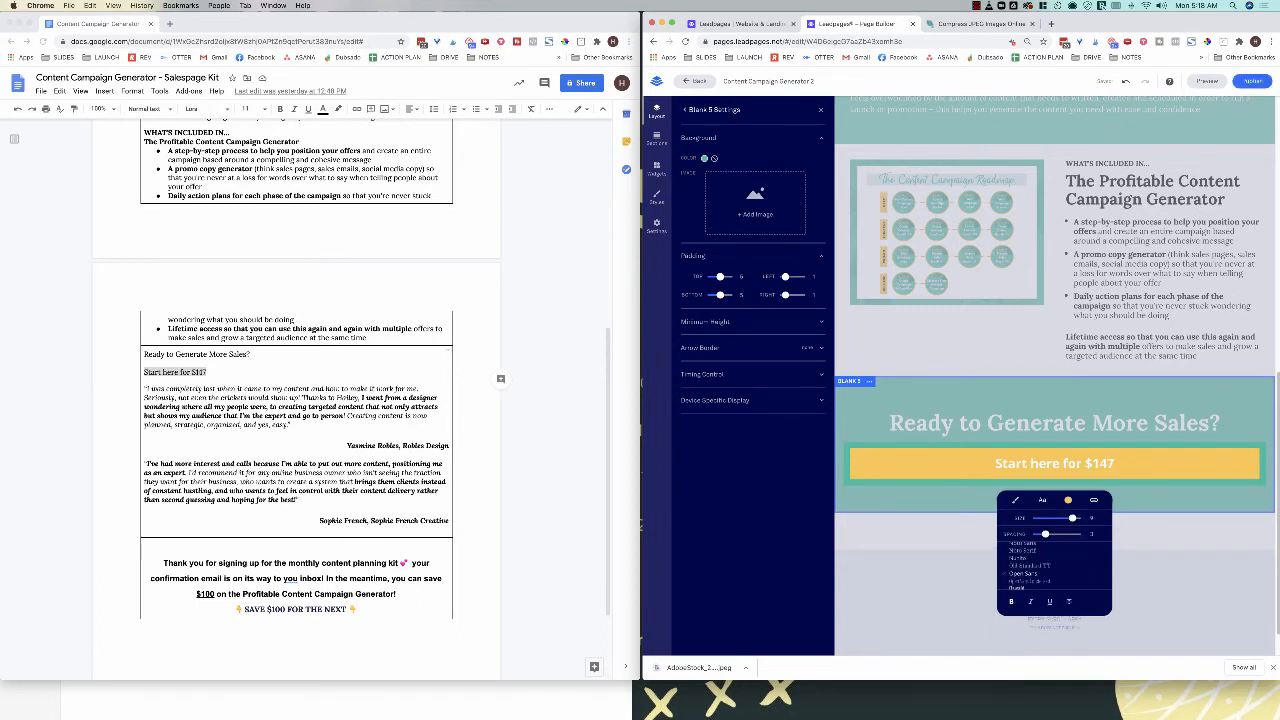
pyautogui.click(1160, 572)
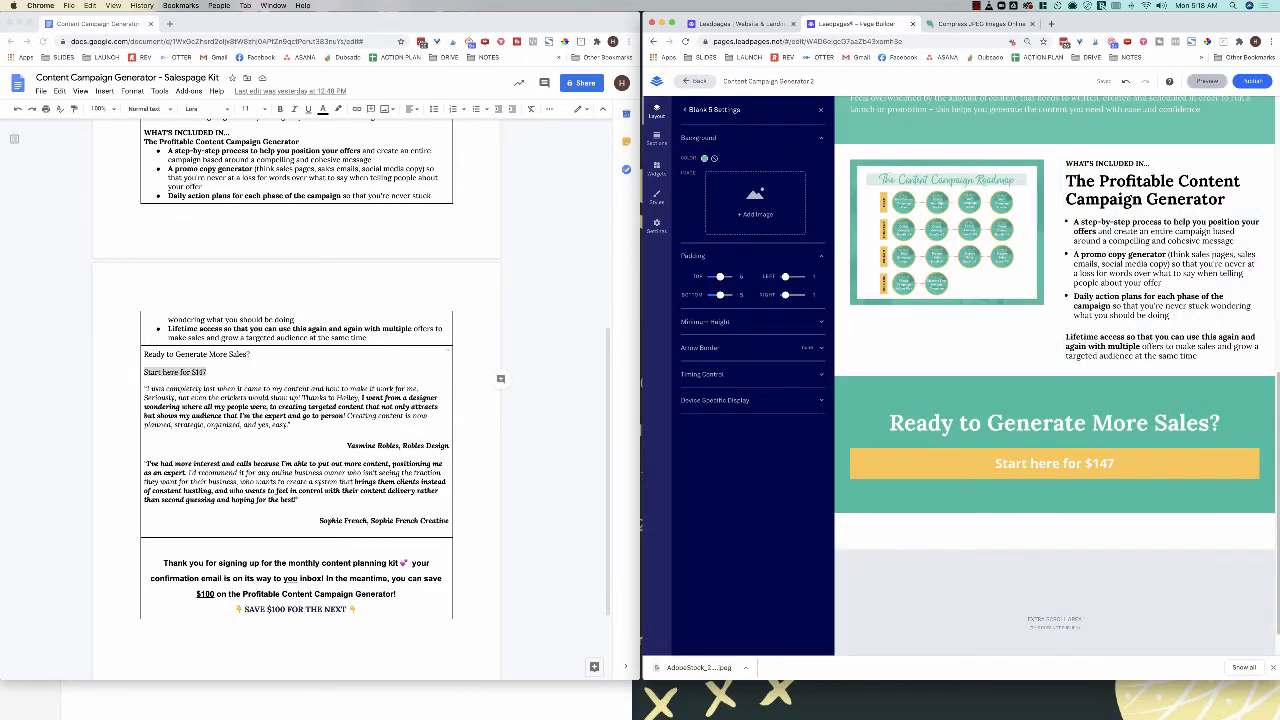
# Step: Preview the page and review all sections from the header down to the "Ready to Generate More Sales?" section
pyautogui.click(1207, 81)
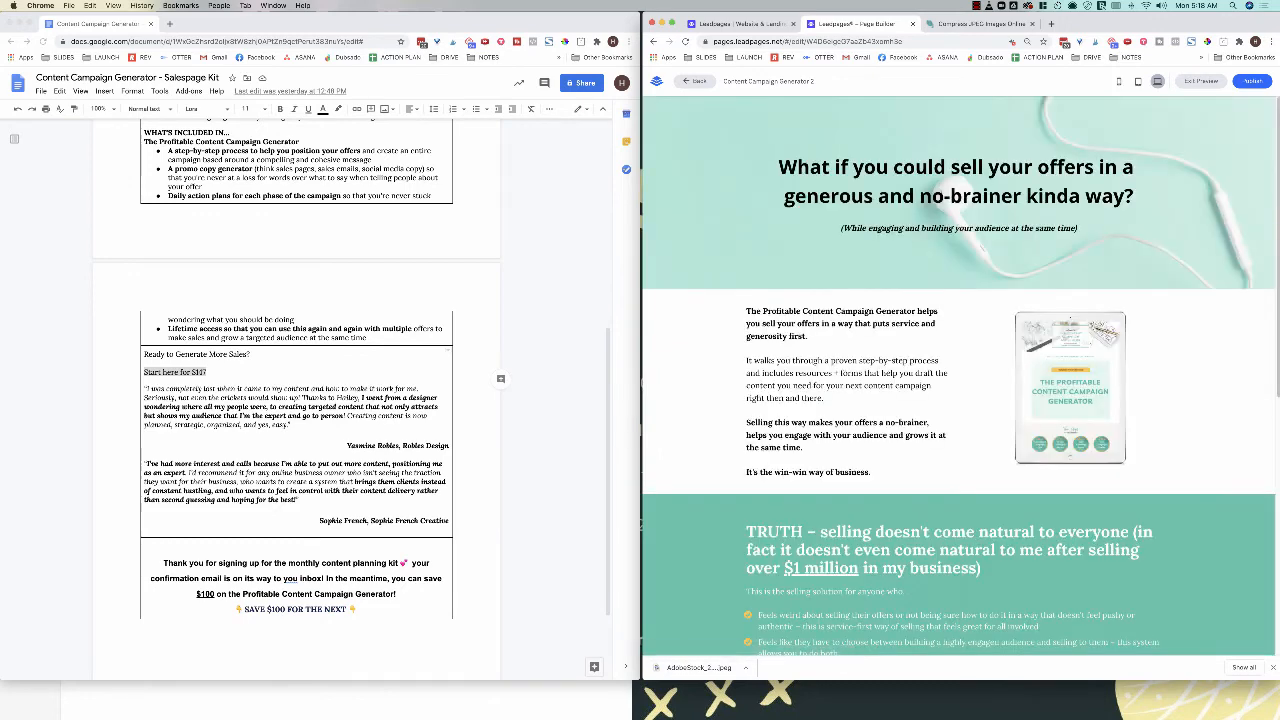
pyautogui.scroll(-5, 960, 376)
pyautogui.scroll(-2, 960, 376)
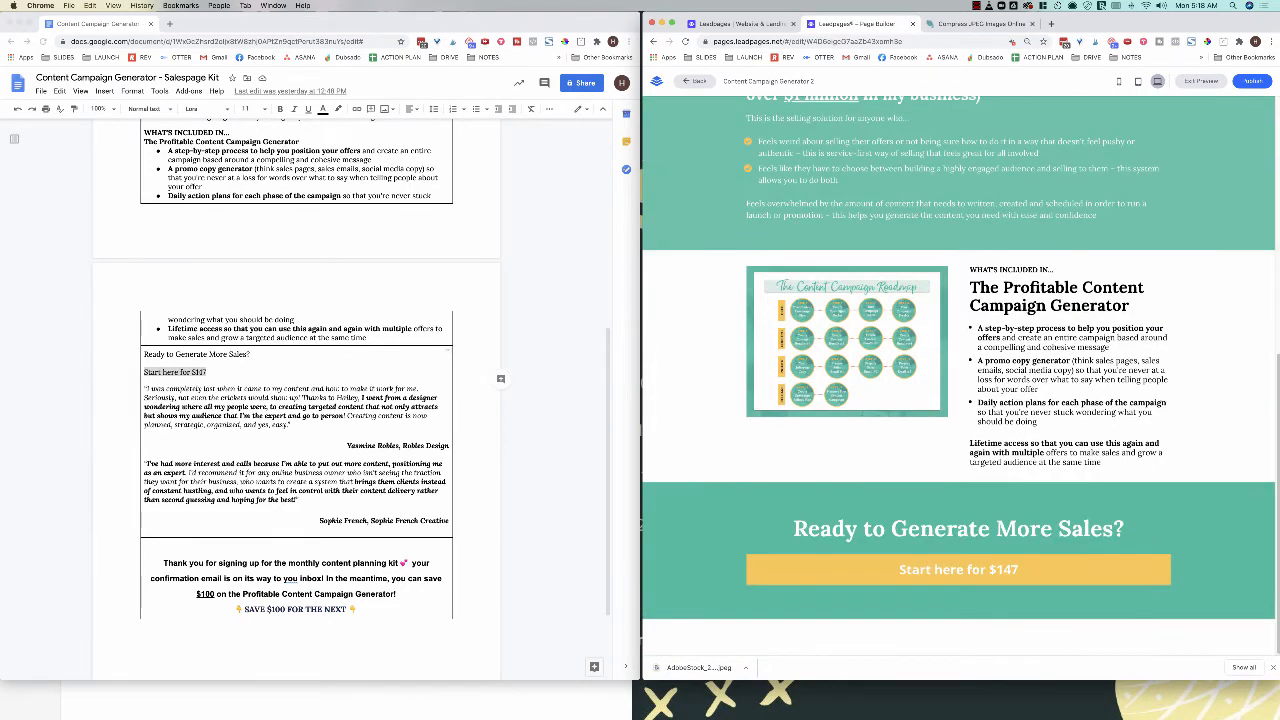
pyautogui.scroll(6, 960, 376)
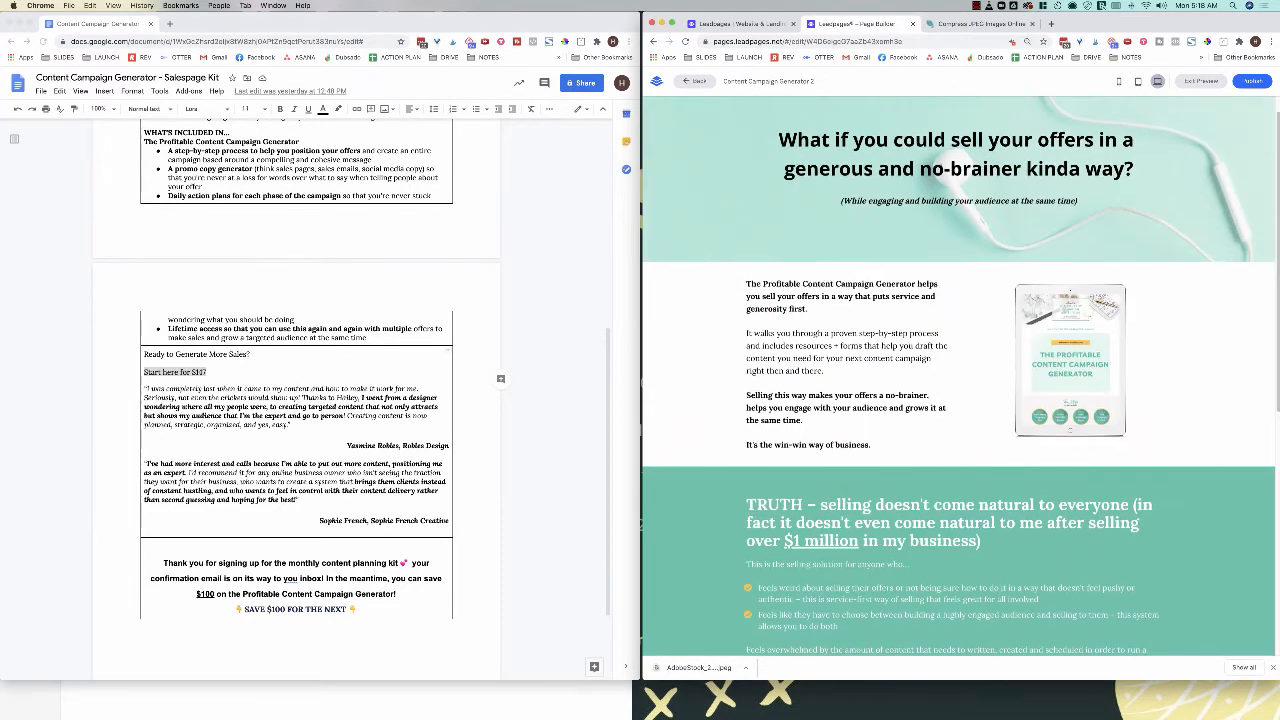
# Step: Recheck the previewed page from the header through the call-to-action section, and return to the page editor
pyautogui.scroll(-3, 960, 376)
pyautogui.scroll(-3, 960, 376)
pyautogui.scroll(4, 960, 376)
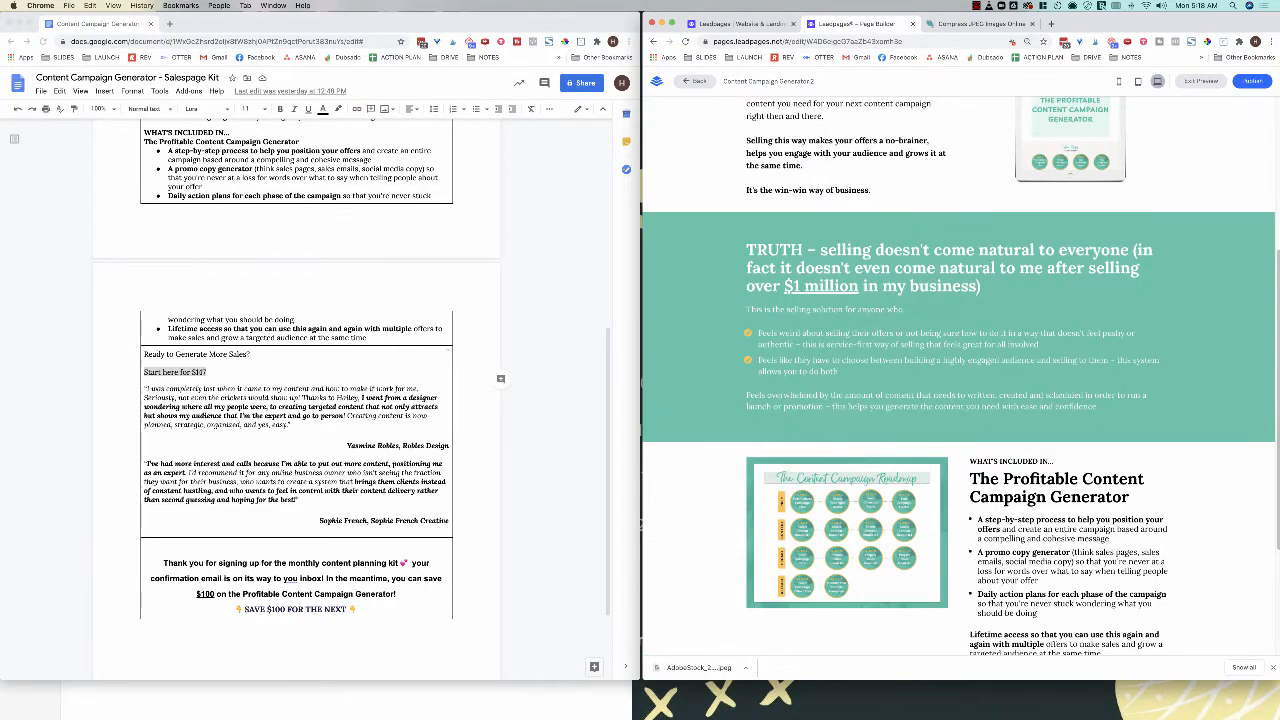
pyautogui.scroll(4, 960, 376)
pyautogui.scroll(-5, 960, 376)
pyautogui.rightClick(1095, 378)
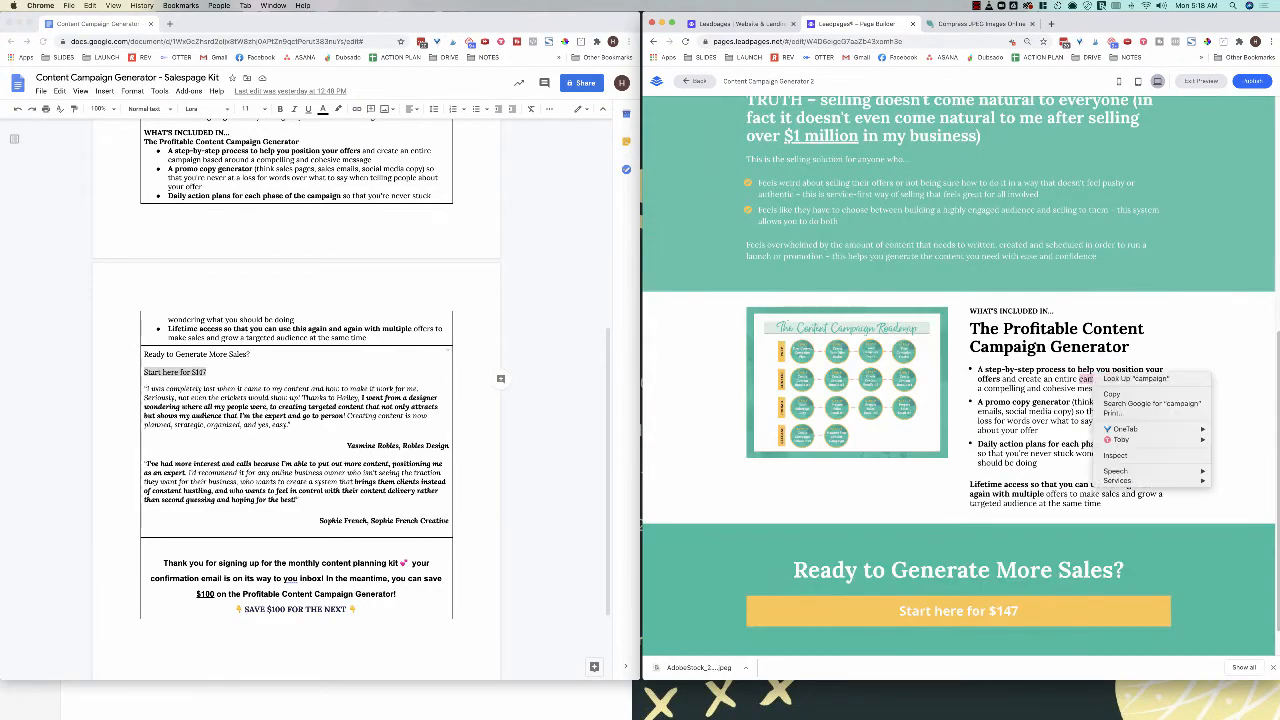
pyautogui.scroll(-1, 960, 376)
pyautogui.scroll(5, 960, 376)
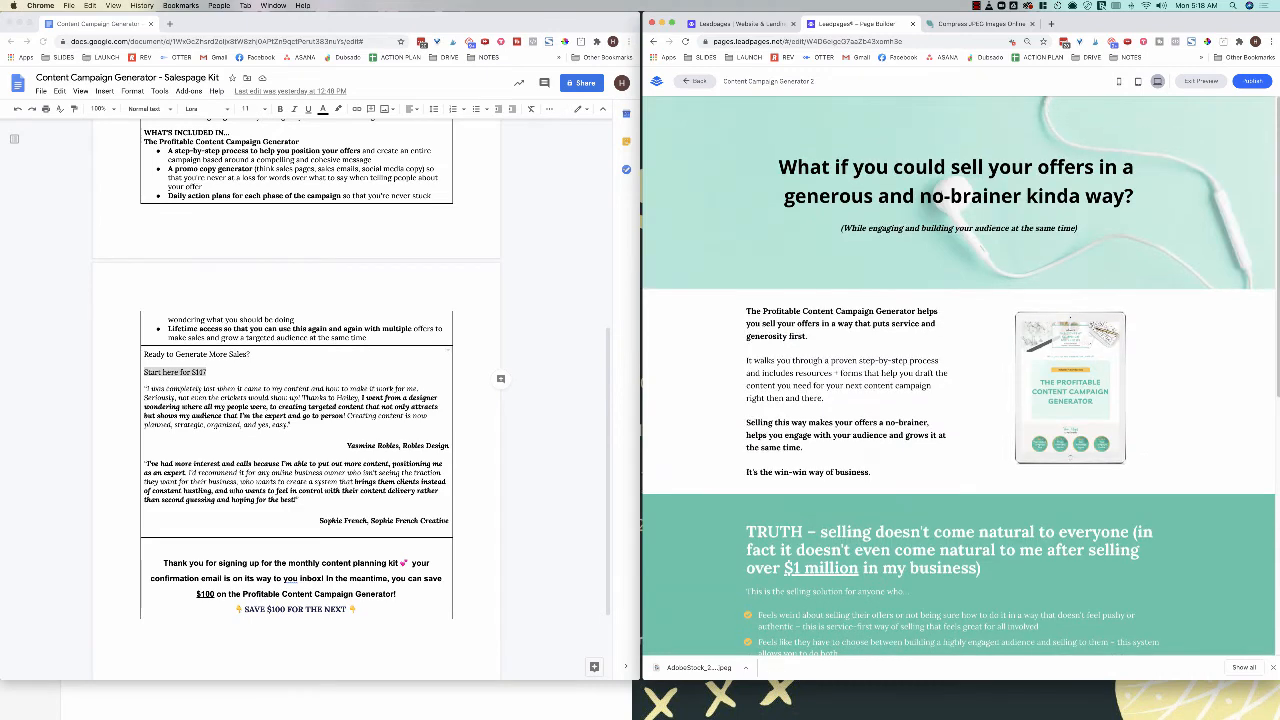
pyautogui.click(695, 81)
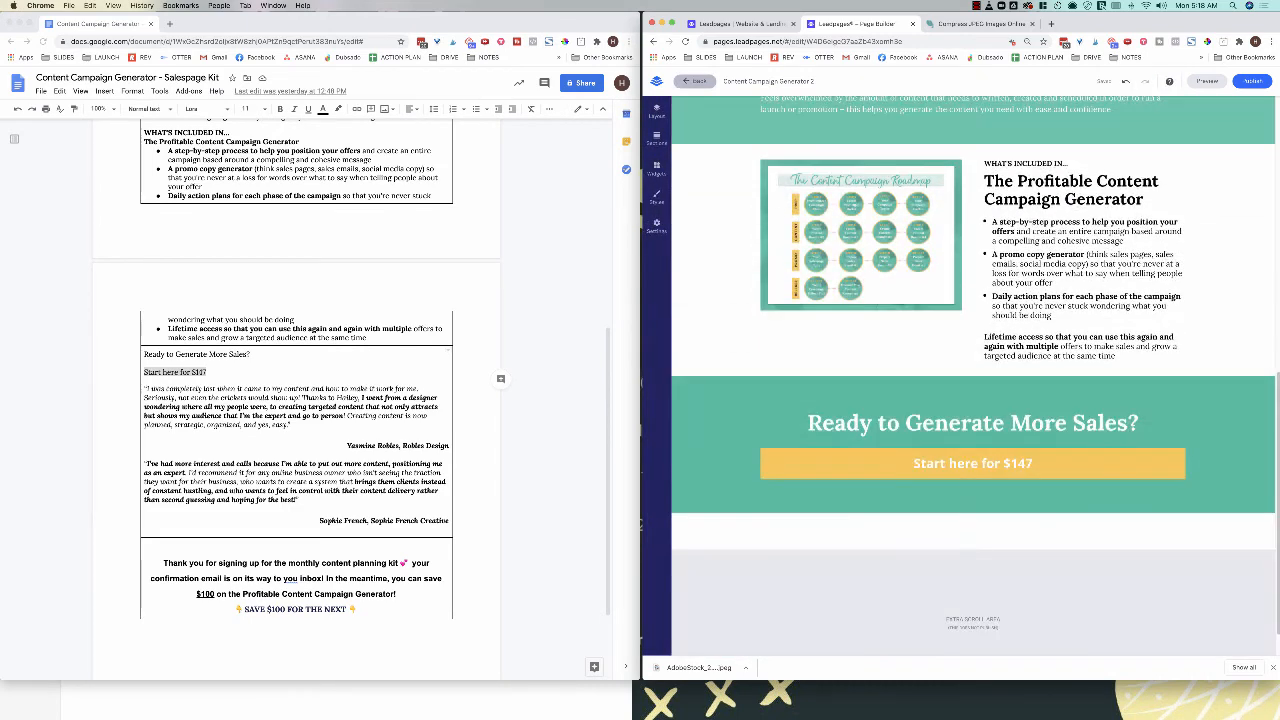
# Step: Examine the page sections in the editor, from the header down to the "Ready to Generate More Sales?" section
pyautogui.scroll(10, 973, 376)
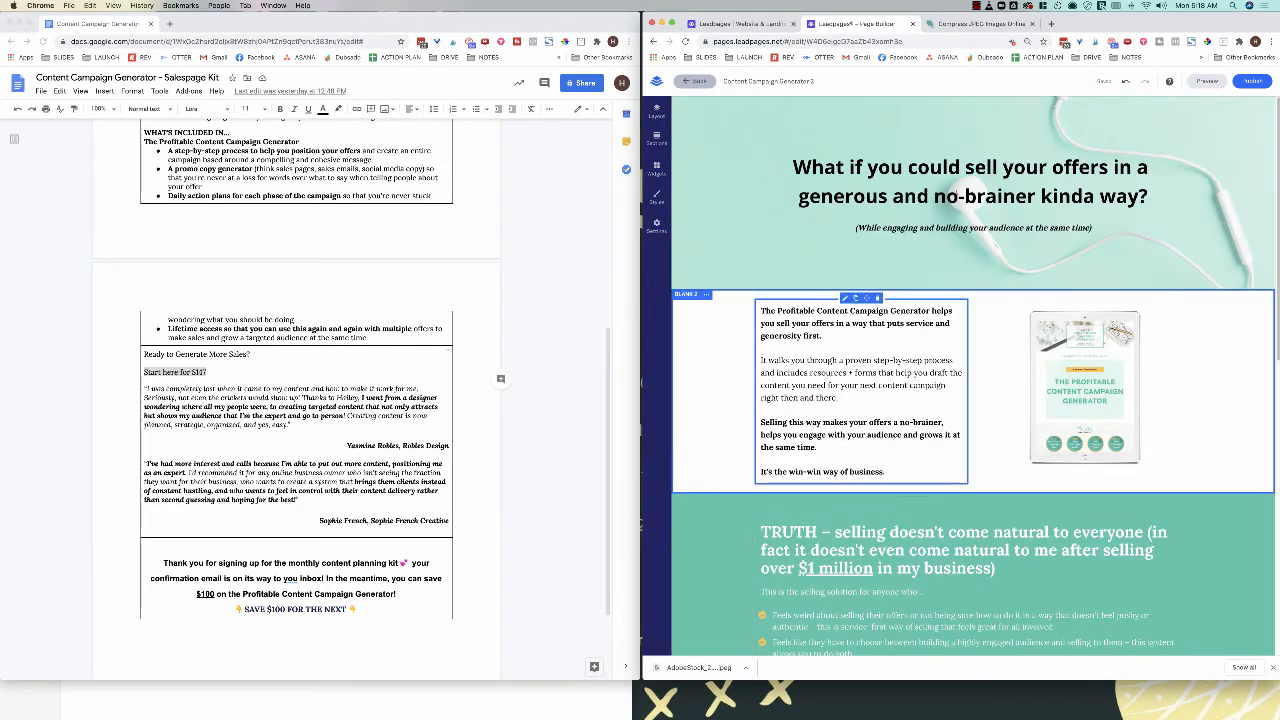
pyautogui.scroll(-4, 973, 391)
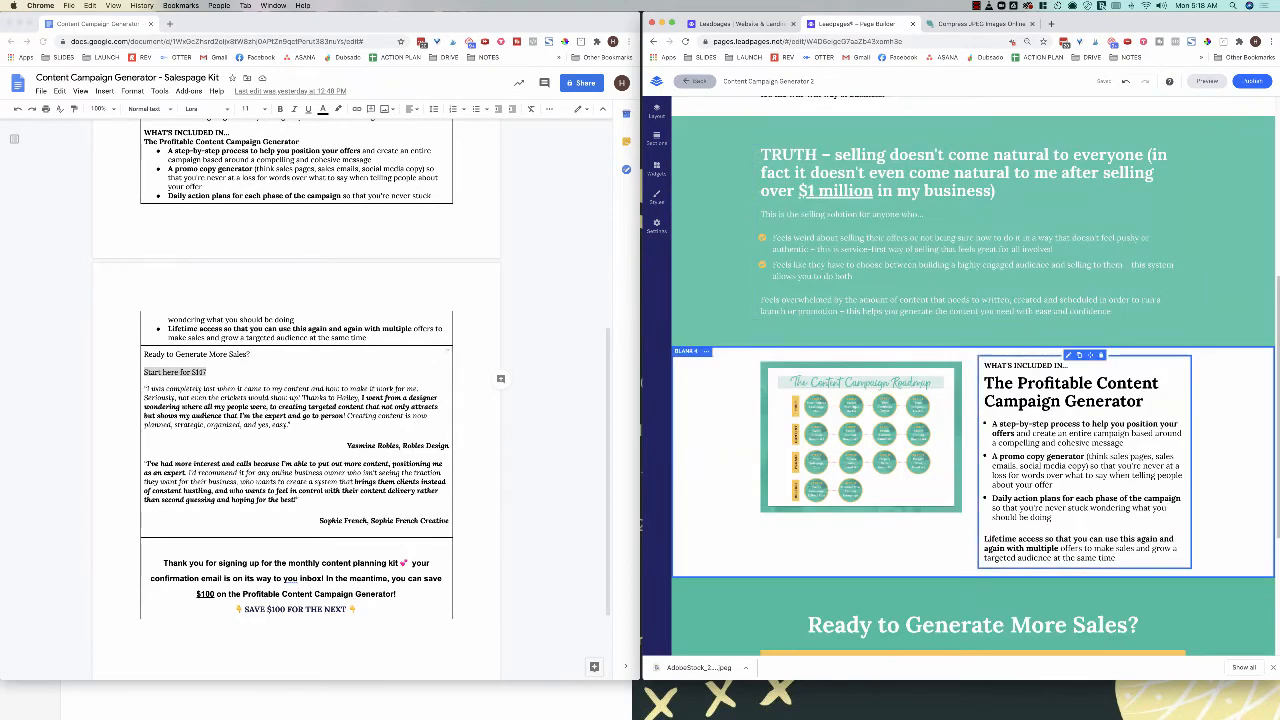
pyautogui.scroll(4, 973, 376)
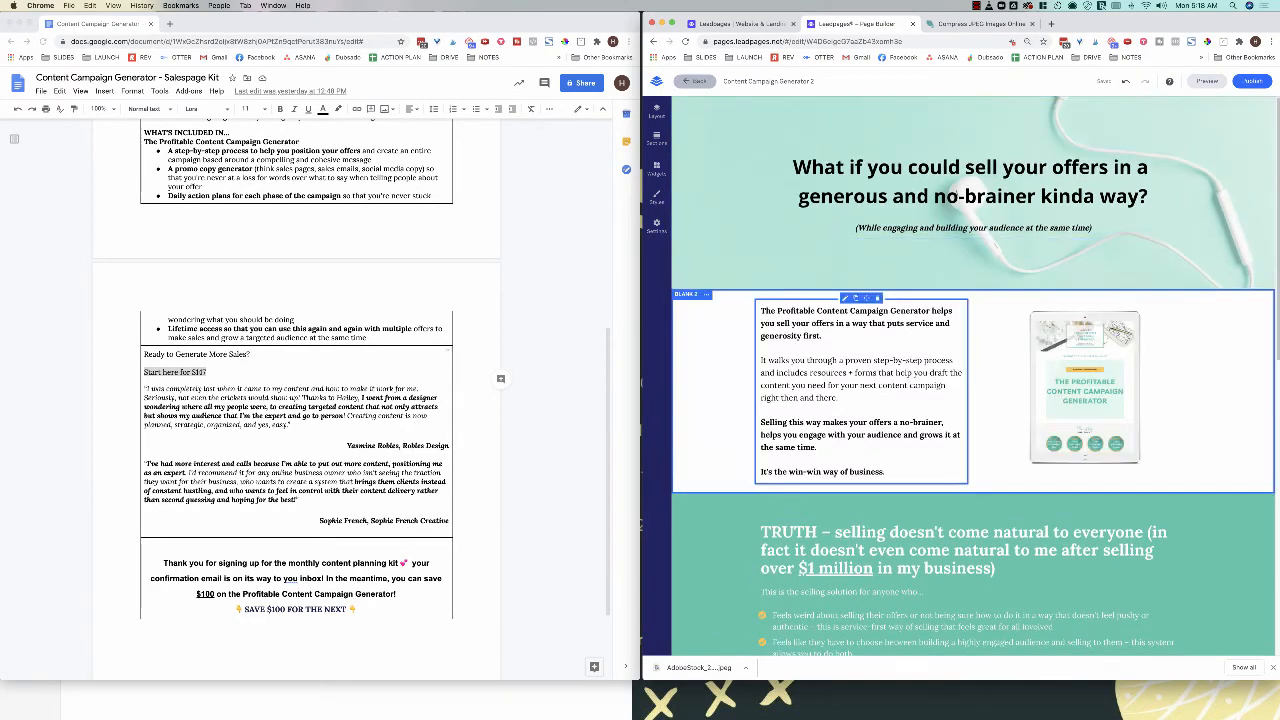
pyautogui.scroll(-2, 973, 391)
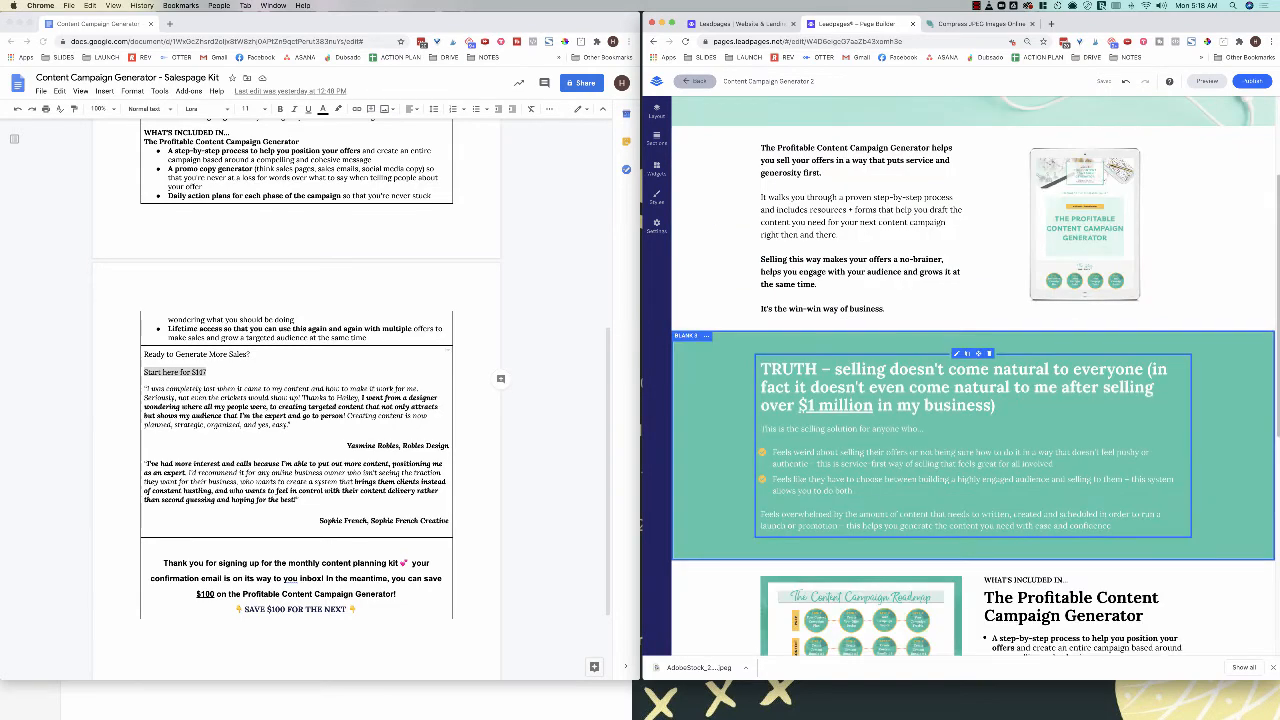
pyautogui.scroll(-1, 973, 391)
pyautogui.scroll(-2, 1000, 420)
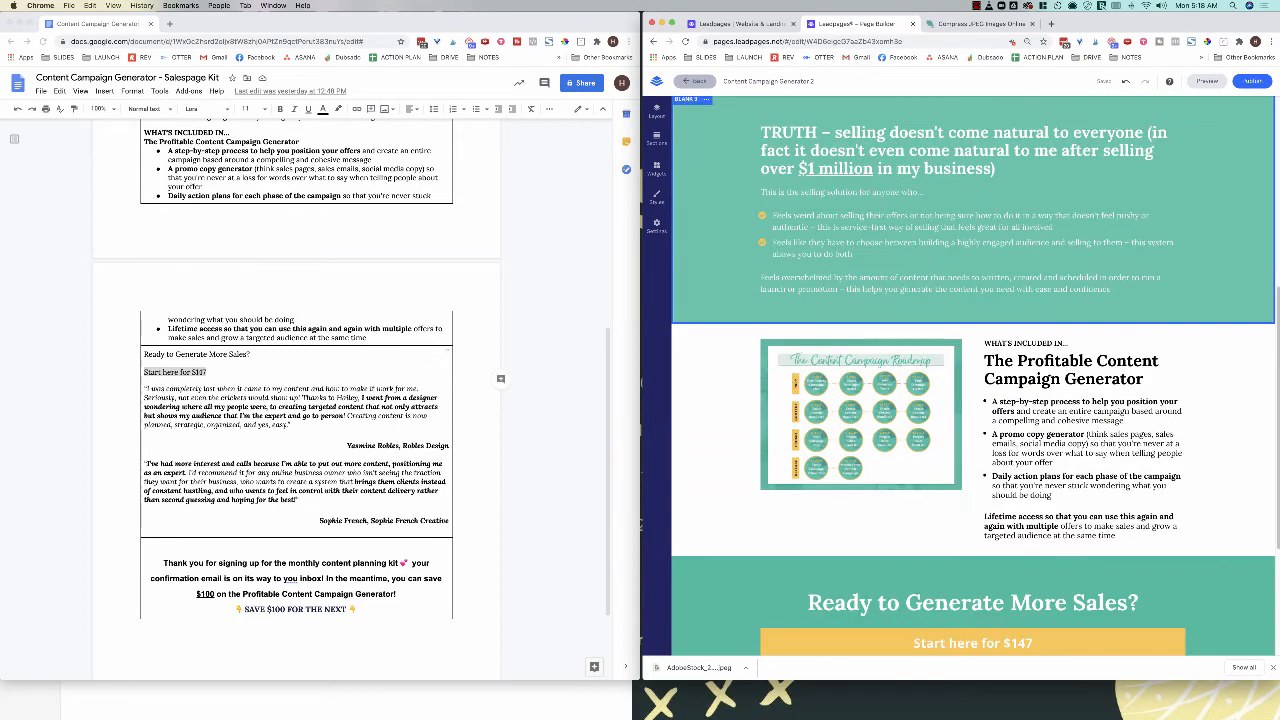
pyautogui.scroll(-2, 973, 400)
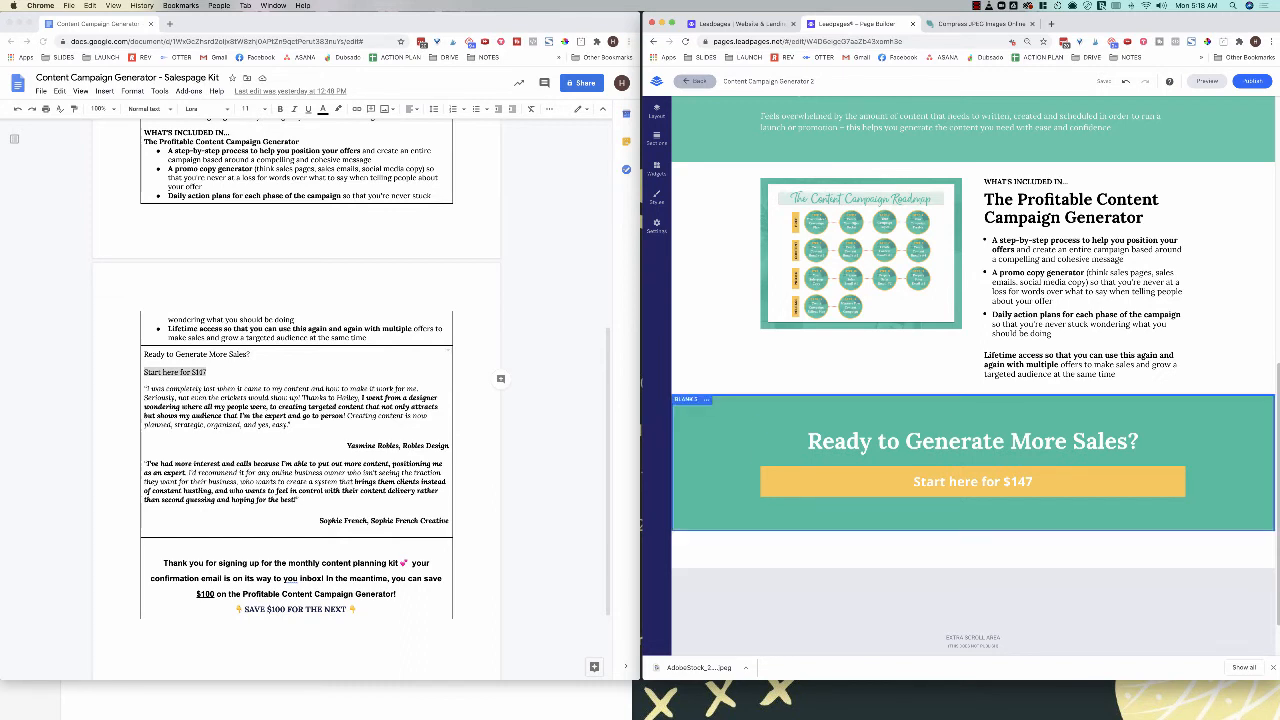
pyautogui.scroll(5, 973, 480)
pyautogui.scroll(2, 973, 400)
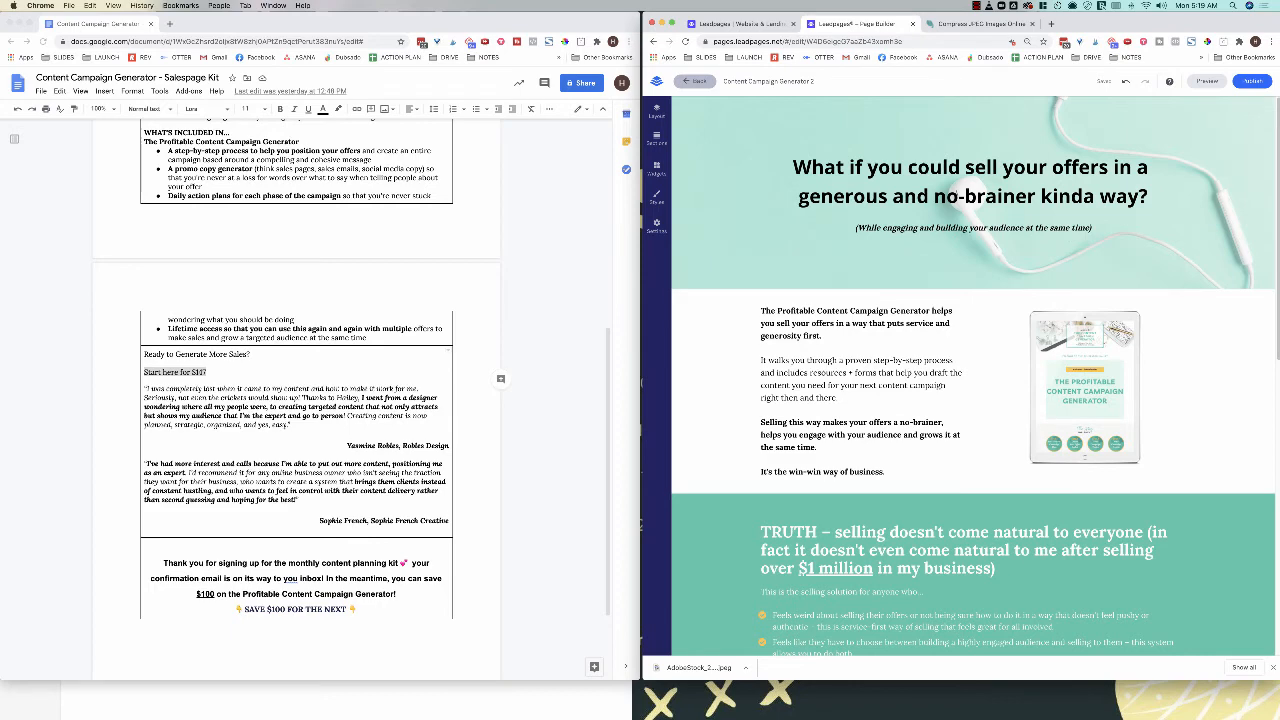
# Step: Add a blank one-column section above the header section and place a text widget in it
pyautogui.click(656, 166)
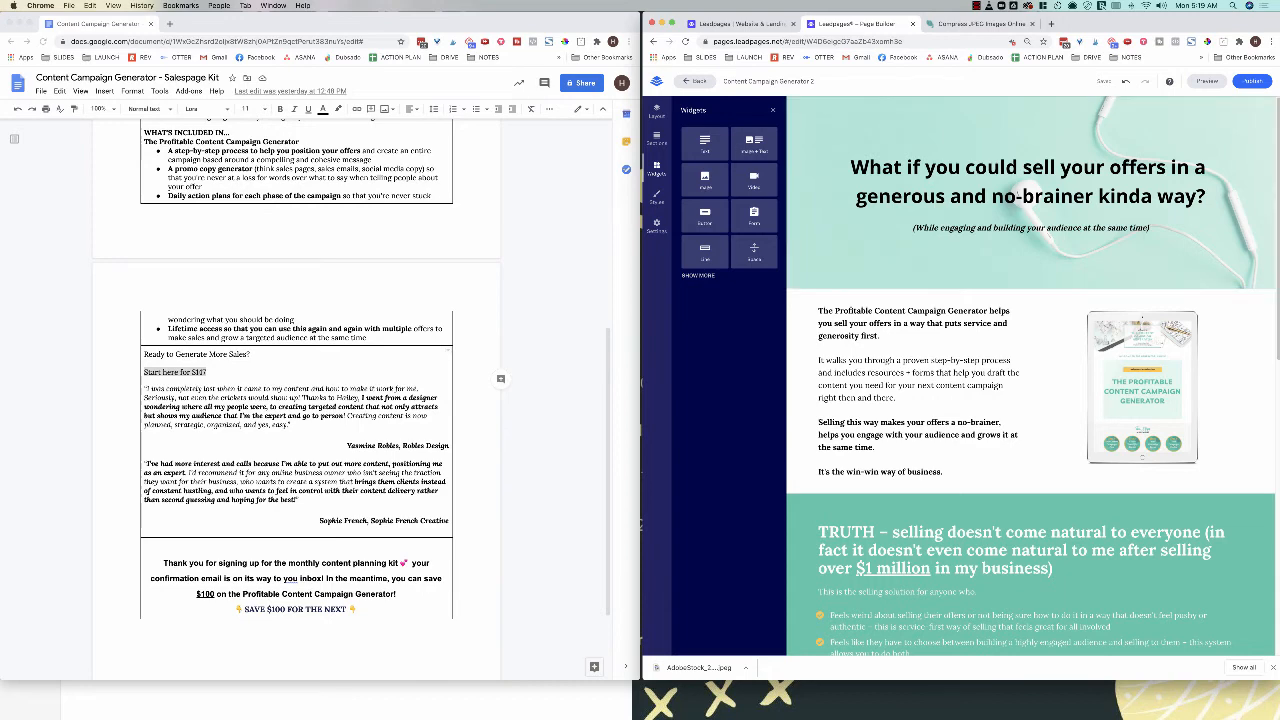
pyautogui.click(656, 138)
pyautogui.click(728, 140)
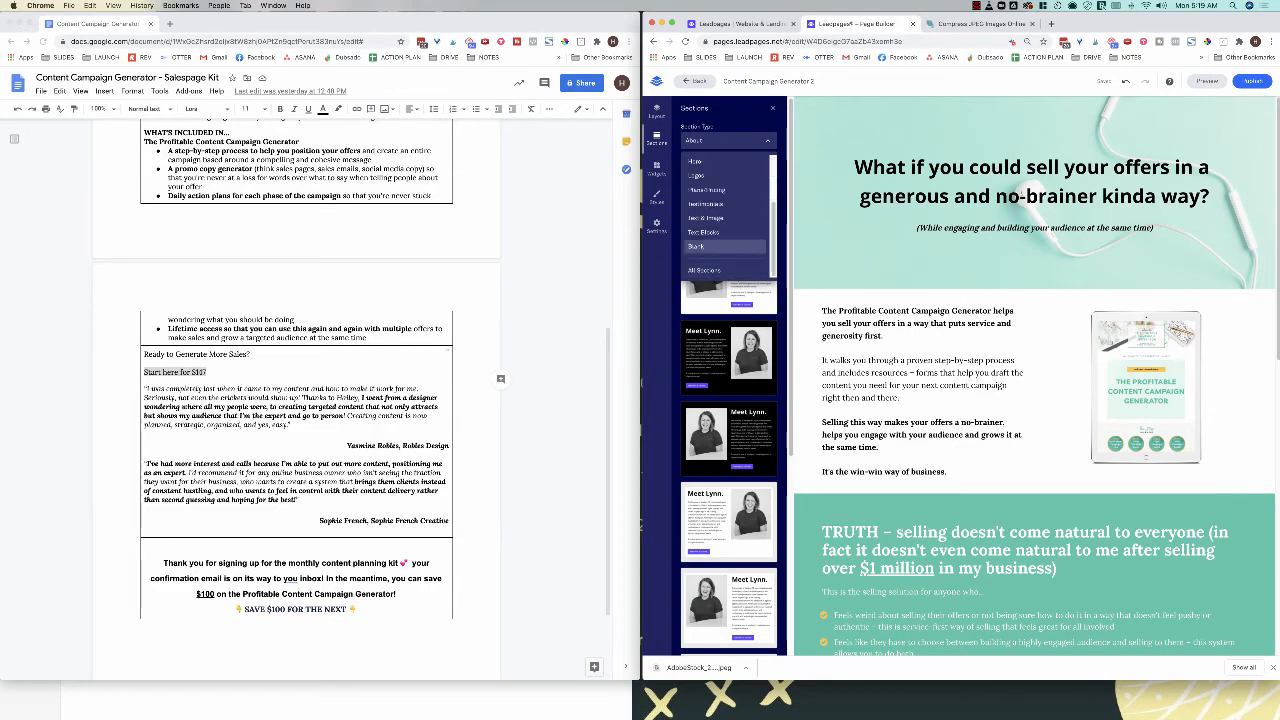
pyautogui.click(716, 246)
pyautogui.moveTo(728, 176); pyautogui.dragTo(905, 112)
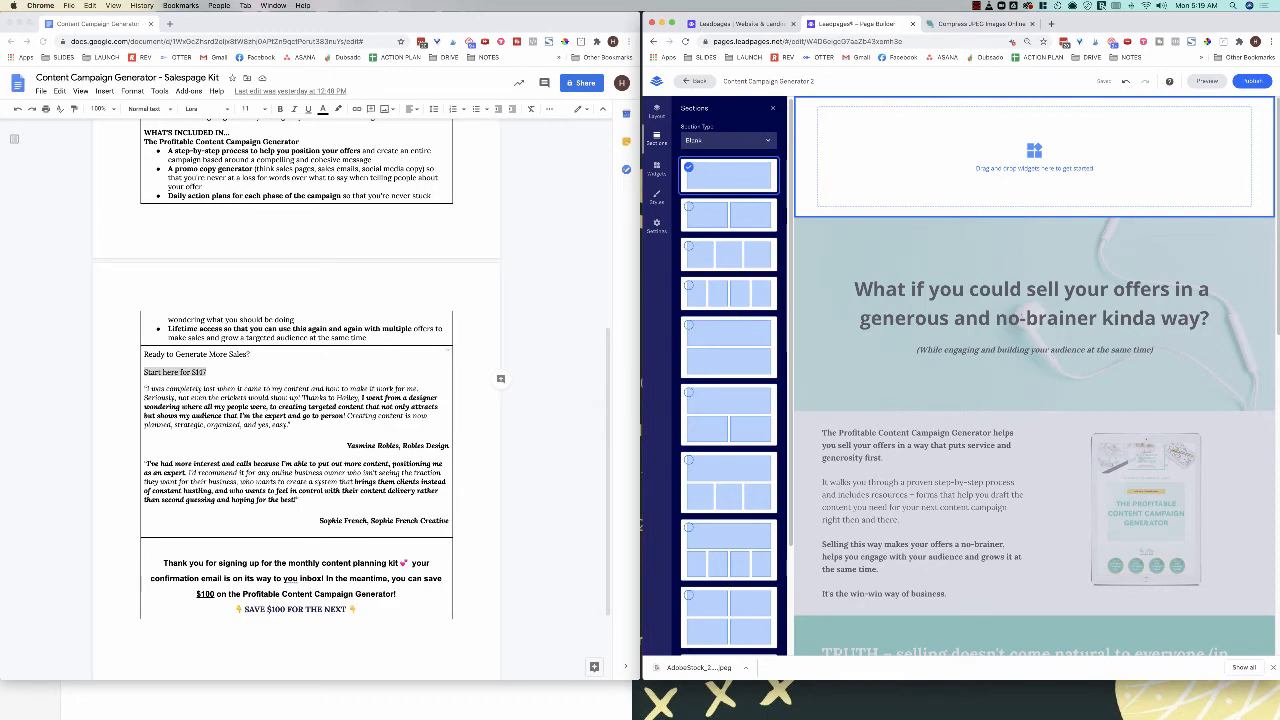
pyautogui.click(656, 168)
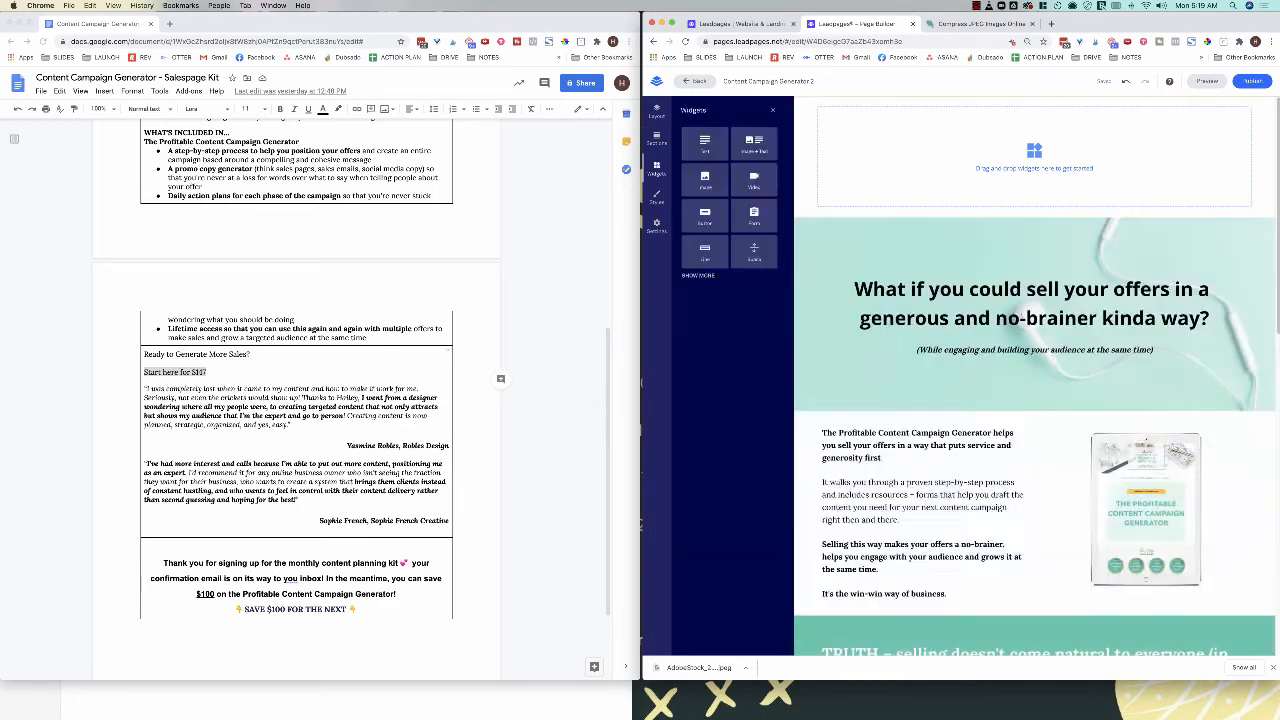
pyautogui.moveTo(705, 144); pyautogui.dragTo(1082, 143)
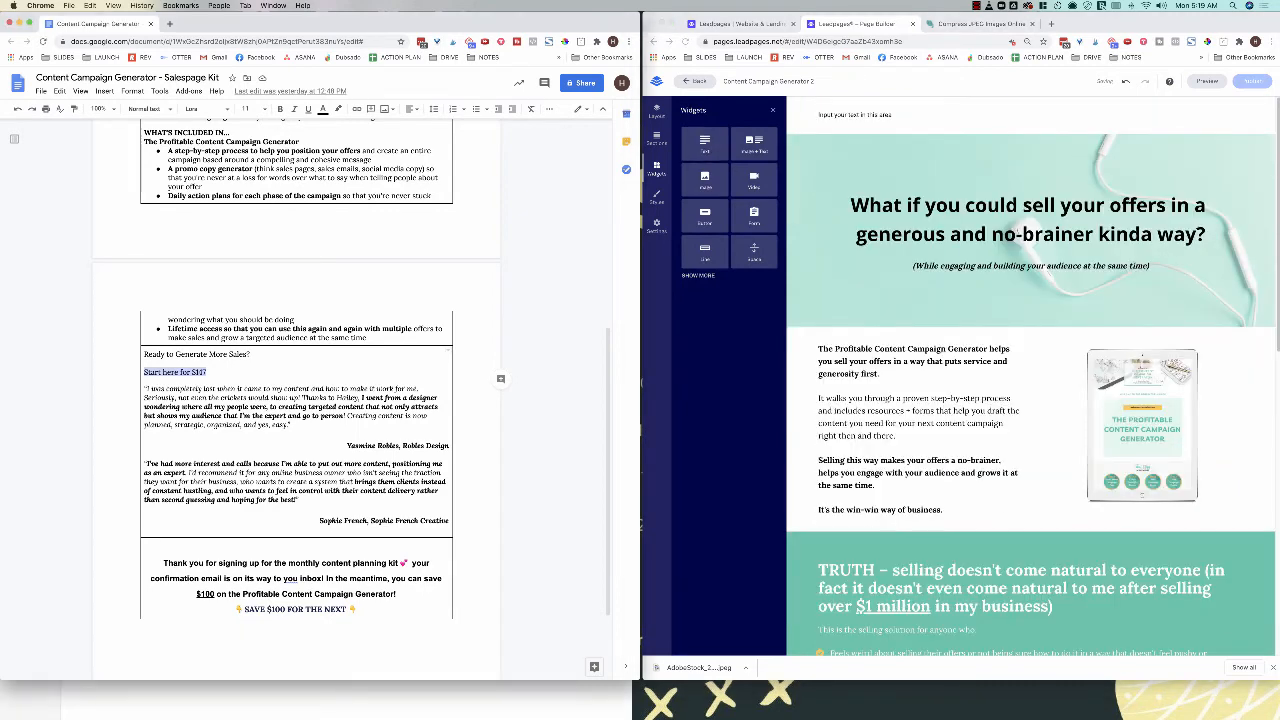
# Step: Replace the new widget's placeholder text with the "Thank you for signing up for the monthly content planning kit" paragraph copied from the Google Doc
pyautogui.moveTo(397, 594); pyautogui.dragTo(163, 563)
pyautogui.press('super+c')
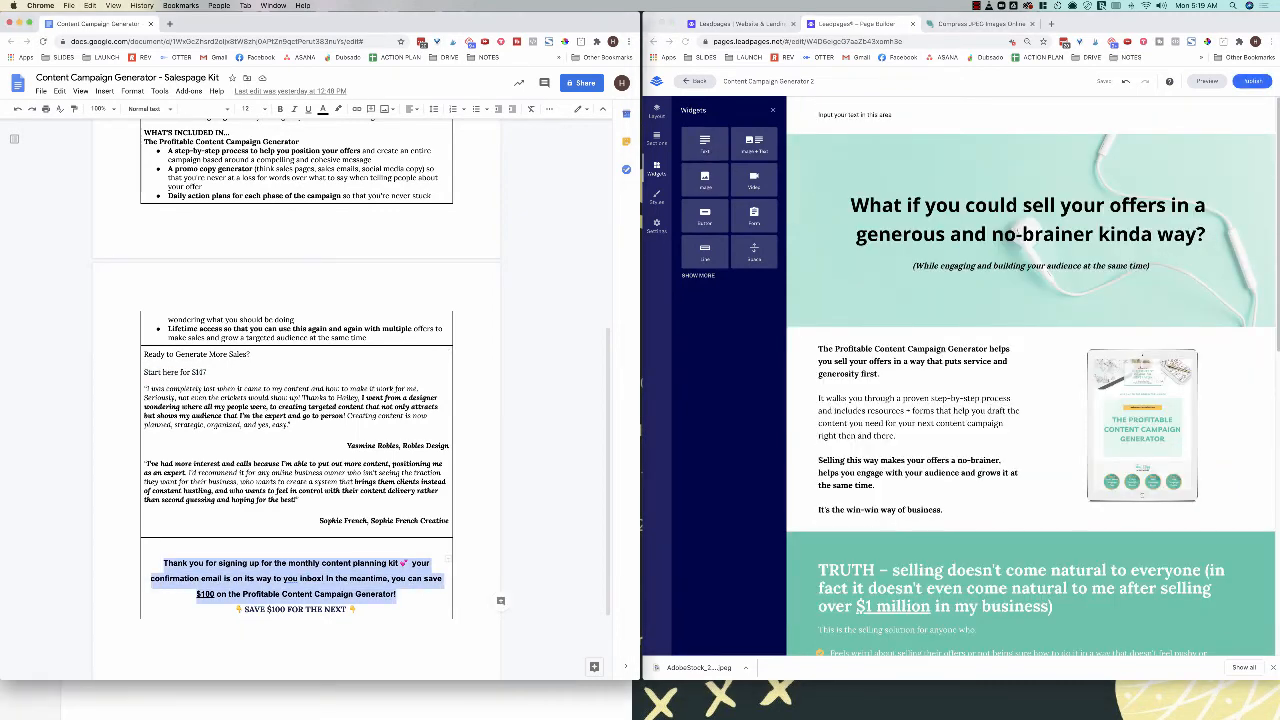
pyautogui.click(890, 115)
pyautogui.click(890, 115)
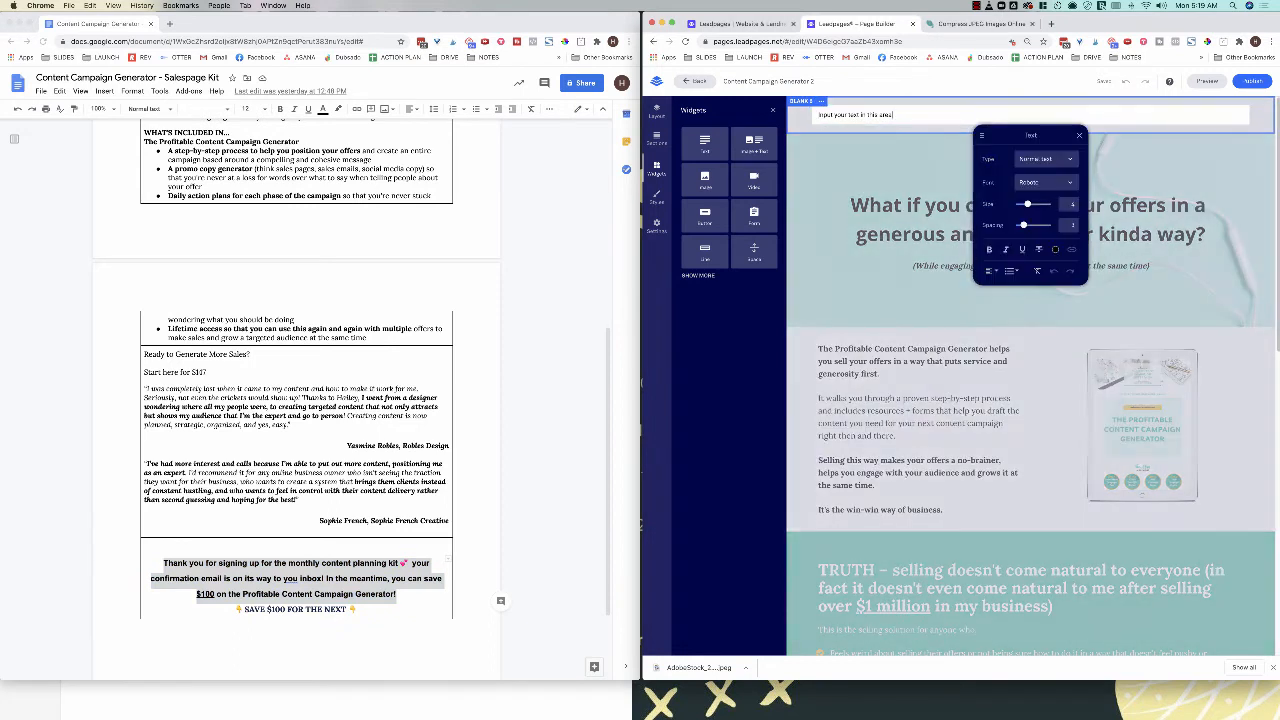
pyautogui.press('super+a')
pyautogui.press('super+v')
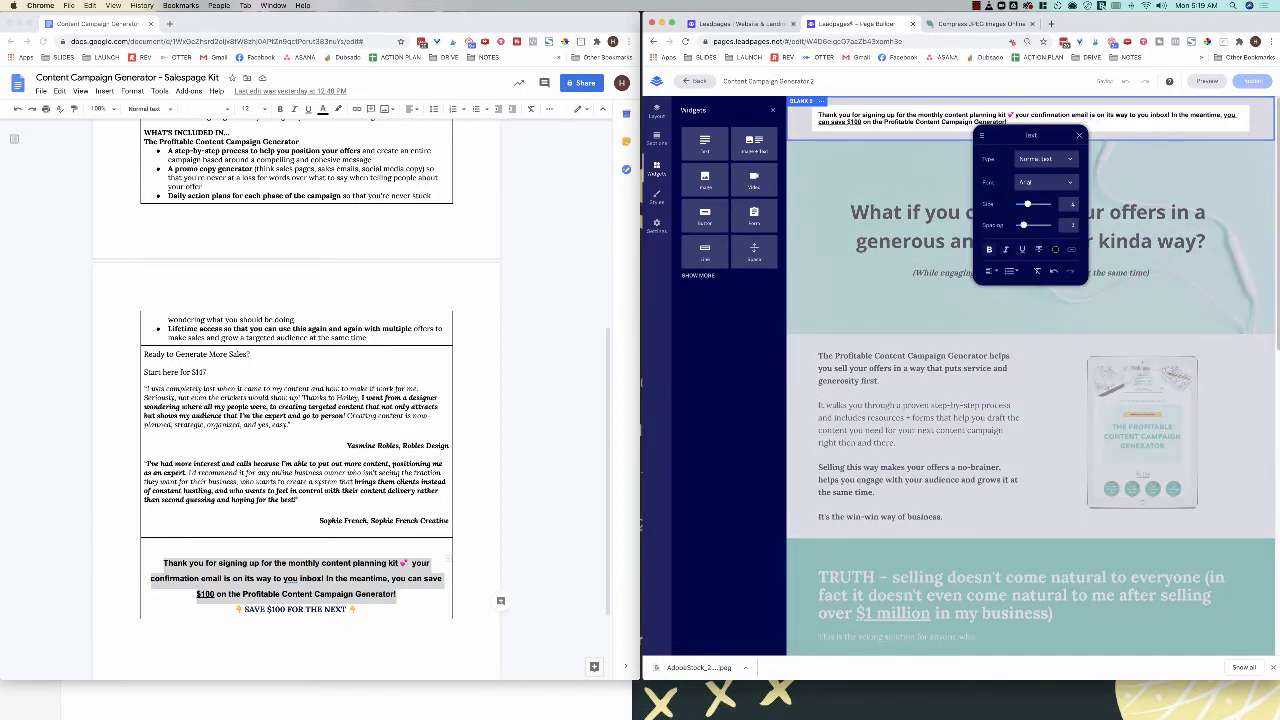
# Step: Center the thank-you text and increase its size
pyautogui.press('super+a')
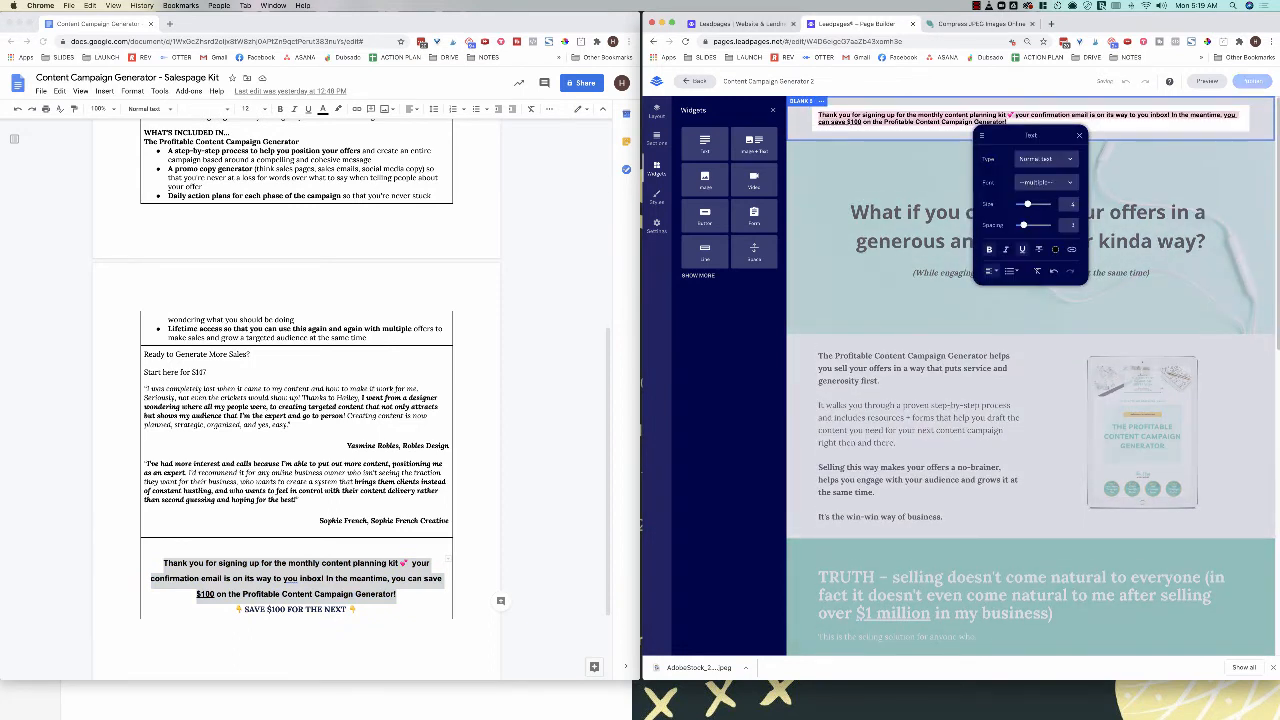
pyautogui.click(991, 271)
pyautogui.click(991, 271)
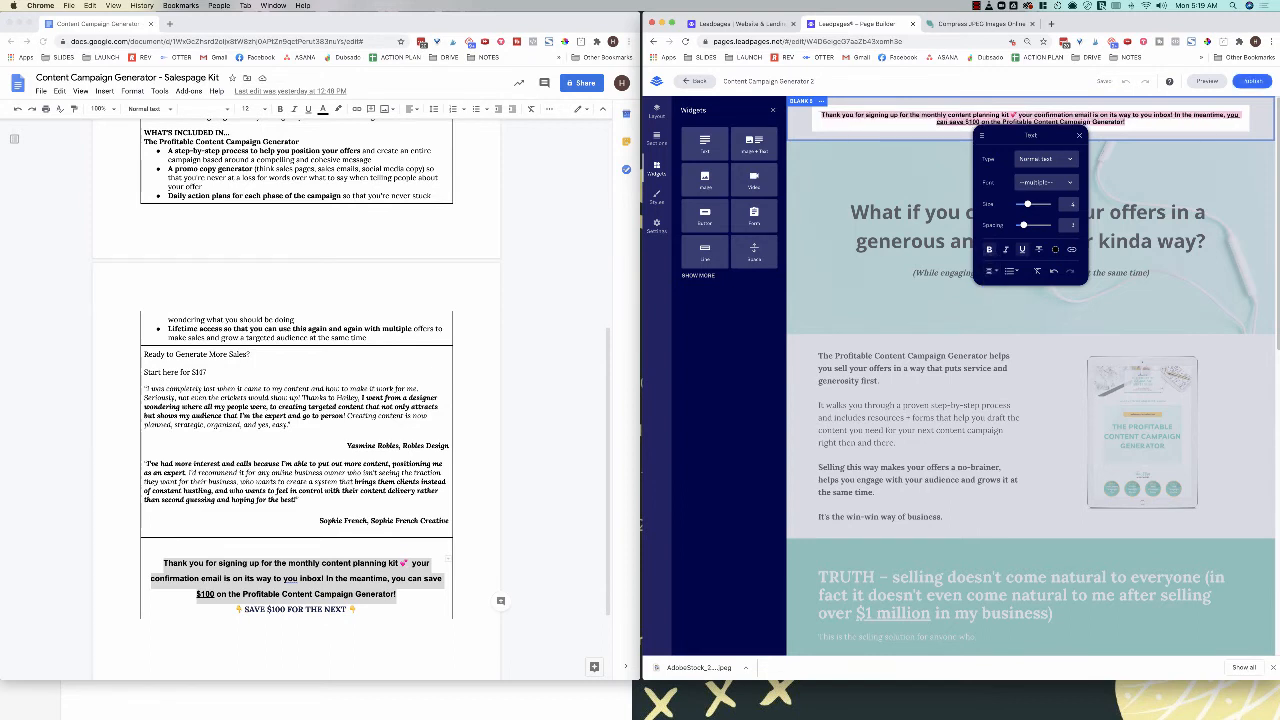
pyautogui.moveTo(1027, 204); pyautogui.dragTo(1043, 204)
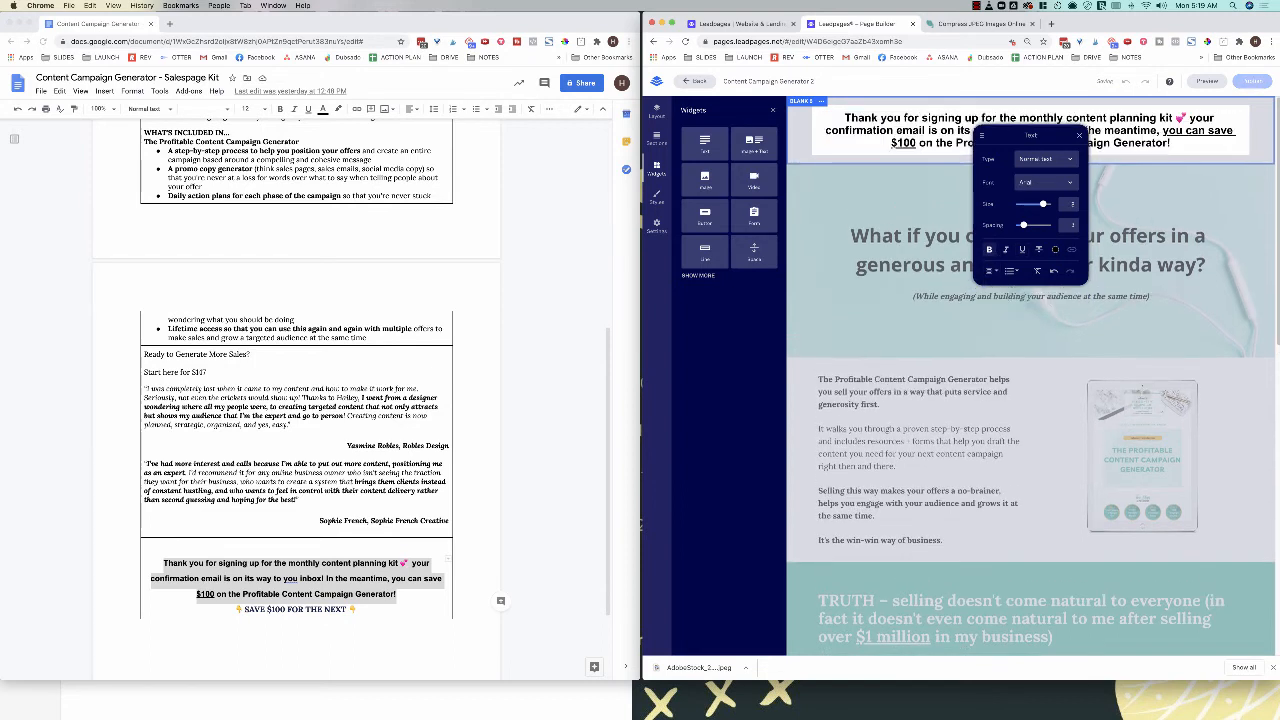
# Step: Try the Headline 2 type on the thank-you text and settle on Headline 3
pyautogui.moveTo(1031, 134); pyautogui.dragTo(946, 198)
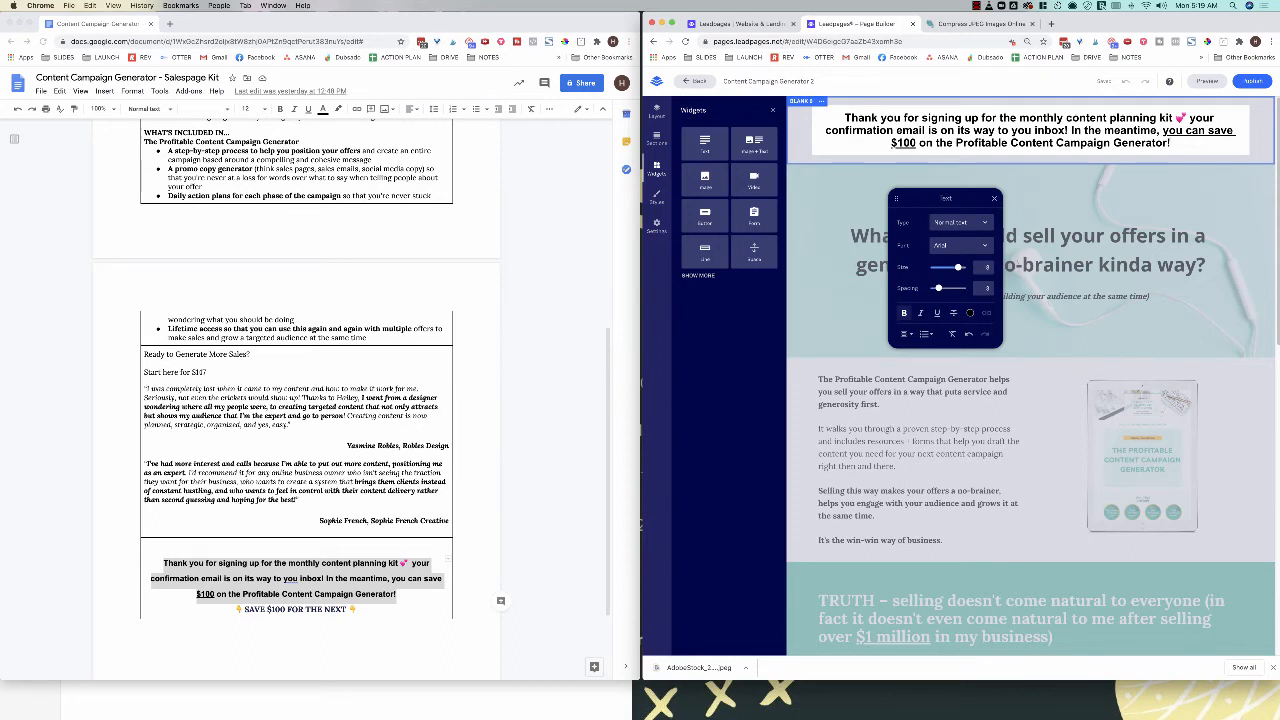
pyautogui.click(958, 222)
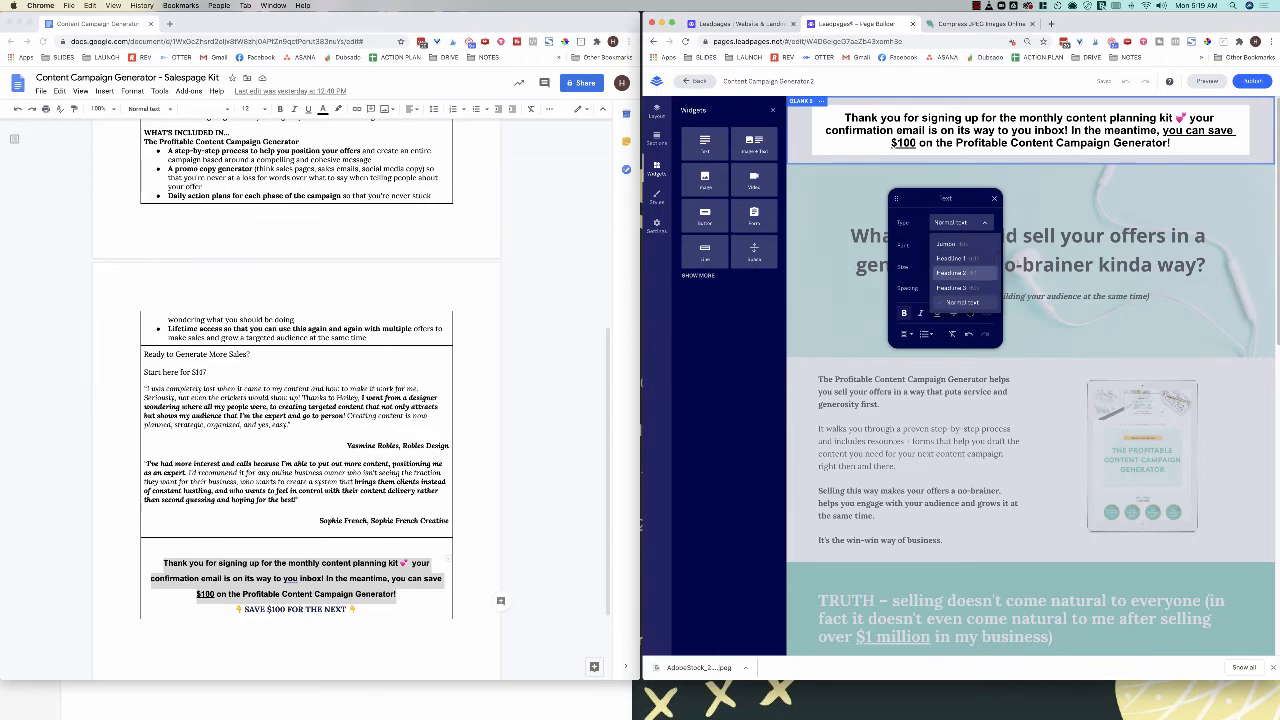
pyautogui.click(955, 272)
pyautogui.click(958, 222)
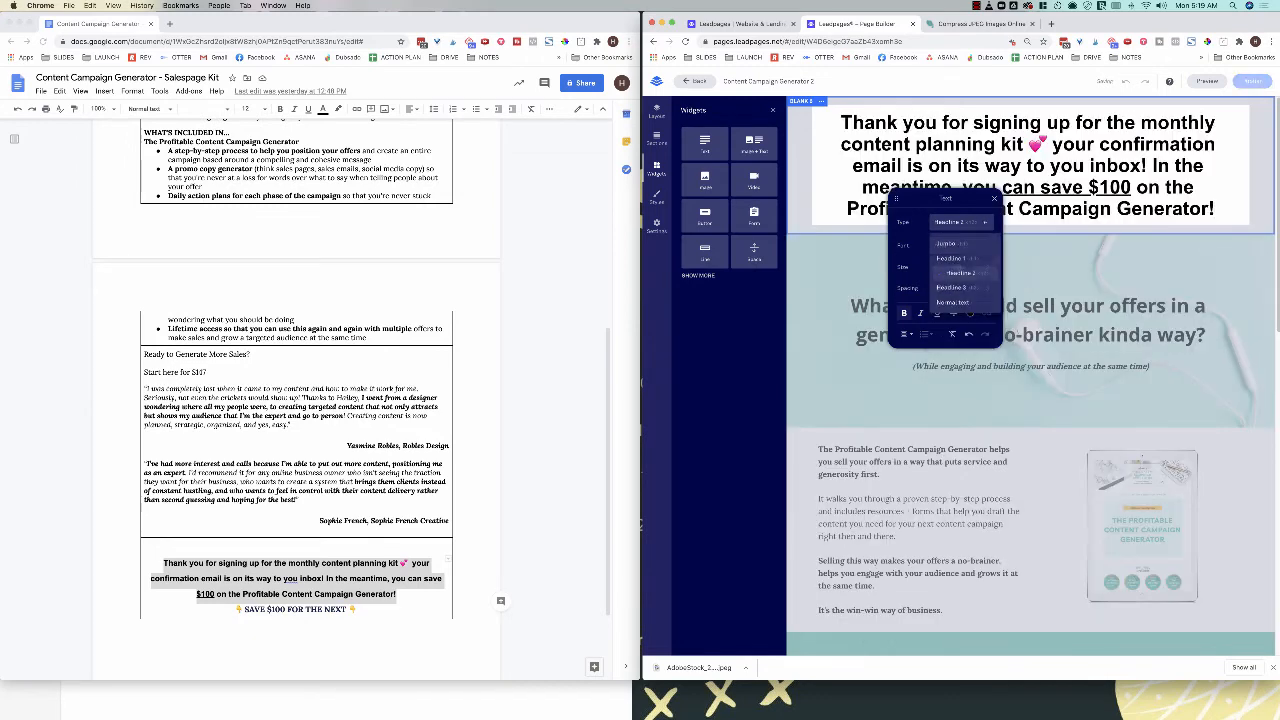
pyautogui.click(958, 288)
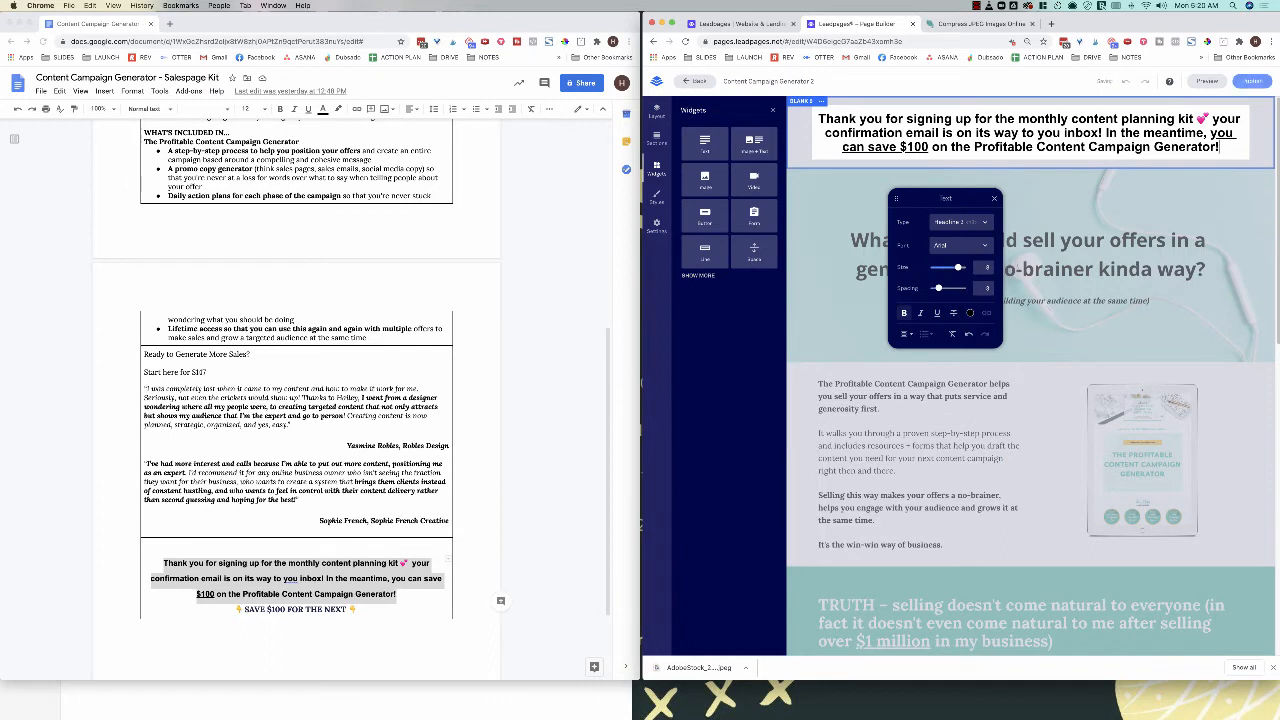
# Step: Set the font of the entire thank-you text to Lora and increase its line spacing
pyautogui.click(960, 245)
pyautogui.scroll(-15, 960, 320)
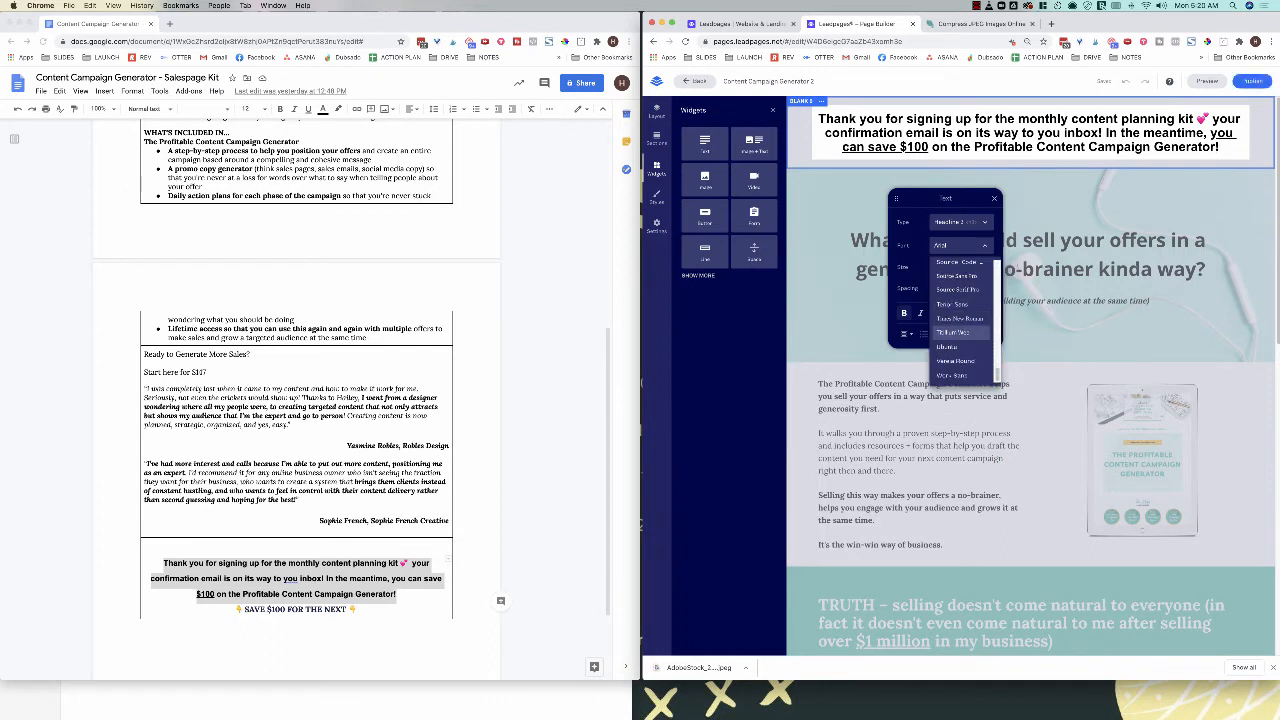
pyautogui.scroll(3, 963, 320)
pyautogui.scroll(4, 965, 320)
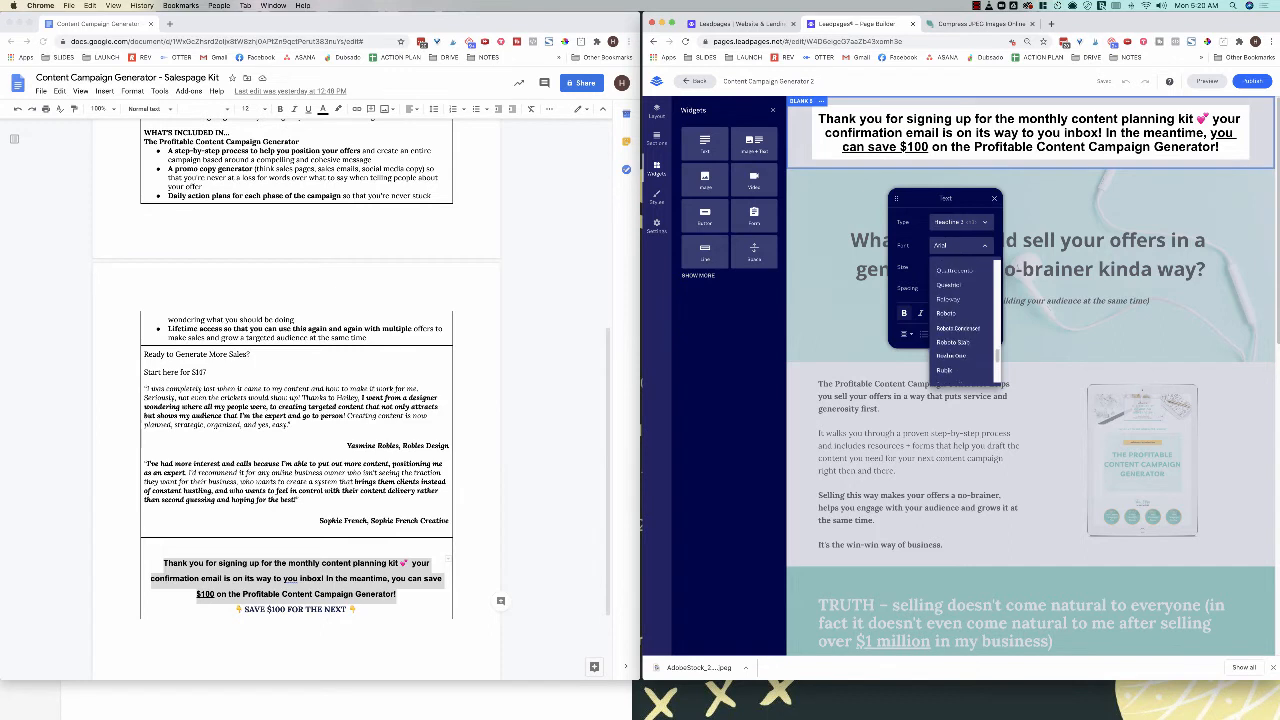
pyautogui.scroll(2, 960, 320)
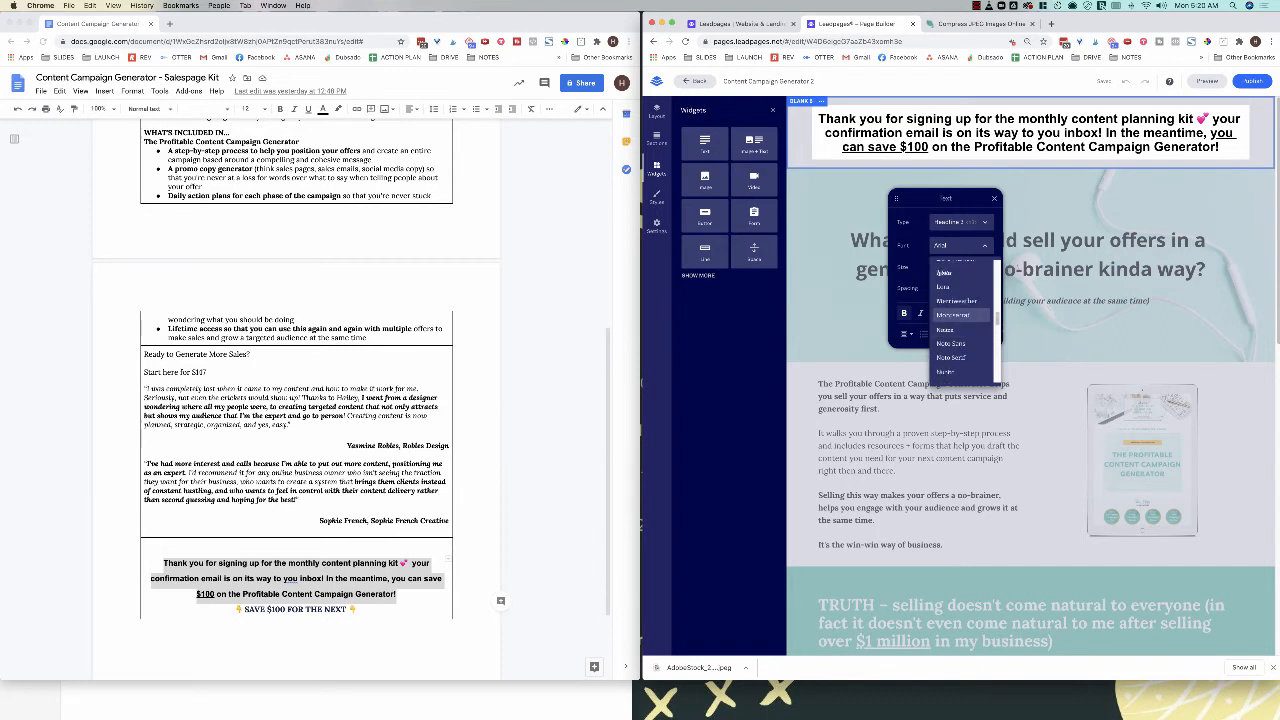
pyautogui.click(955, 287)
pyautogui.press('super+a')
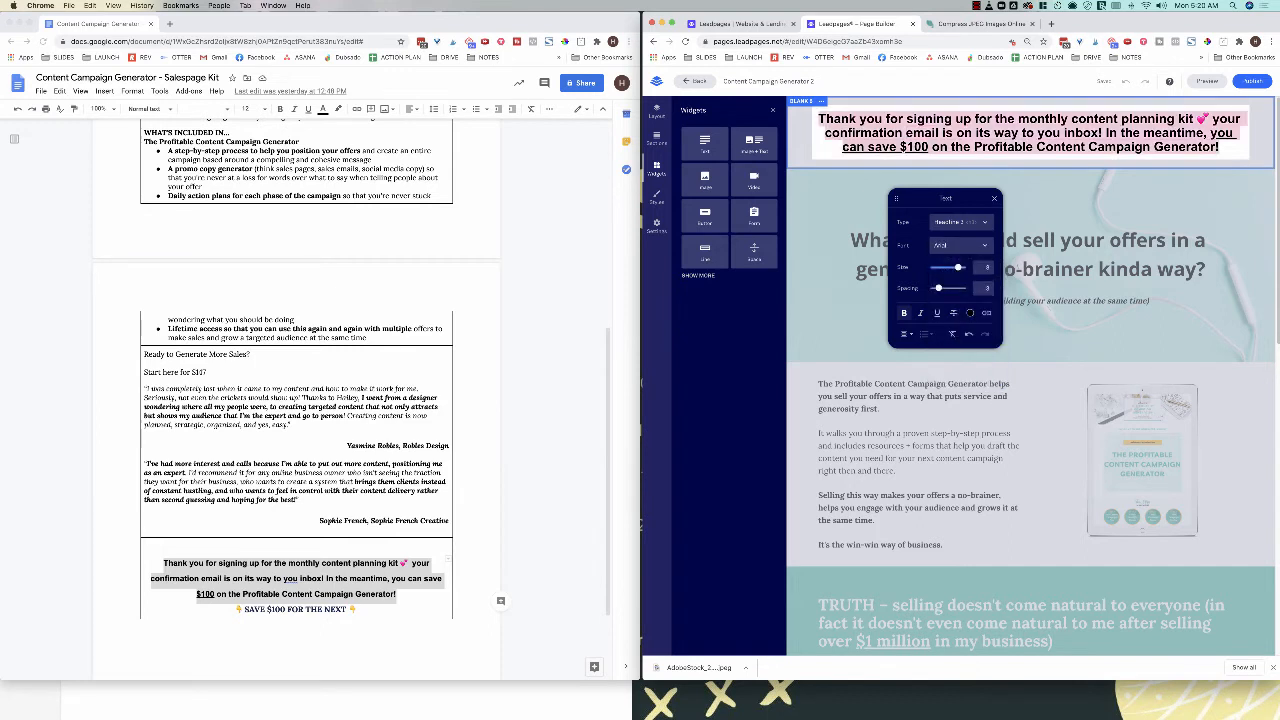
pyautogui.click(961, 246)
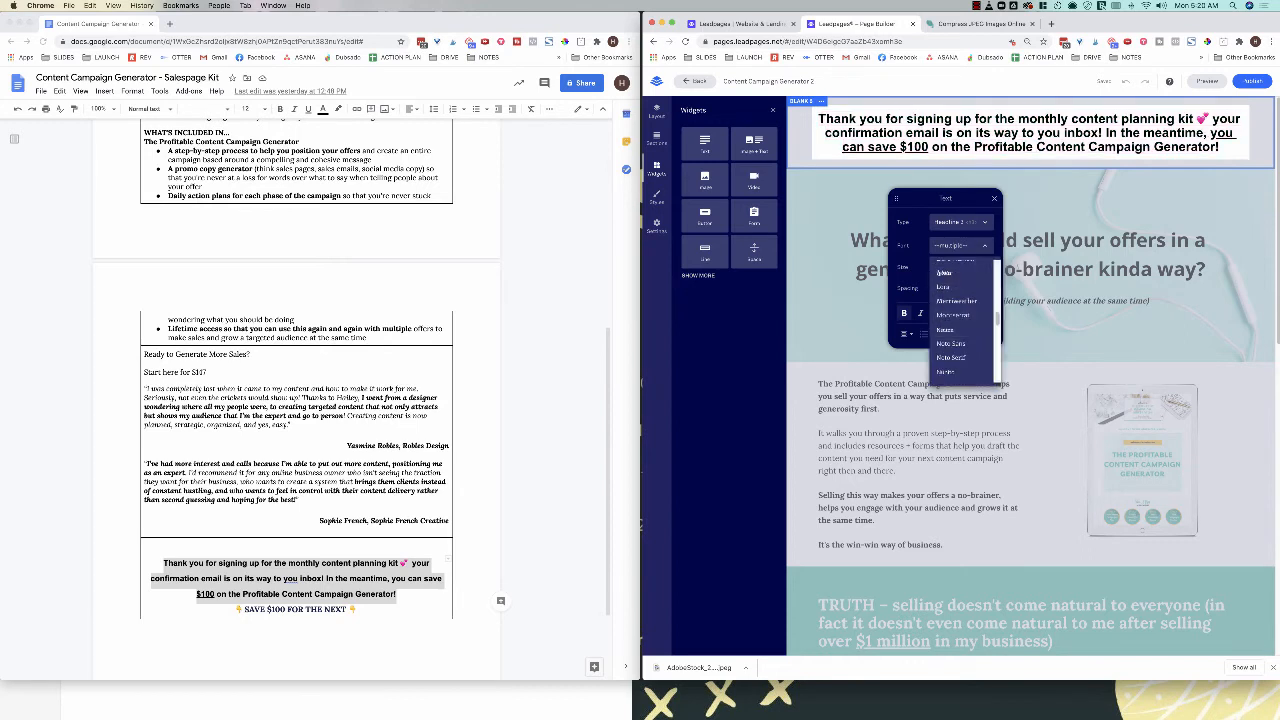
pyautogui.click(1198, 134)
pyautogui.press('super+a')
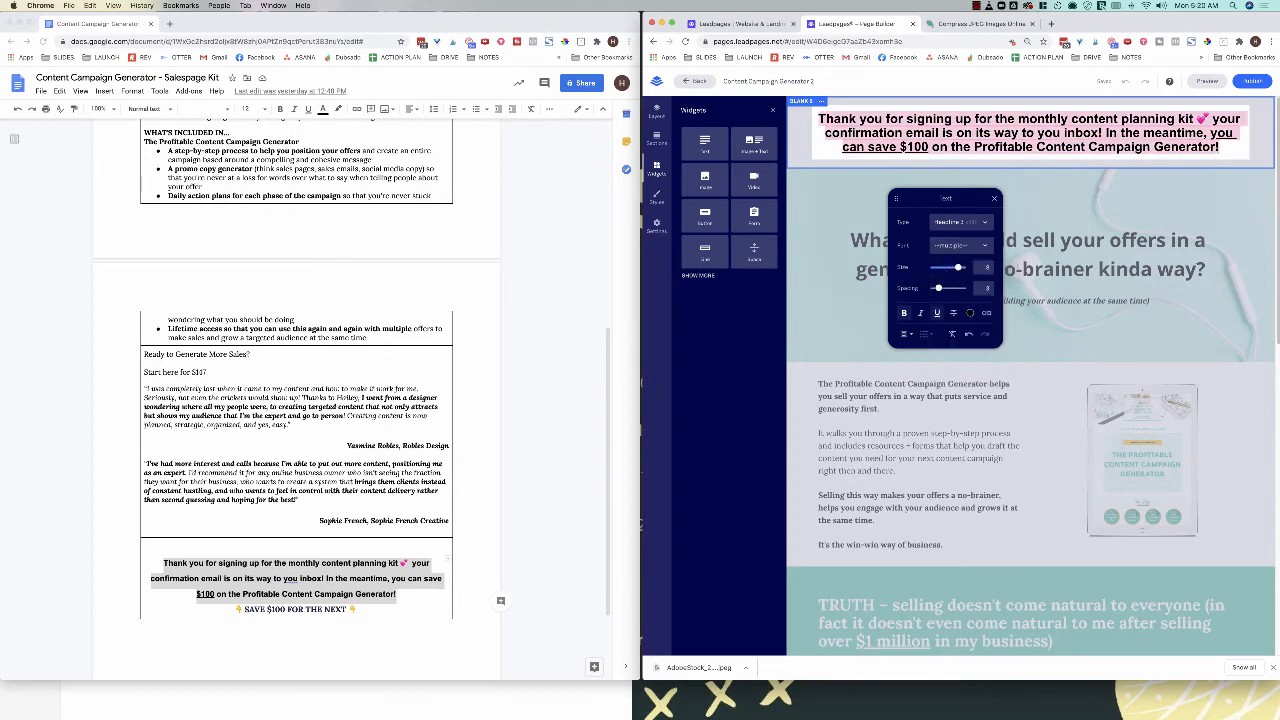
pyautogui.click(961, 246)
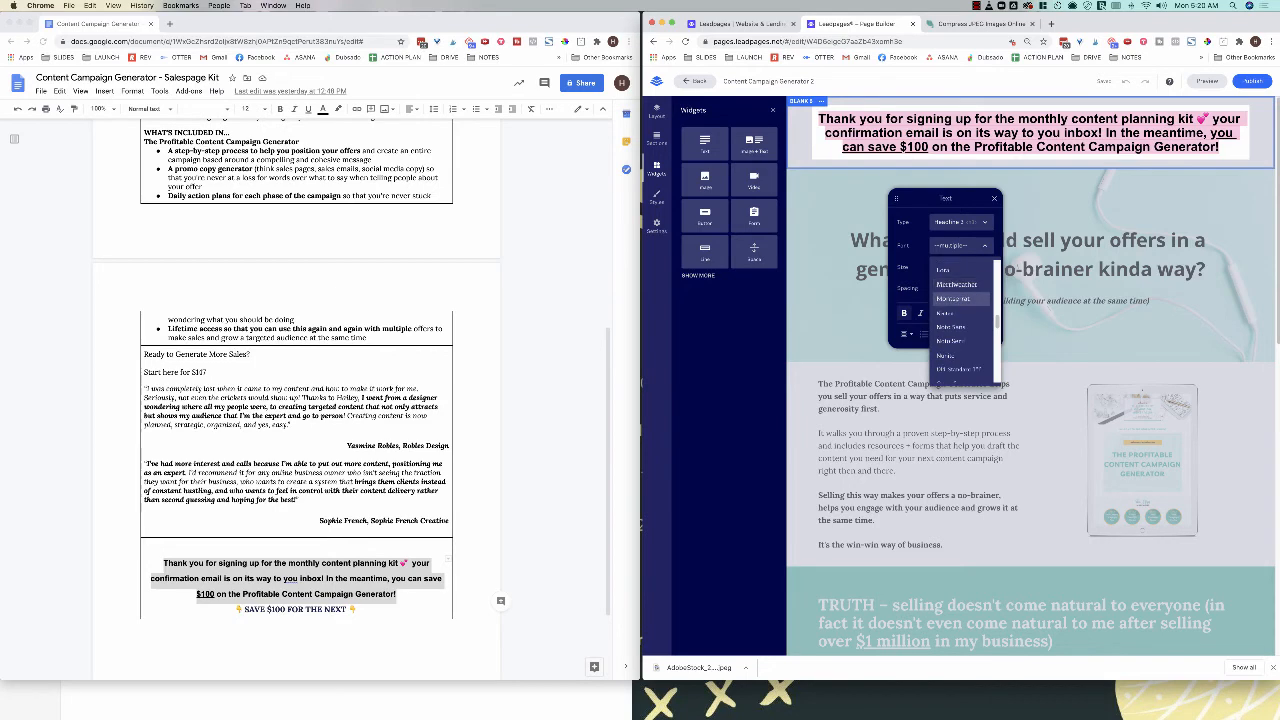
pyautogui.click(955, 270)
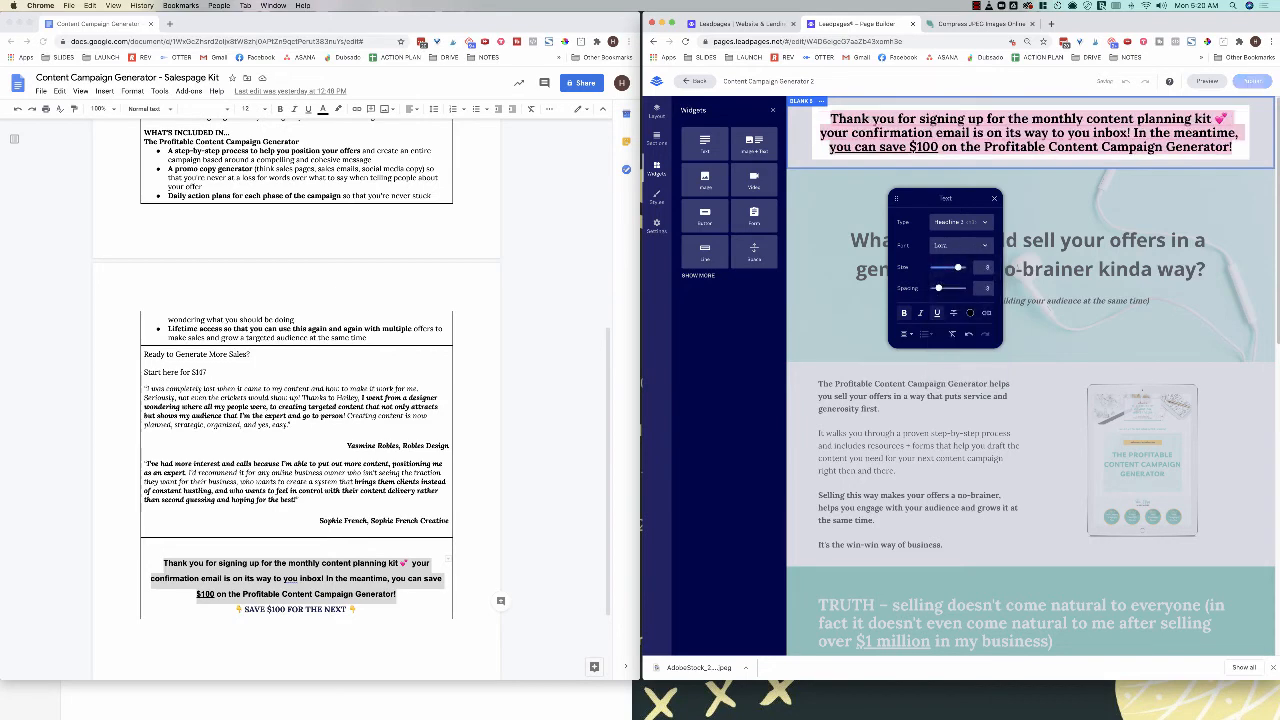
pyautogui.moveTo(938, 288); pyautogui.dragTo(958, 288)
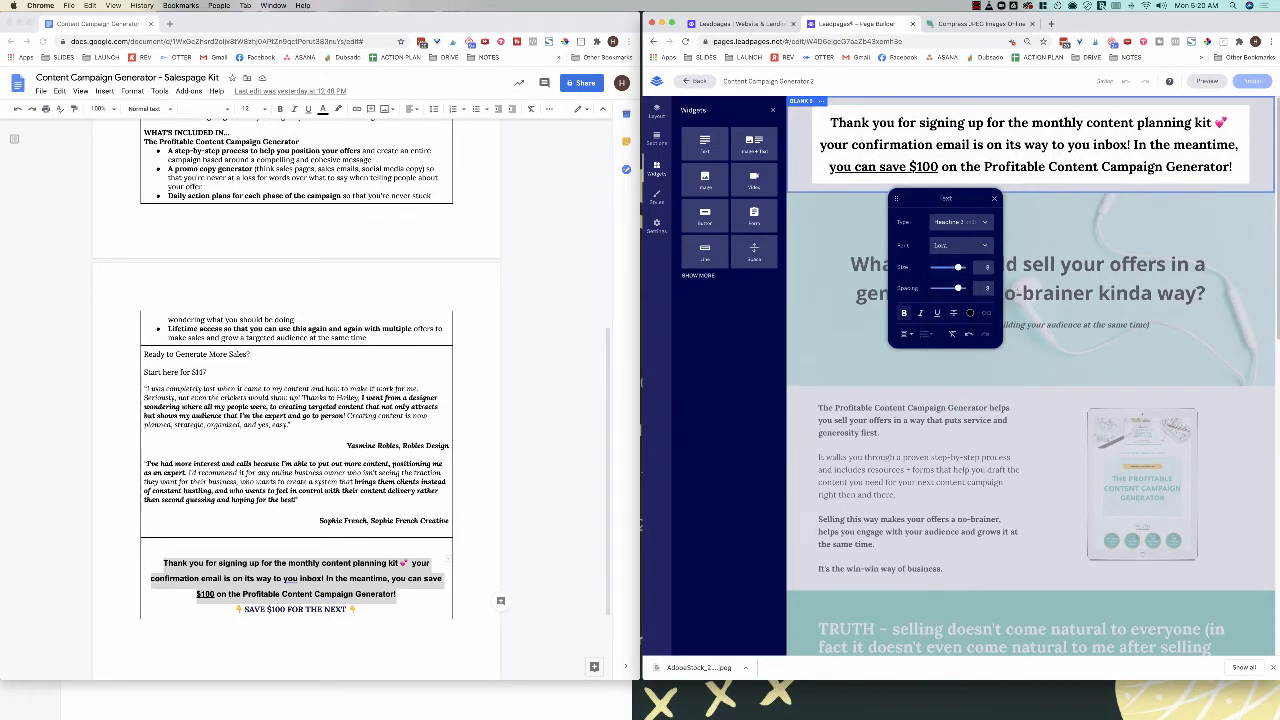
# Step: Copy the "SAVE $100 FOR THE NEXT" line from the Google Doc and paste it below the thank-you paragraph in Leadpages
pyautogui.click(430, 520)
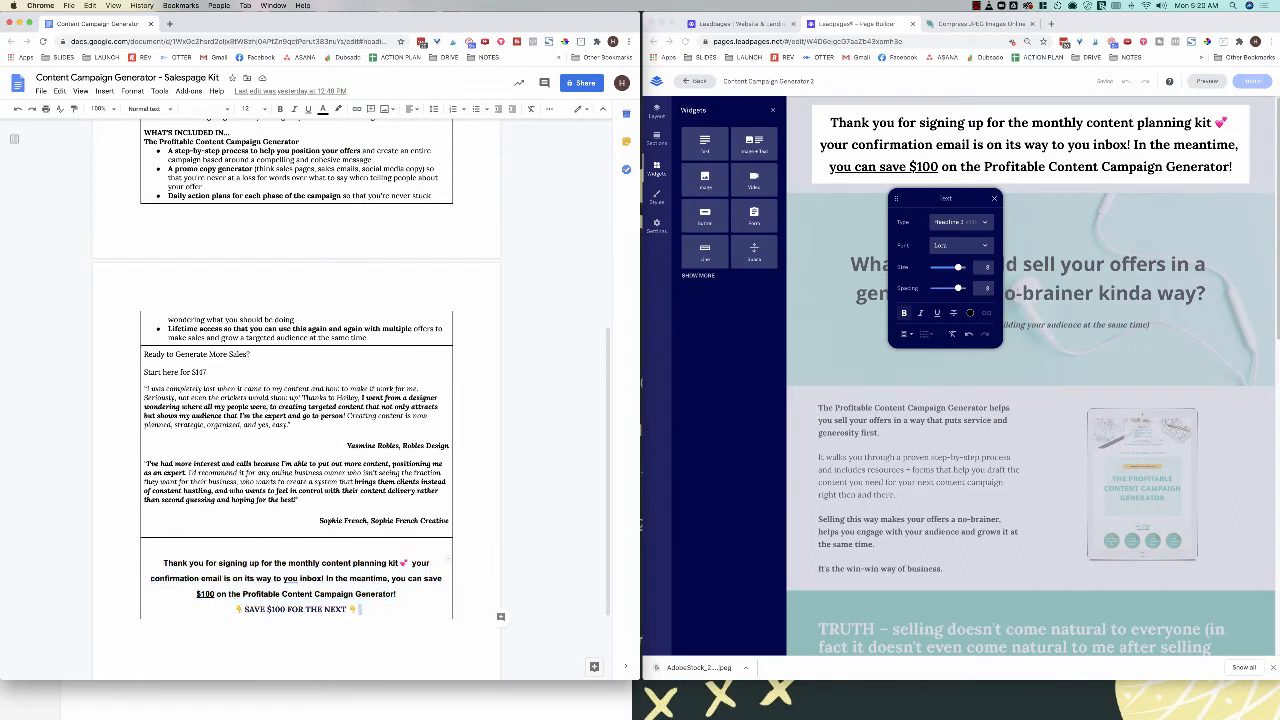
pyautogui.tripleClick(296, 609)
pyautogui.hotkey('ctrl', 'c')
pyautogui.click(1233, 166)
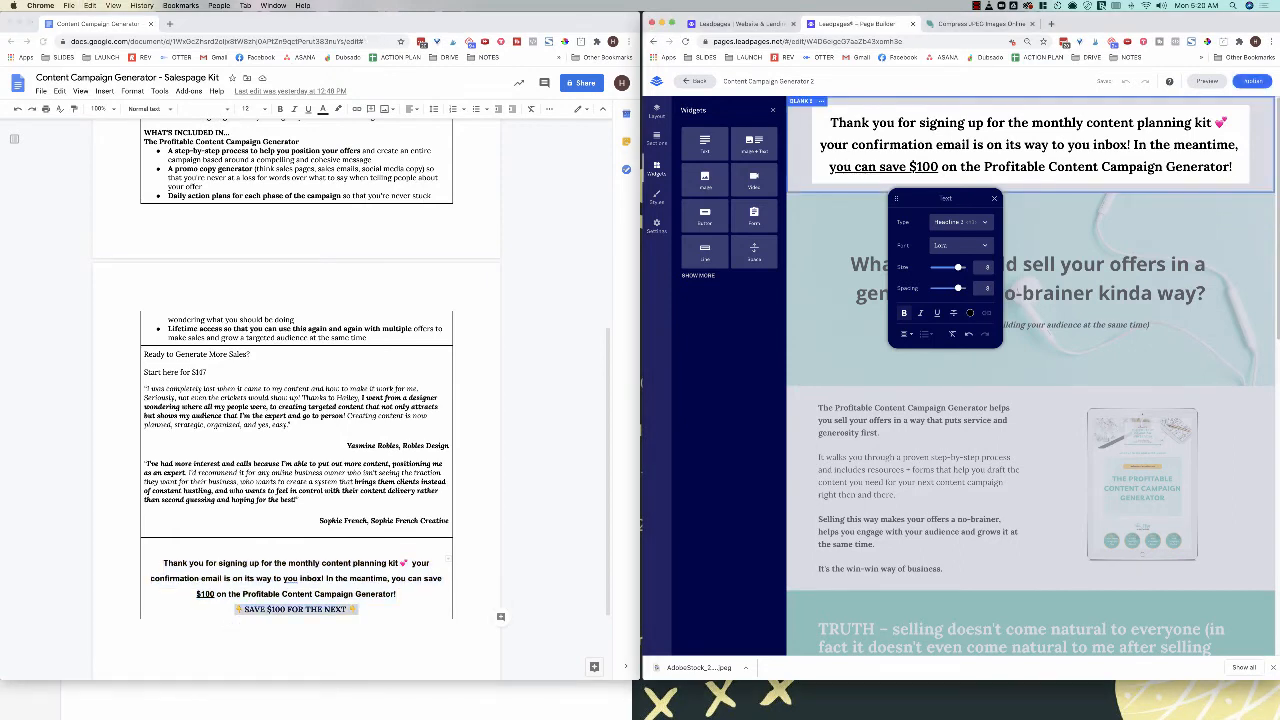
pyautogui.hotkey('ctrl', 'v')
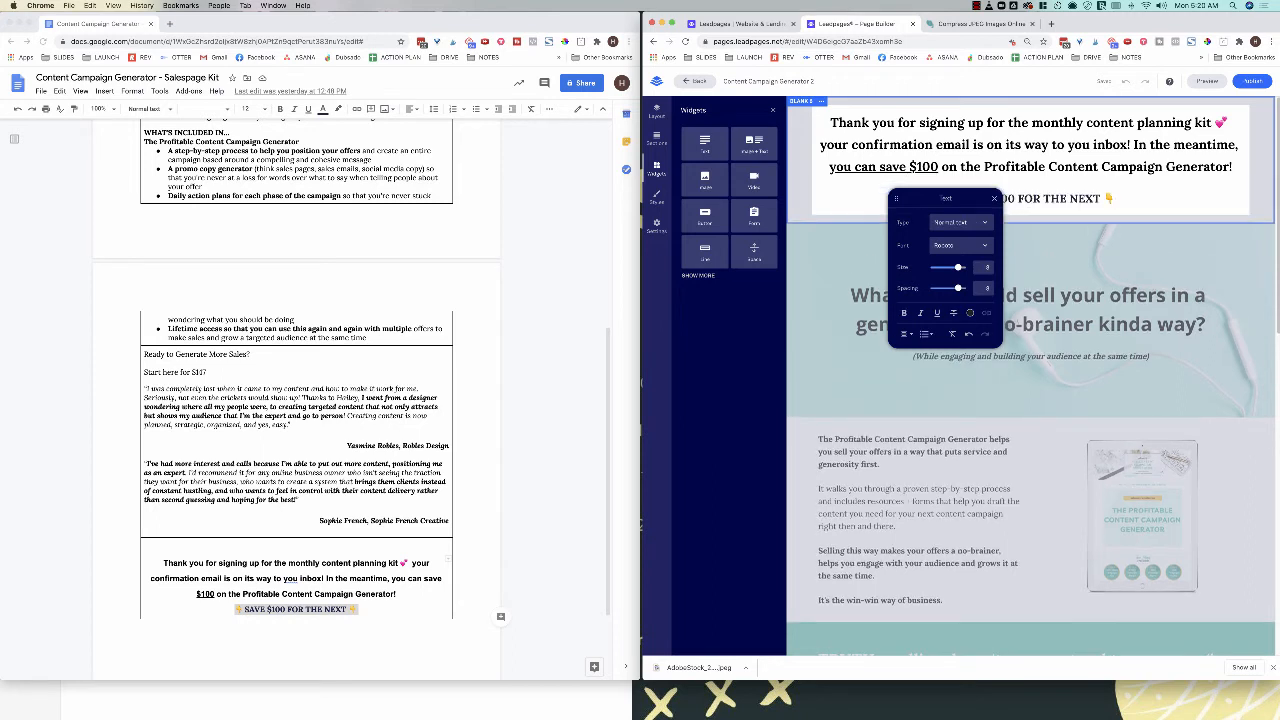
# Step: Set the font of the "SAVE $100 FOR THE NEXT" line to Open Sans
pyautogui.moveTo(1116, 199); pyautogui.dragTo(911, 205)
pyautogui.click(958, 245)
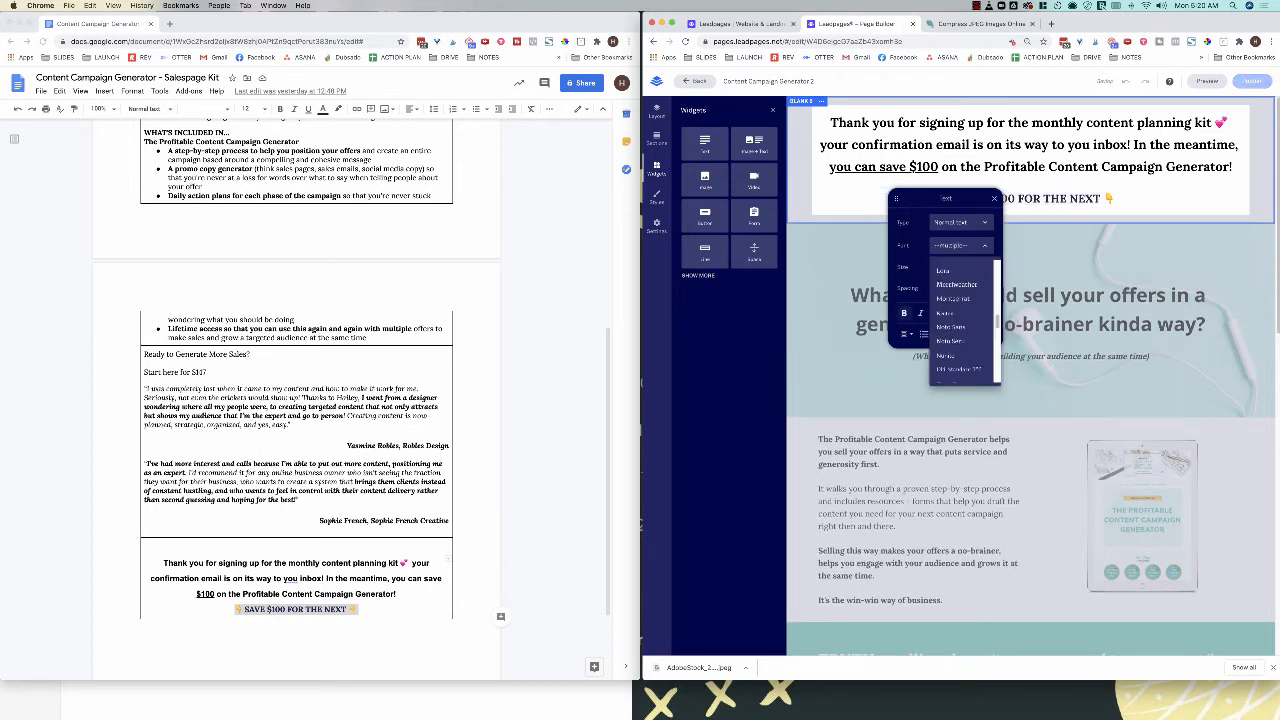
pyautogui.press('Down')
pyautogui.press('Down')
pyautogui.press('Down')
pyautogui.press('Down')
pyautogui.press('Down')
pyautogui.press('Down')
pyautogui.press('Down')
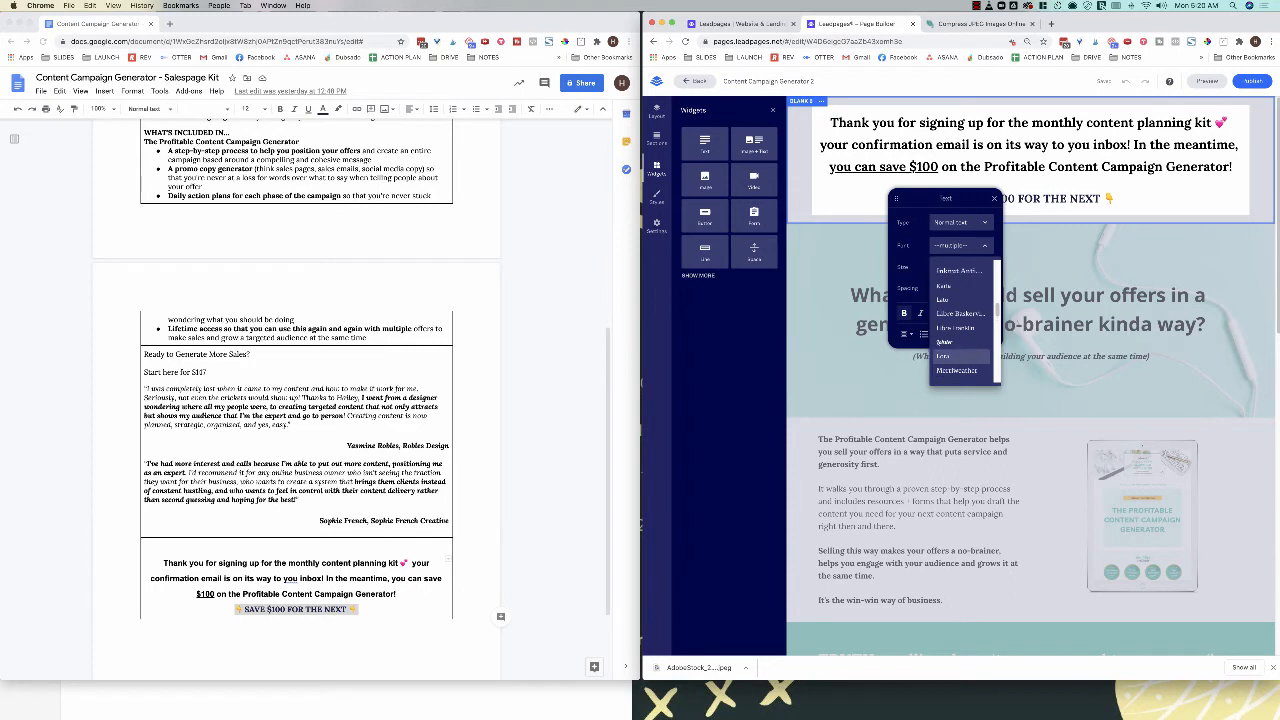
pyautogui.press('Up')
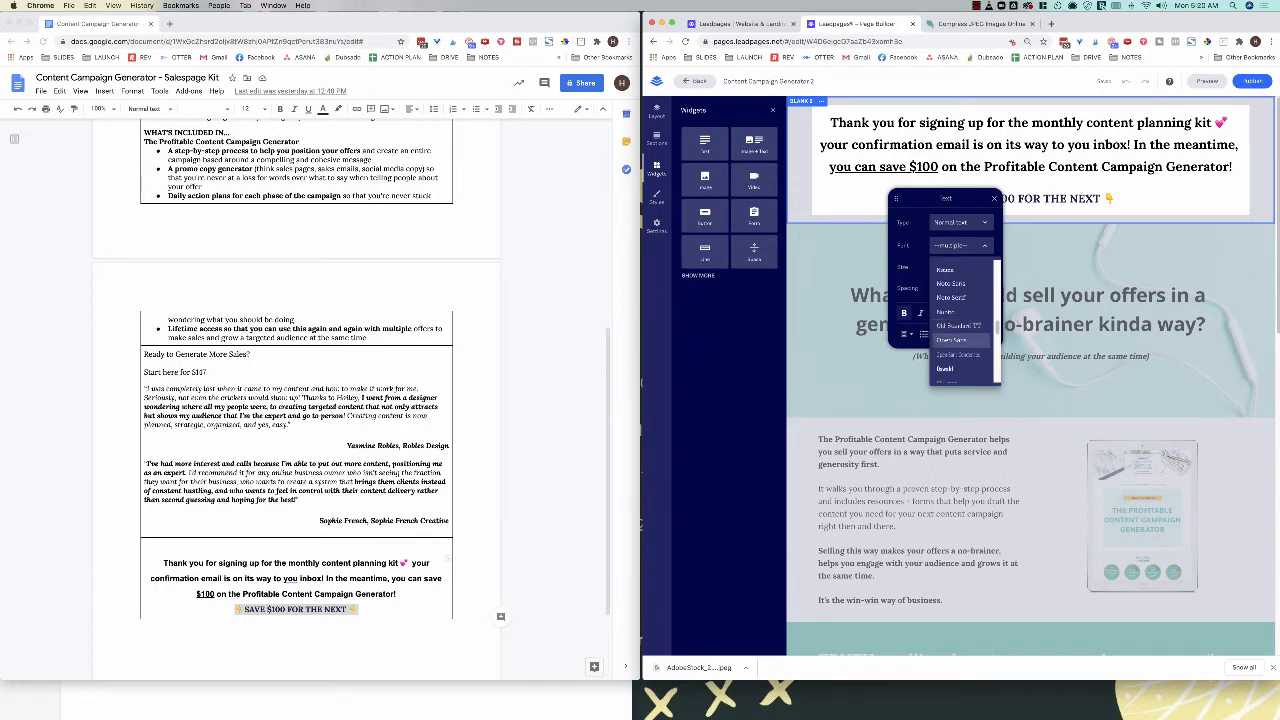
pyautogui.press('Return')
pyautogui.moveTo(922, 198); pyautogui.dragTo(861, 281)
pyautogui.click(933, 281)
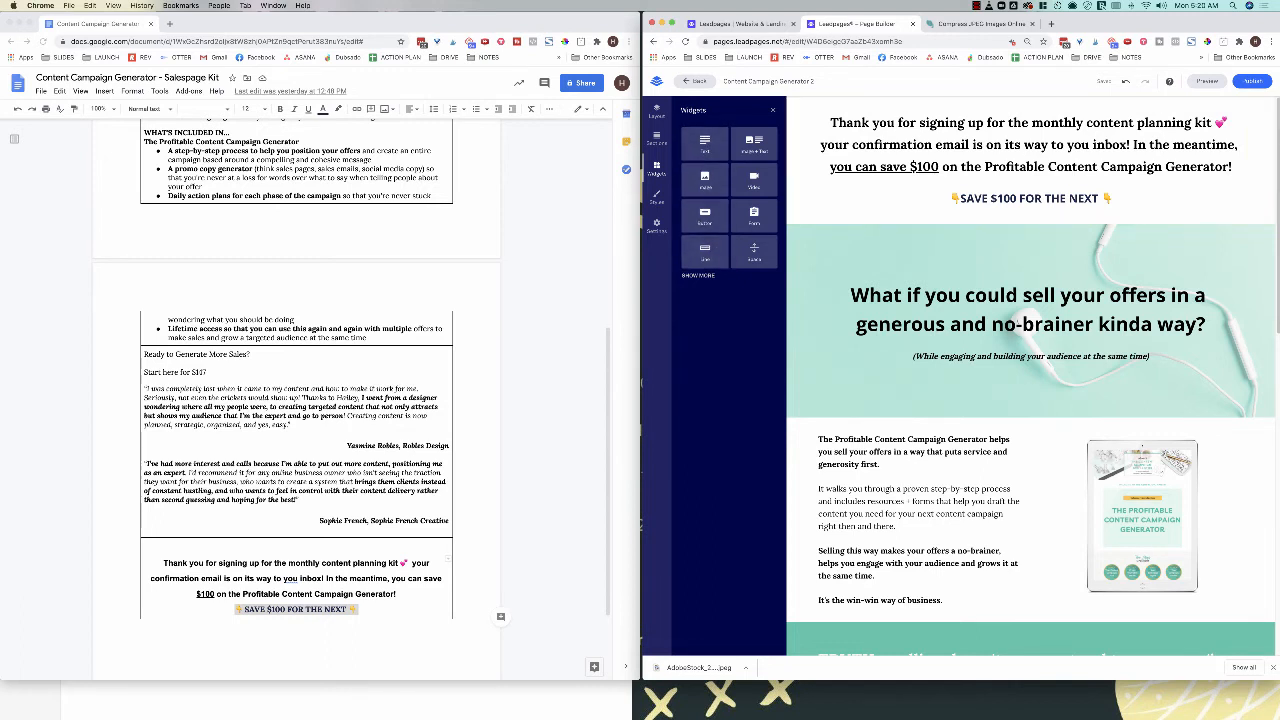
# Step: Add a progress bar above the thank-you text and set its completed portion to the yellow-orange brand color
pyautogui.click(698, 275)
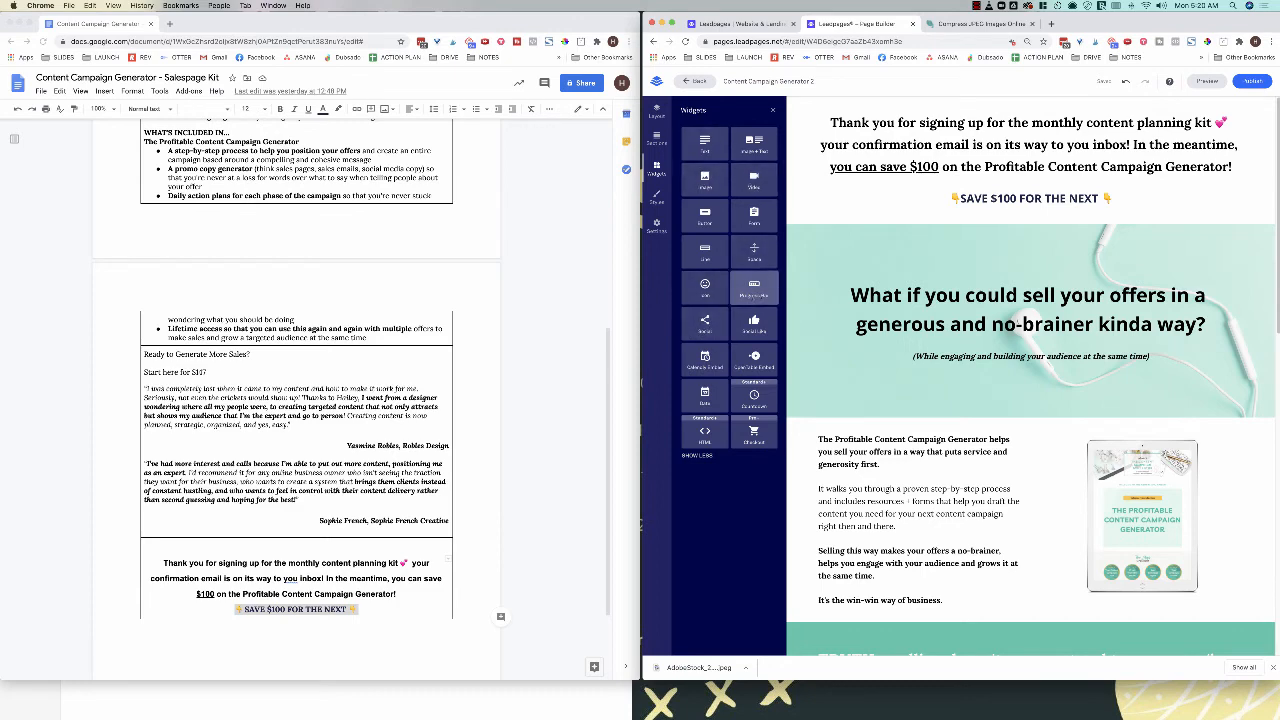
pyautogui.moveTo(754, 290); pyautogui.dragTo(1010, 115)
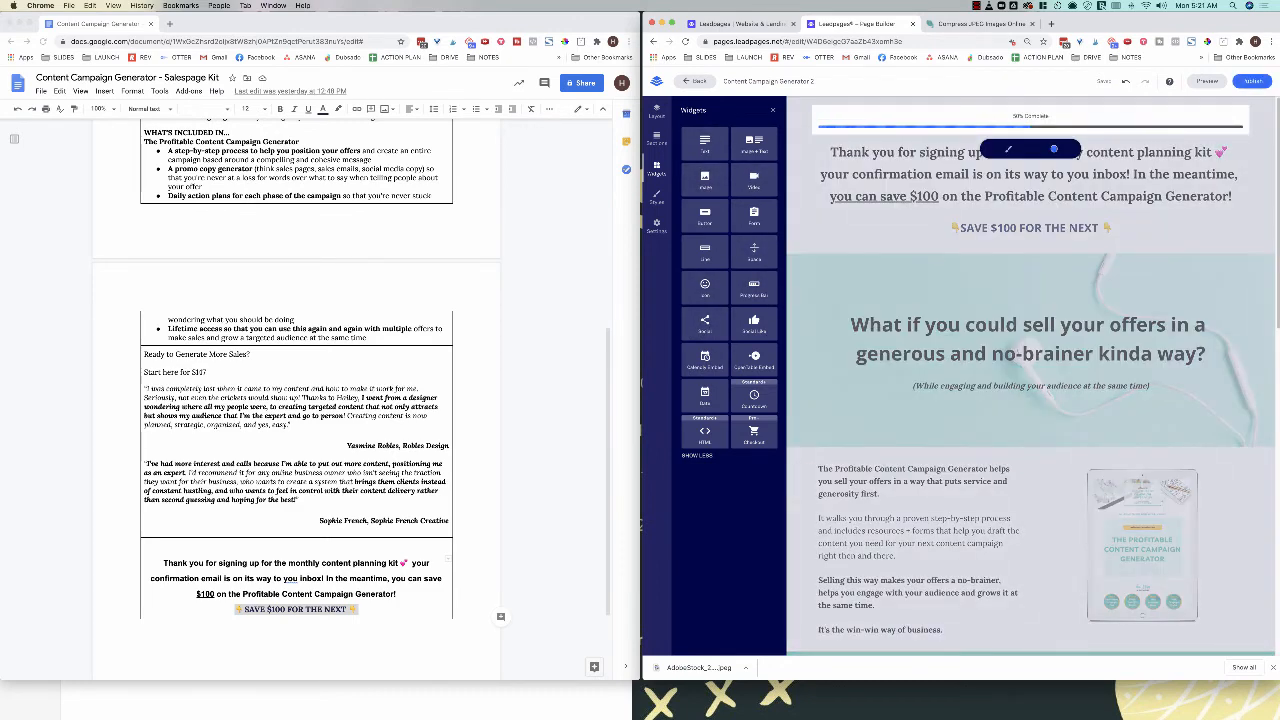
pyautogui.click(1054, 149)
pyautogui.click(995, 228)
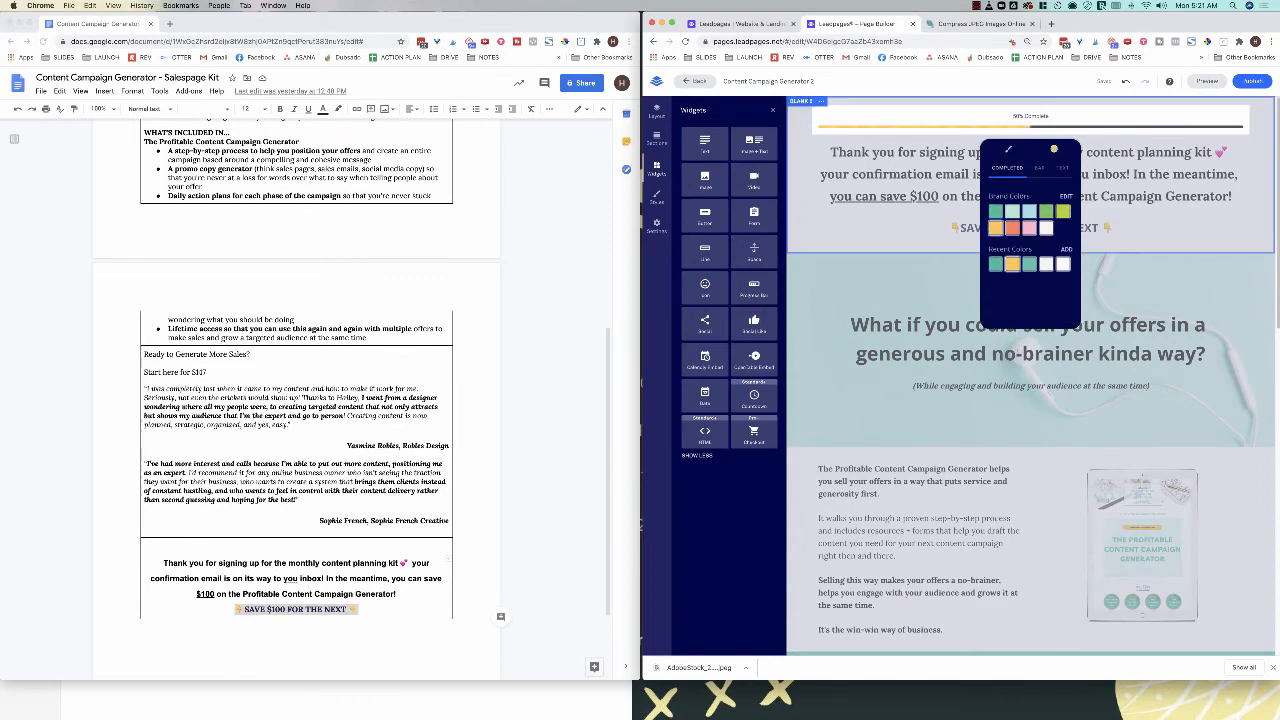
pyautogui.click(940, 232)
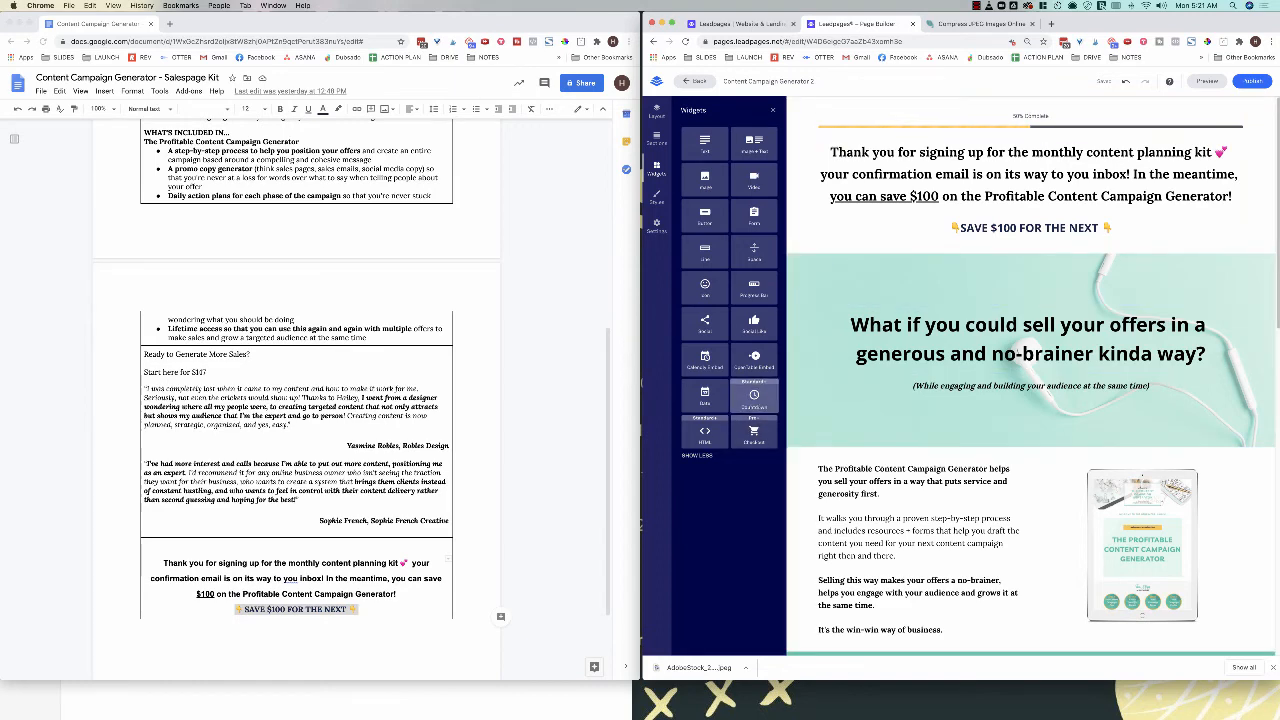
# Step: Add a countdown timer below the "SAVE $100" line and make it evergreen with 2 days, 0 hours and 0 minutes
pyautogui.moveTo(754, 398); pyautogui.dragTo(1042, 270)
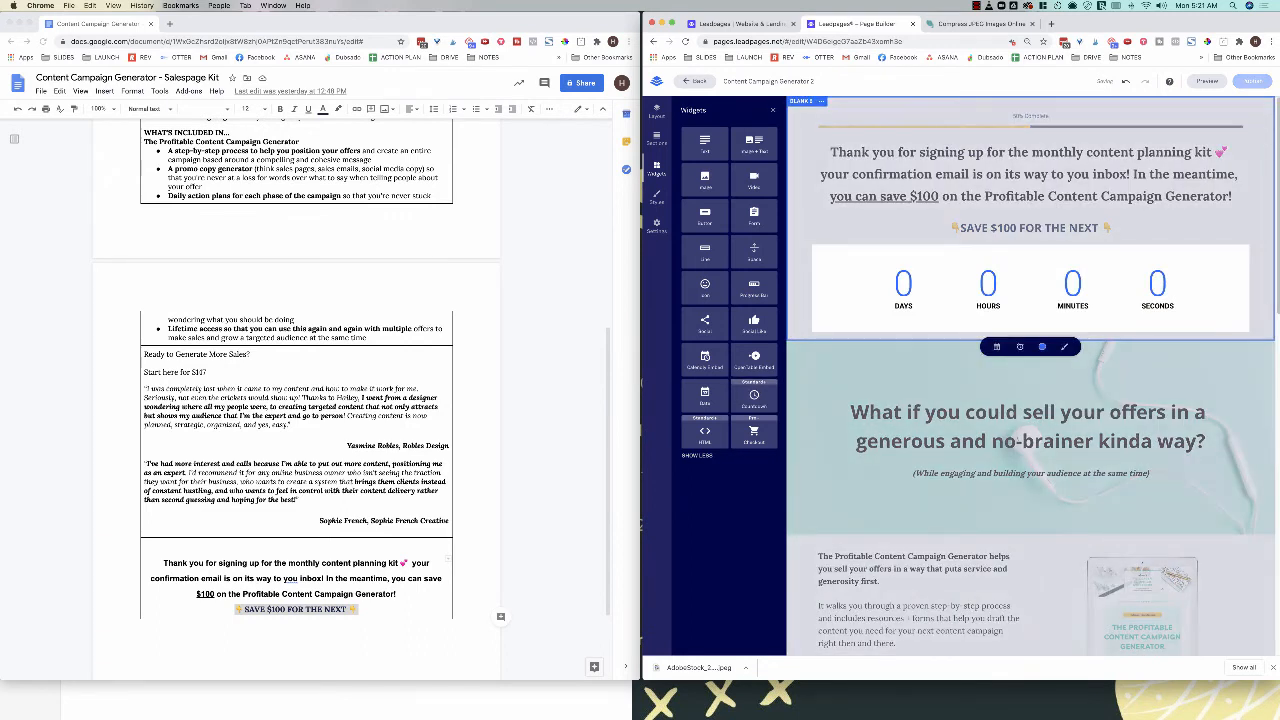
pyautogui.click(997, 347)
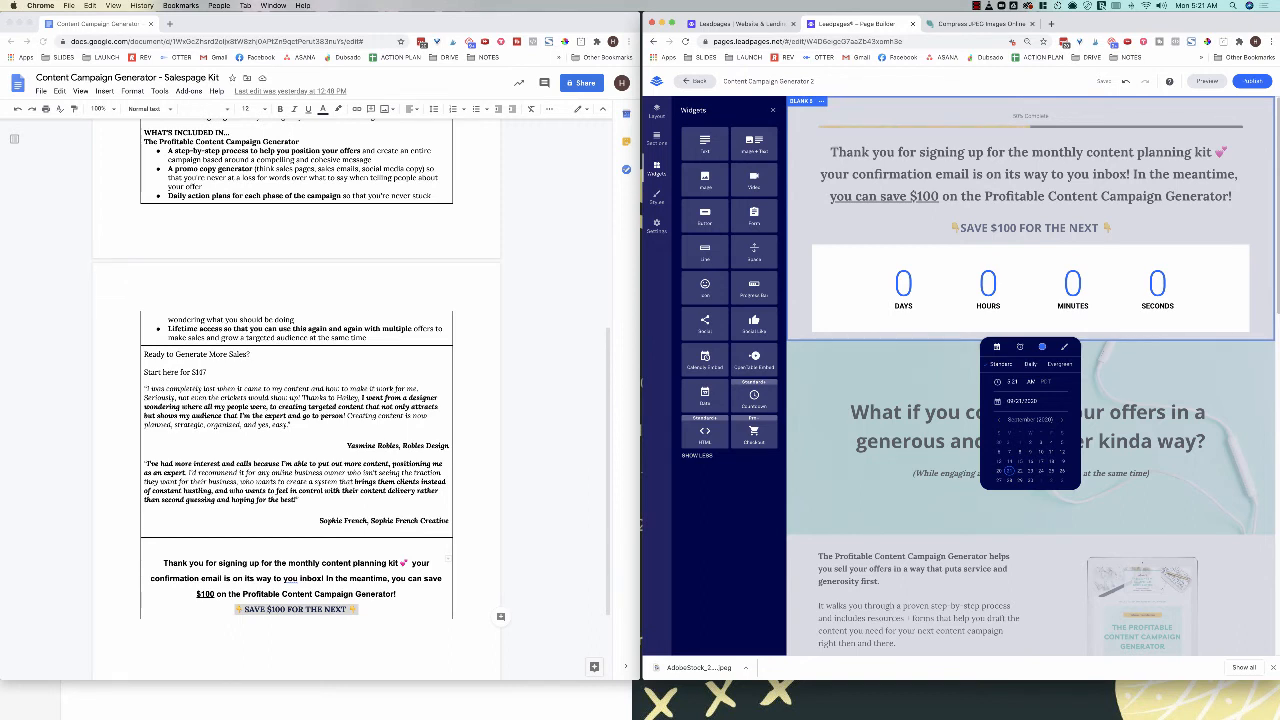
pyautogui.click(1030, 364)
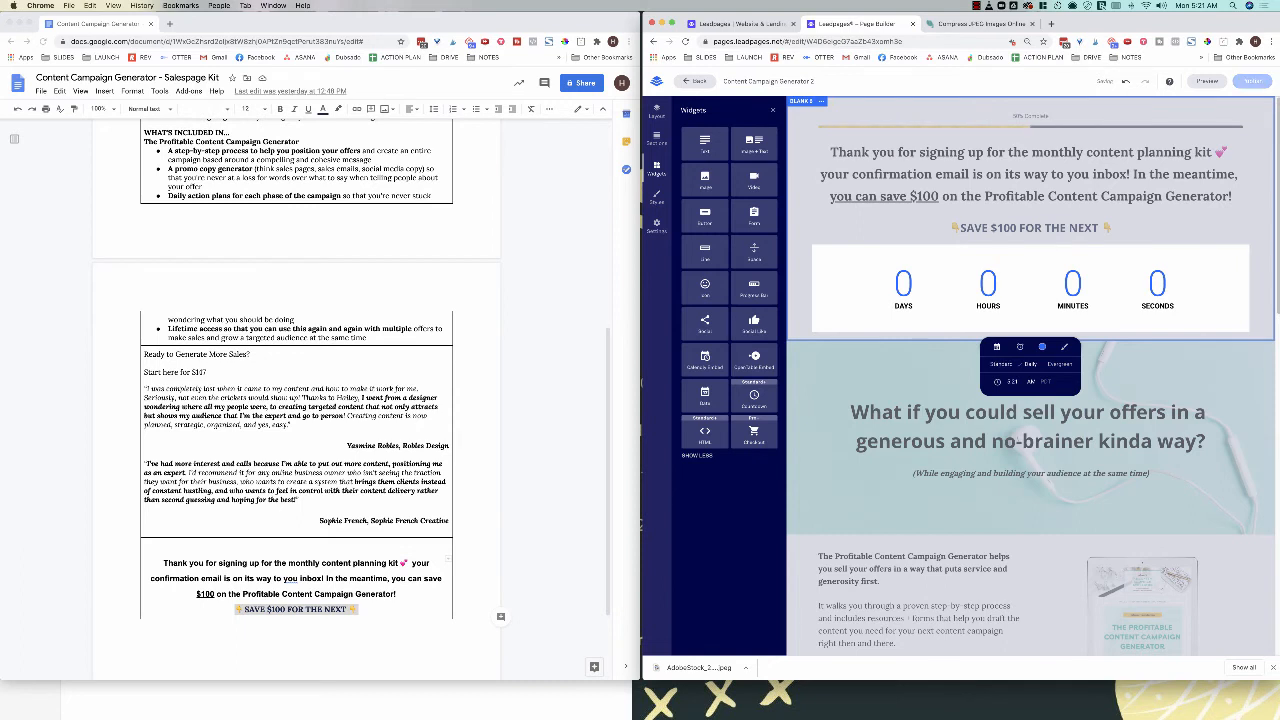
pyautogui.click(1001, 364)
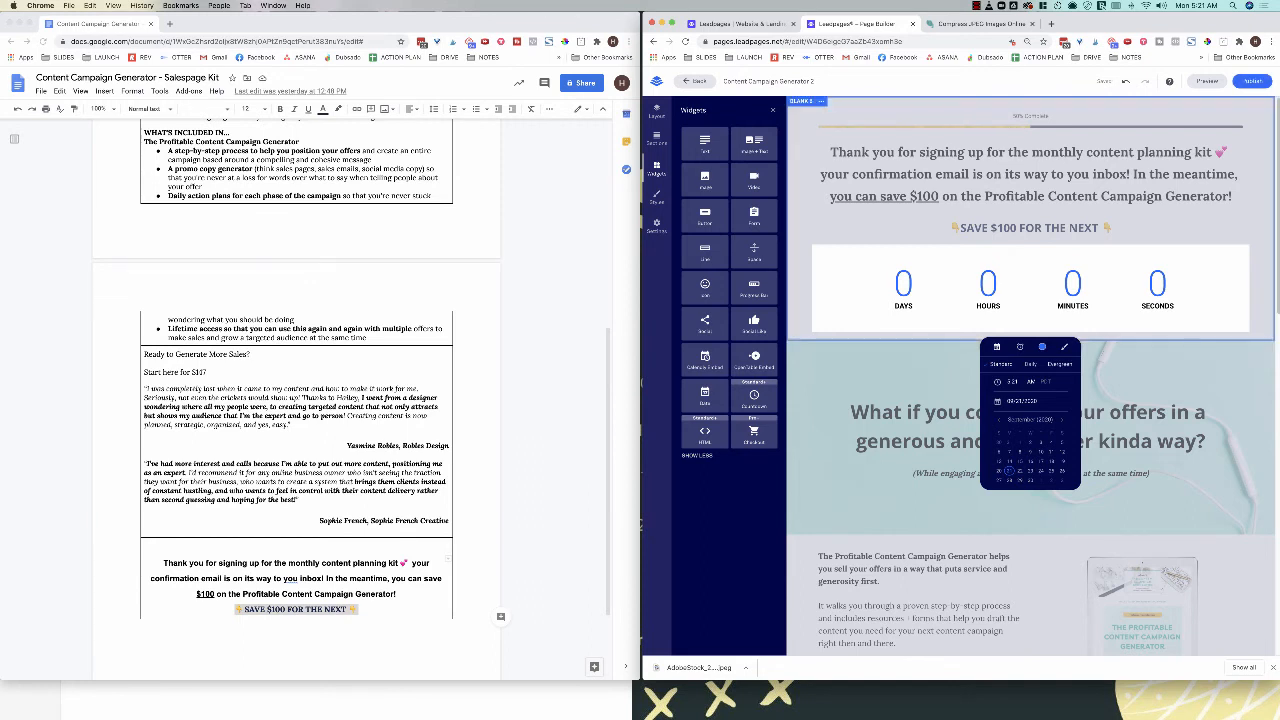
pyautogui.click(1060, 364)
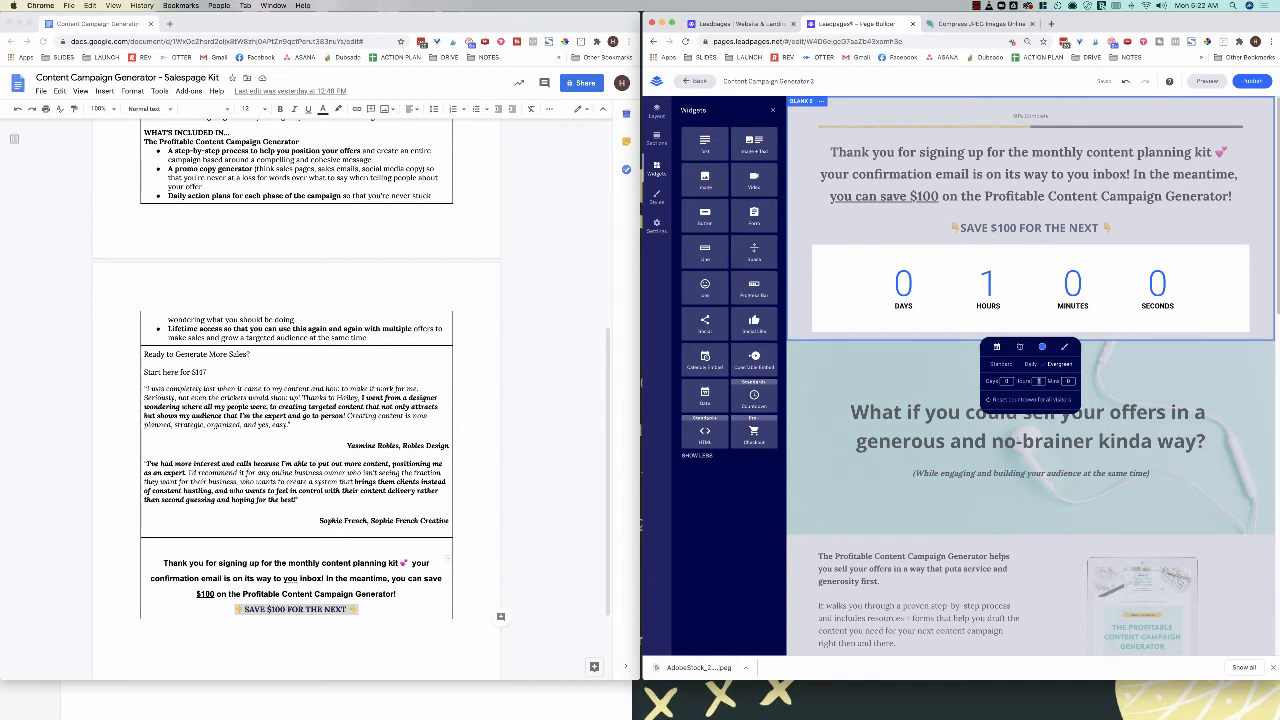
pyautogui.write('0')
pyautogui.press('Tab')
pyautogui.write('30')
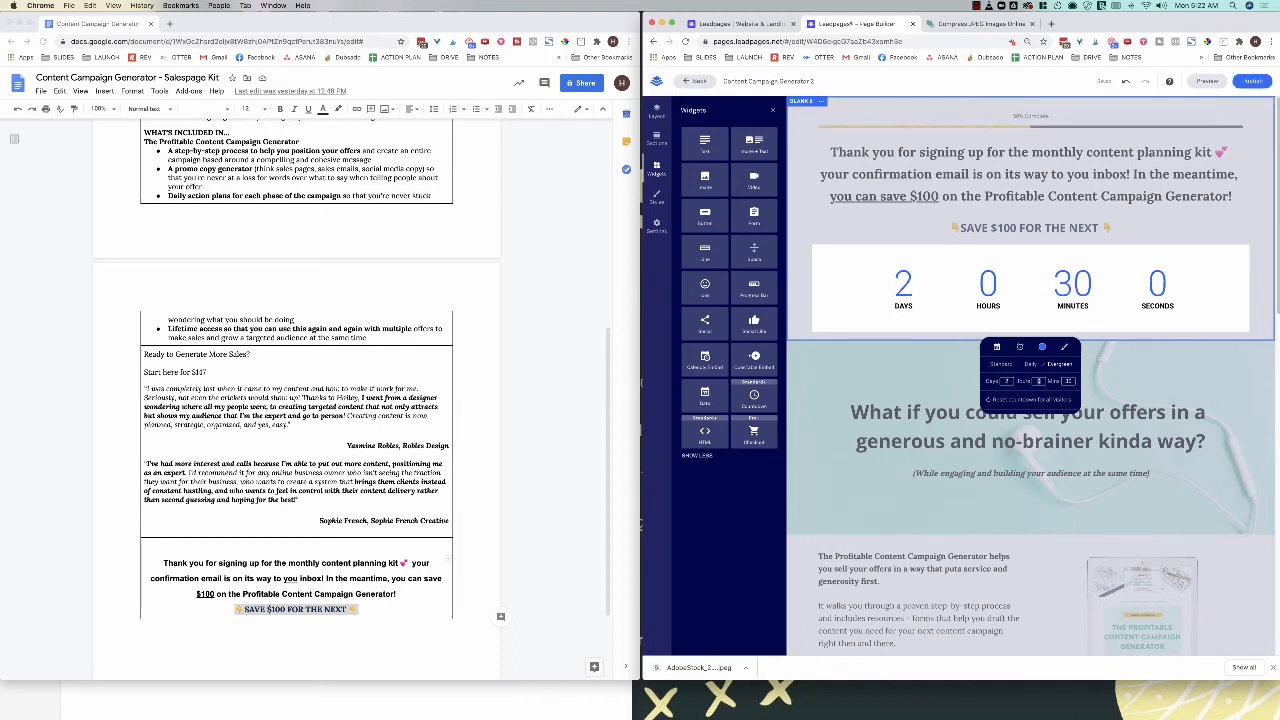
pyautogui.press('Tab')
pyautogui.write('0')
pyautogui.click(1020, 347)
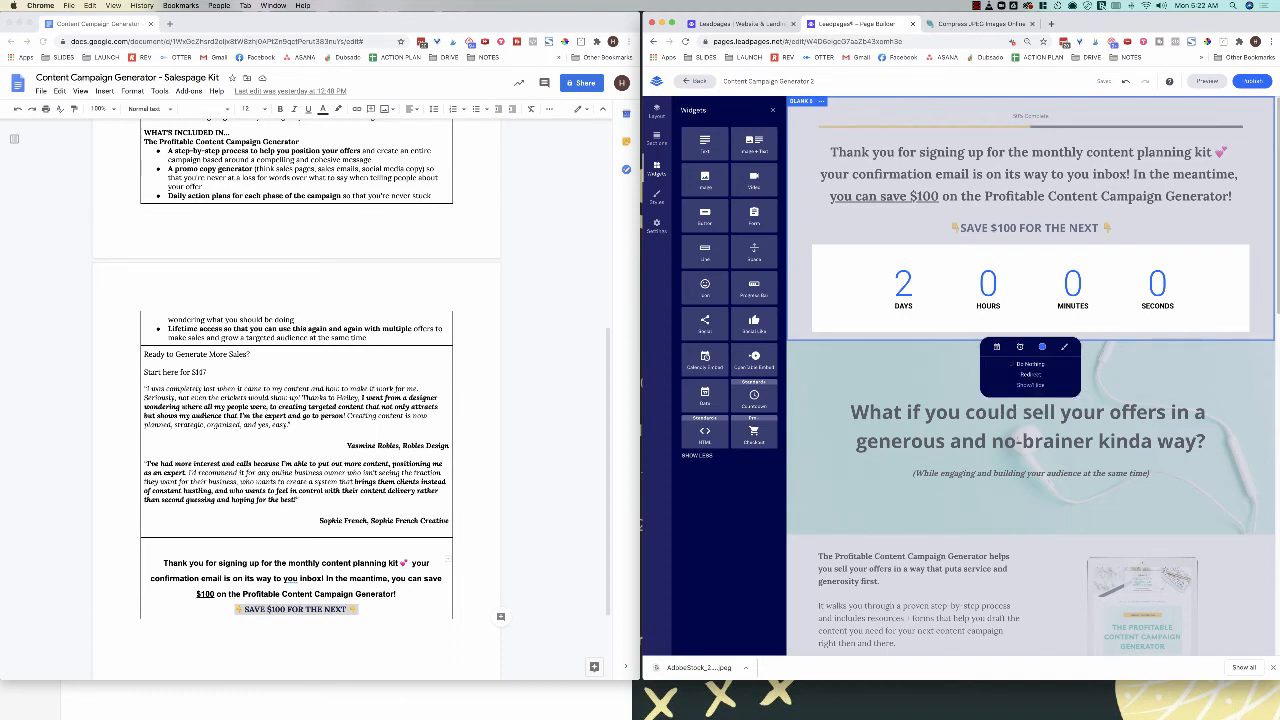
pyautogui.click(1030, 375)
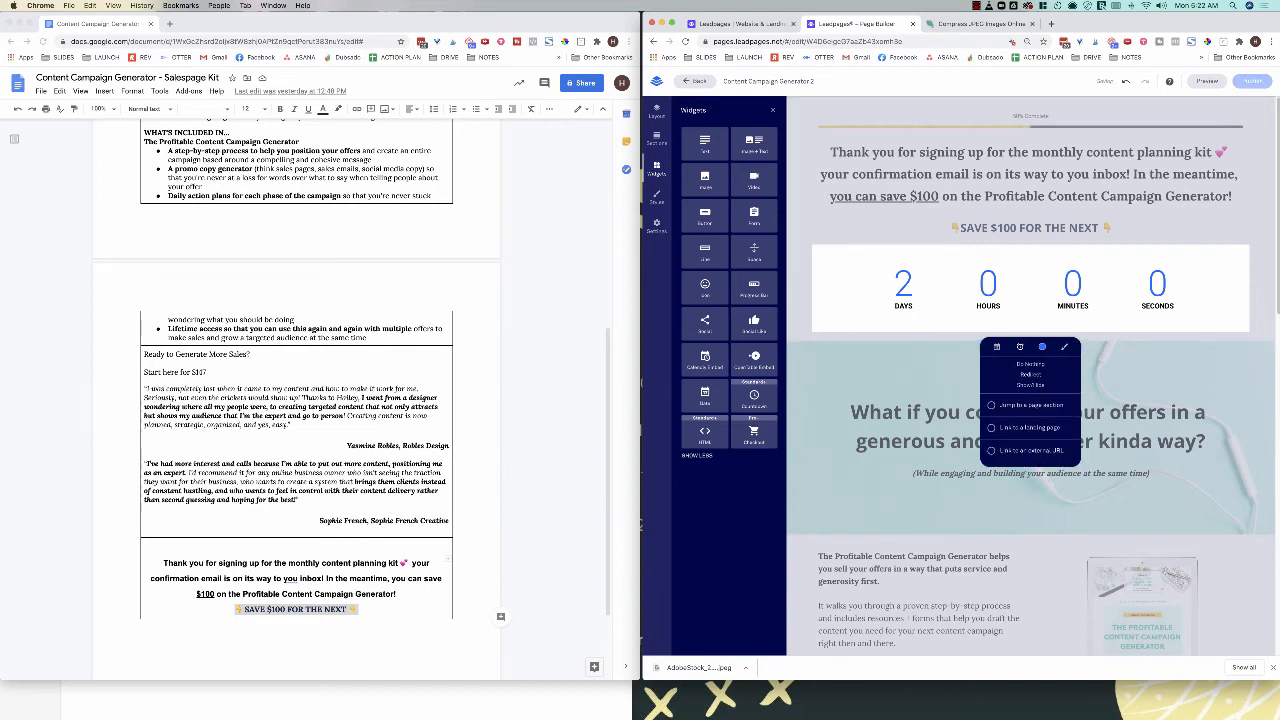
pyautogui.click(1030, 451)
pyautogui.click(1027, 413)
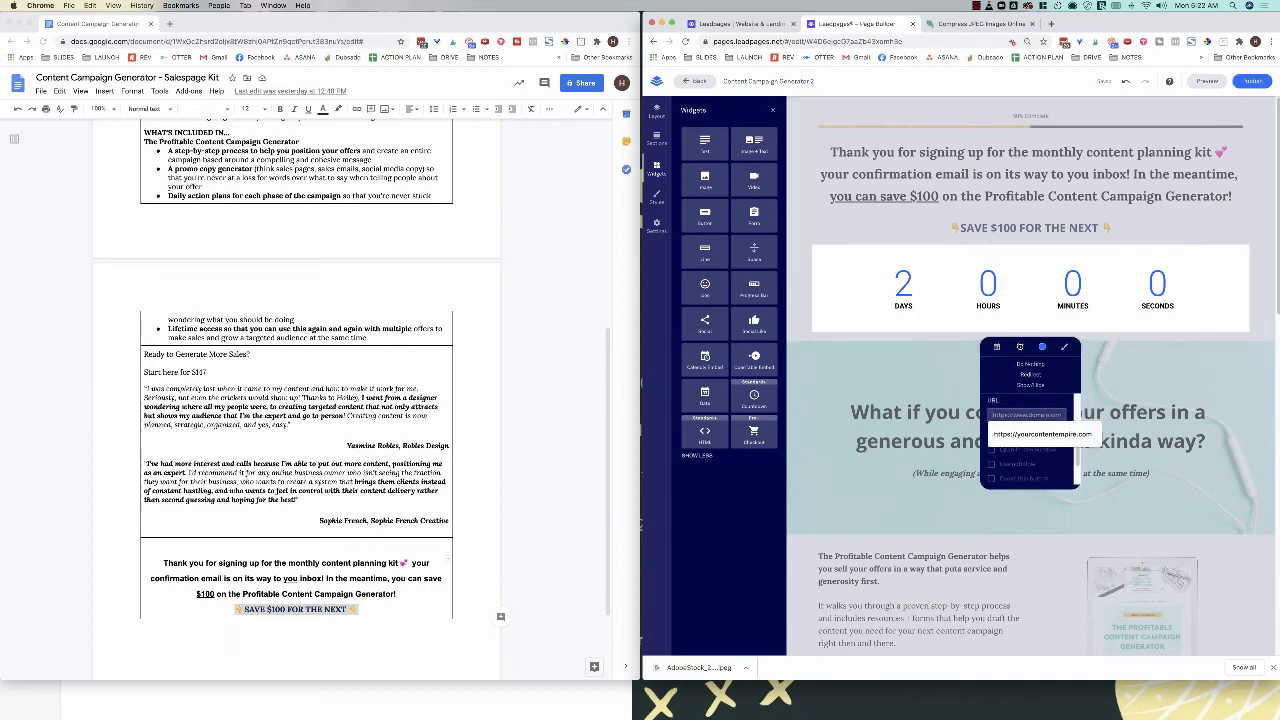
pyautogui.click(1042, 434)
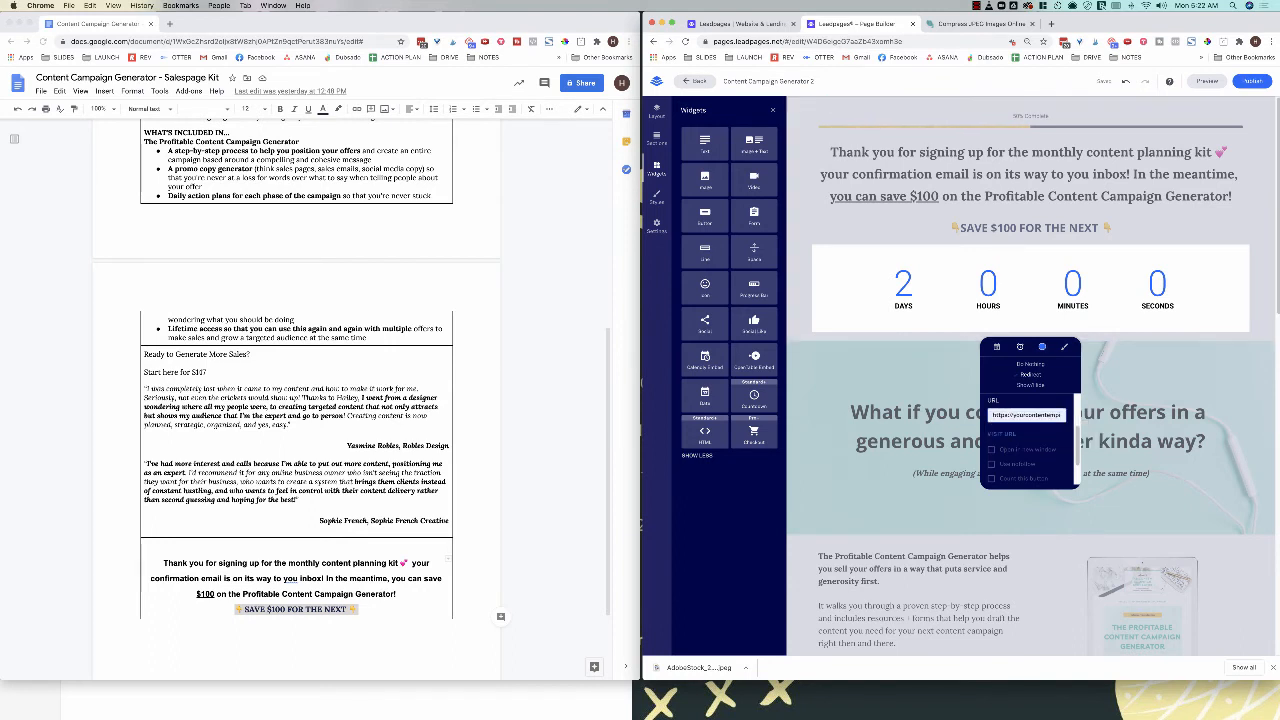
# Step: Try the block style and the rounded and circular shapes on the countdown, settling on separate boxes with square corners
pyautogui.click(1042, 347)
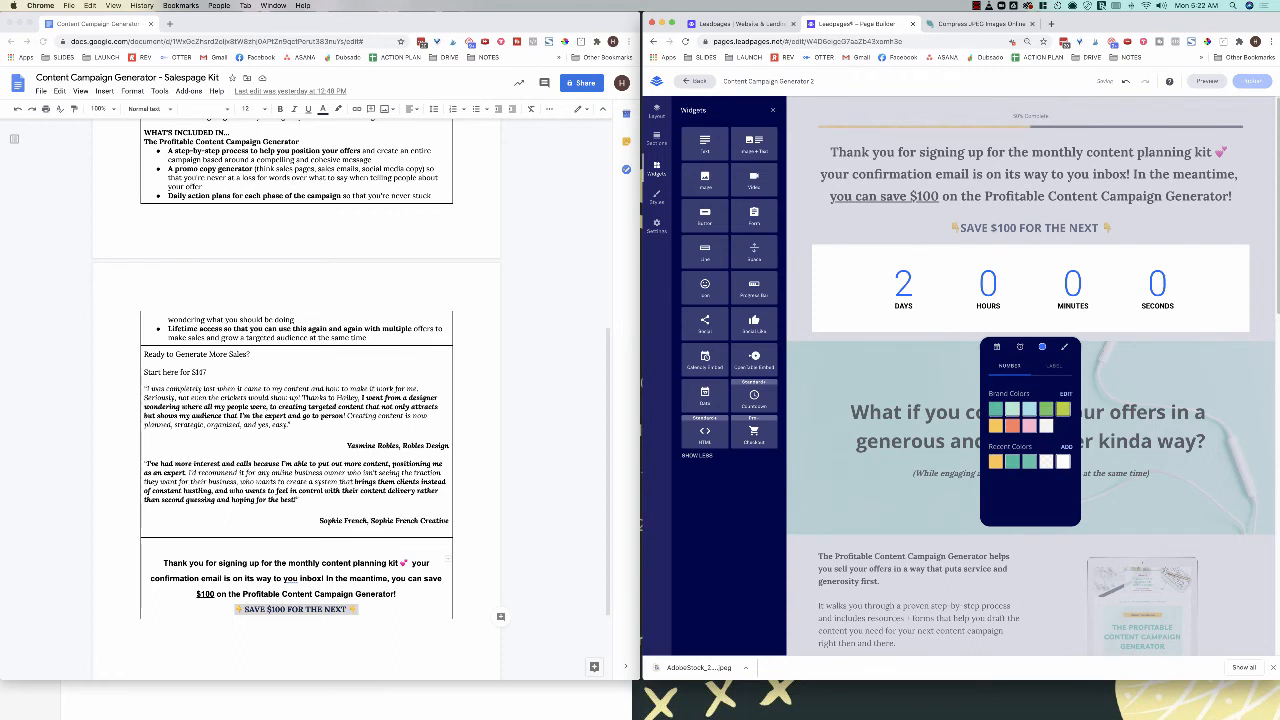
pyautogui.click(1064, 347)
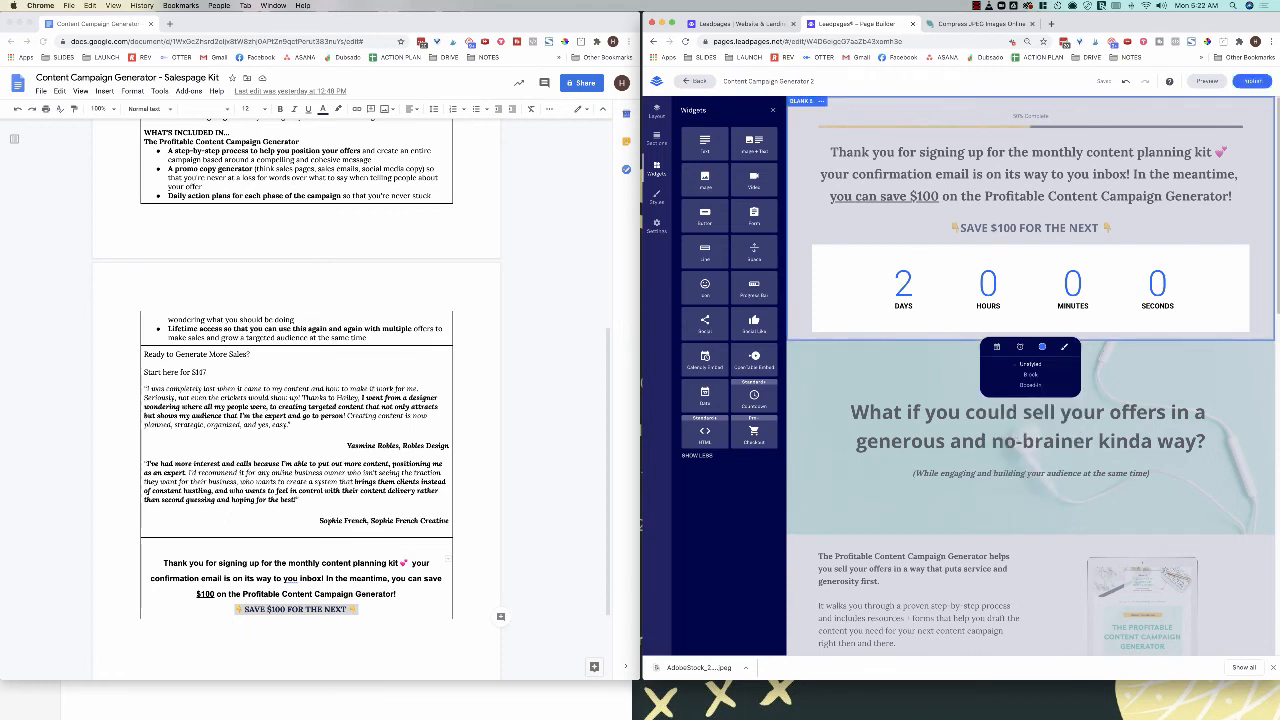
pyautogui.click(1030, 374)
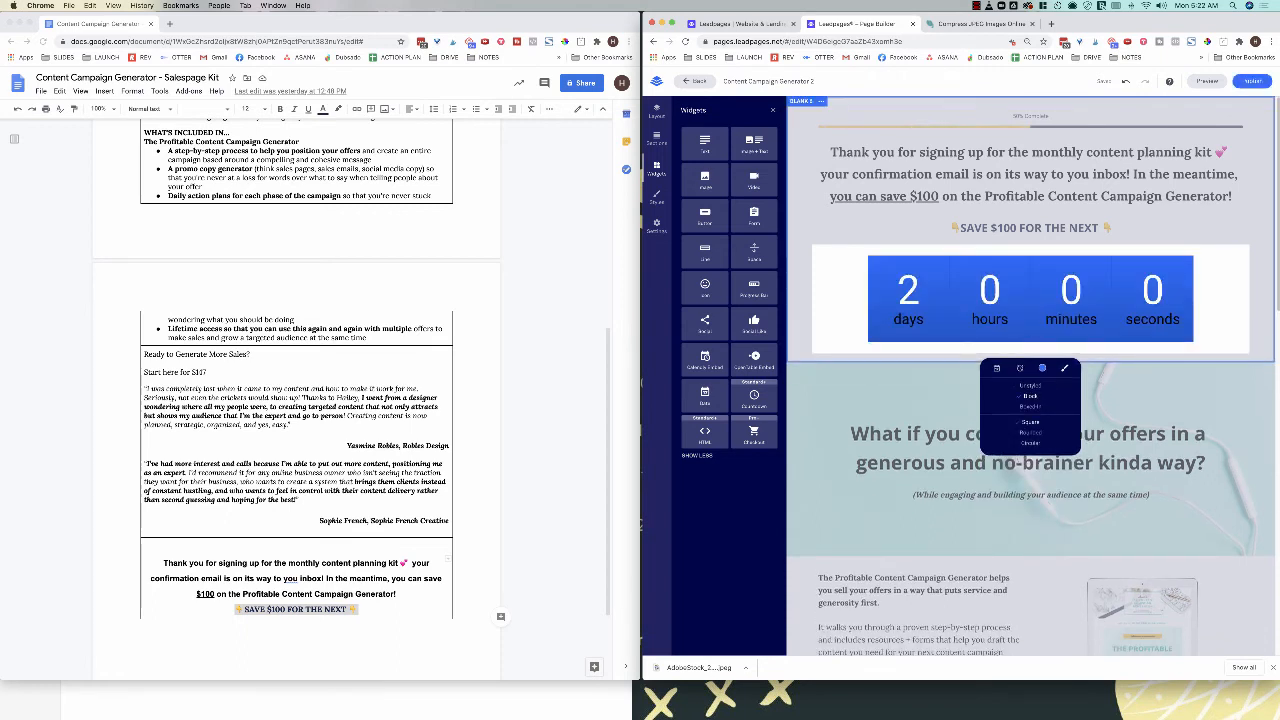
pyautogui.click(1028, 406)
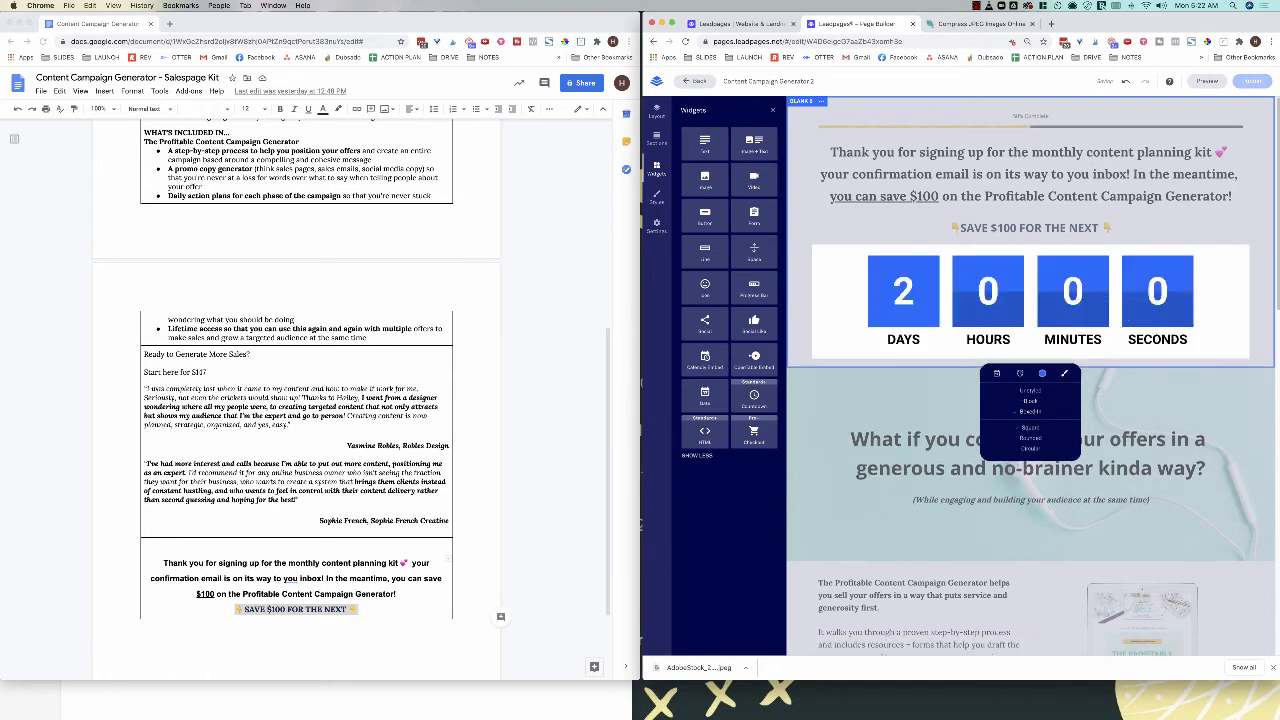
pyautogui.click(1030, 437)
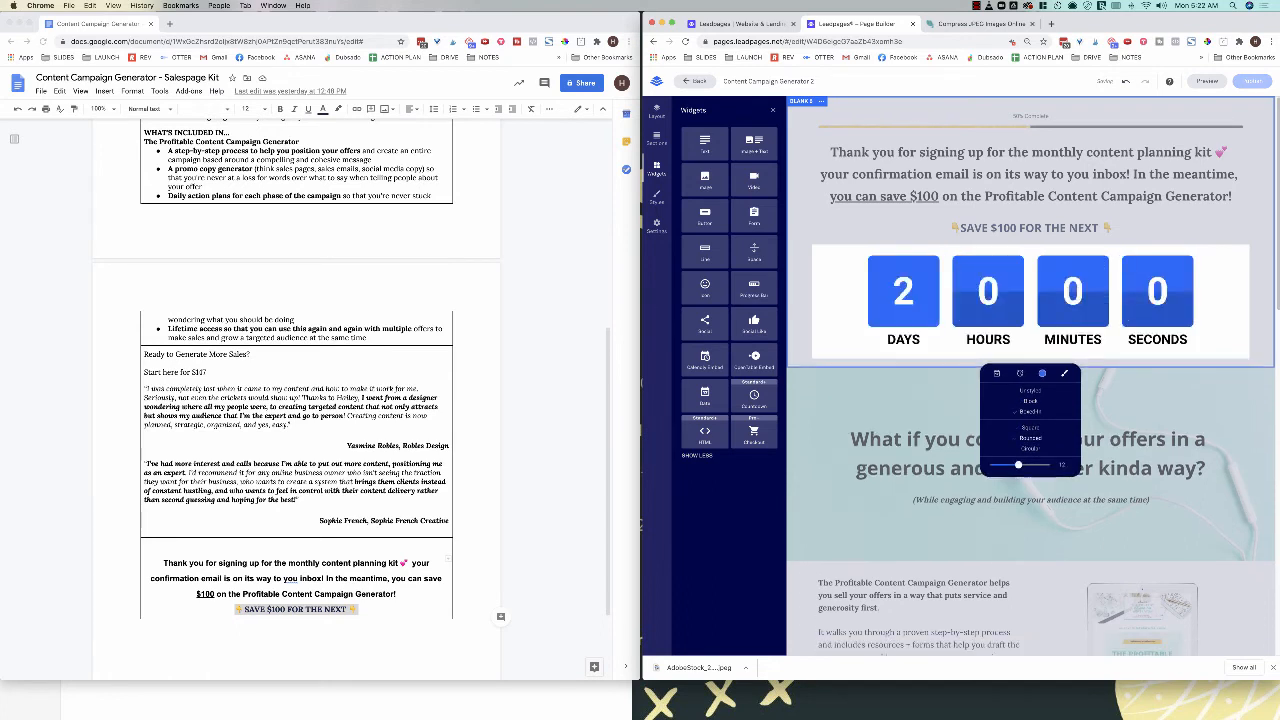
pyautogui.click(1030, 448)
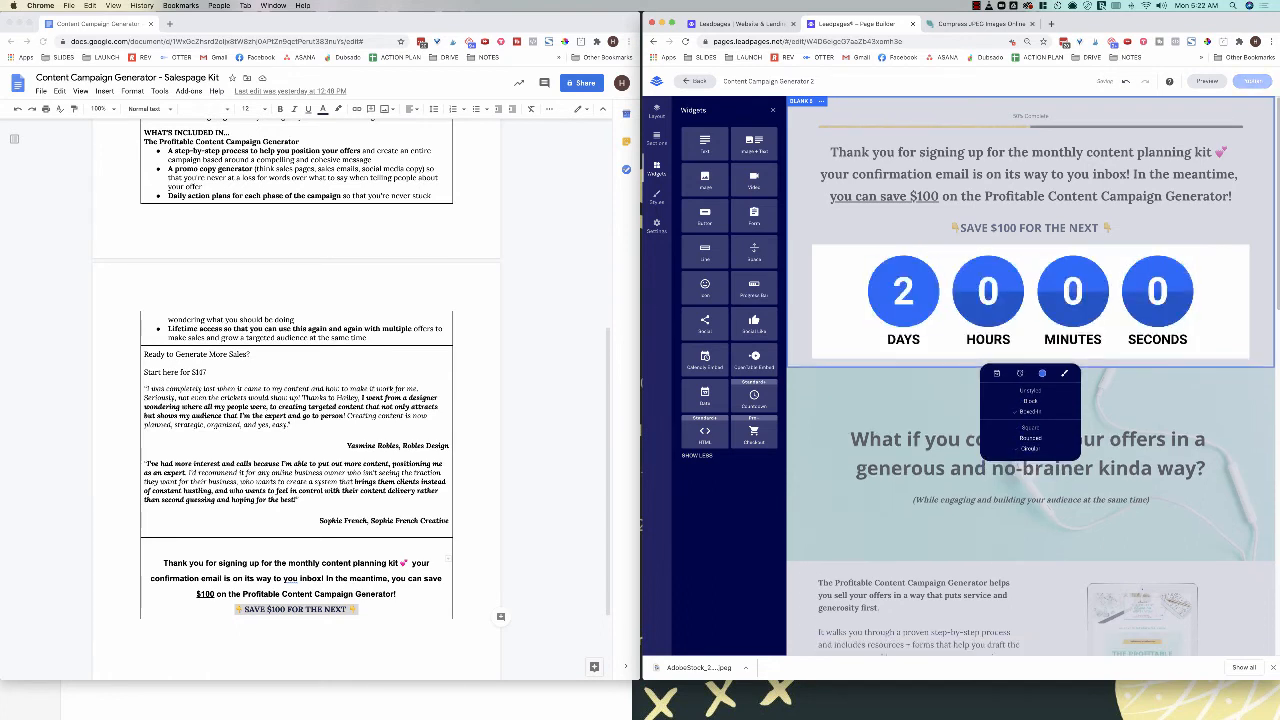
pyautogui.click(1030, 438)
pyautogui.click(1030, 428)
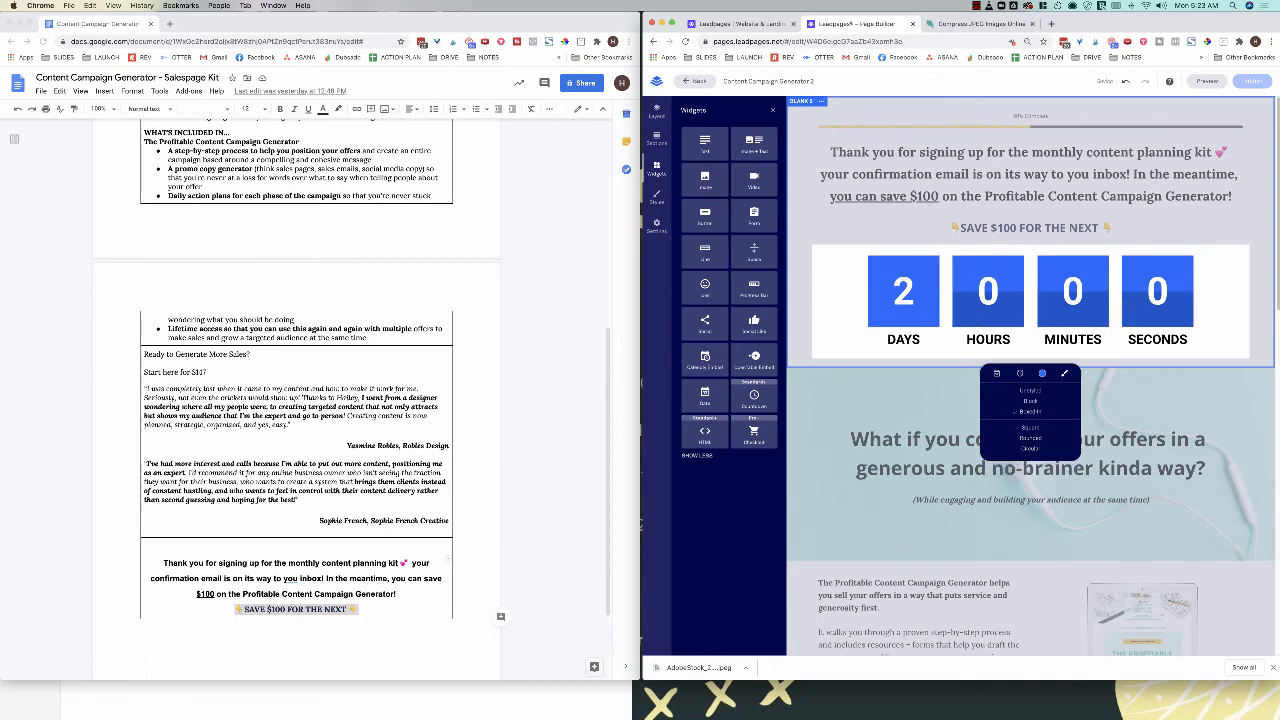
# Step: Color the countdown boxes with the coral brand color and, after trying teal, make the labels white
pyautogui.click(1042, 373)
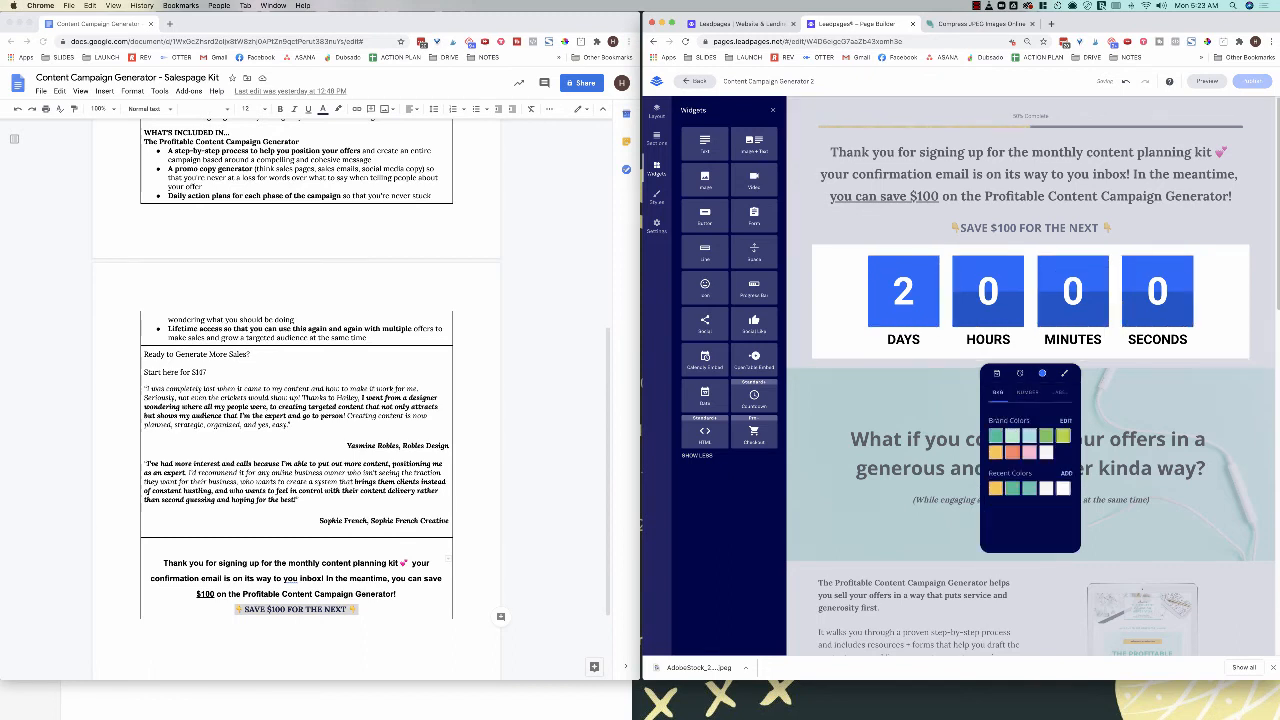
pyautogui.click(1012, 452)
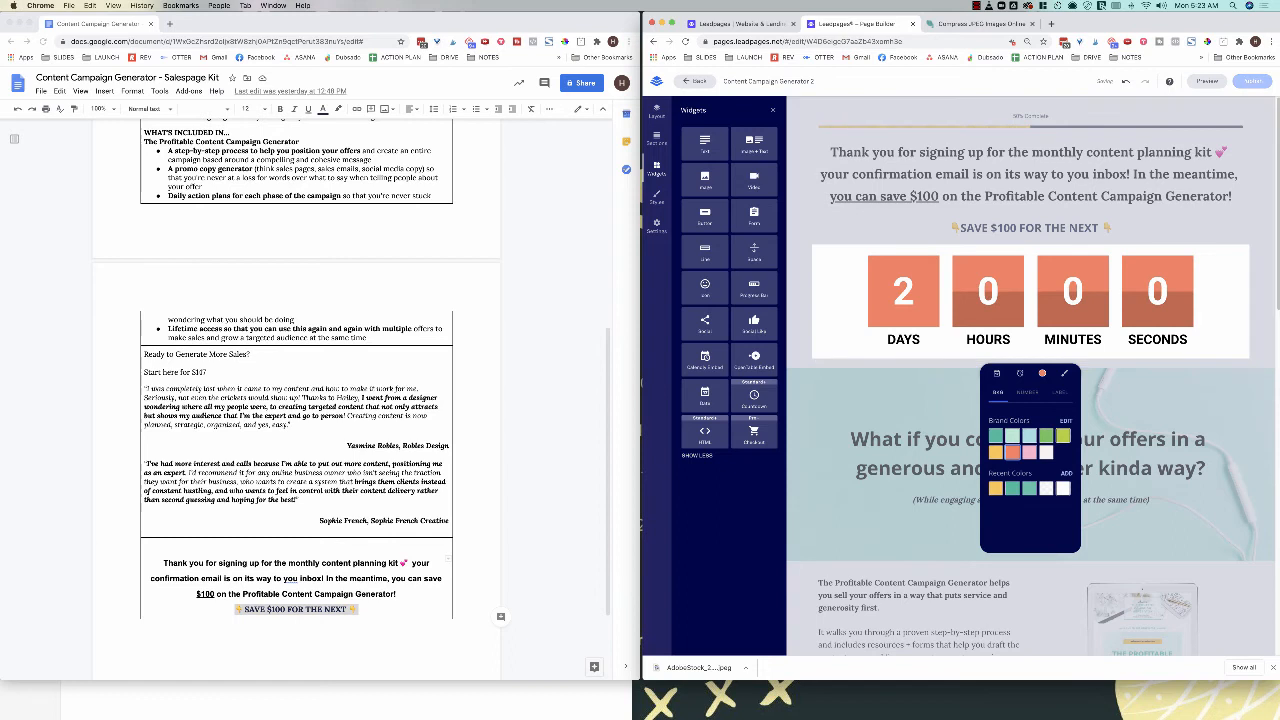
pyautogui.click(1060, 392)
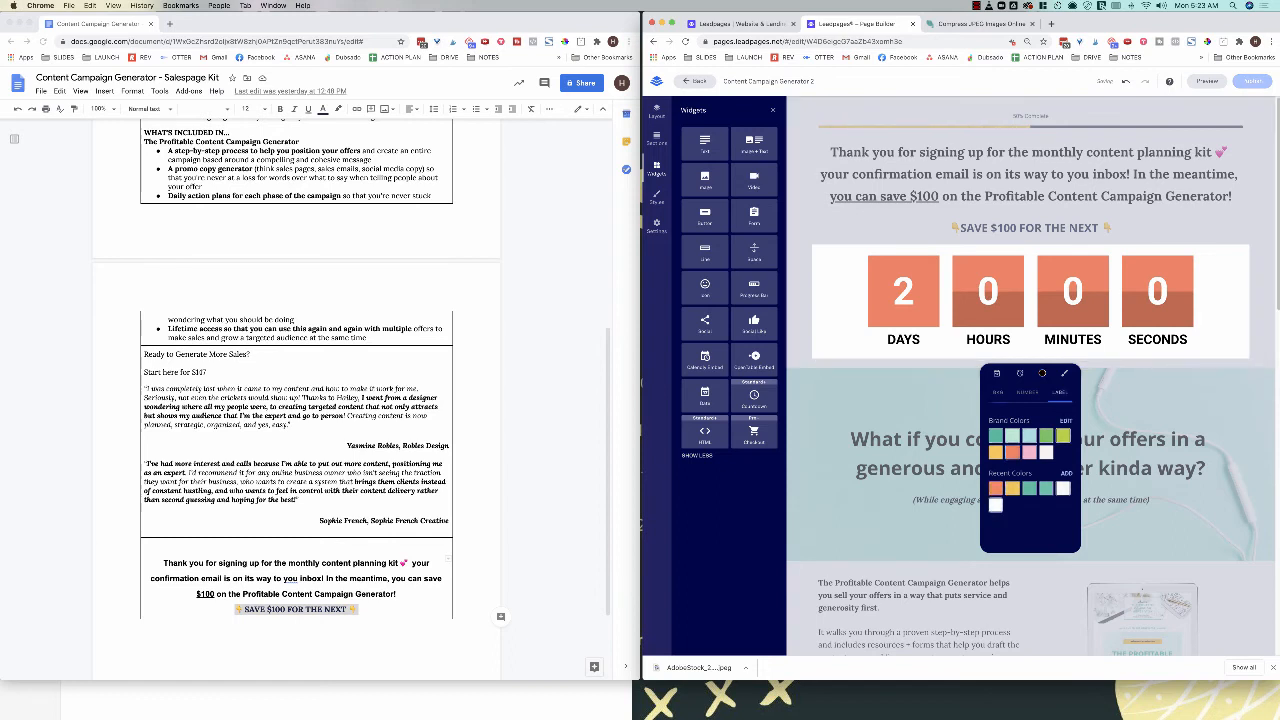
pyautogui.click(995, 436)
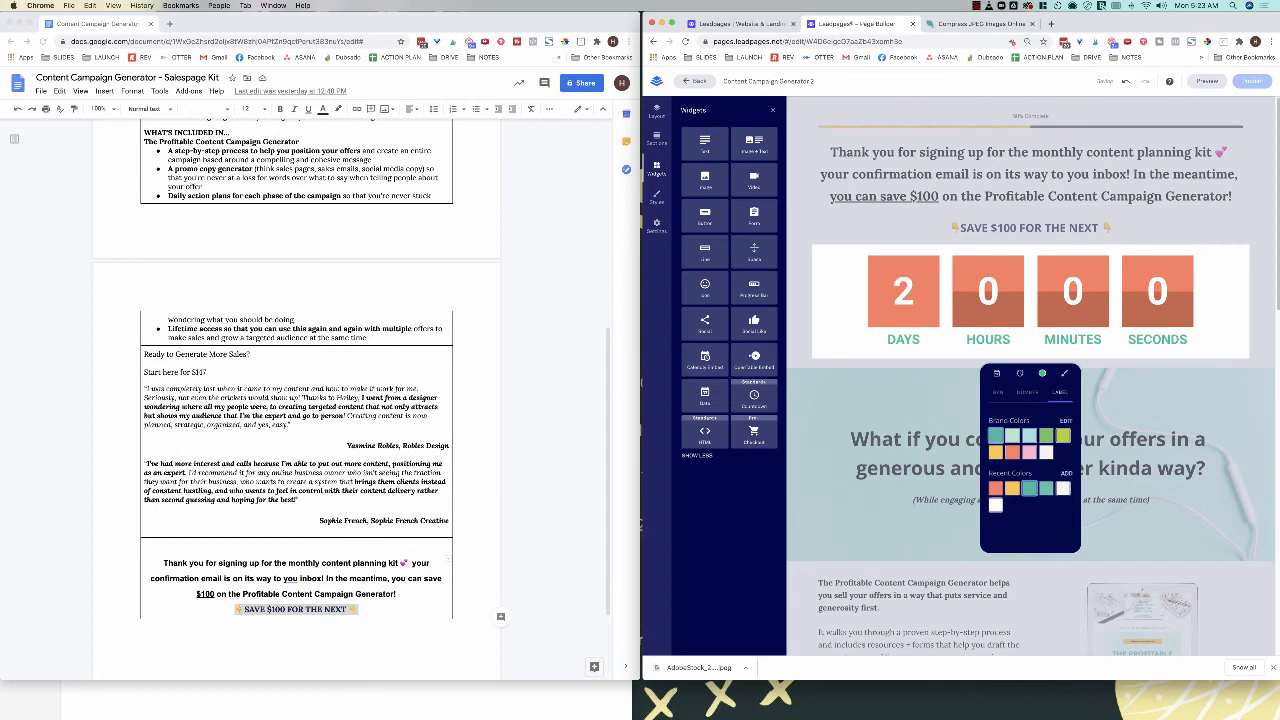
pyautogui.click(995, 505)
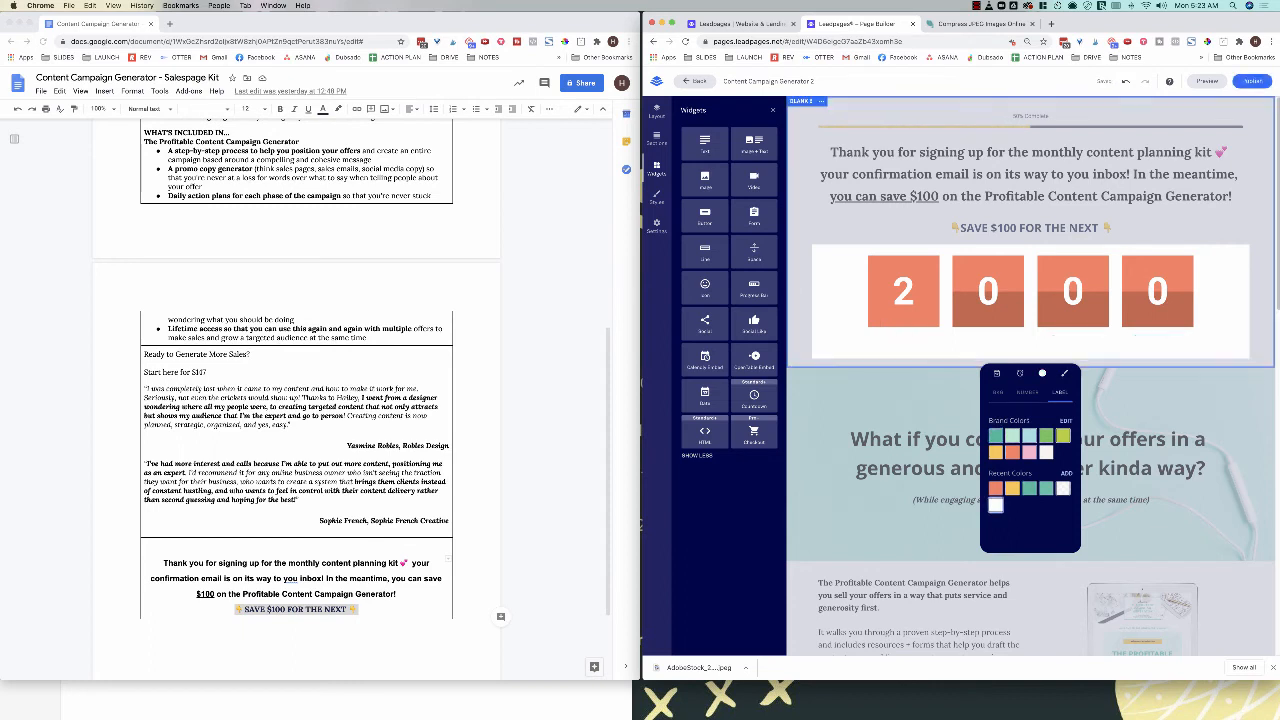
# Step: Color all the thank-you text, including the "SAVE $100 FOR THE NEXT" line, white
pyautogui.click(1030, 210)
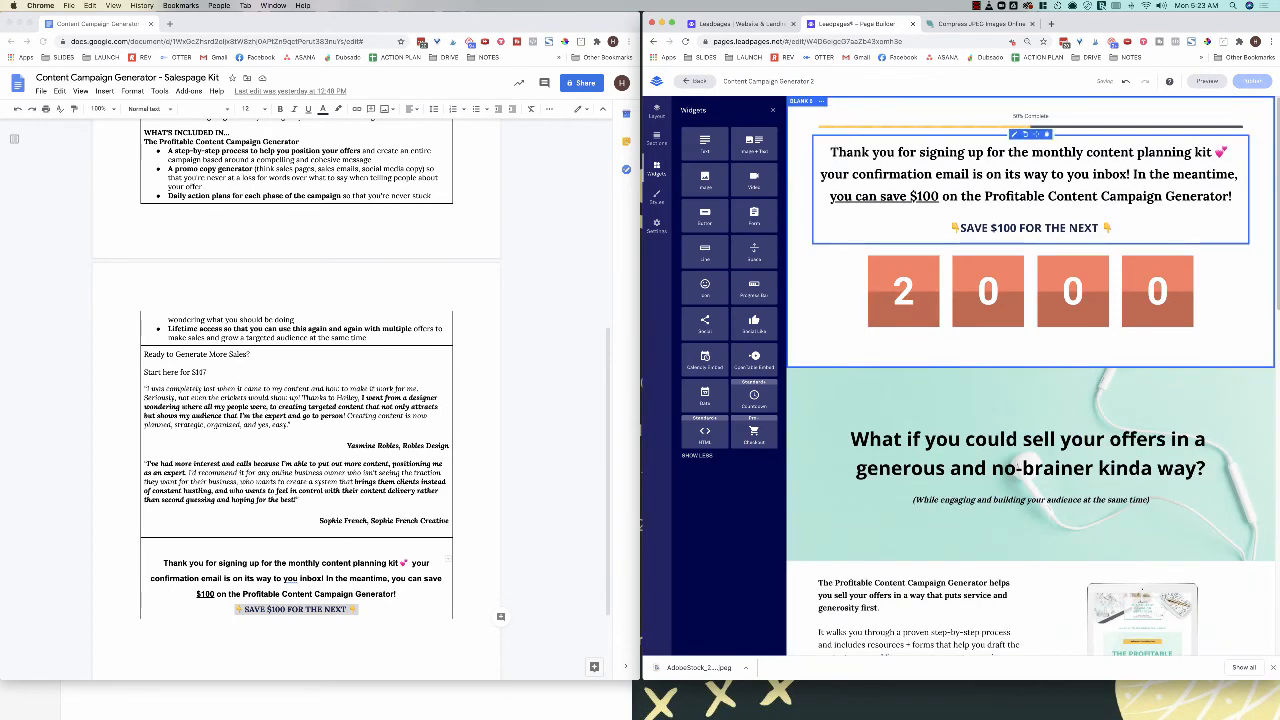
pyautogui.moveTo(830, 152); pyautogui.dragTo(1112, 228)
pyautogui.click(1055, 370)
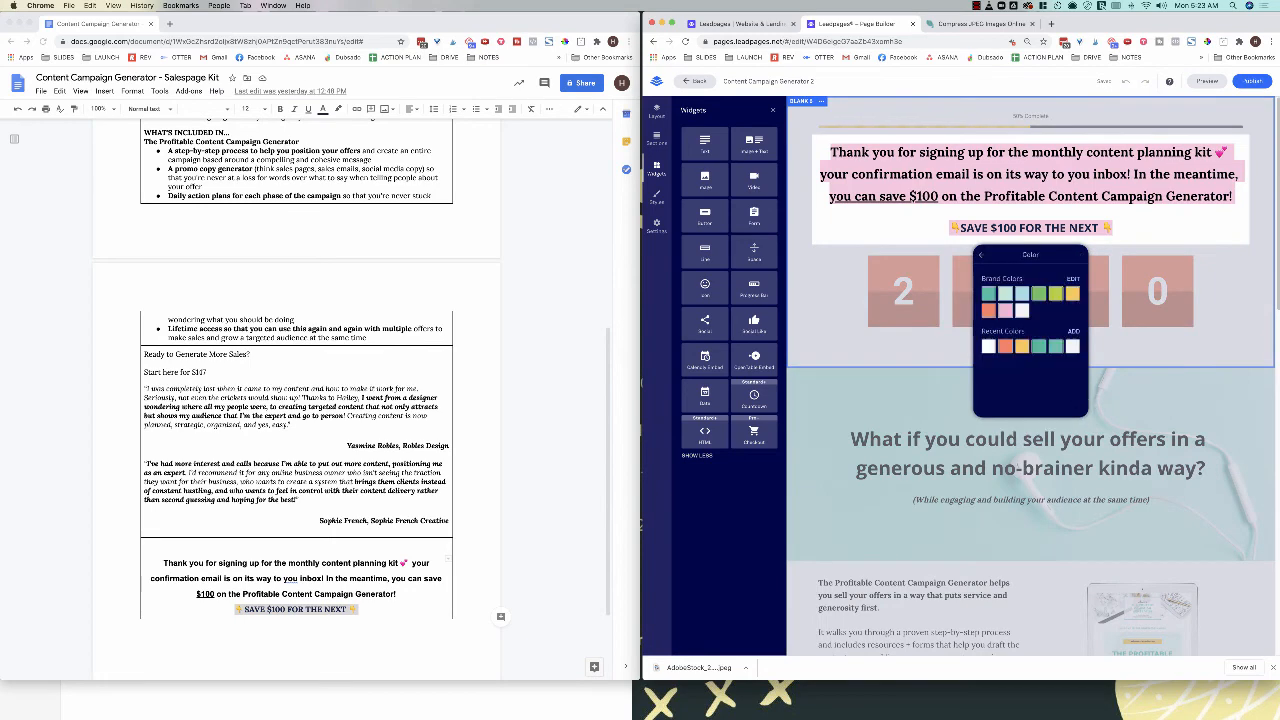
pyautogui.click(1072, 298)
pyautogui.click(1130, 305)
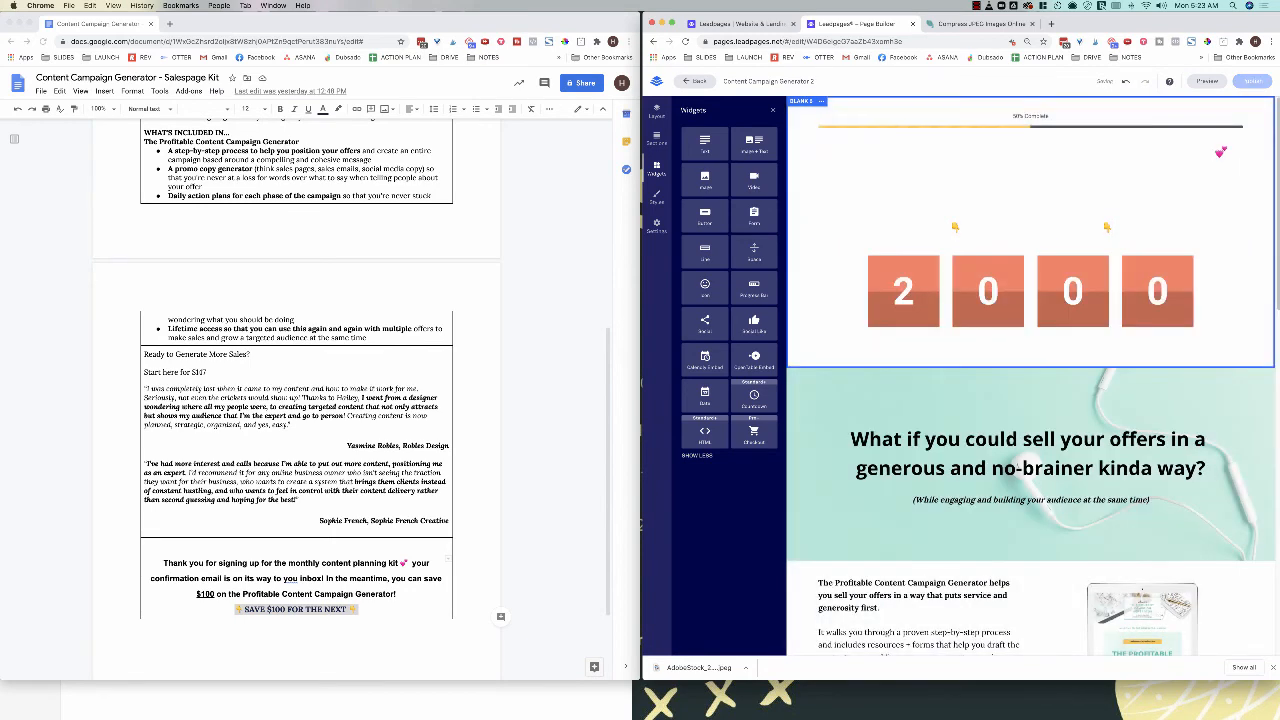
# Step: Give the thank-you section a dark navy custom background with color code 162244
pyautogui.click(802, 101)
pyautogui.click(704, 159)
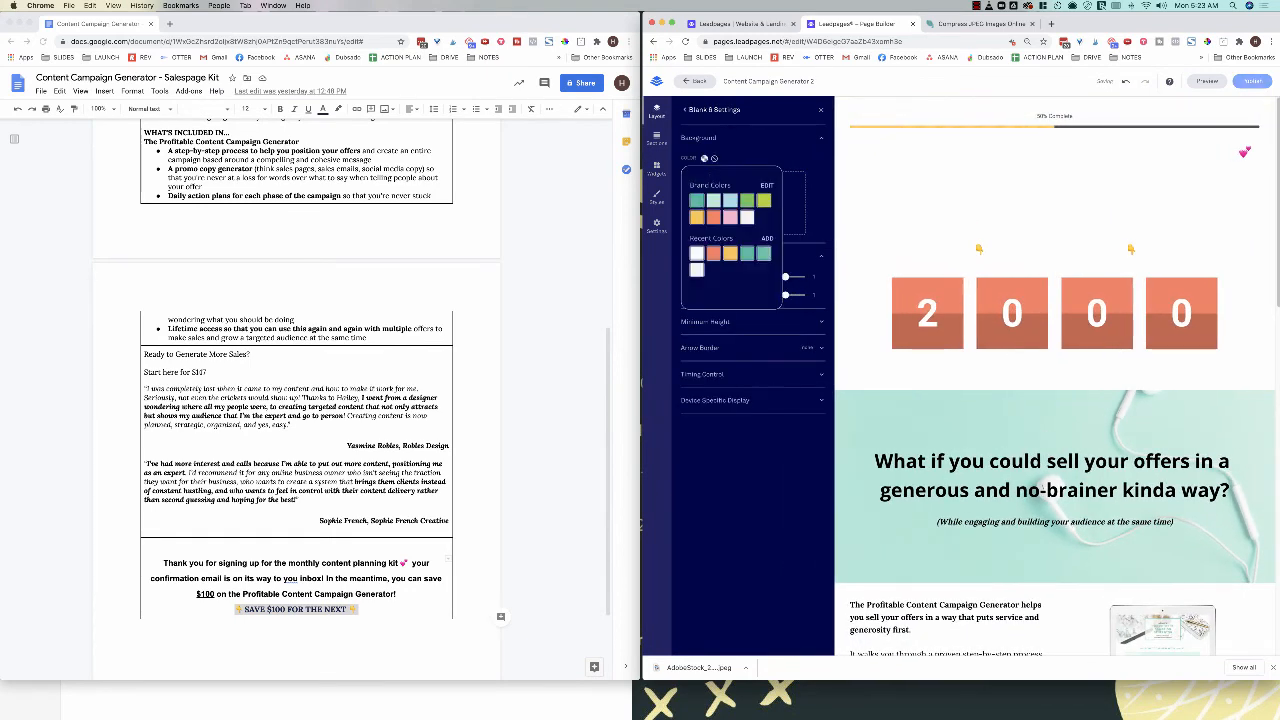
pyautogui.click(706, 271)
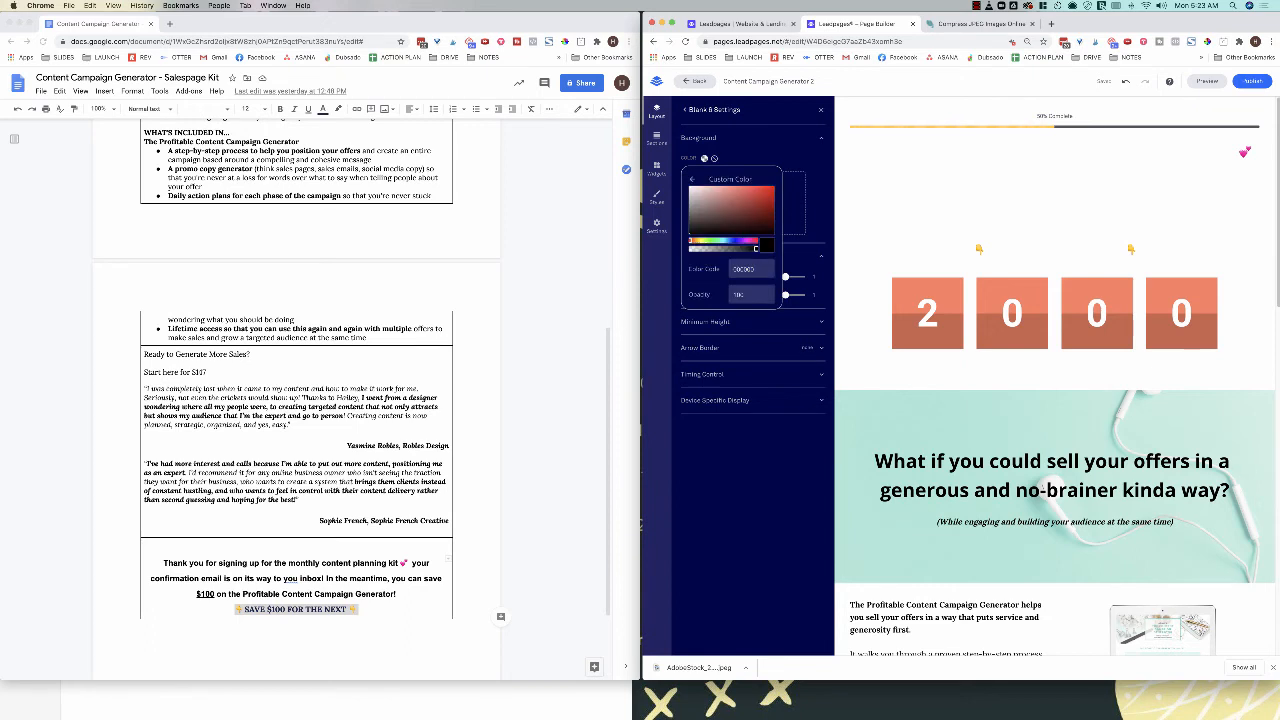
pyautogui.doubleClick(743, 269)
pyautogui.write('162244')
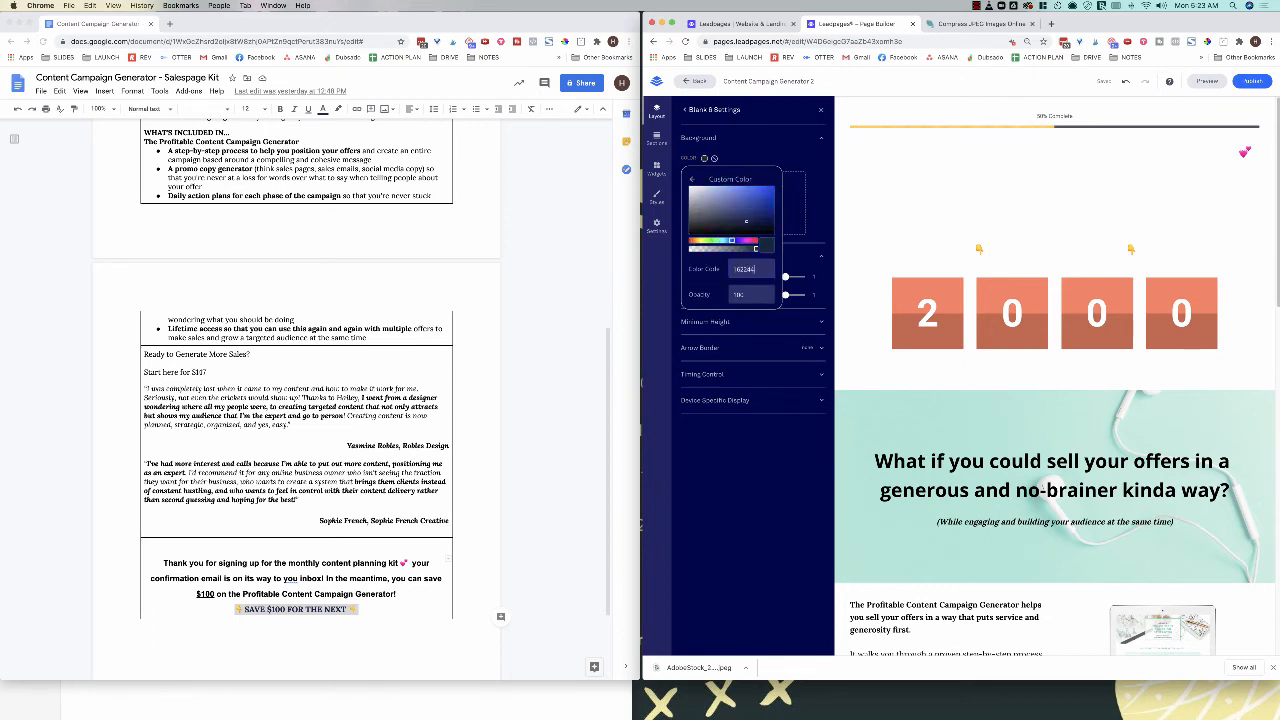
pyautogui.press('Tab')
pyautogui.press('Return')
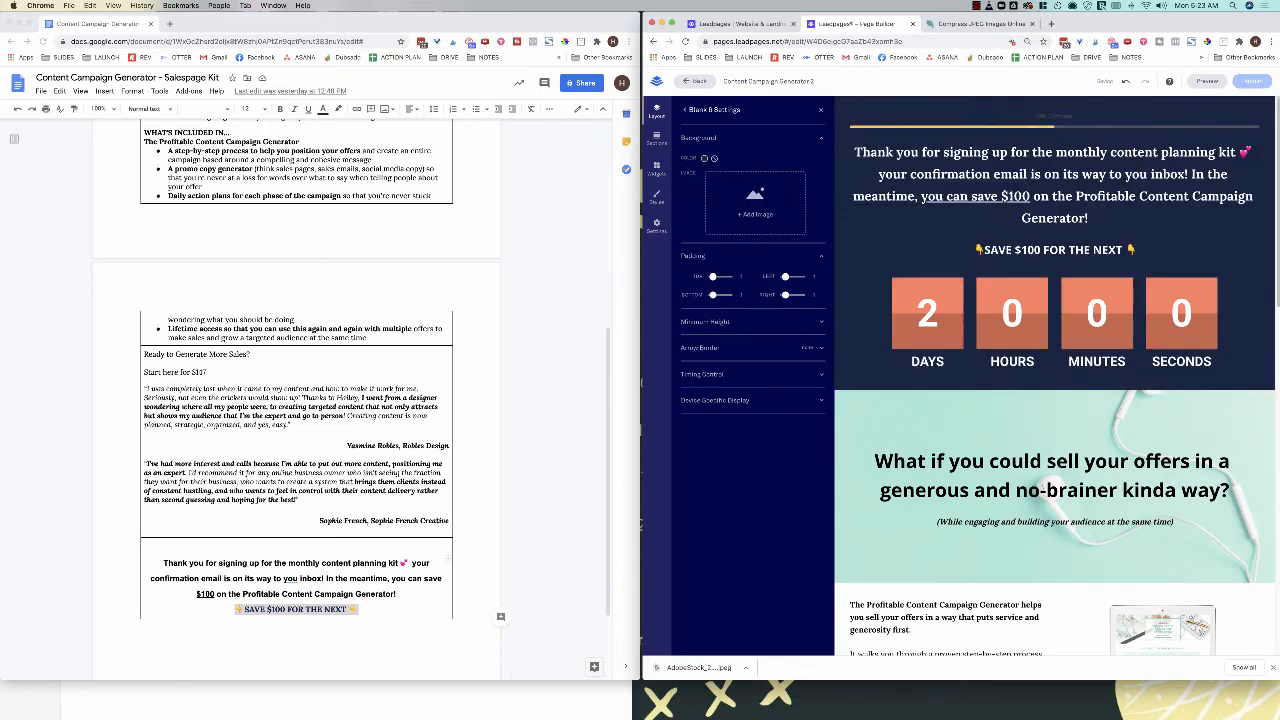
# Step: Try hiding the progress bar's value text, restore it, and color that text white
pyautogui.click(1054, 118)
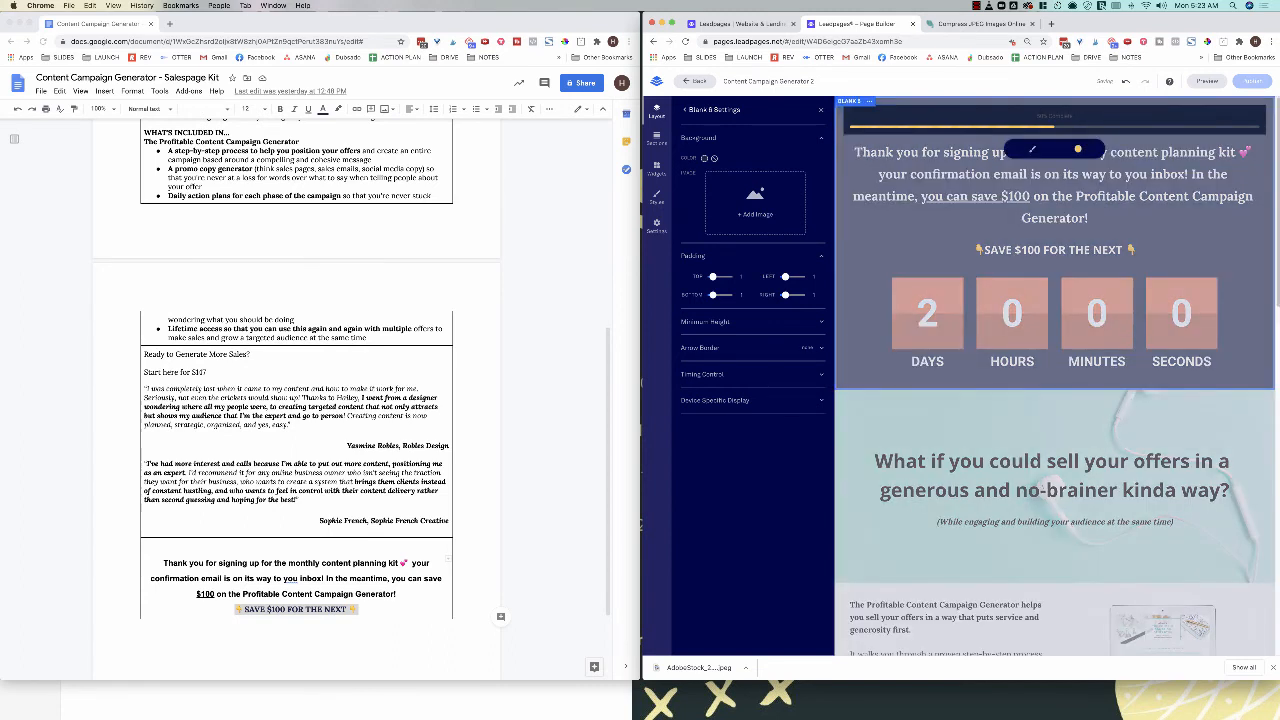
pyautogui.tripleClick(1060, 116)
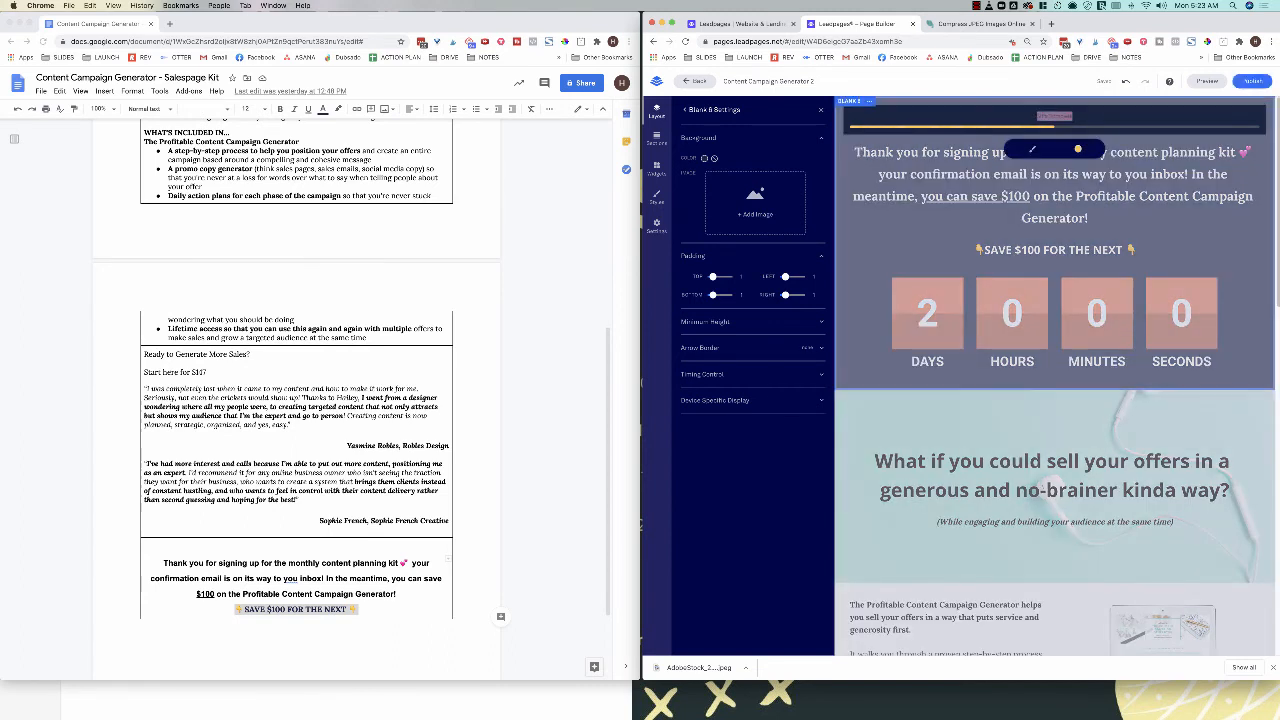
pyautogui.click(1078, 148)
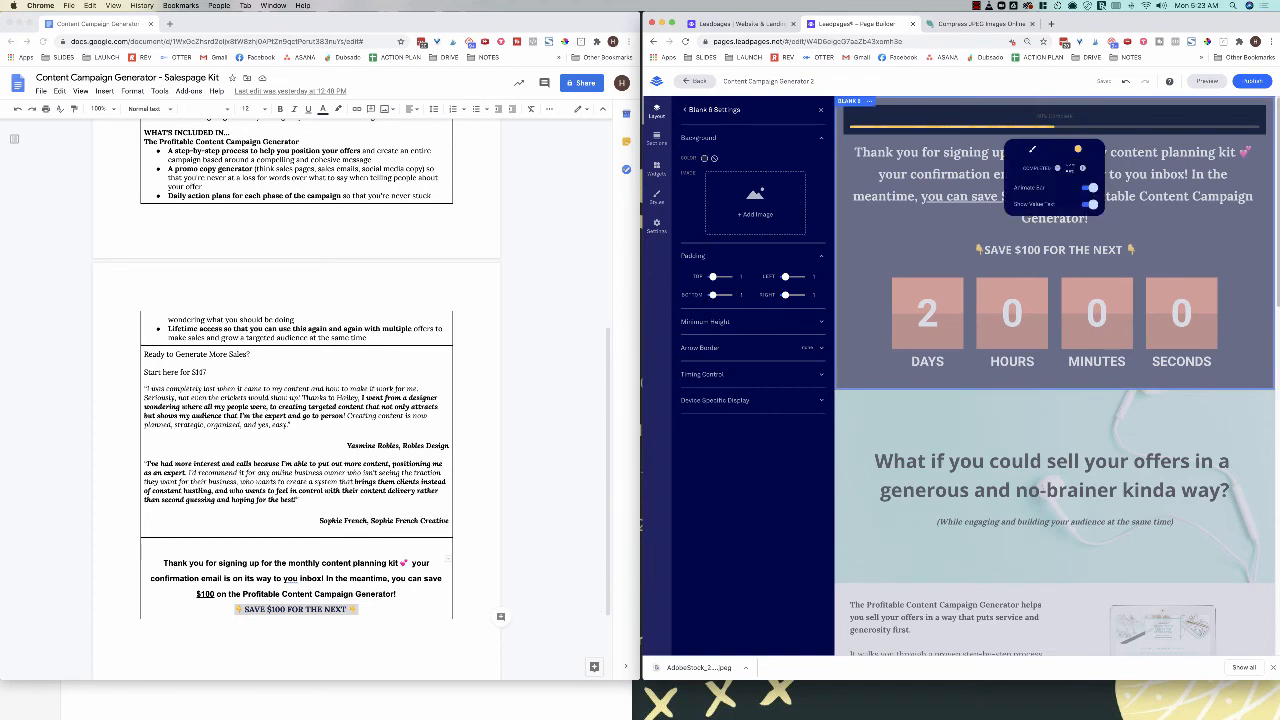
pyautogui.click(1090, 204)
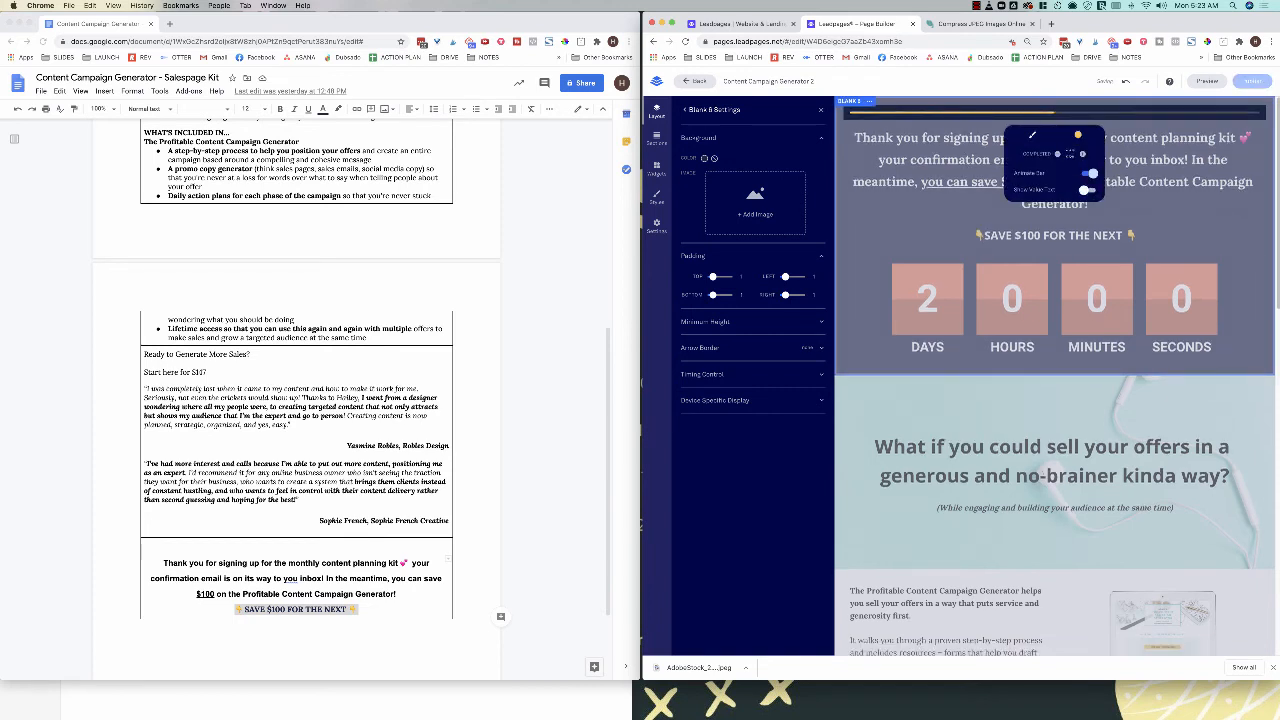
pyautogui.click(1088, 189)
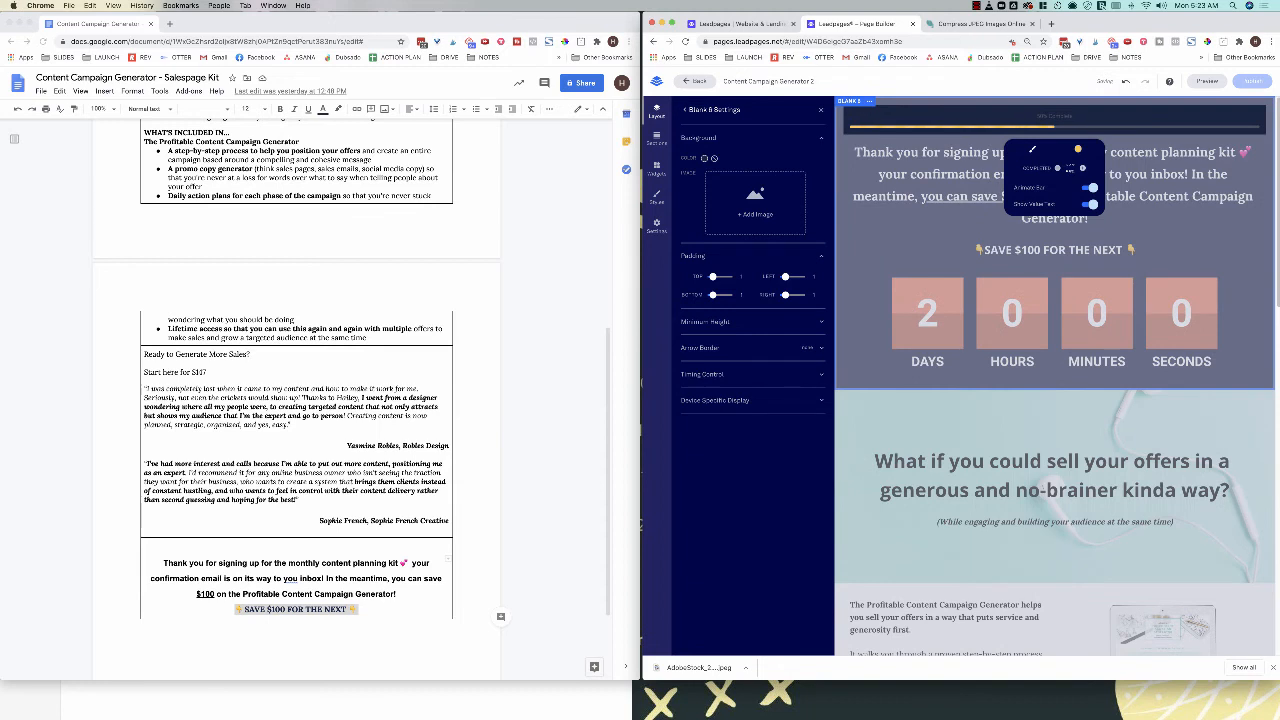
pyautogui.click(1078, 149)
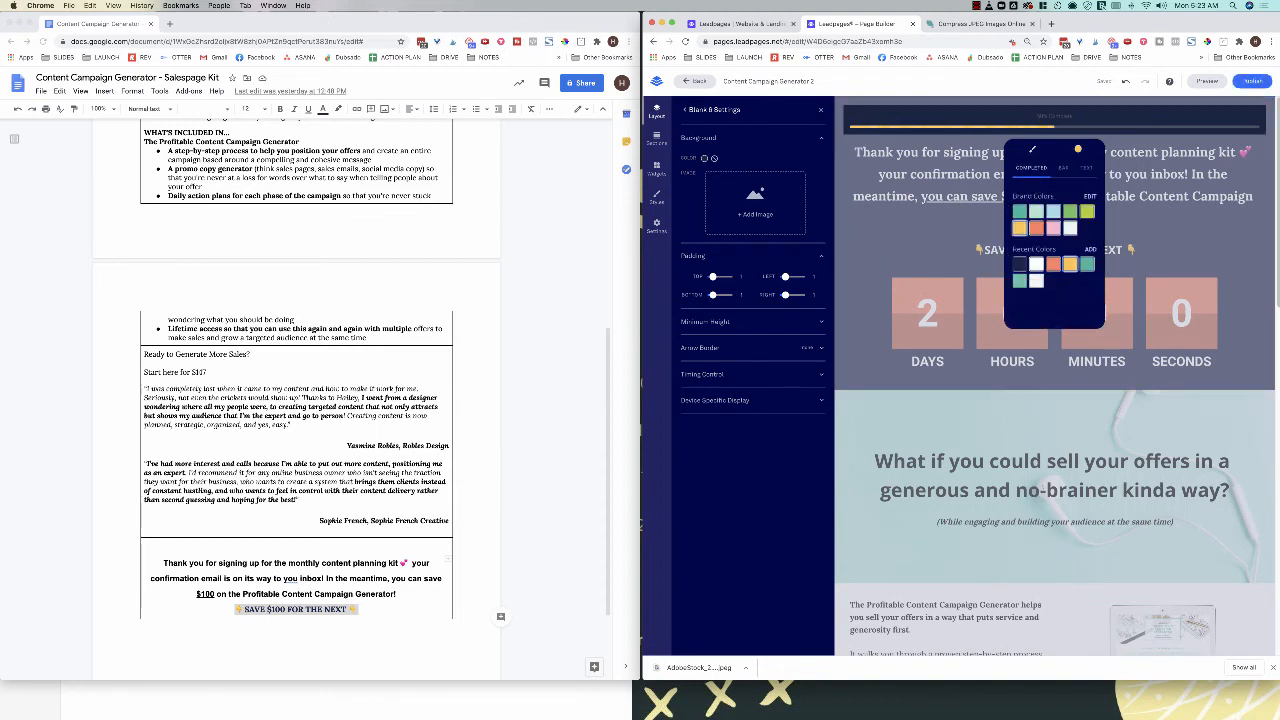
pyautogui.click(1063, 168)
pyautogui.click(1087, 168)
pyautogui.click(1036, 263)
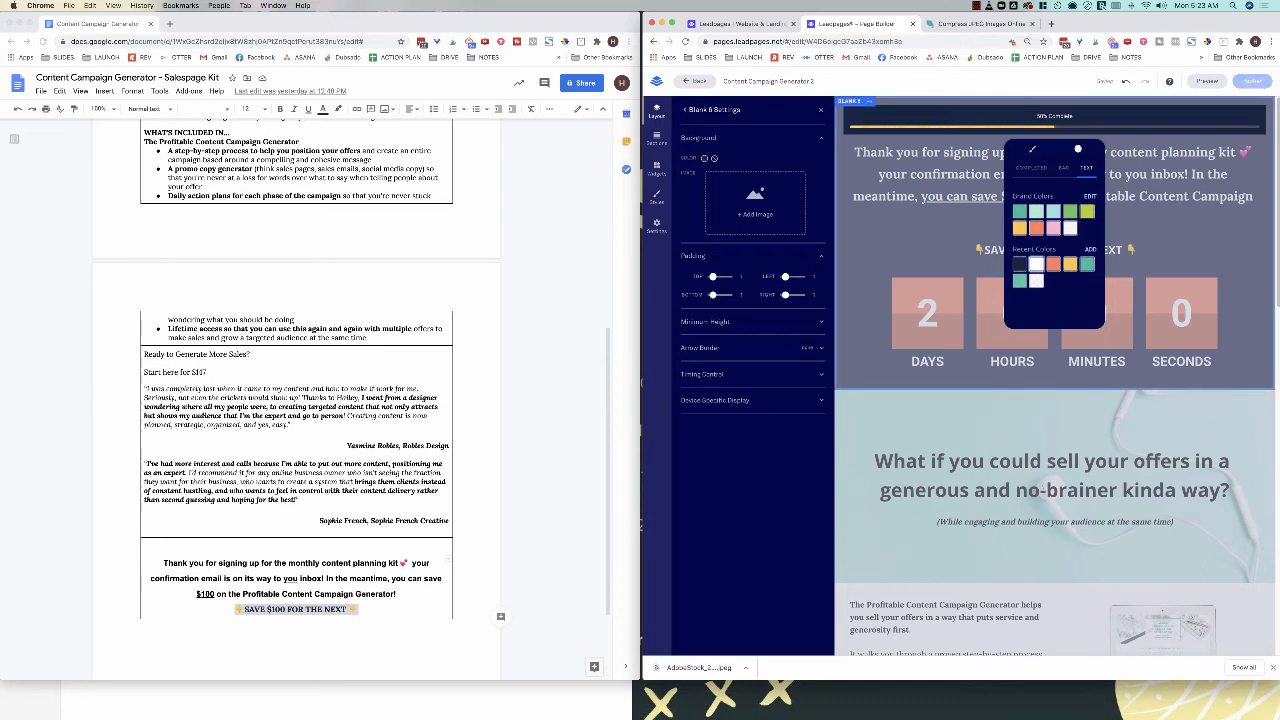
pyautogui.click(1098, 440)
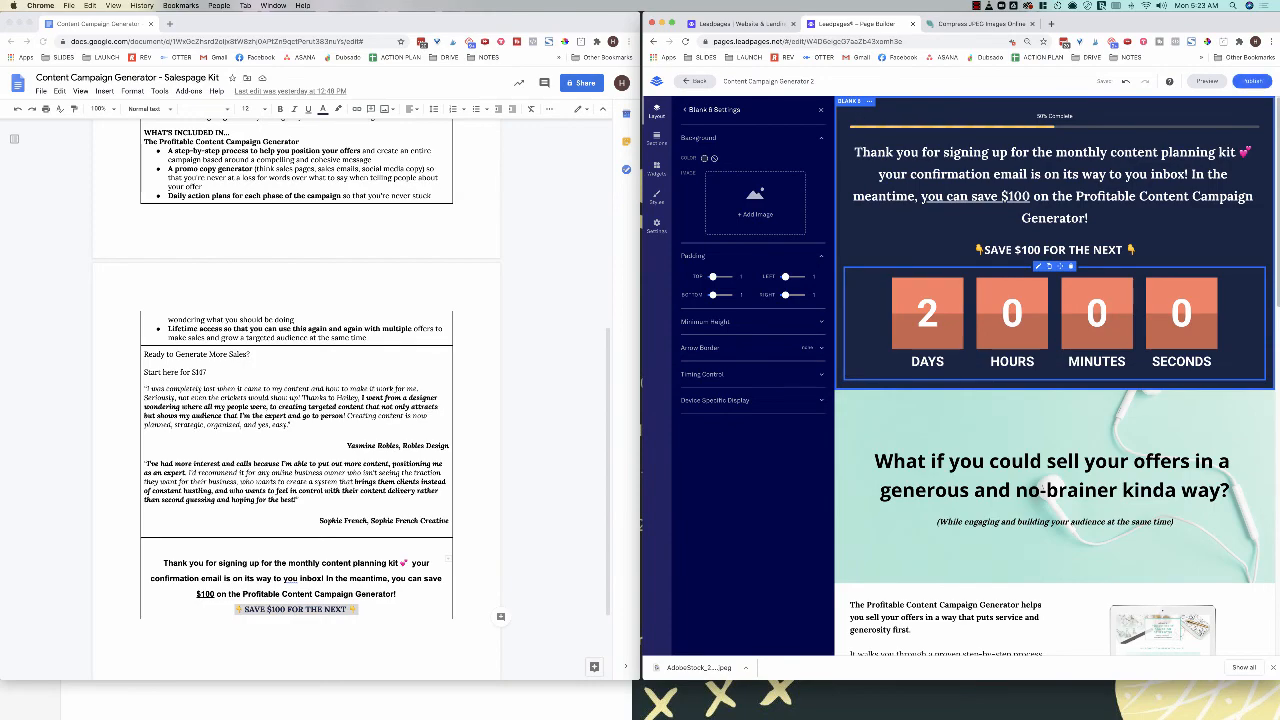
# Step: Preview the page on desktop from the countdown section down through the sales sections, and return to the editor
pyautogui.scroll(-3, 1055, 320)
pyautogui.scroll(-4, 1052, 318)
pyautogui.scroll(6, 1052, 318)
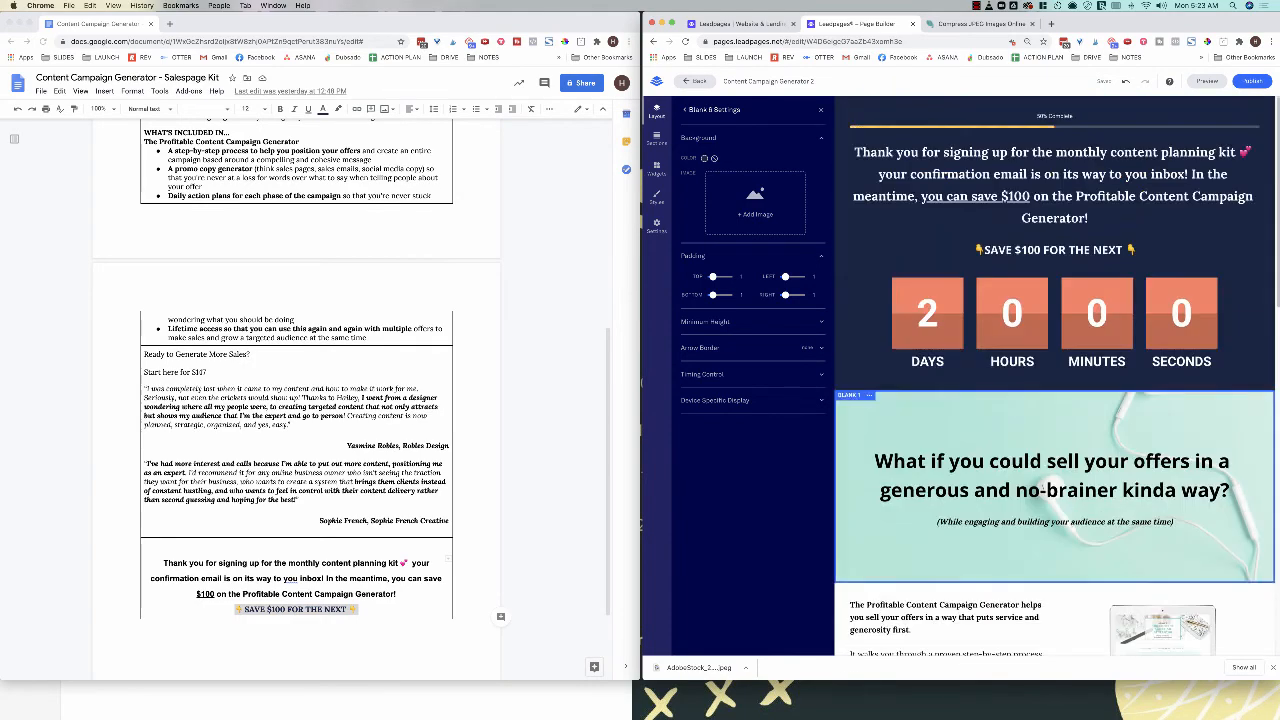
pyautogui.click(1207, 81)
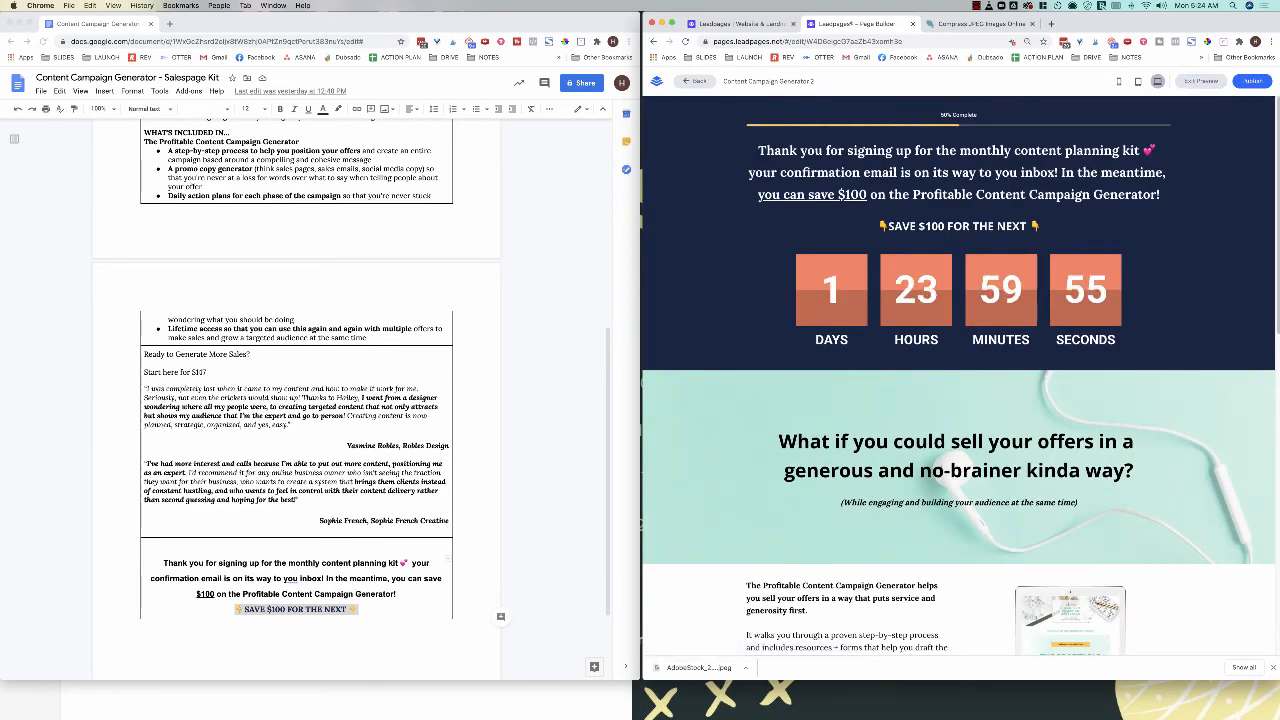
pyautogui.scroll(-10, 960, 376)
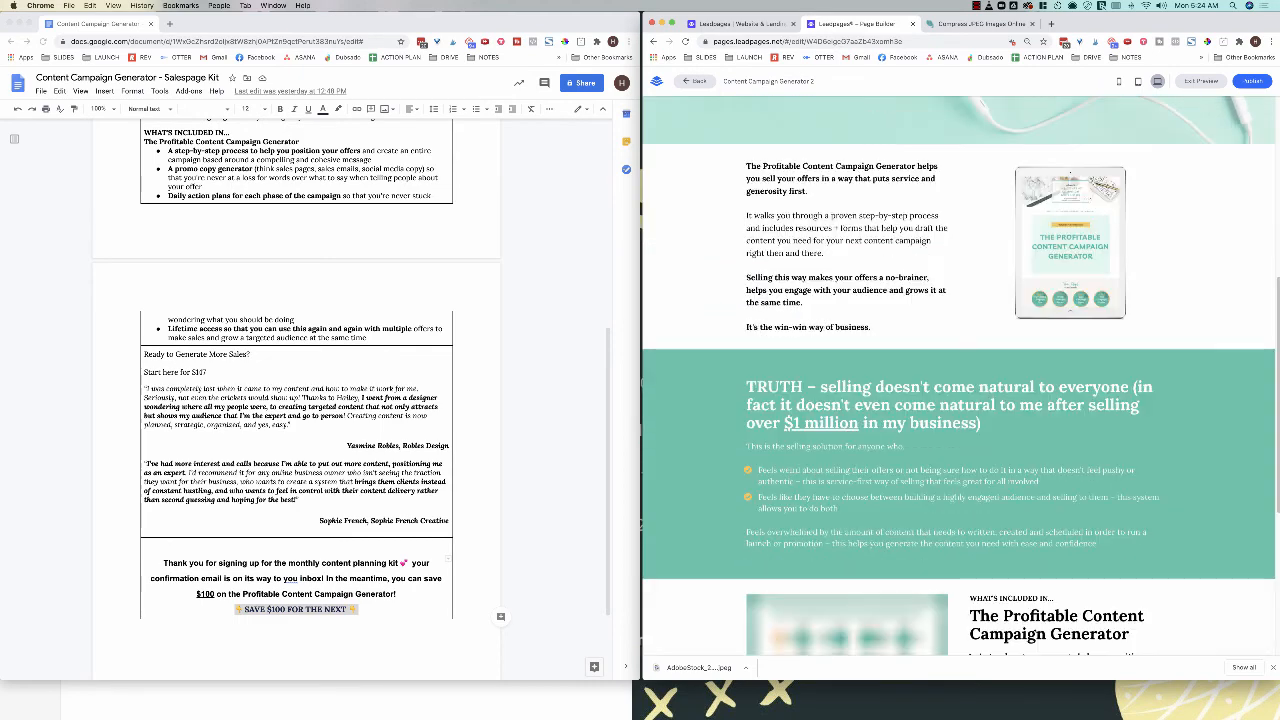
pyautogui.scroll(-7, 960, 376)
pyautogui.scroll(15, 960, 376)
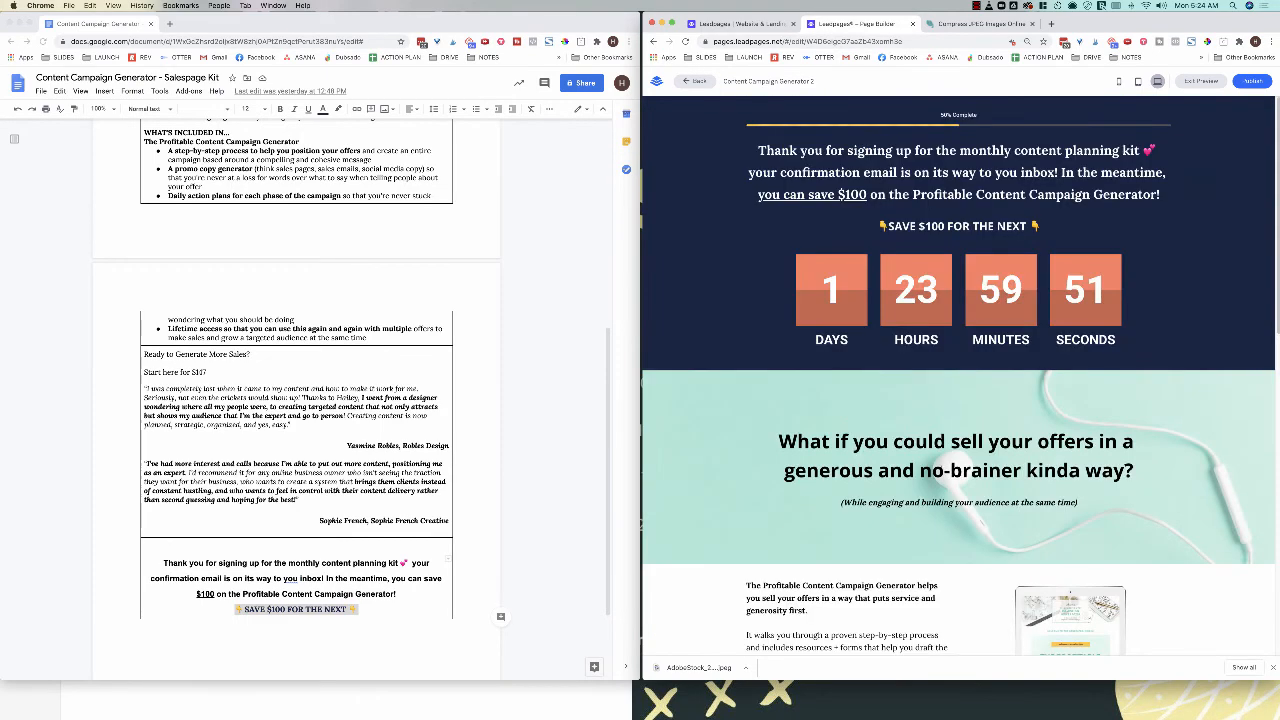
pyautogui.click(694, 81)
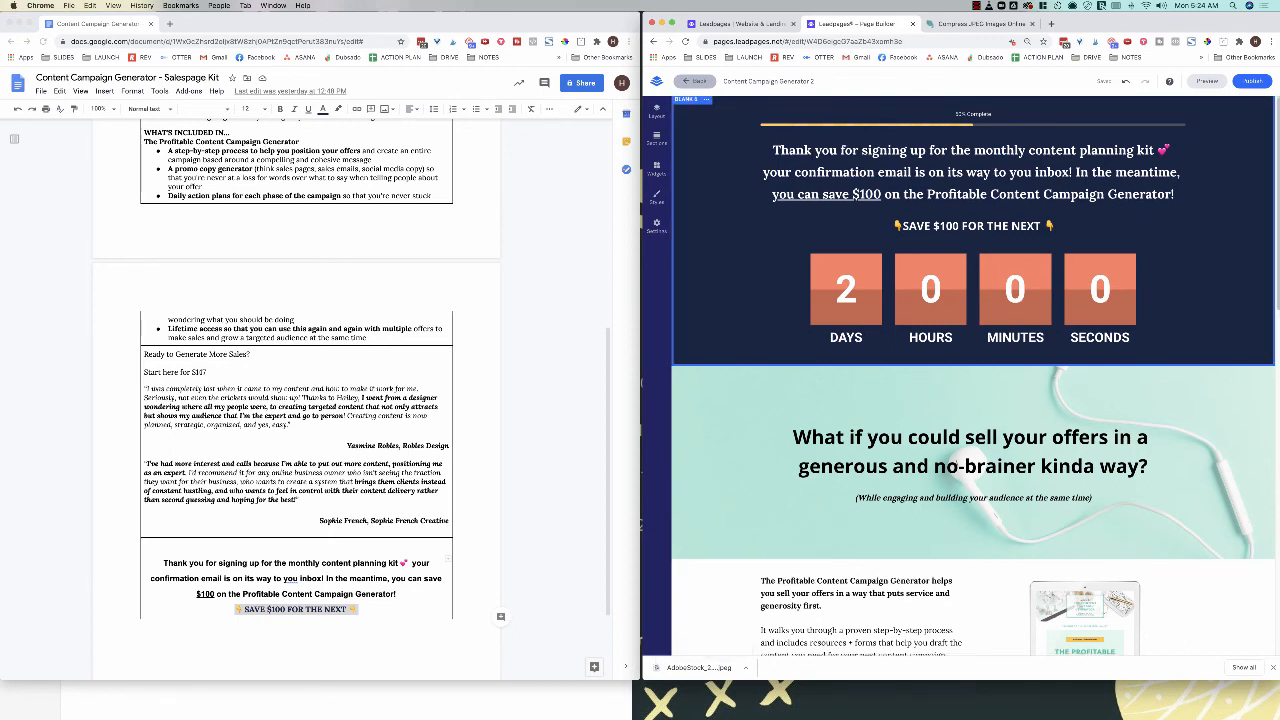
# Step: Change the landing page's URL slug to "thank-you", keeping the page name
pyautogui.click(820, 81)
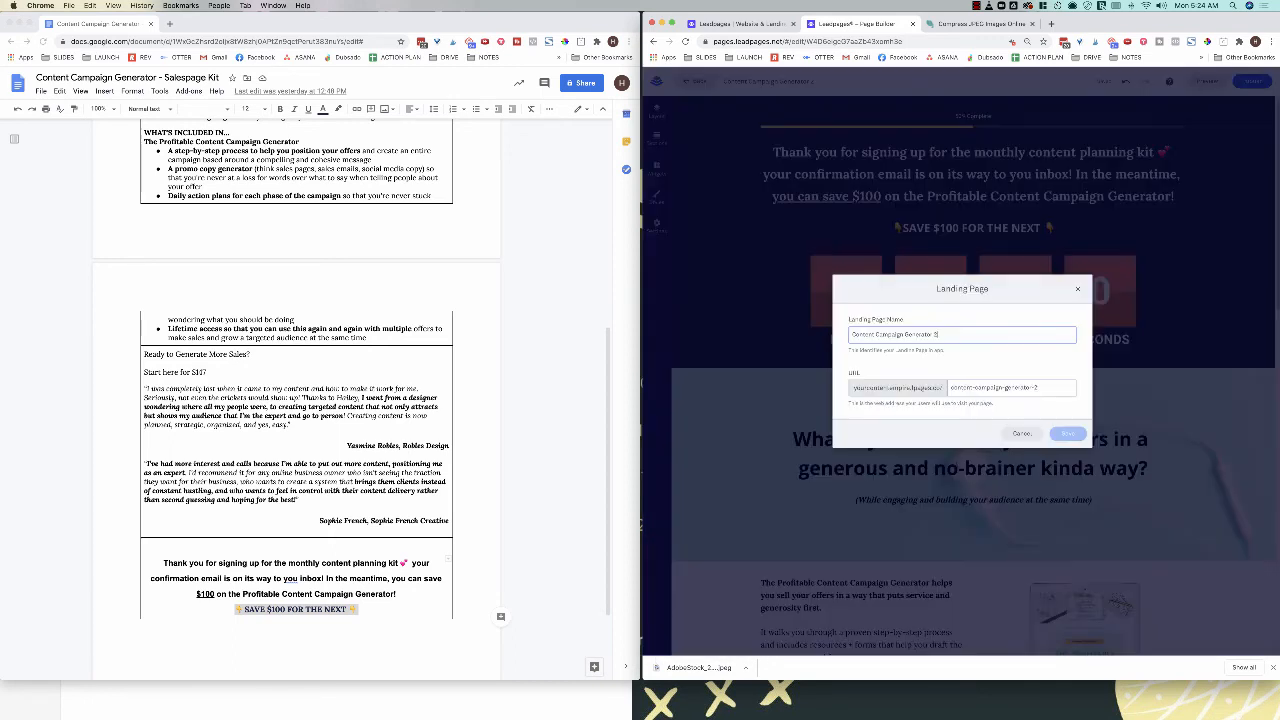
pyautogui.press('Tab')
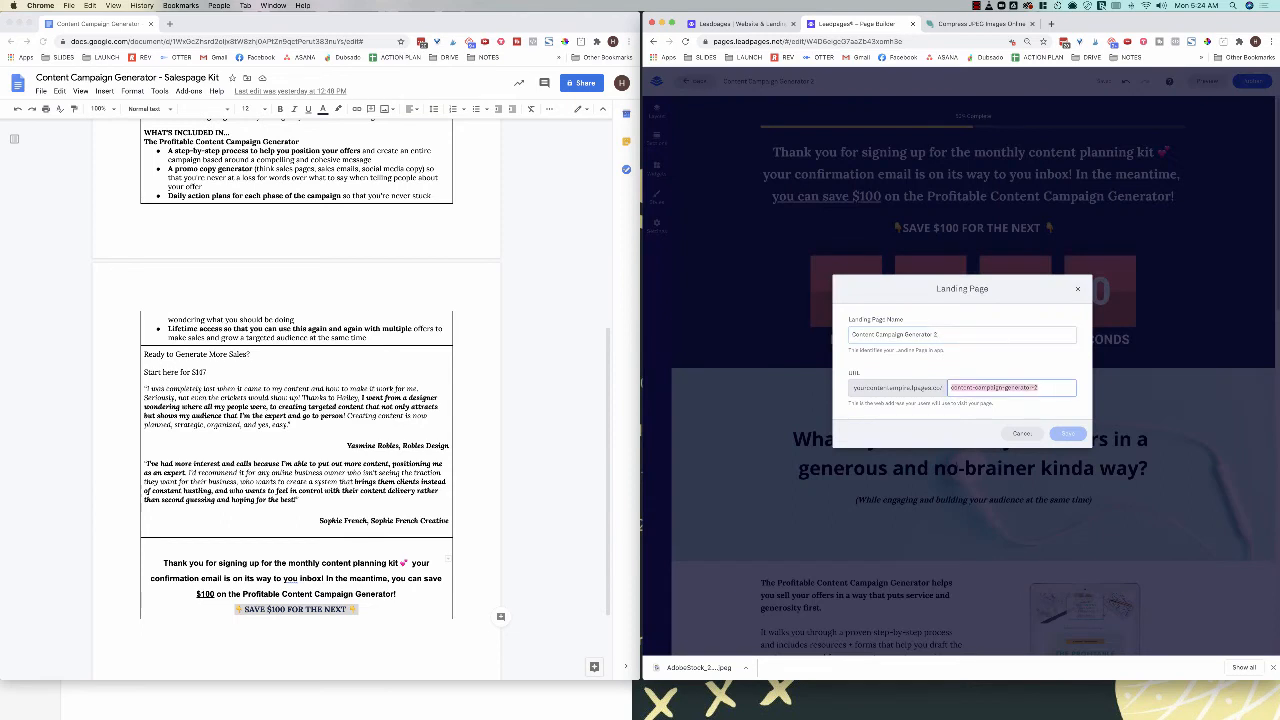
pyautogui.write('thank-you')
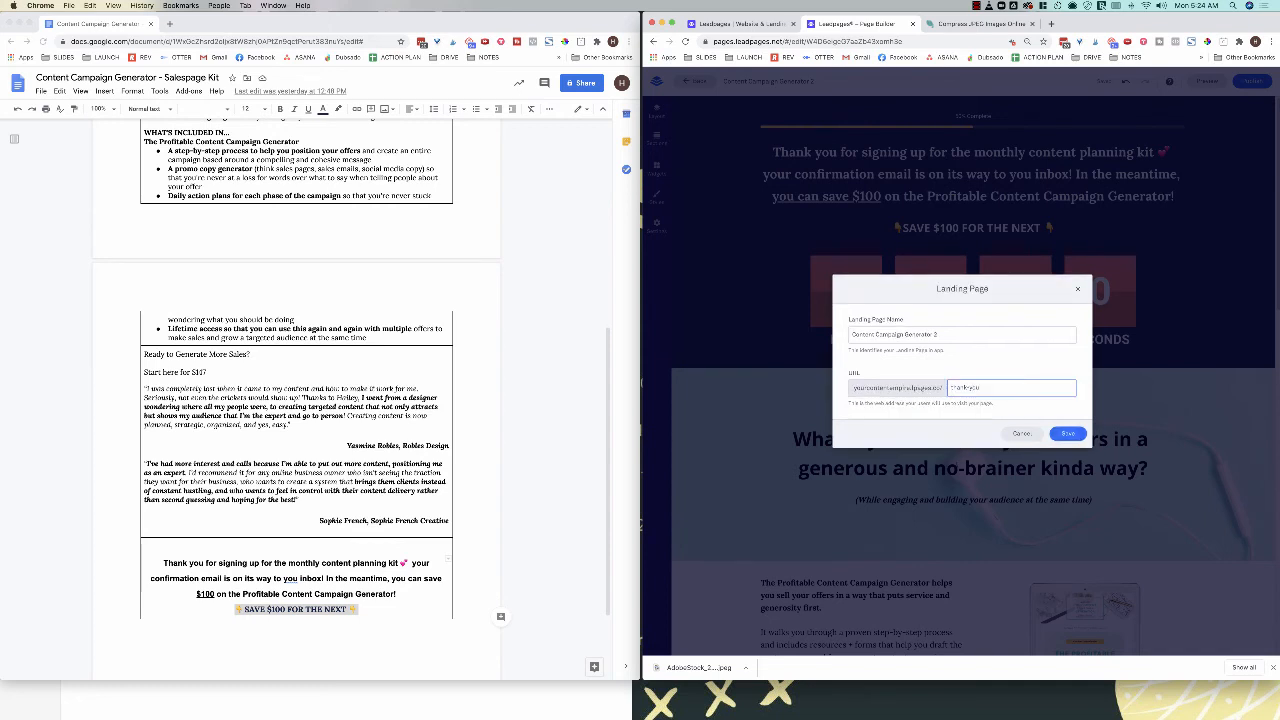
pyautogui.press('Return')
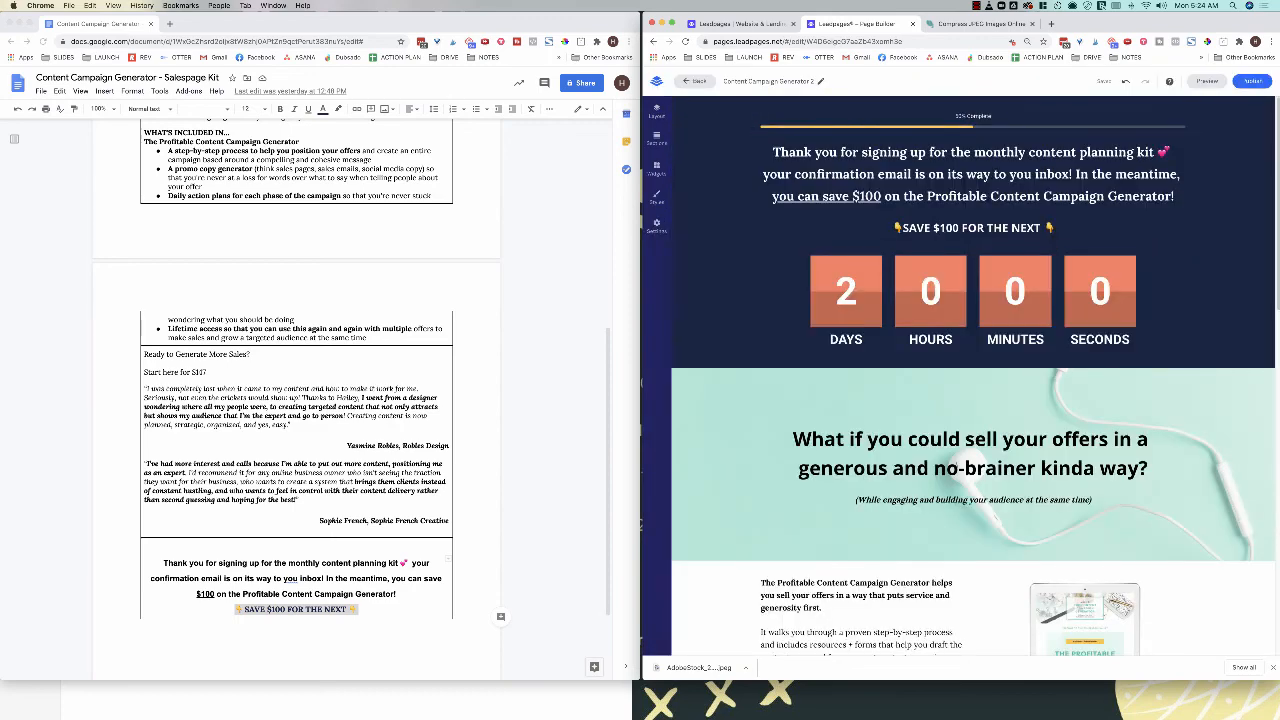
# Step: Try the SEO option that stops search engines from indexing the page
pyautogui.click(657, 226)
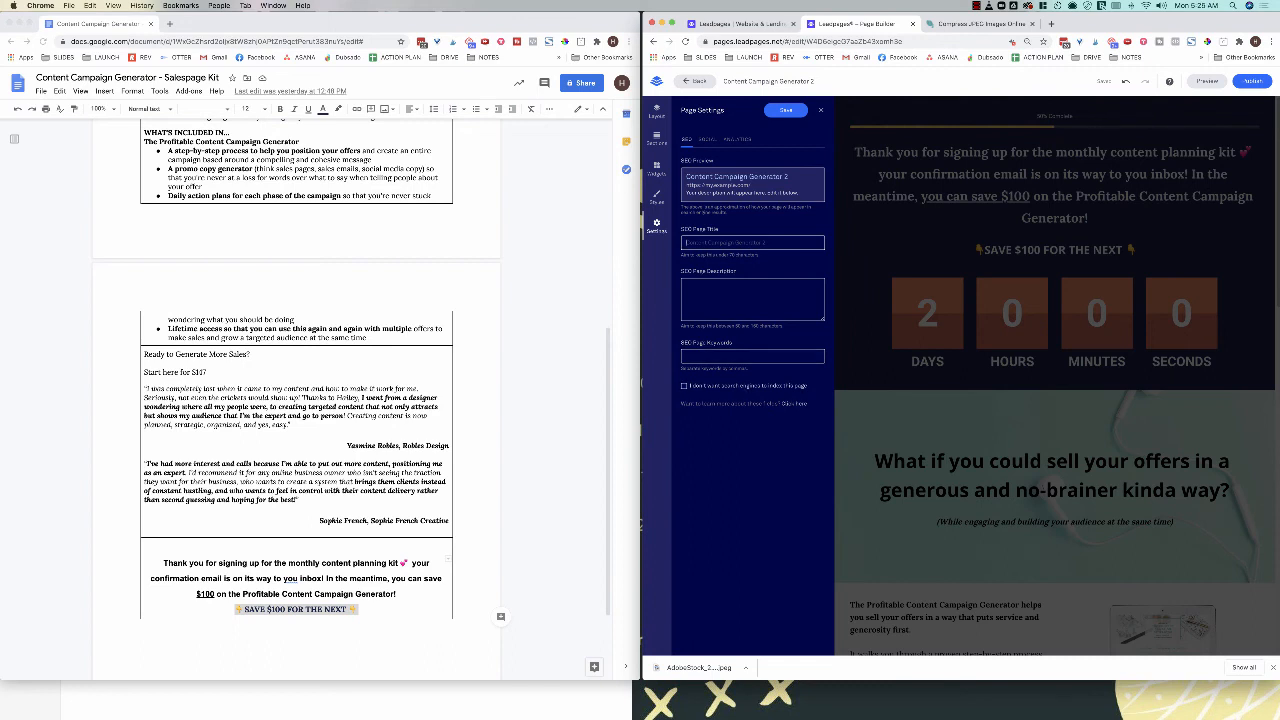
pyautogui.click(684, 386)
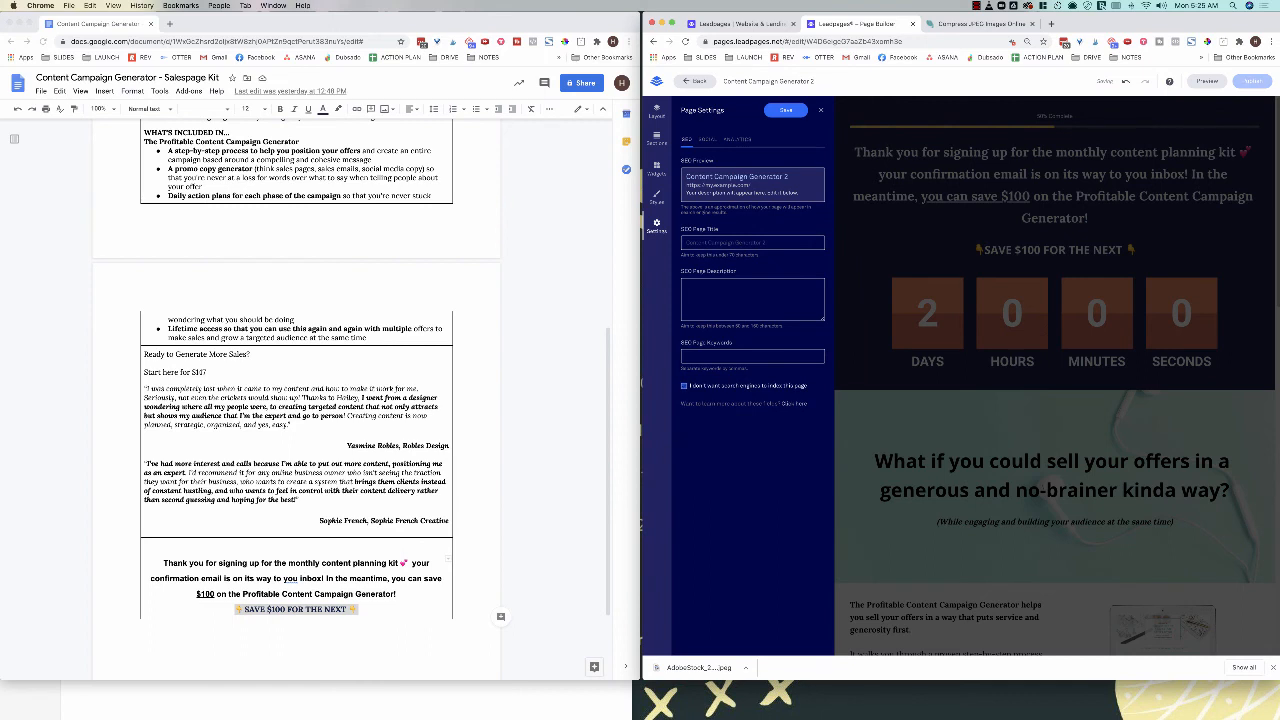
pyautogui.click(684, 386)
# Step: Set the green "Monthly Action Plan Generator" image as the page's social preview and view the analytics settings before closing the page settings
pyautogui.click(707, 139)
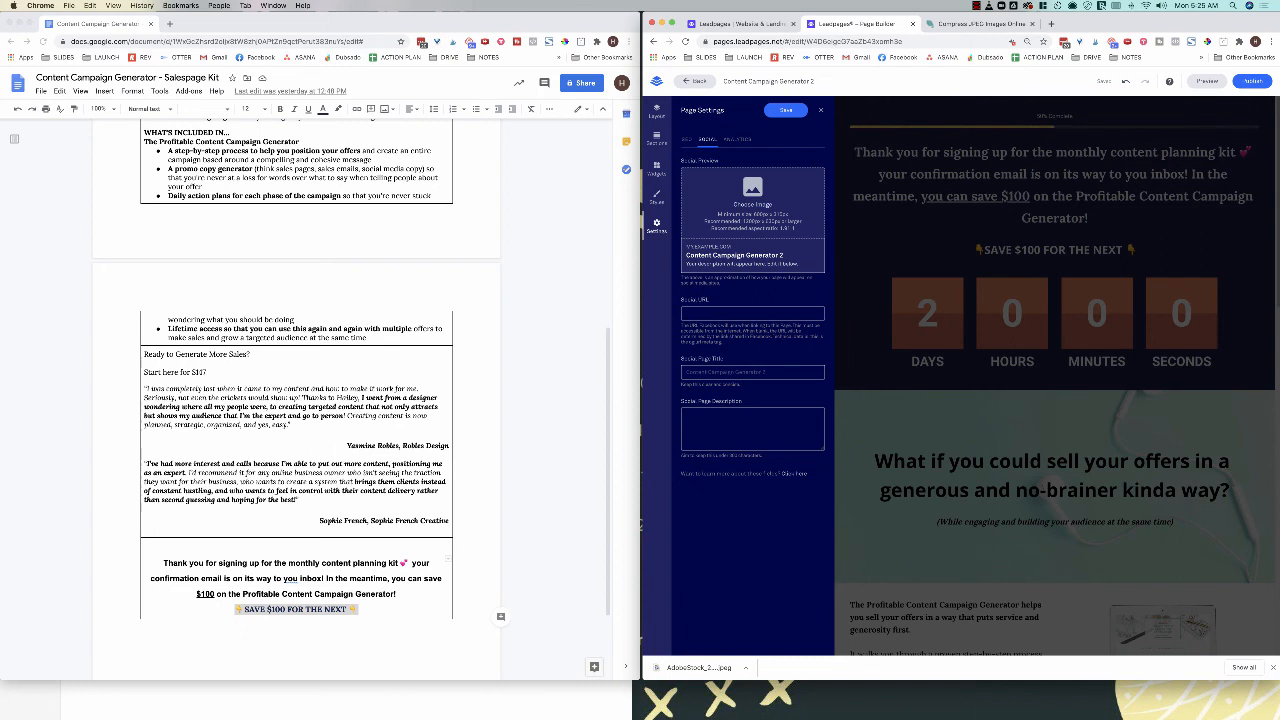
pyautogui.press('super+Tab')
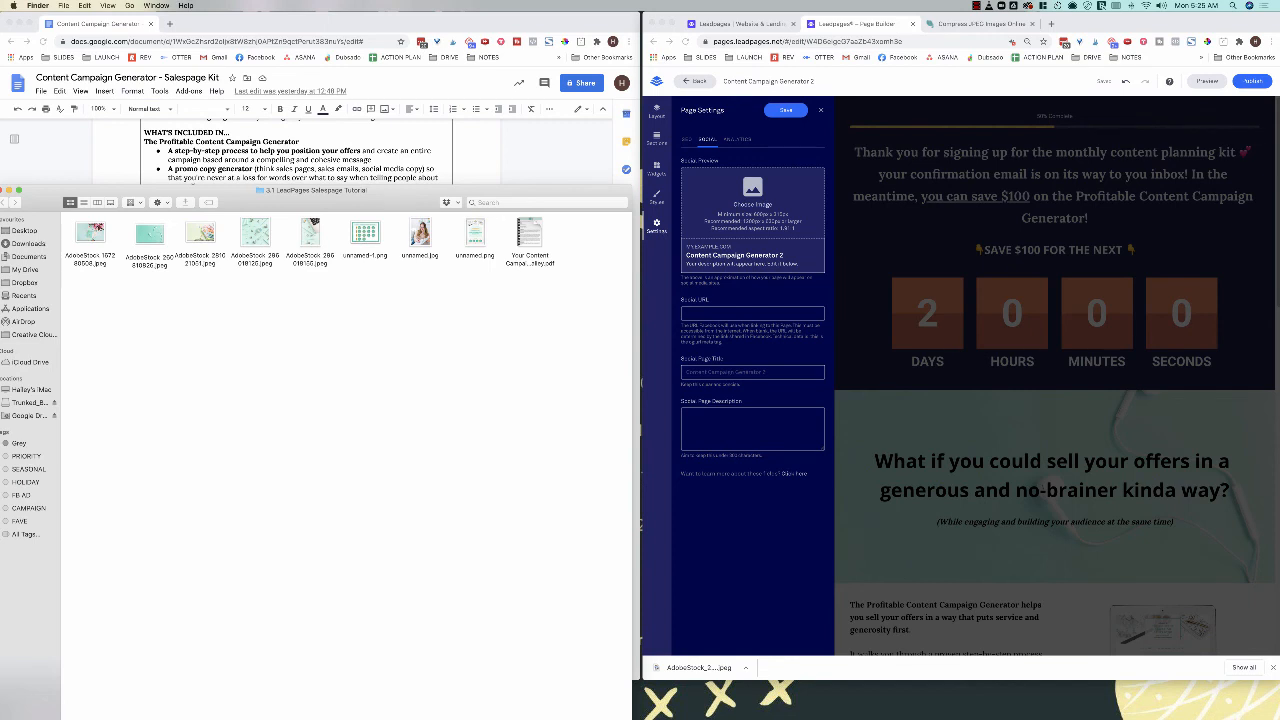
pyautogui.click(752, 204)
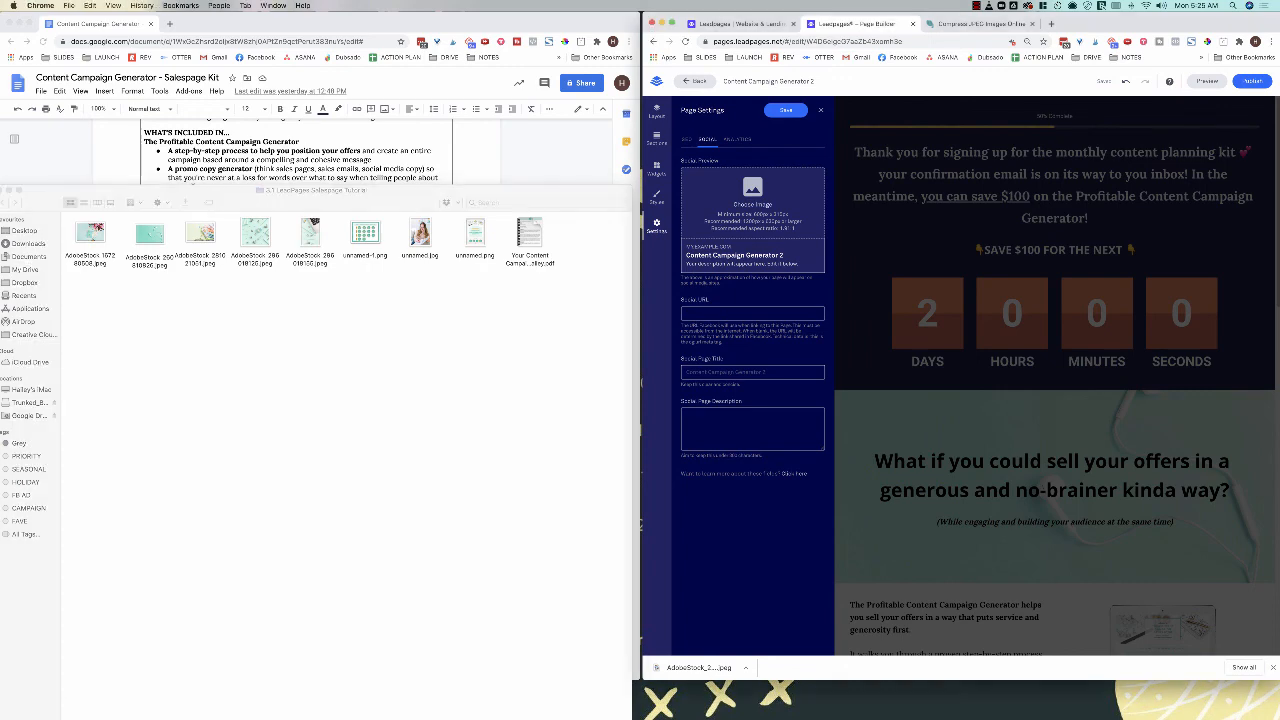
pyautogui.click(752, 204)
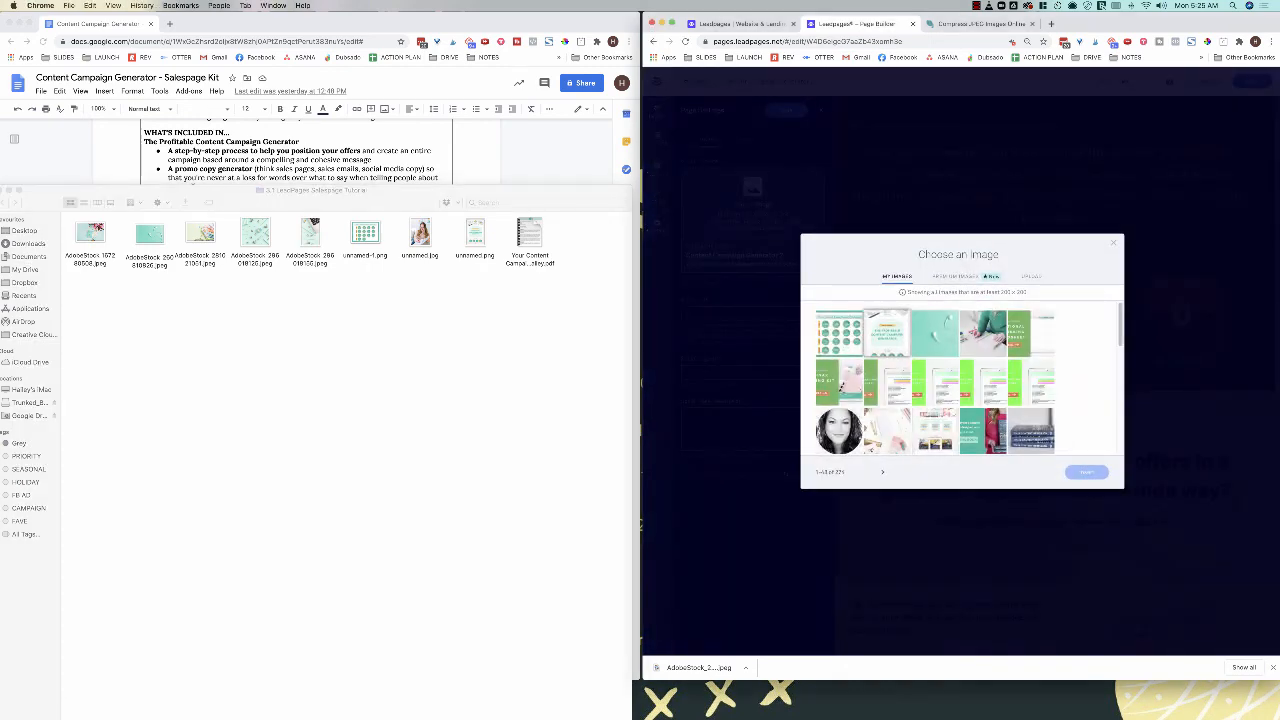
pyautogui.scroll(-5, 910, 396)
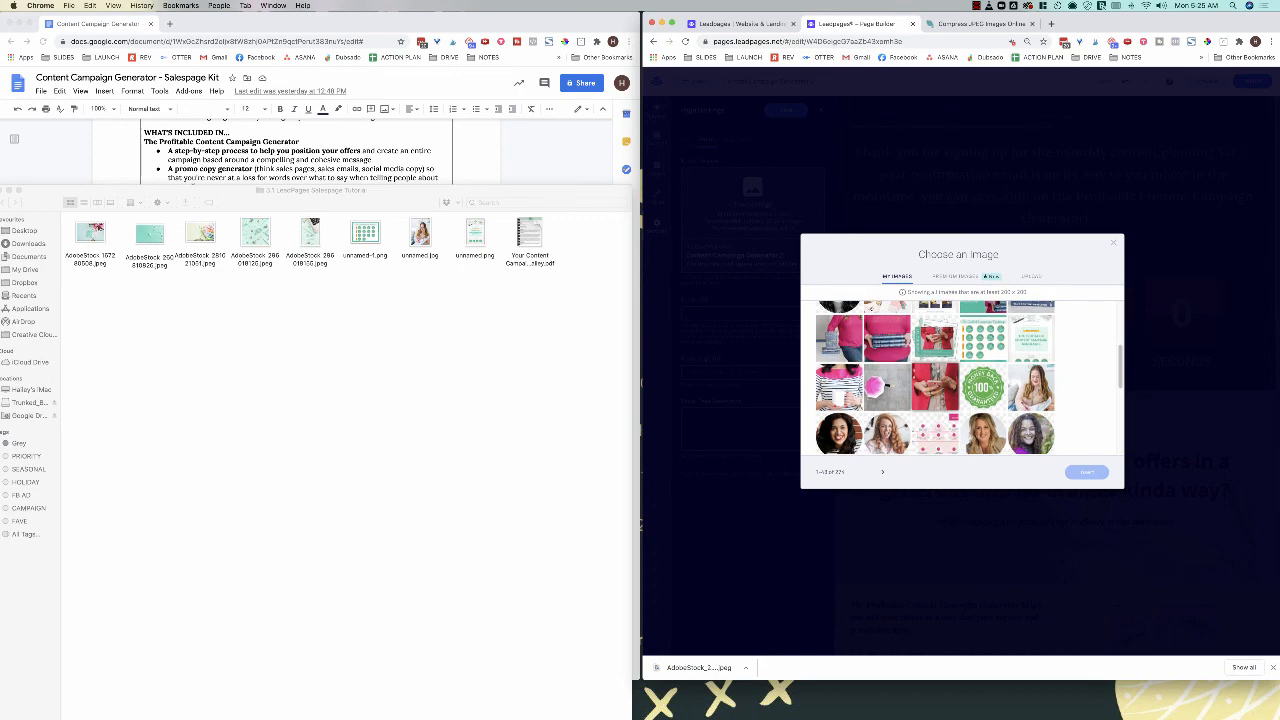
pyautogui.scroll(-3, 935, 380)
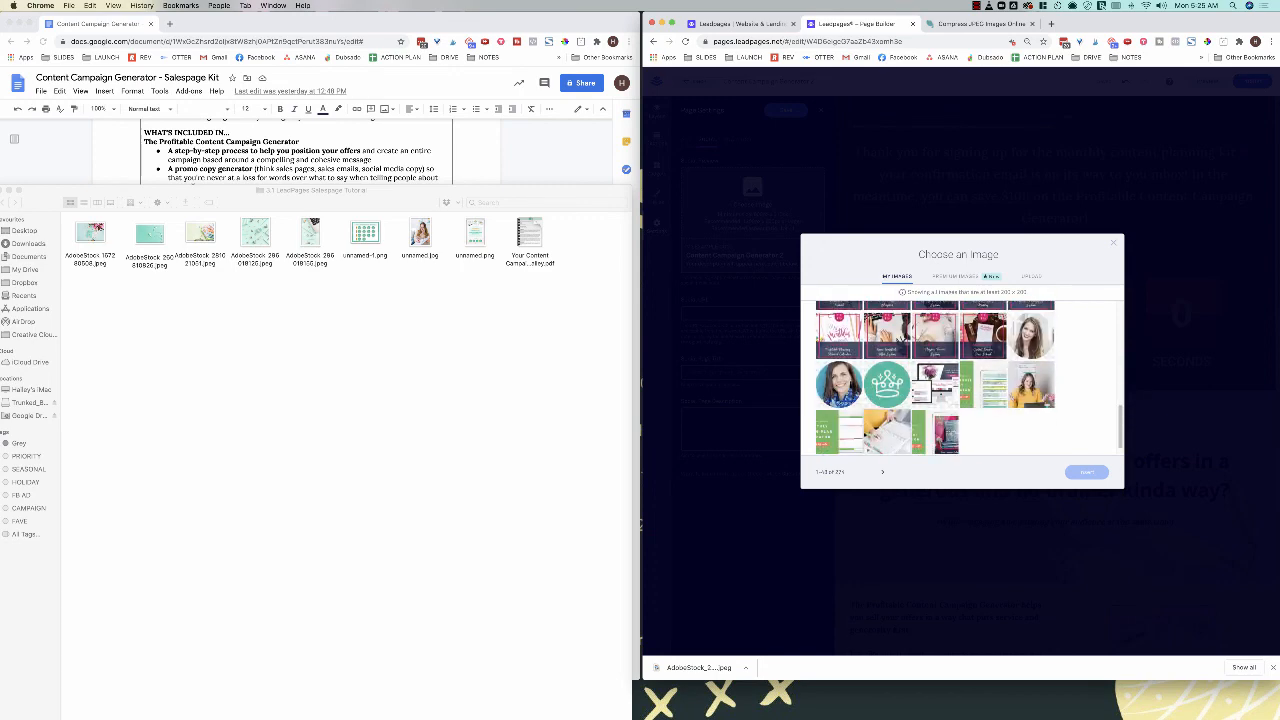
pyautogui.click(838, 432)
pyautogui.click(1087, 471)
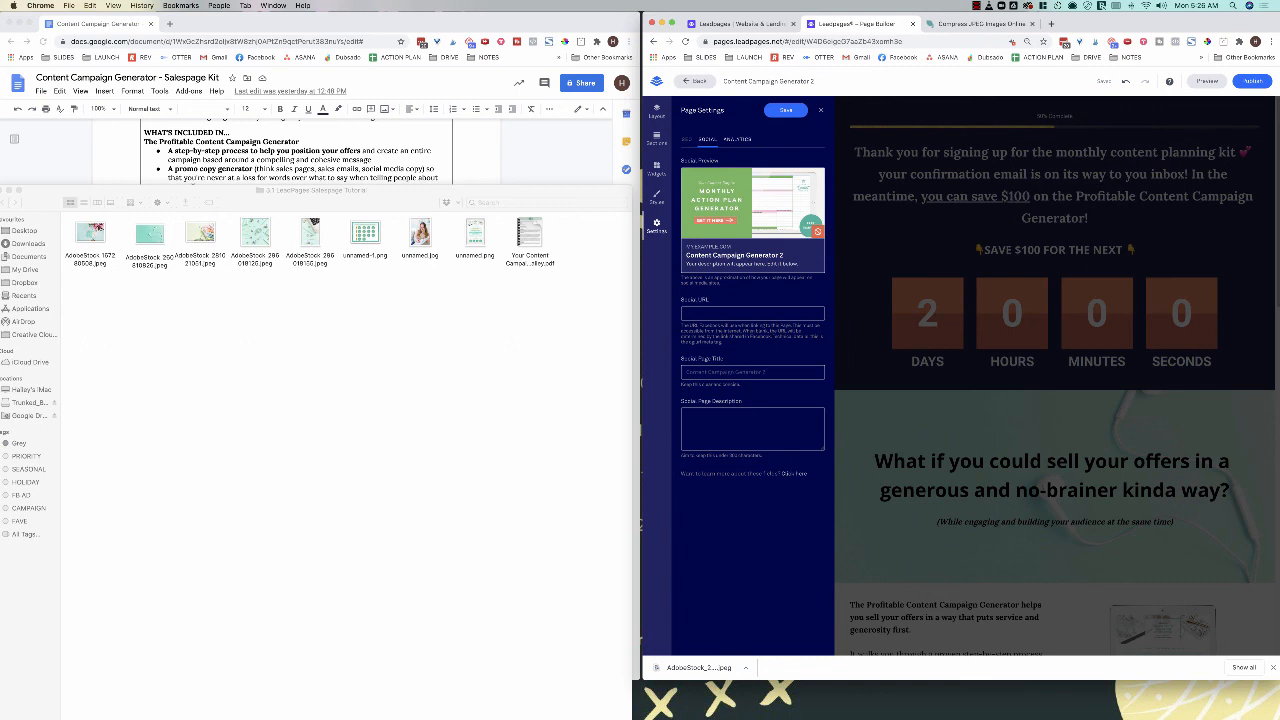
pyautogui.click(737, 139)
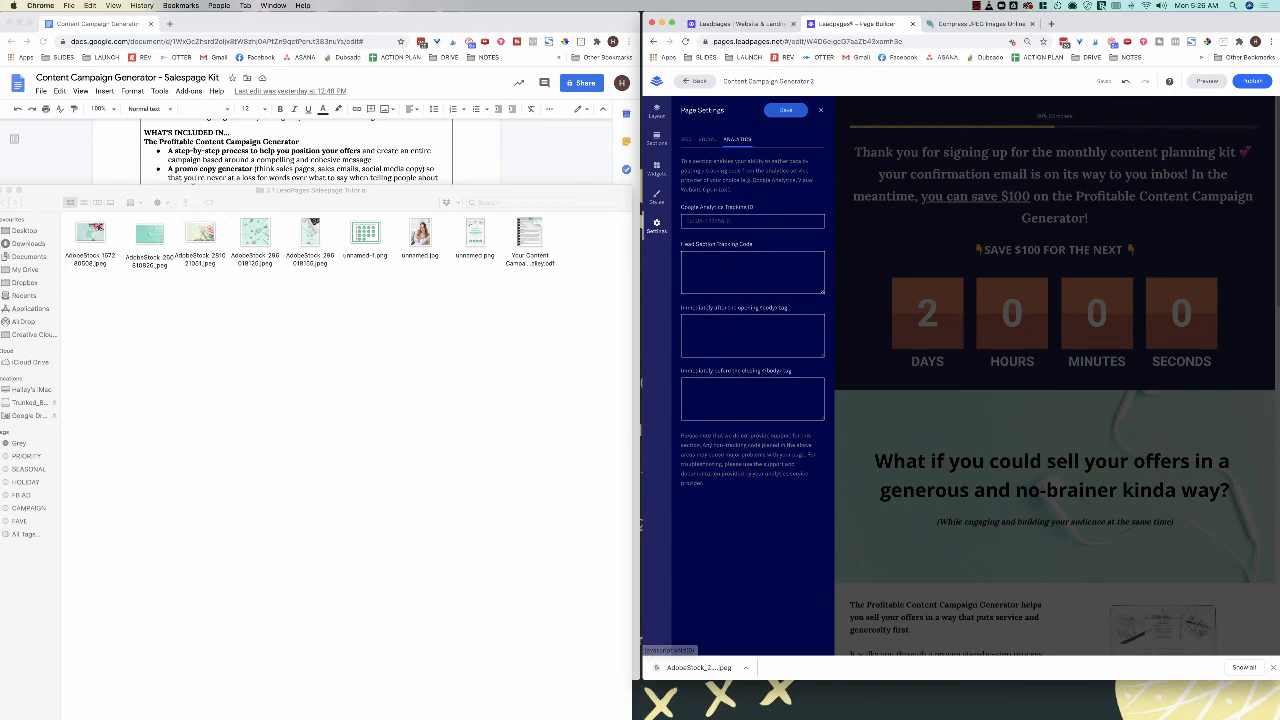
pyautogui.click(821, 110)
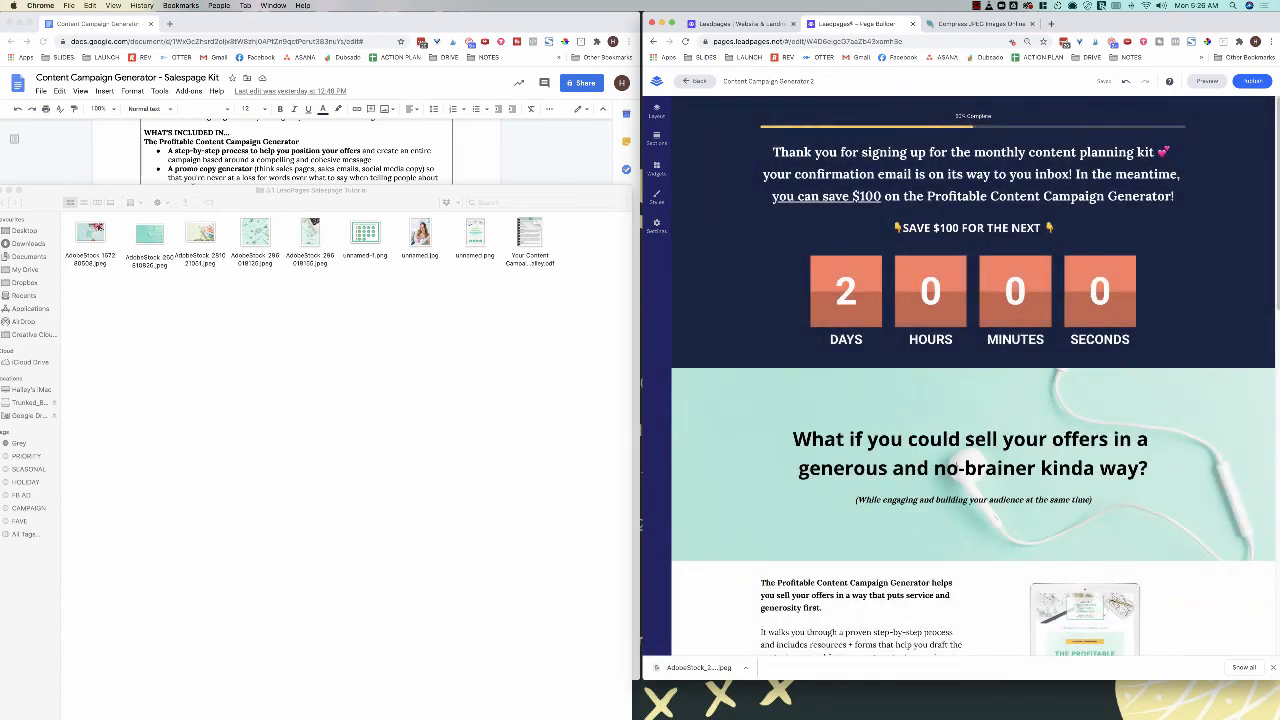
# Step: Publish the landing page under the "thank-you" slug and copy its published link
pyautogui.click(1252, 81)
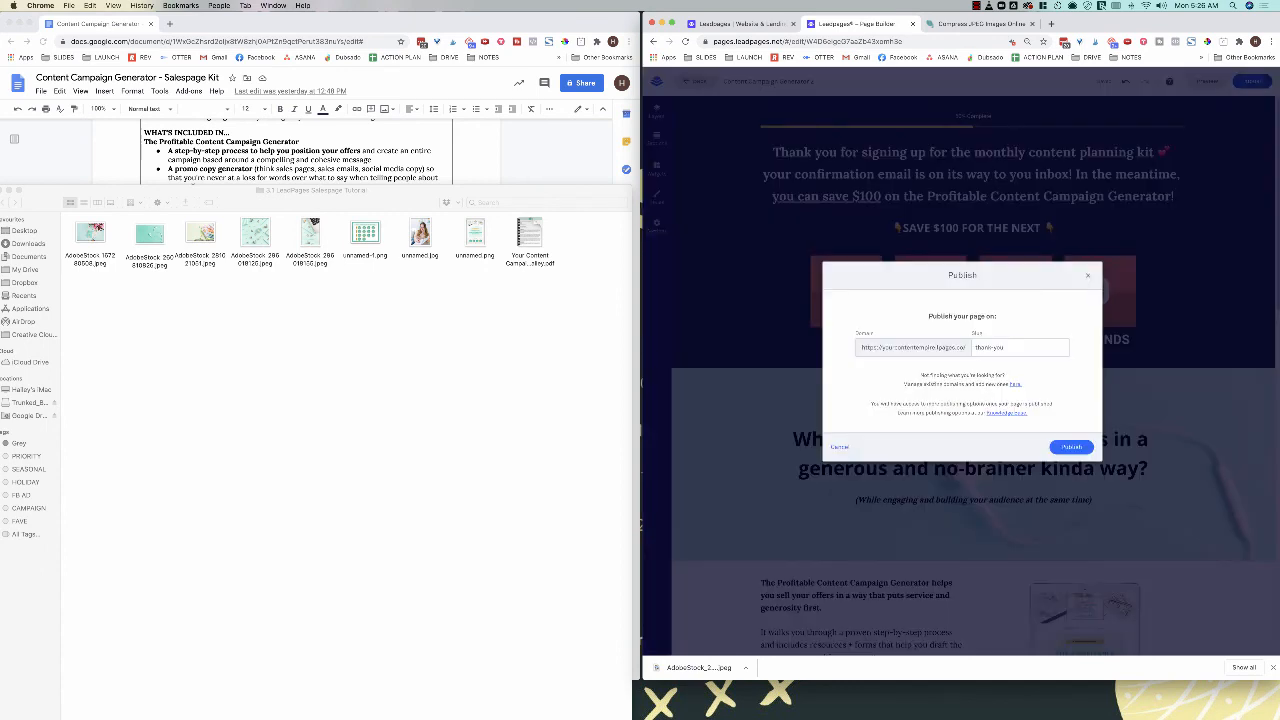
pyautogui.click(1071, 447)
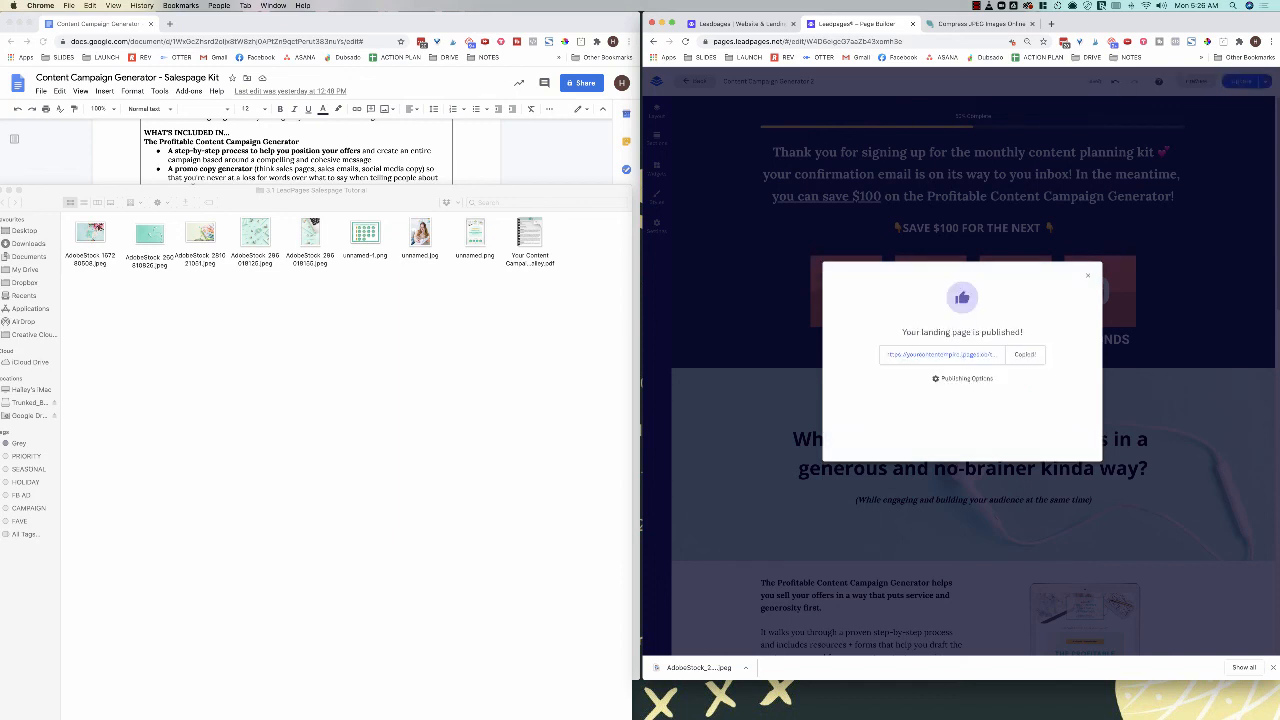
# Step: Open yourcontentempire.lpages.co/thank-you/ in a new browser tab and review the live page from the countdown down to the "Start here for $147" offer
pyautogui.press('super+t')
pyautogui.write('https://yourcontentempire.pages.co/thank-you/')
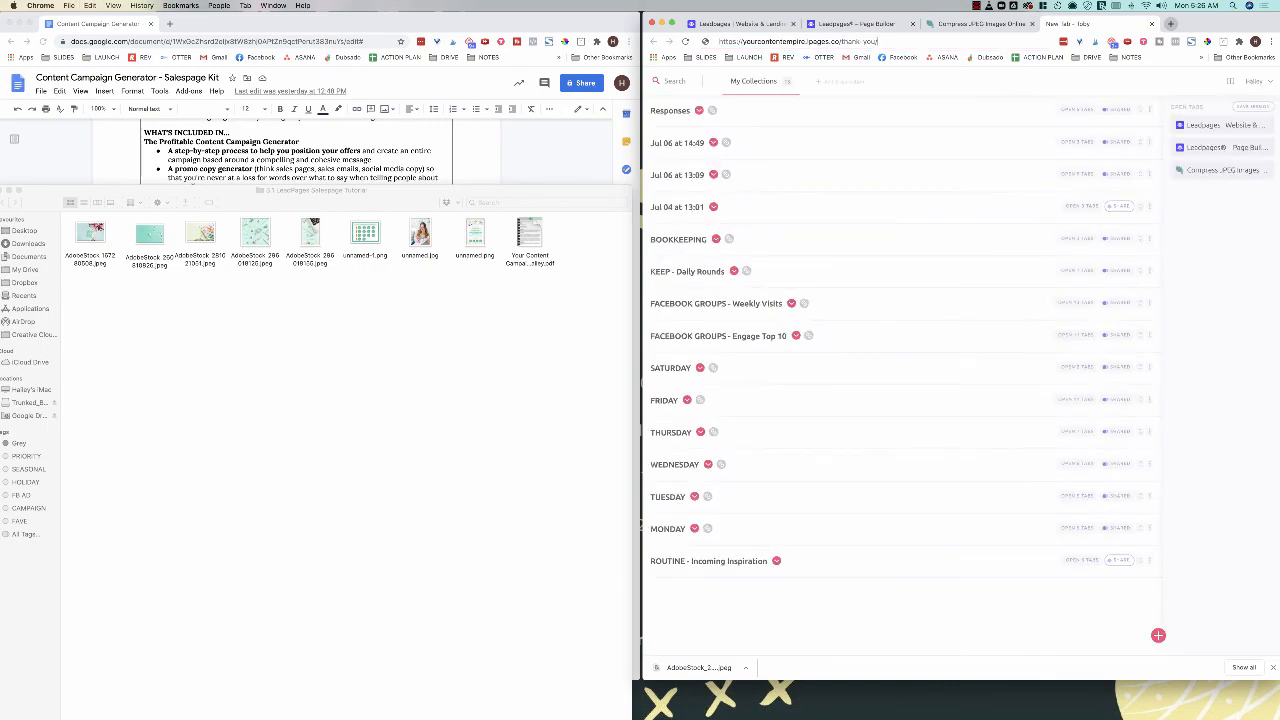
pyautogui.press('Return')
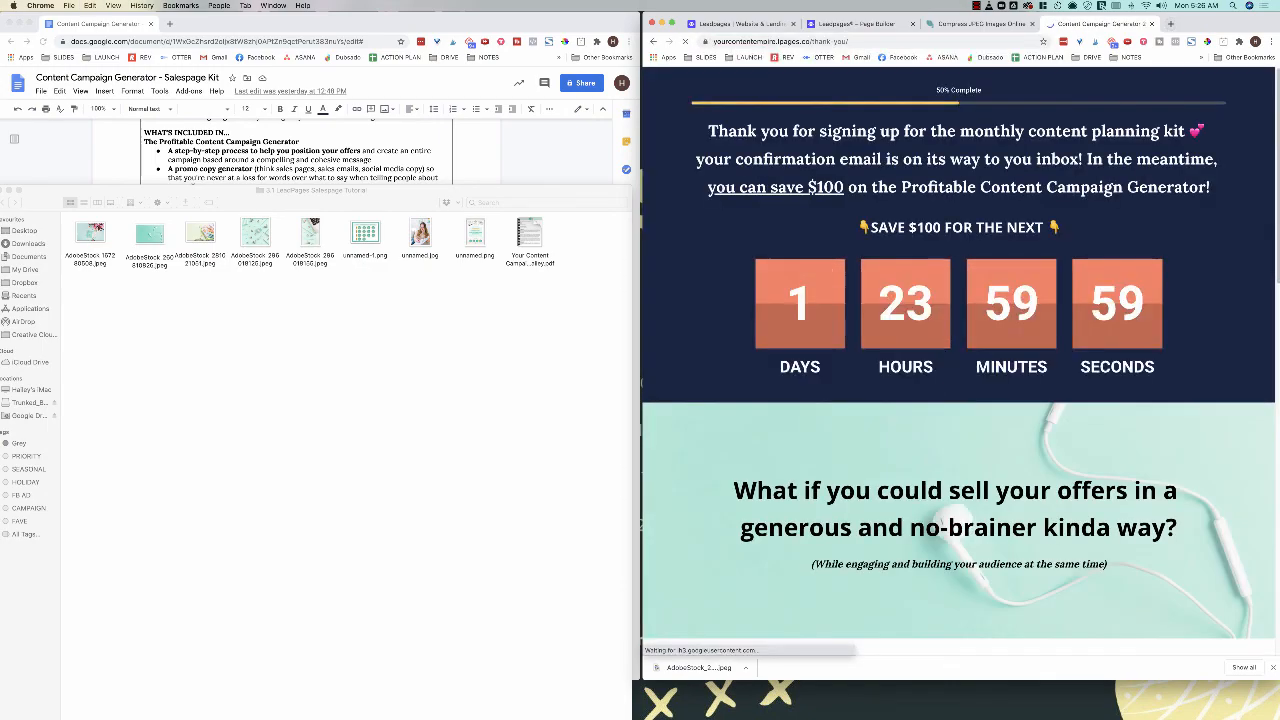
pyautogui.scroll(-10, 958, 380)
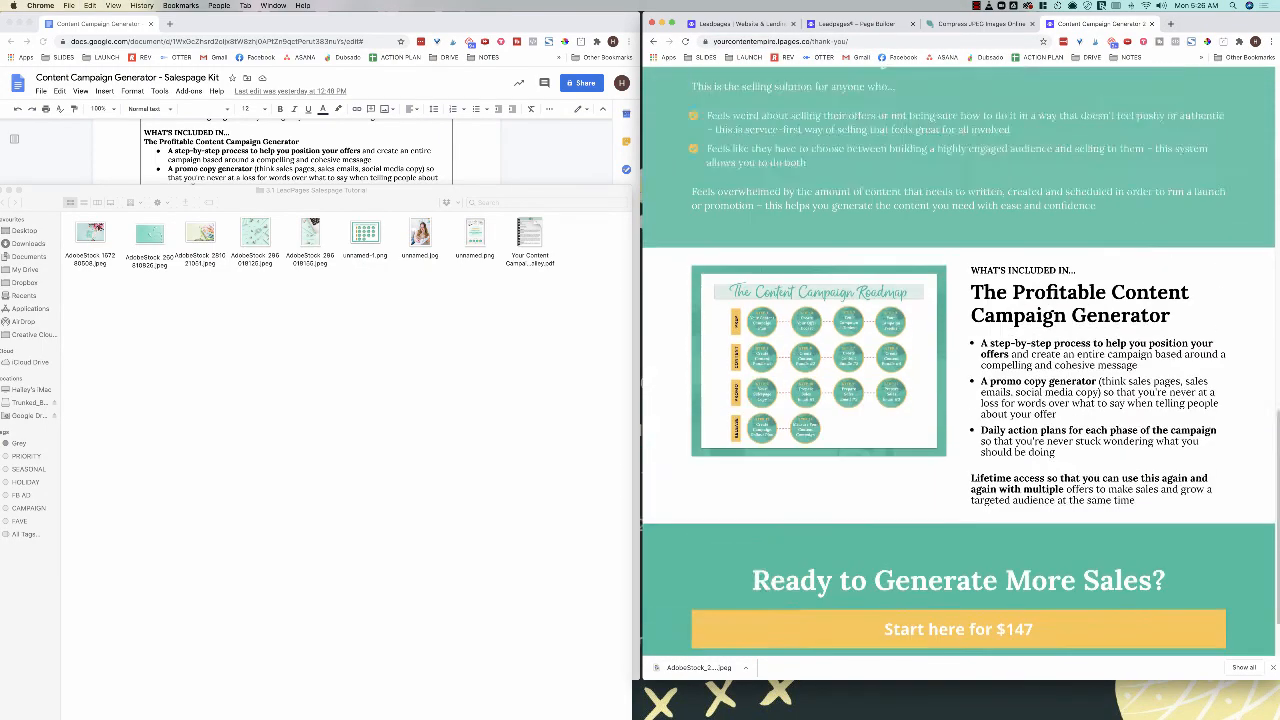
pyautogui.scroll(10, 958, 360)
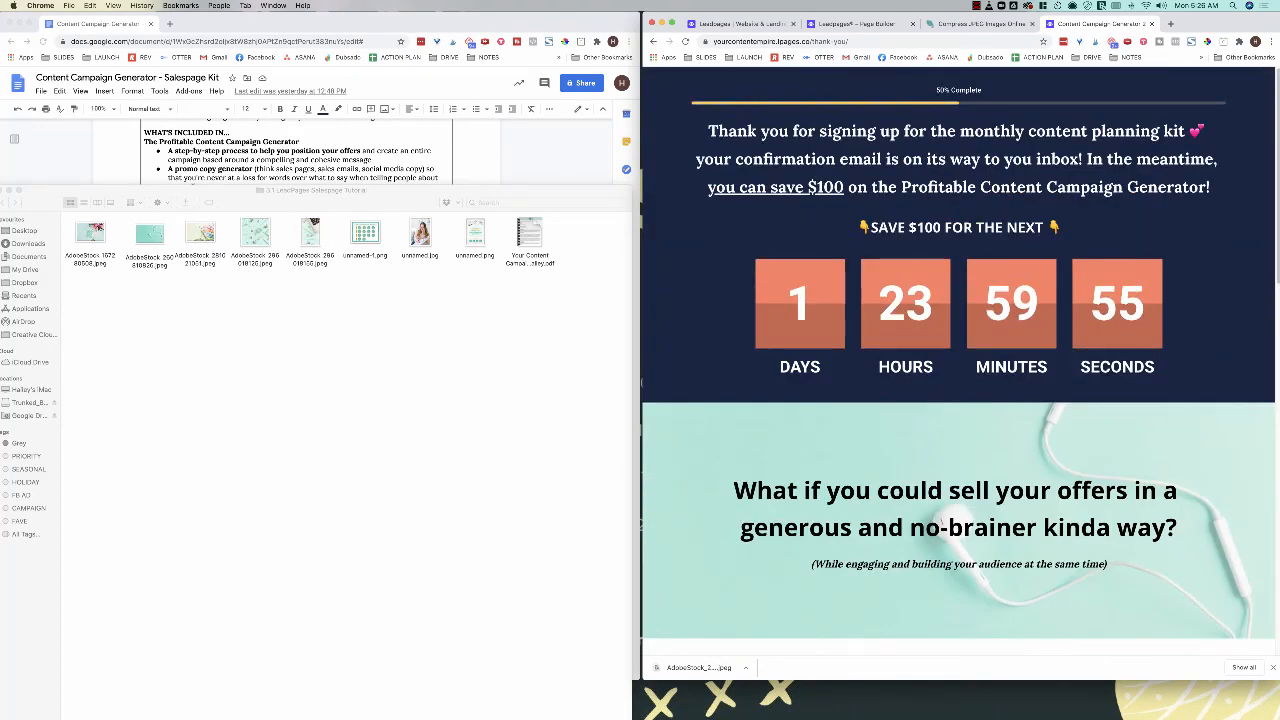